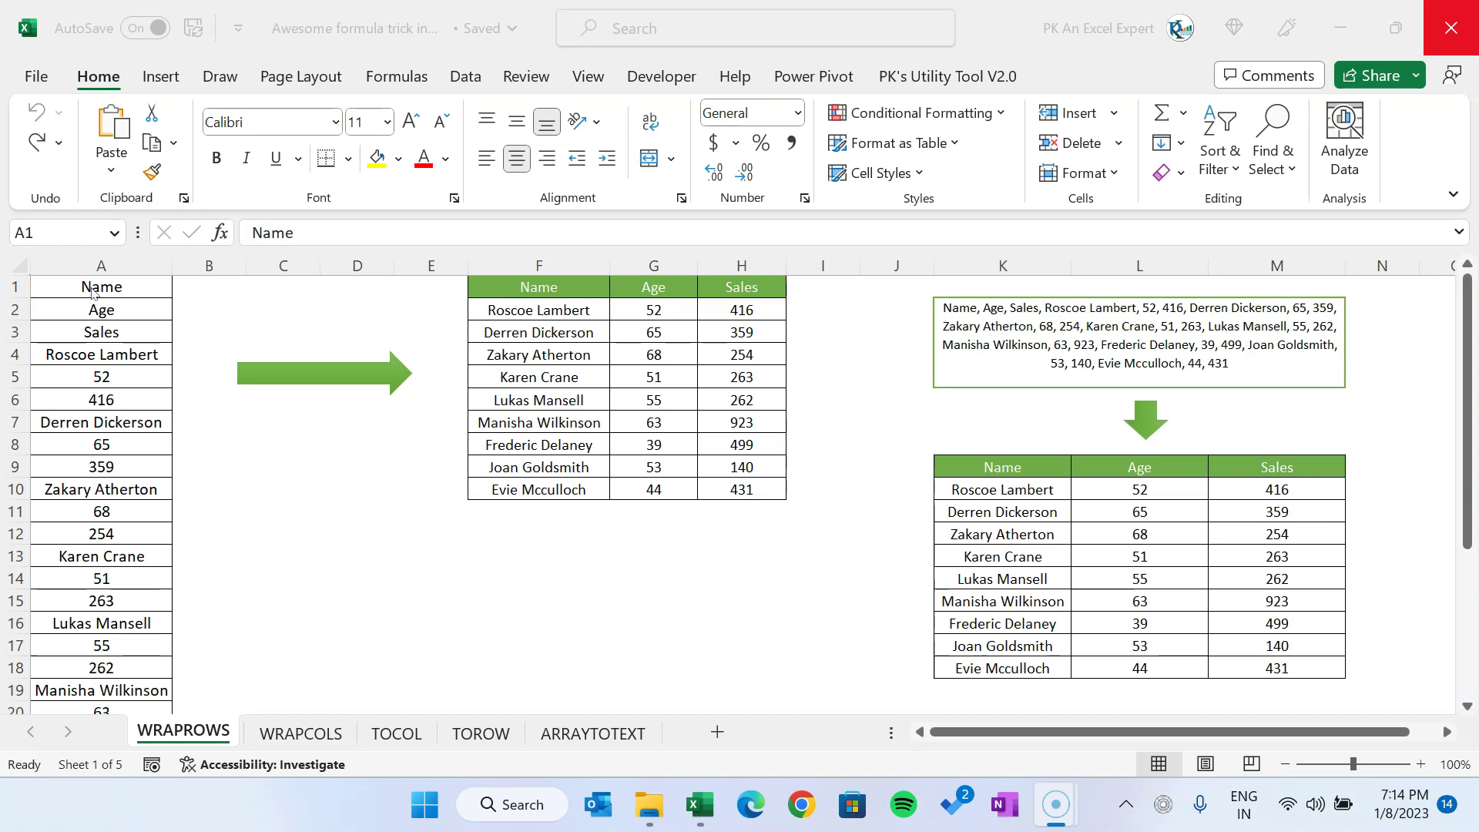
Select the Name, Age and Sales headers at the top of the column A list.
click(163, 286)
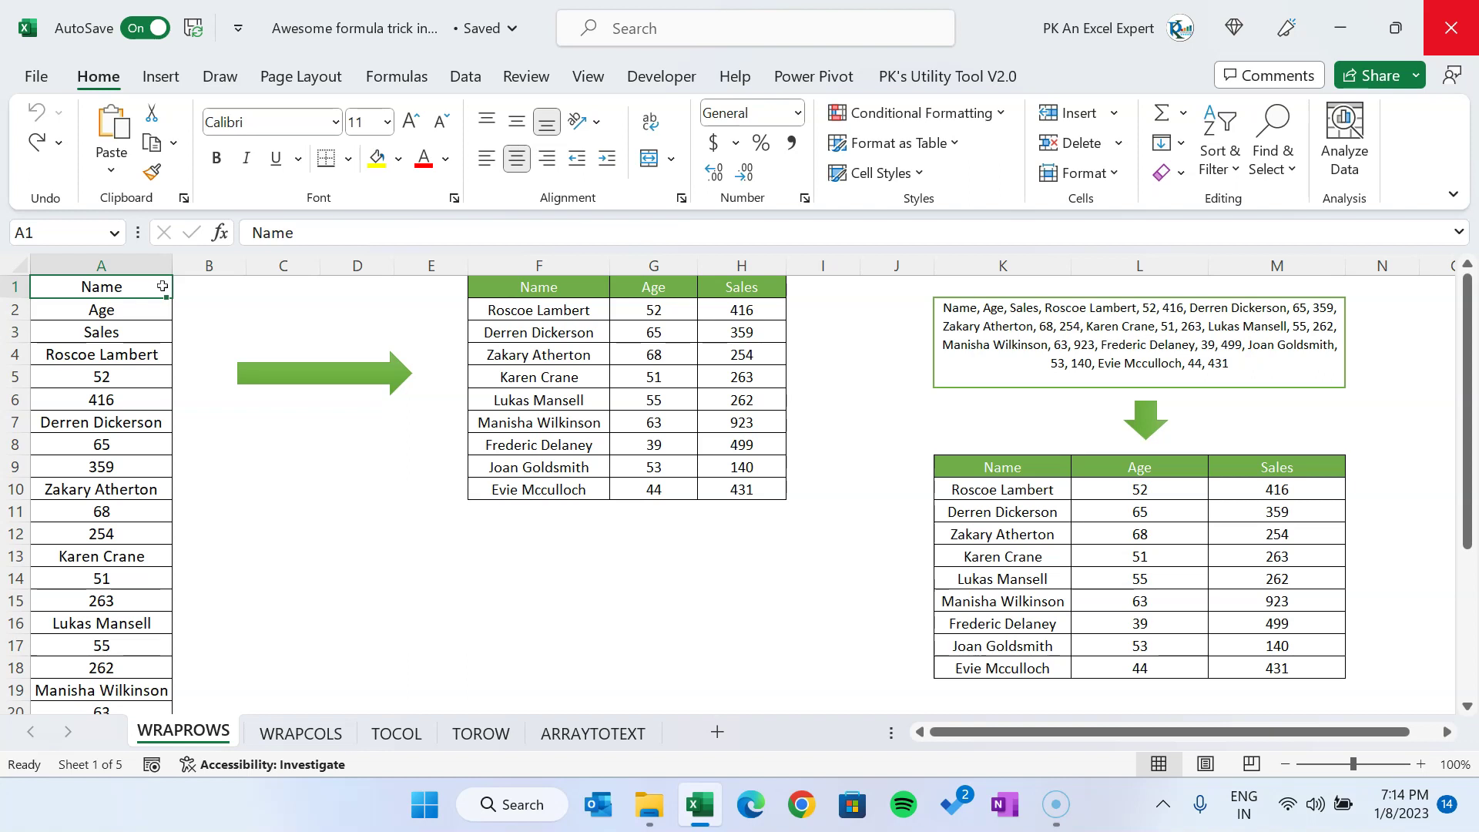
click(207, 466)
click(119, 255)
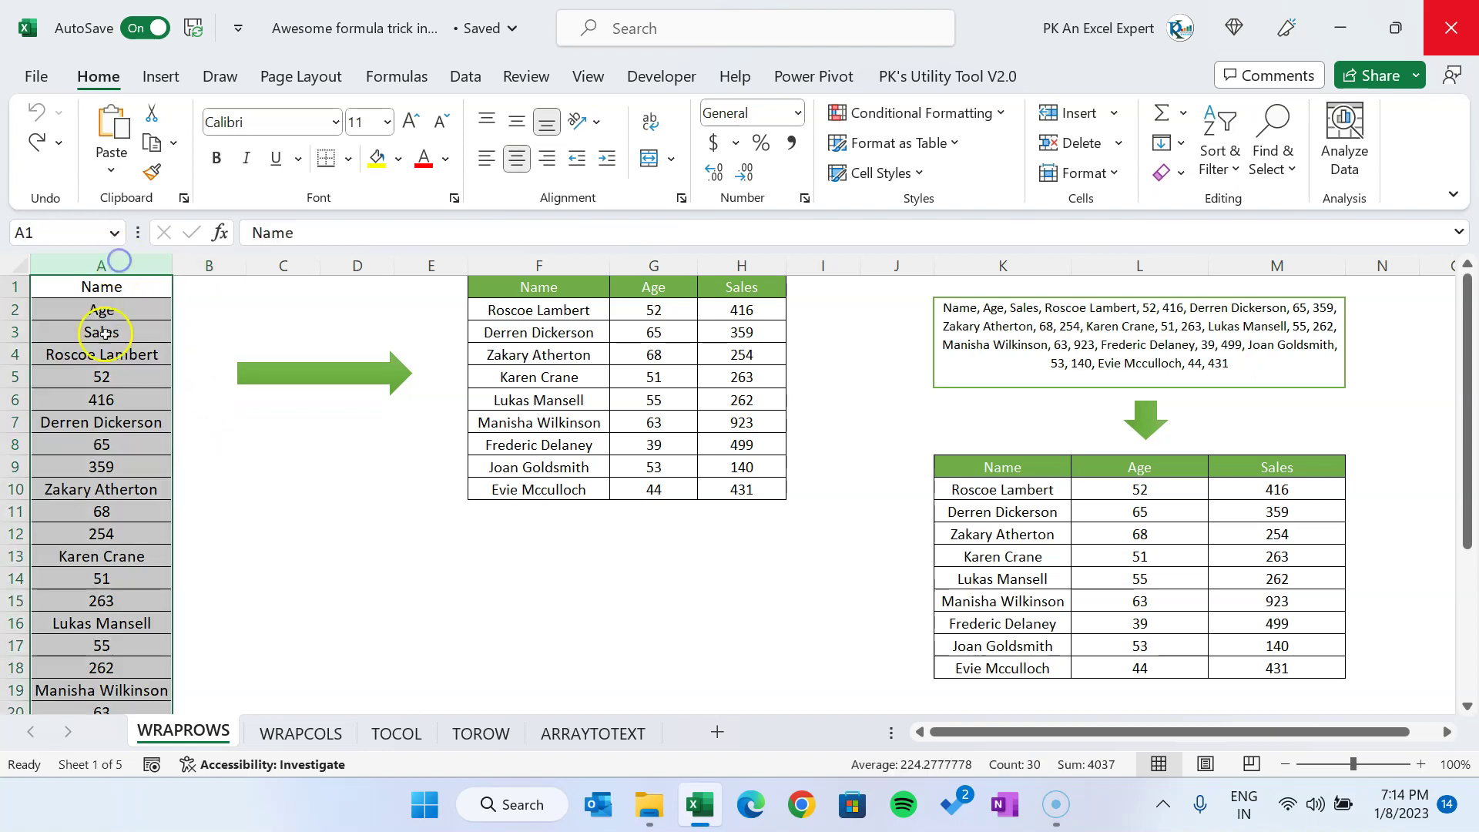
drag(101, 287, 123, 335)
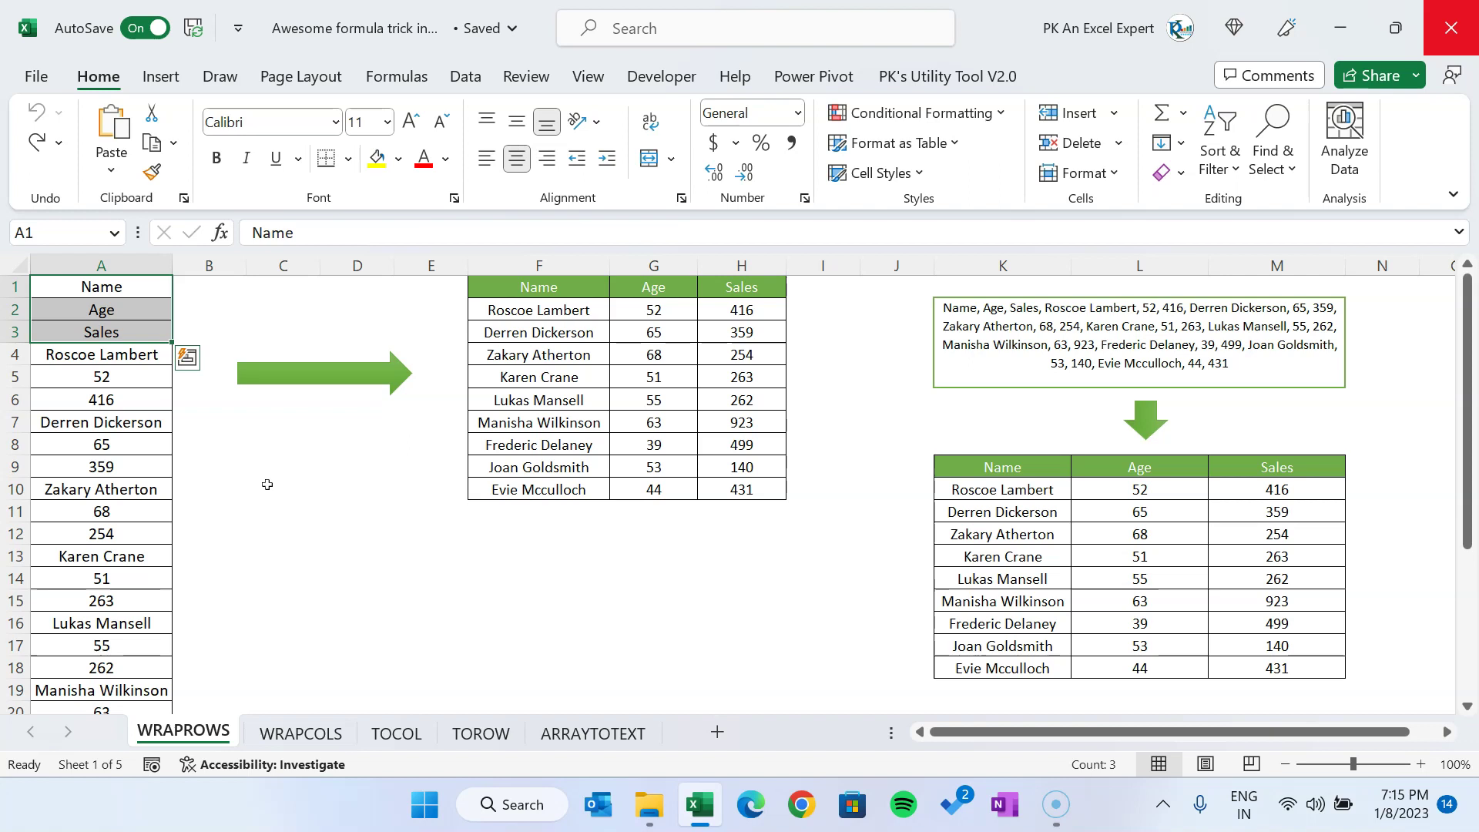
click(363, 462)
click(101, 265)
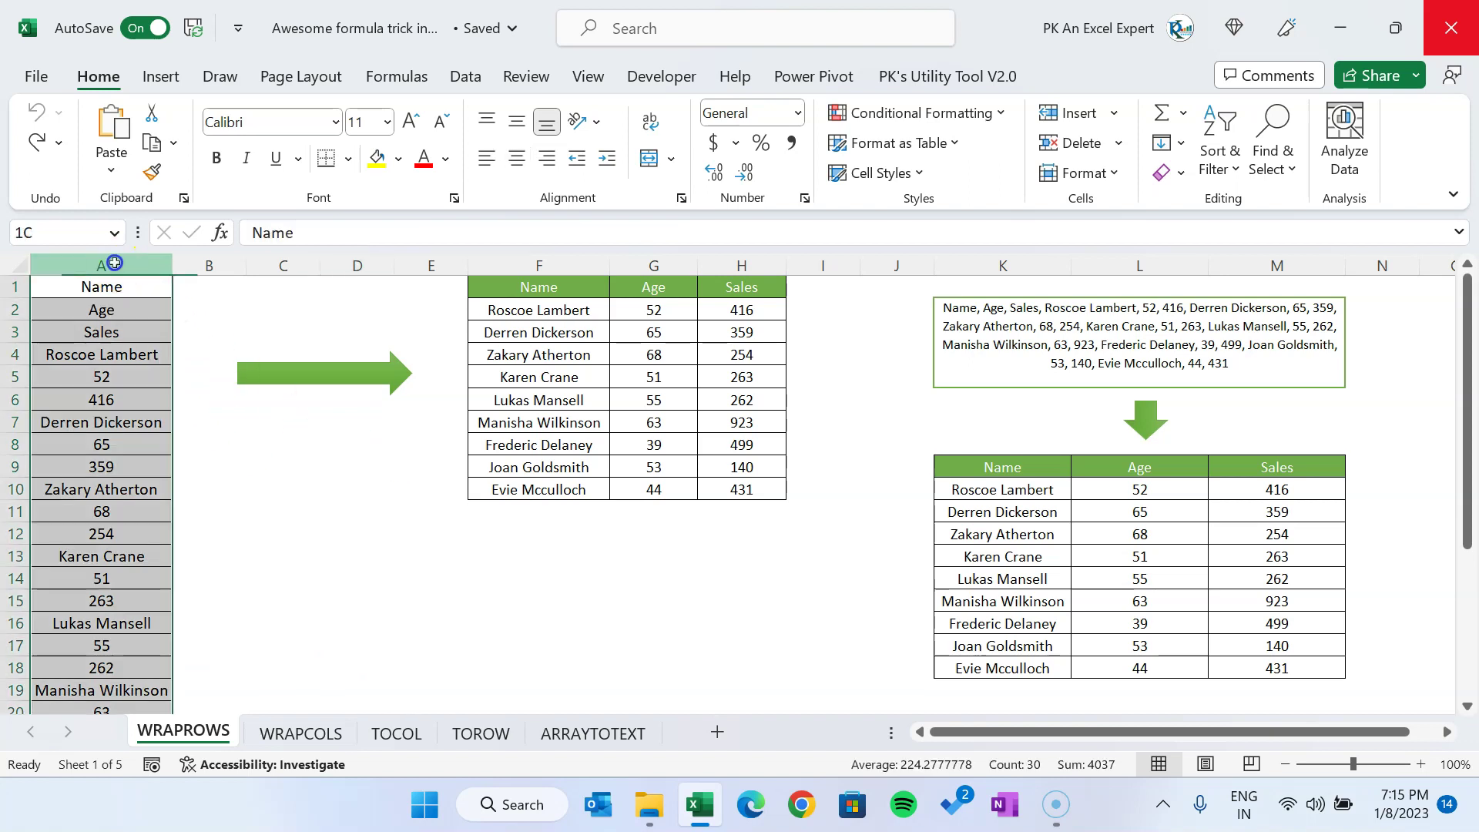
mouse_move(117, 288)
mouse_down()
mouse_move(130, 305)
mouse_move(118, 285)
mouse_up()
click(119, 308)
click(108, 331)
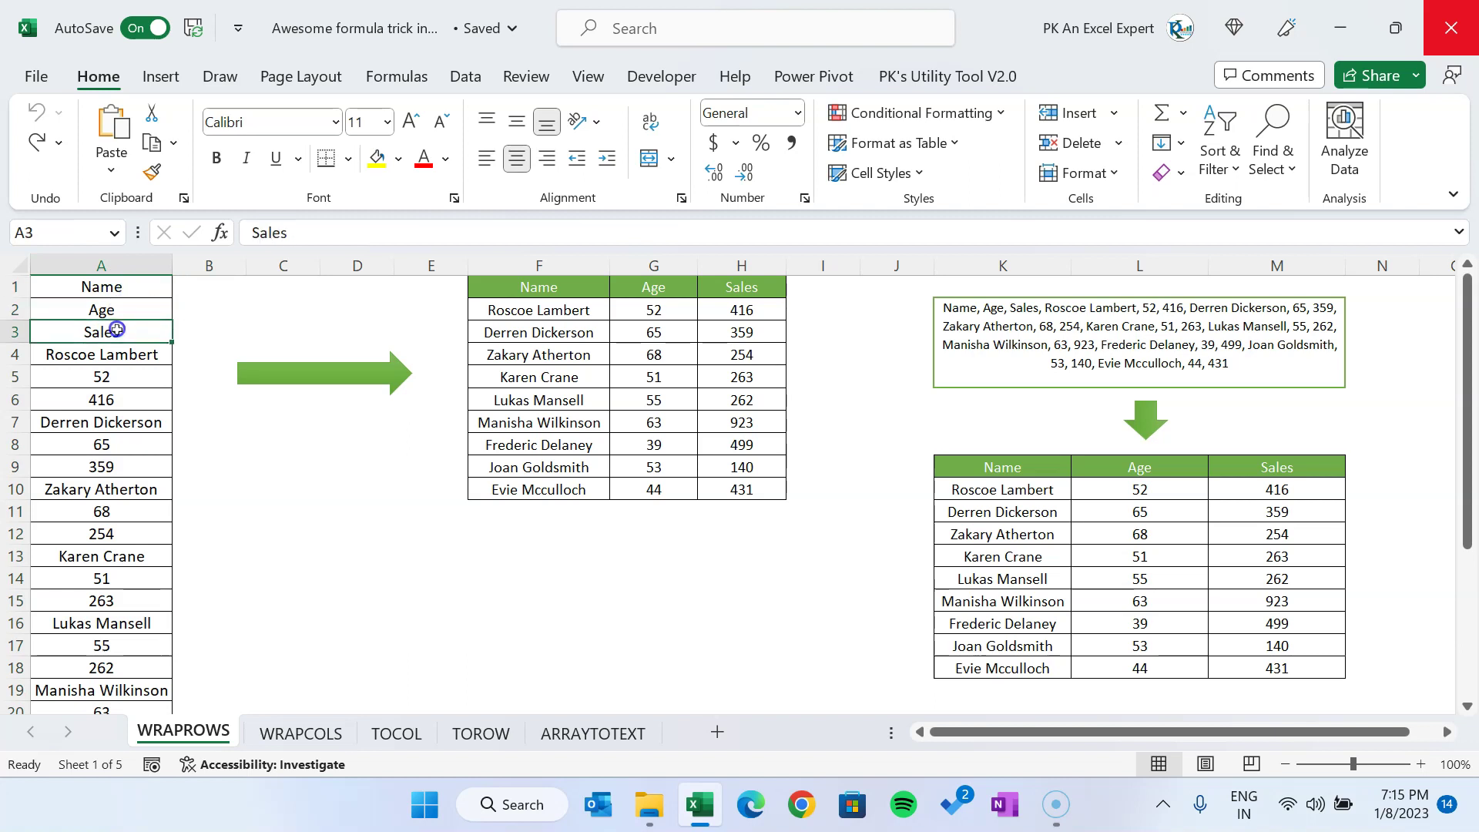
click(96, 352)
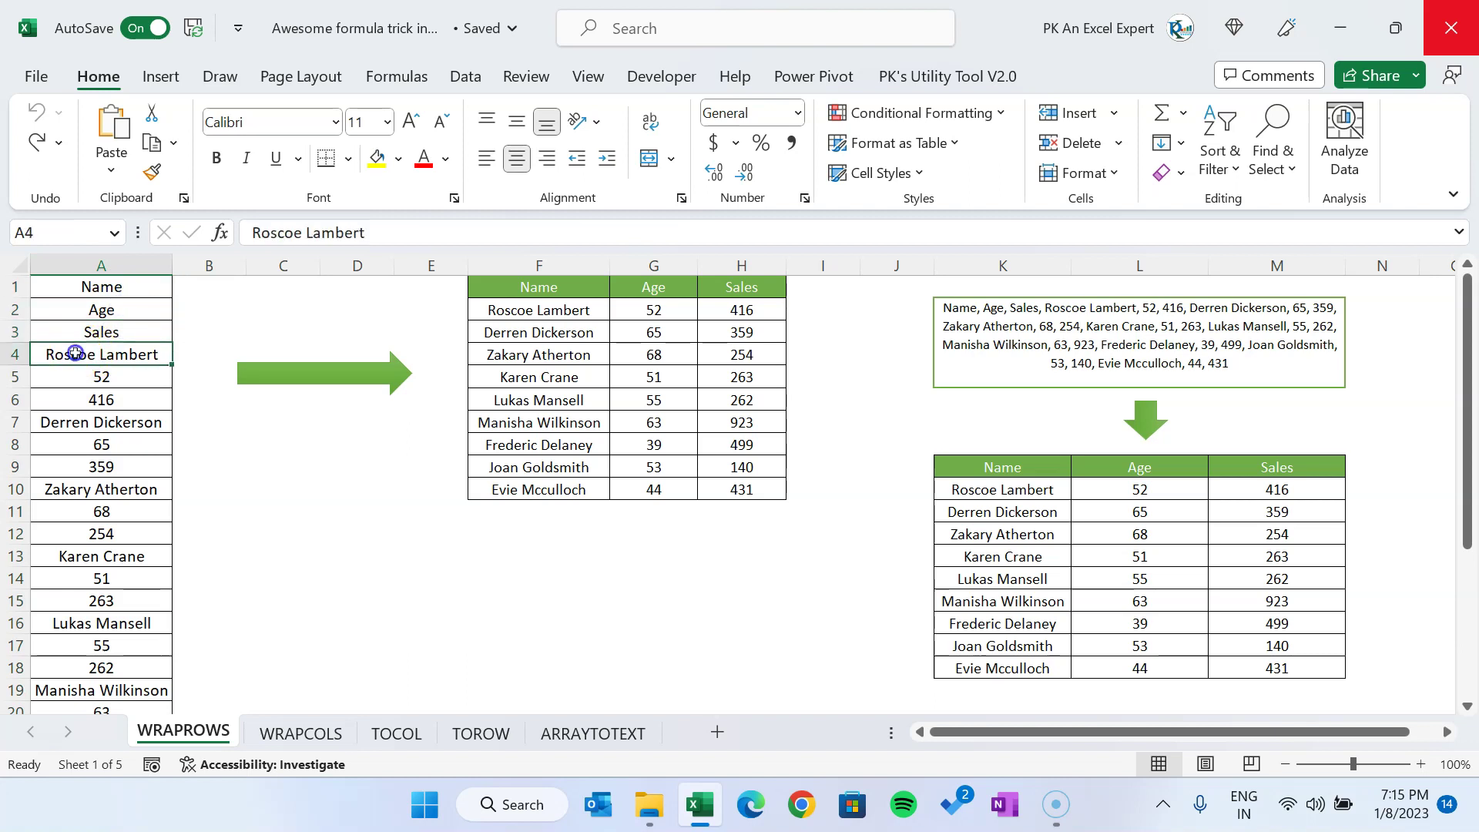
click(131, 377)
click(111, 398)
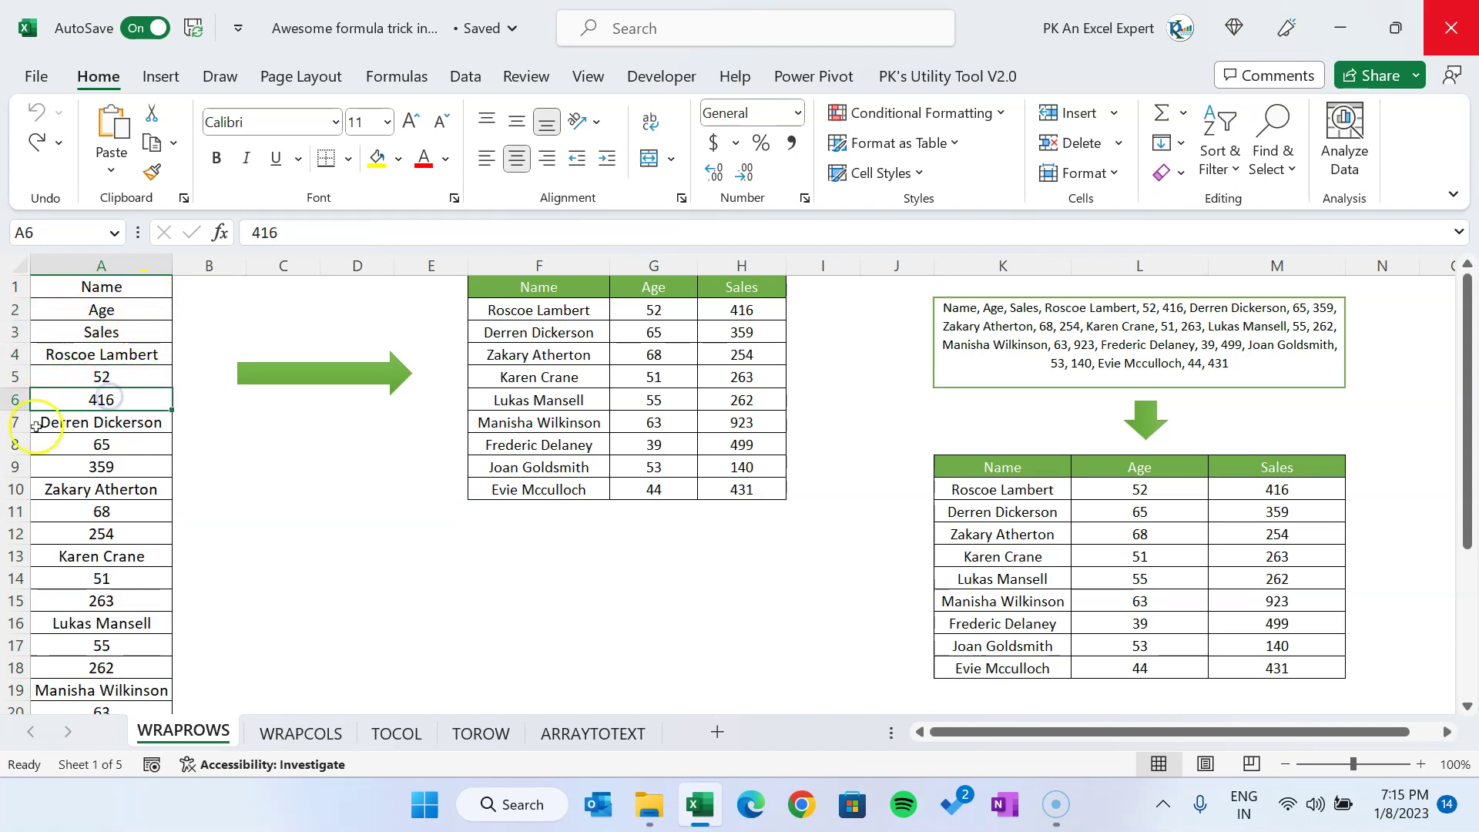
click(74, 425)
click(130, 444)
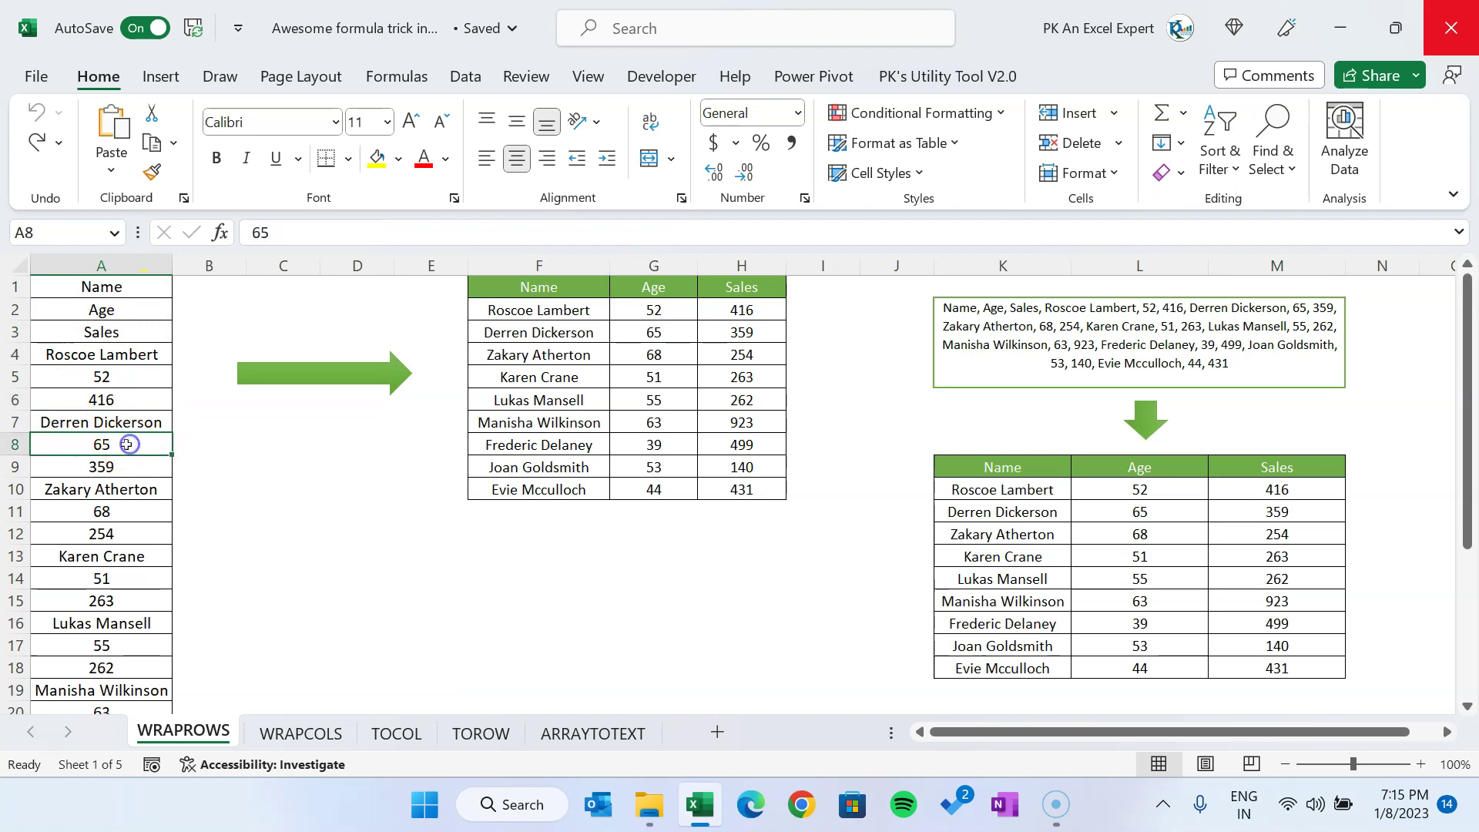
click(140, 462)
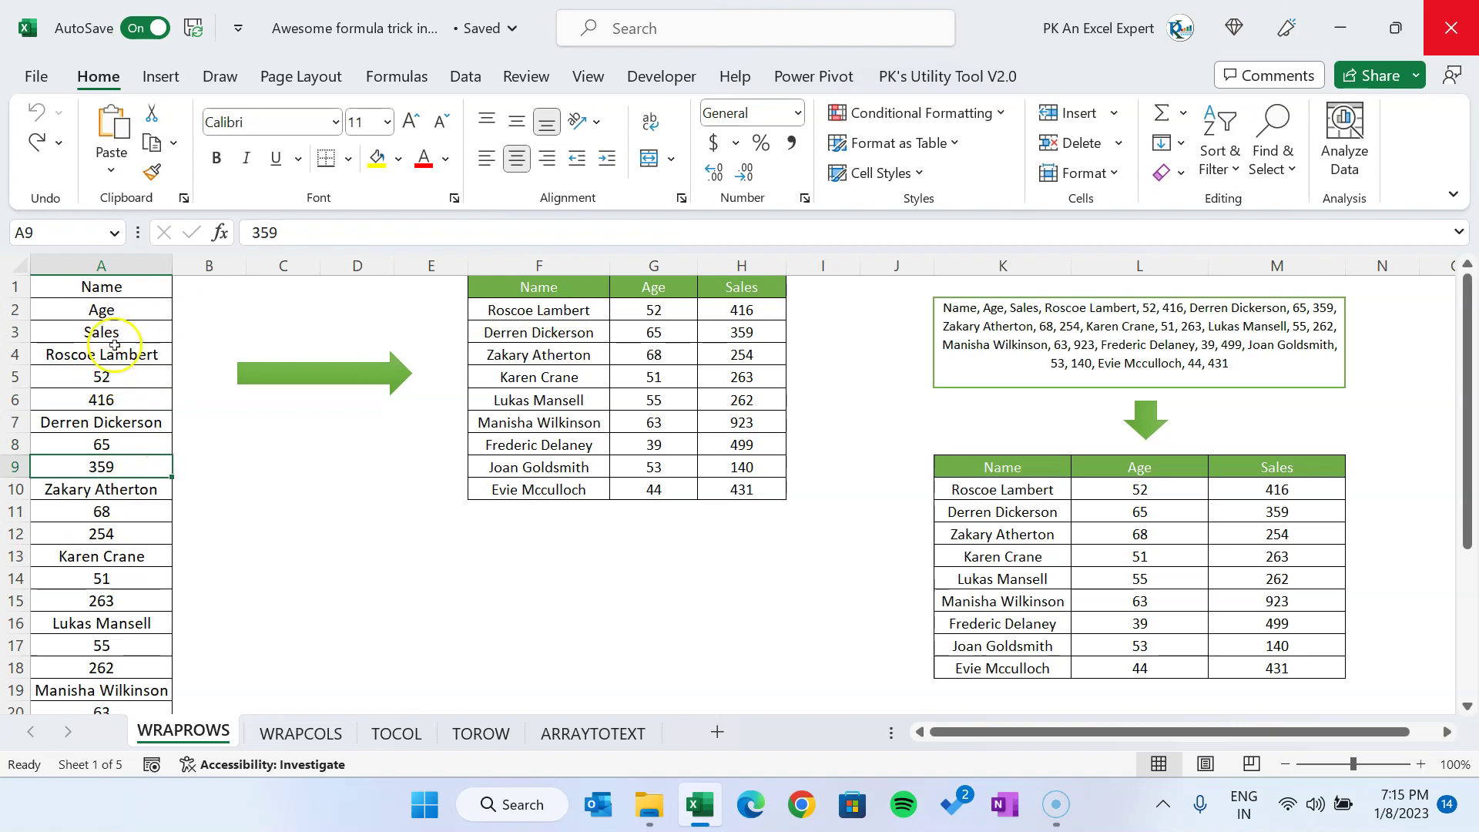
click(346, 486)
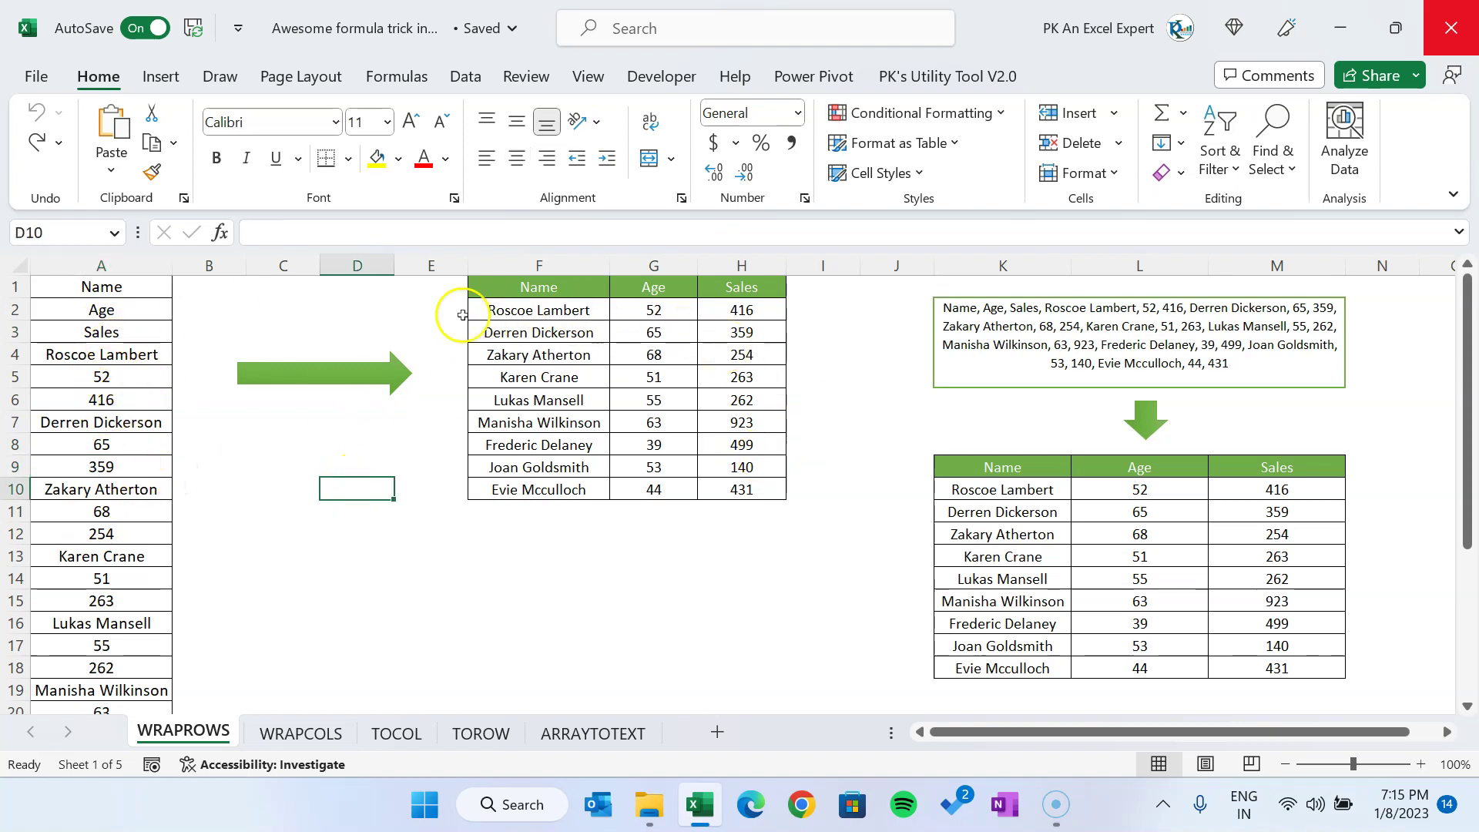
Delete the existing WRAPROWS formula from F1.
click(530, 287)
key(Delete)
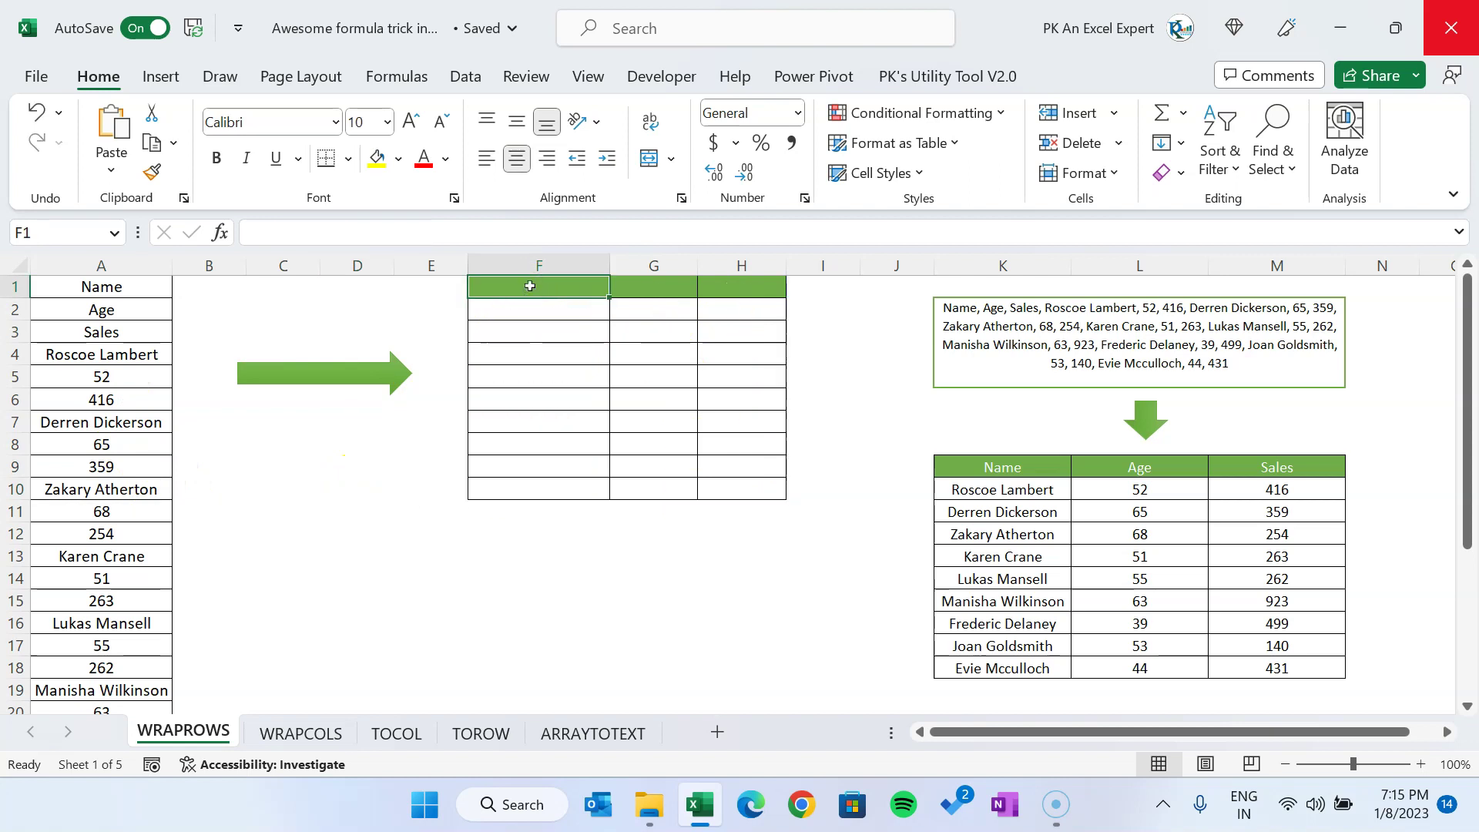
click(601, 556)
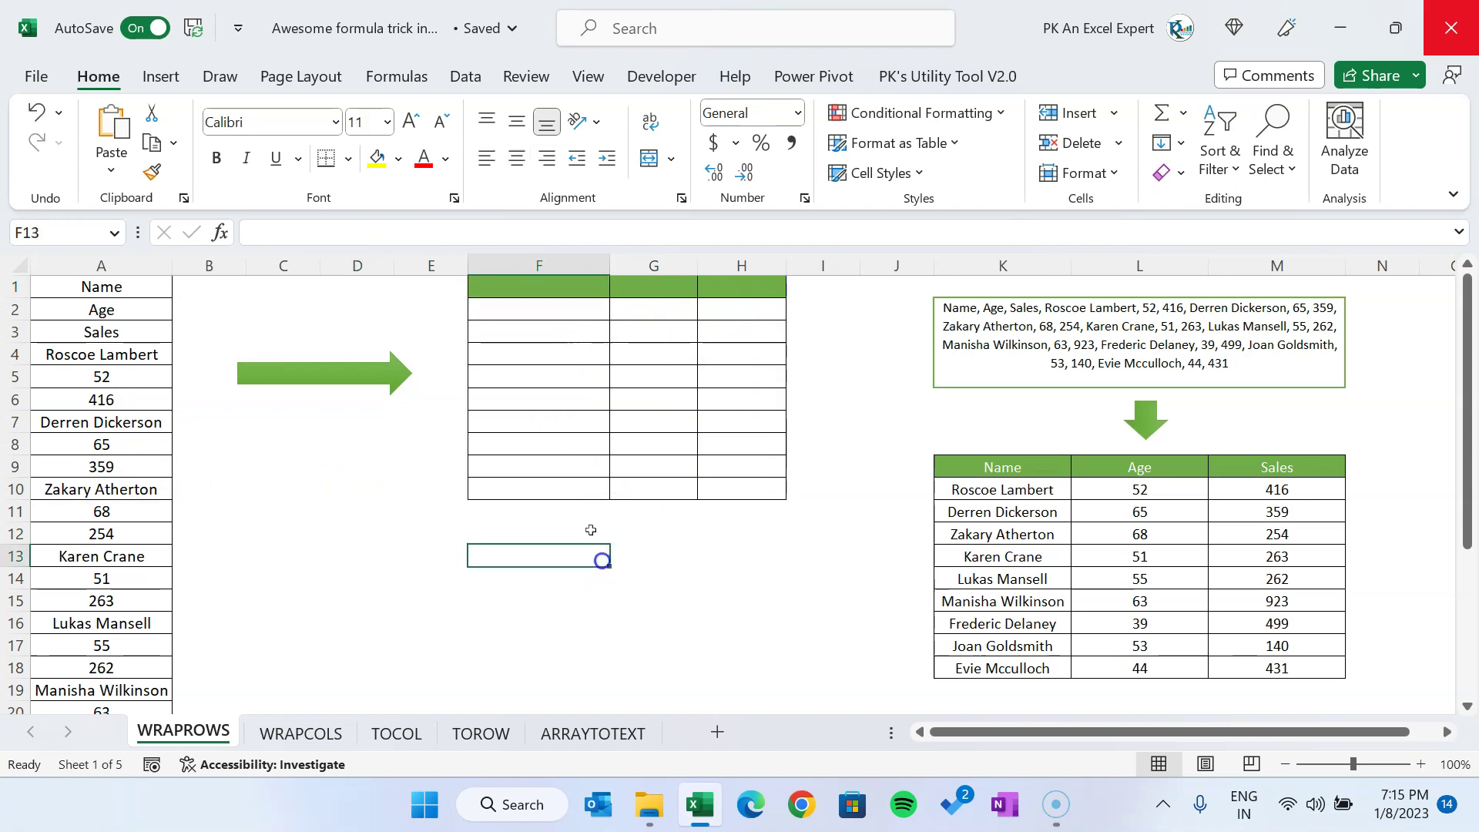
click(551, 286)
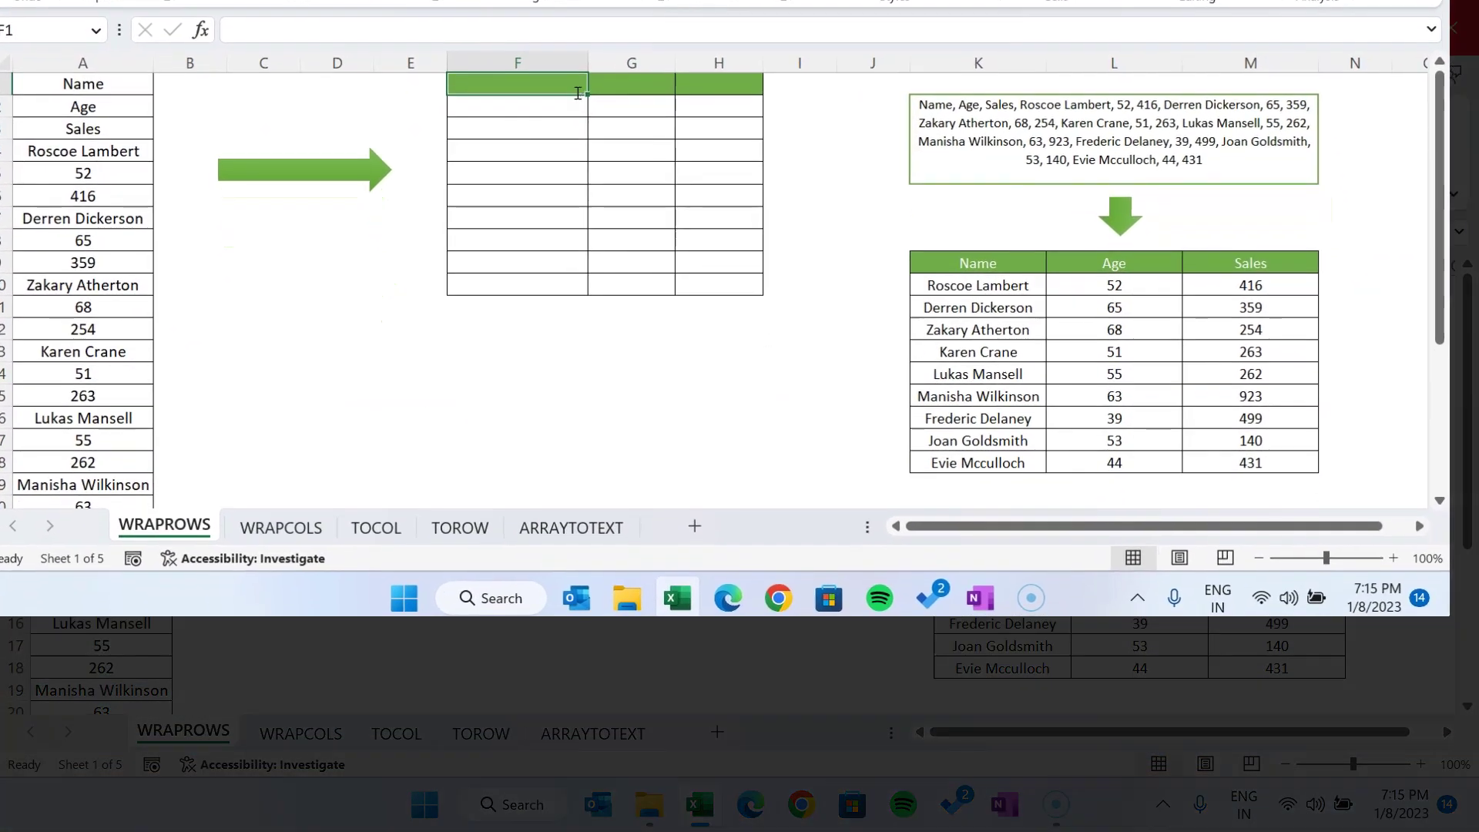
Enter =WRAPROWS(A1:A30,3) in F1 to wrap the list into three columns.
text(=wr)
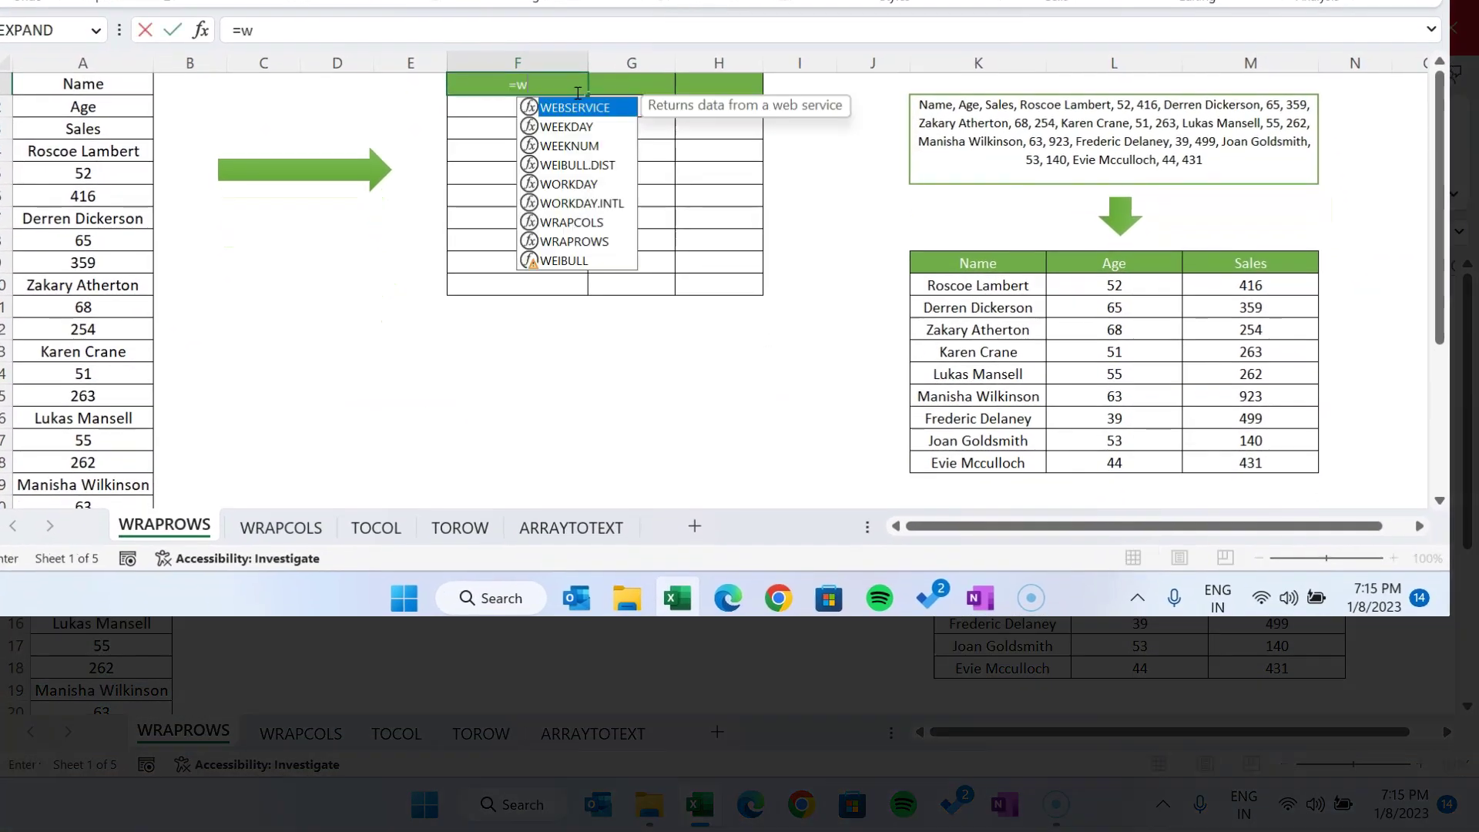
key(Down)
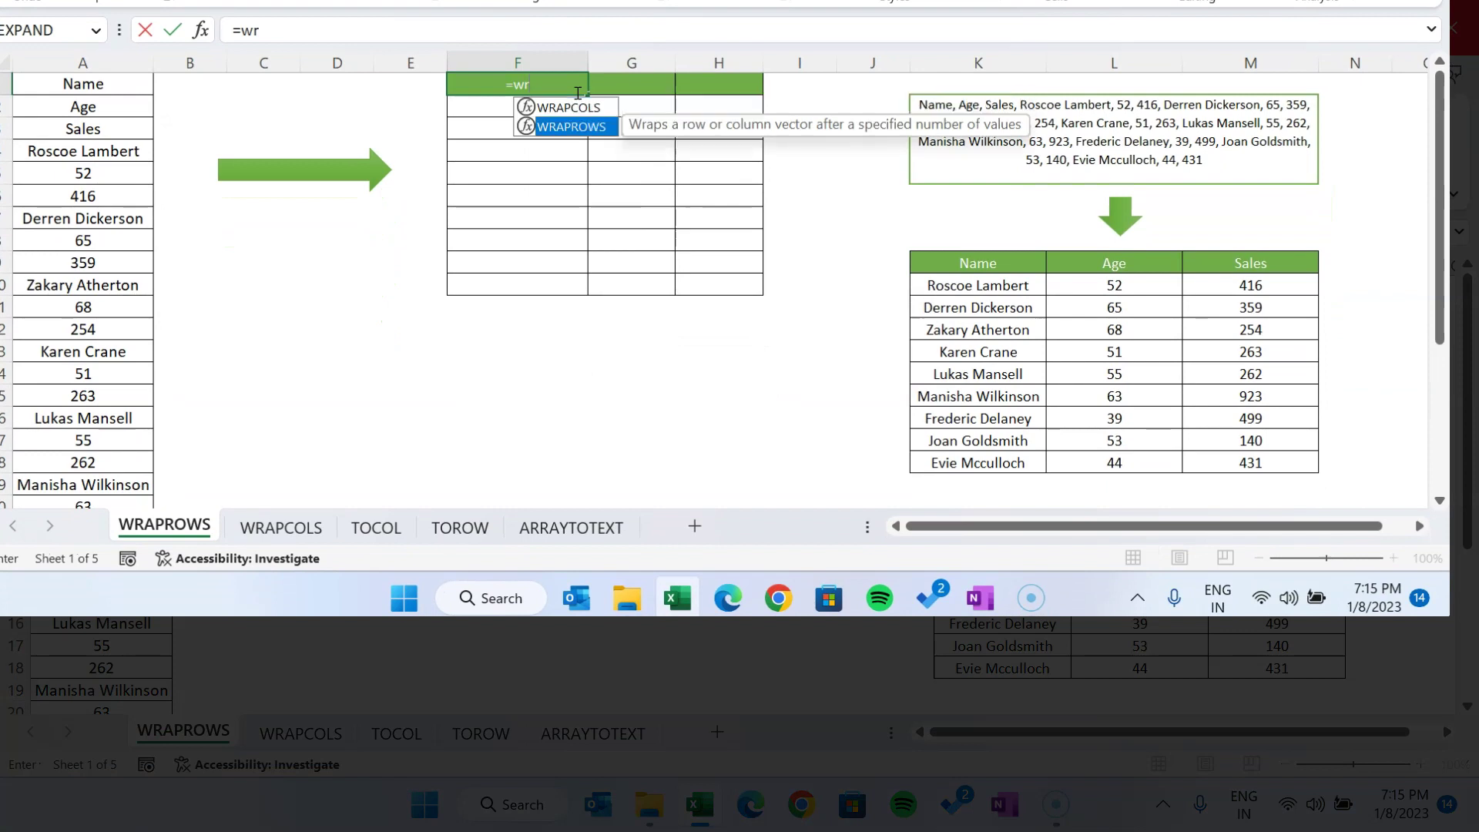
key(Tab)
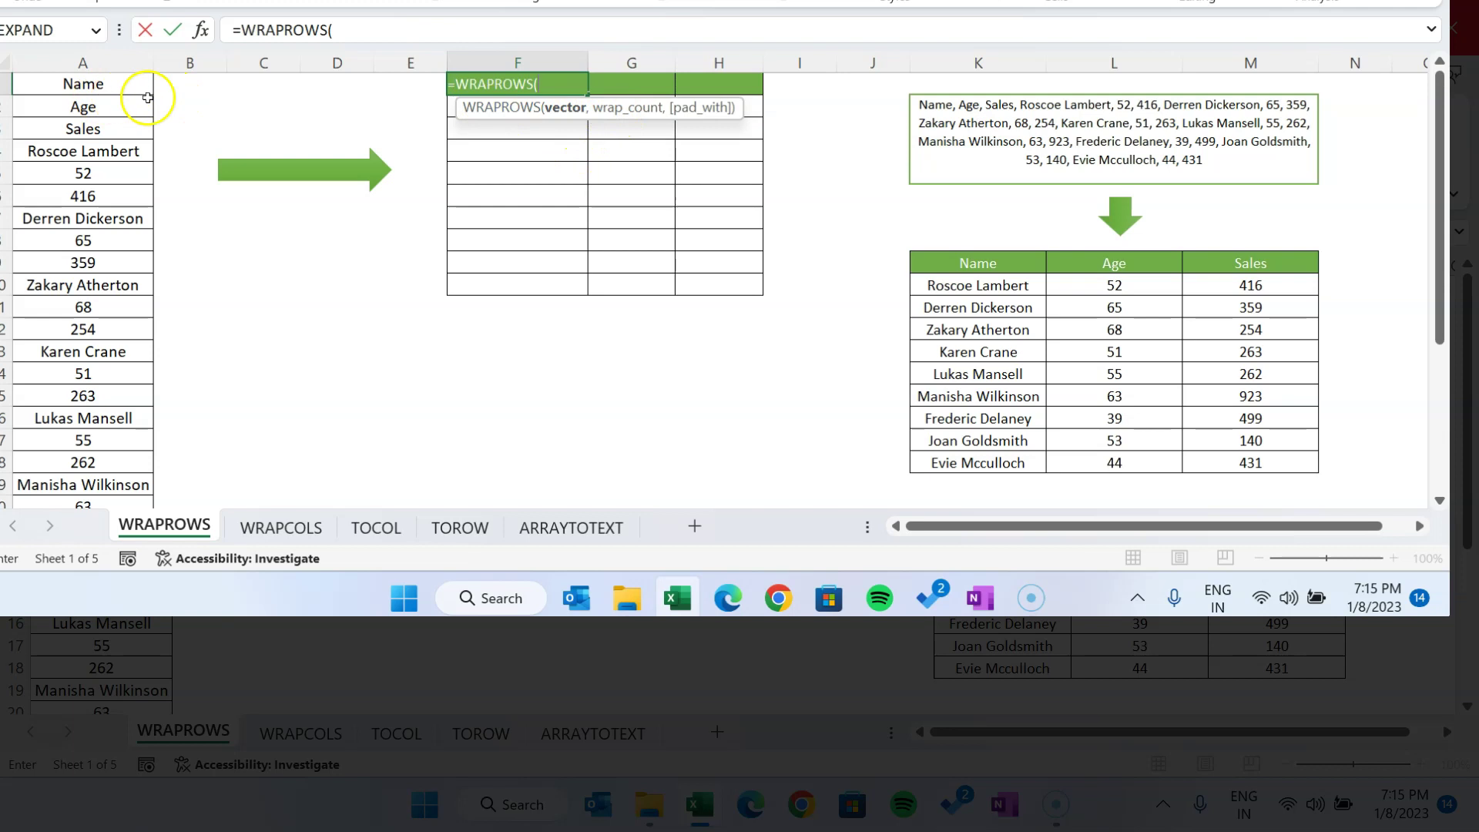
click(113, 83)
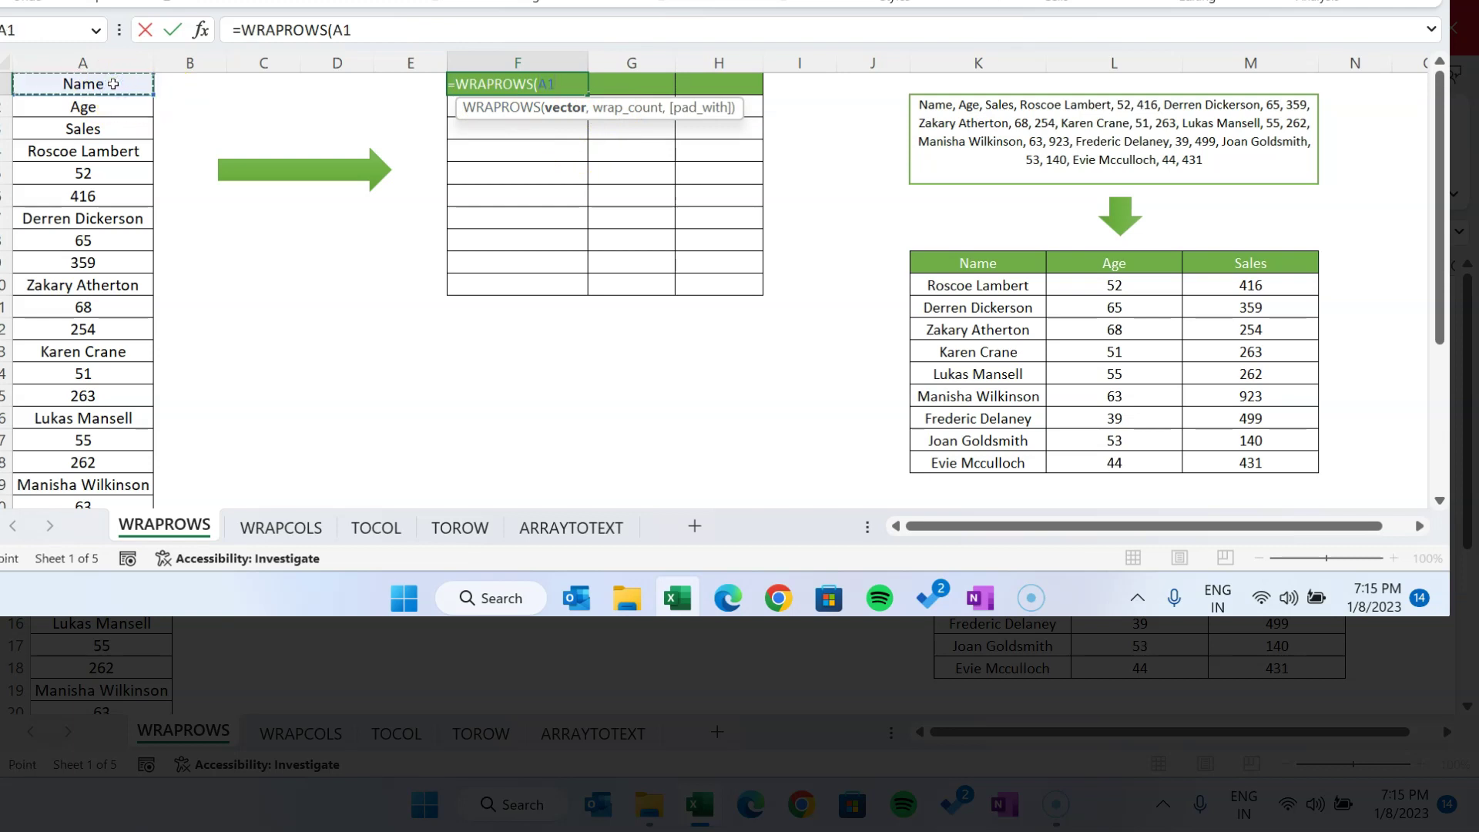
key(ctrl+shift+Down)
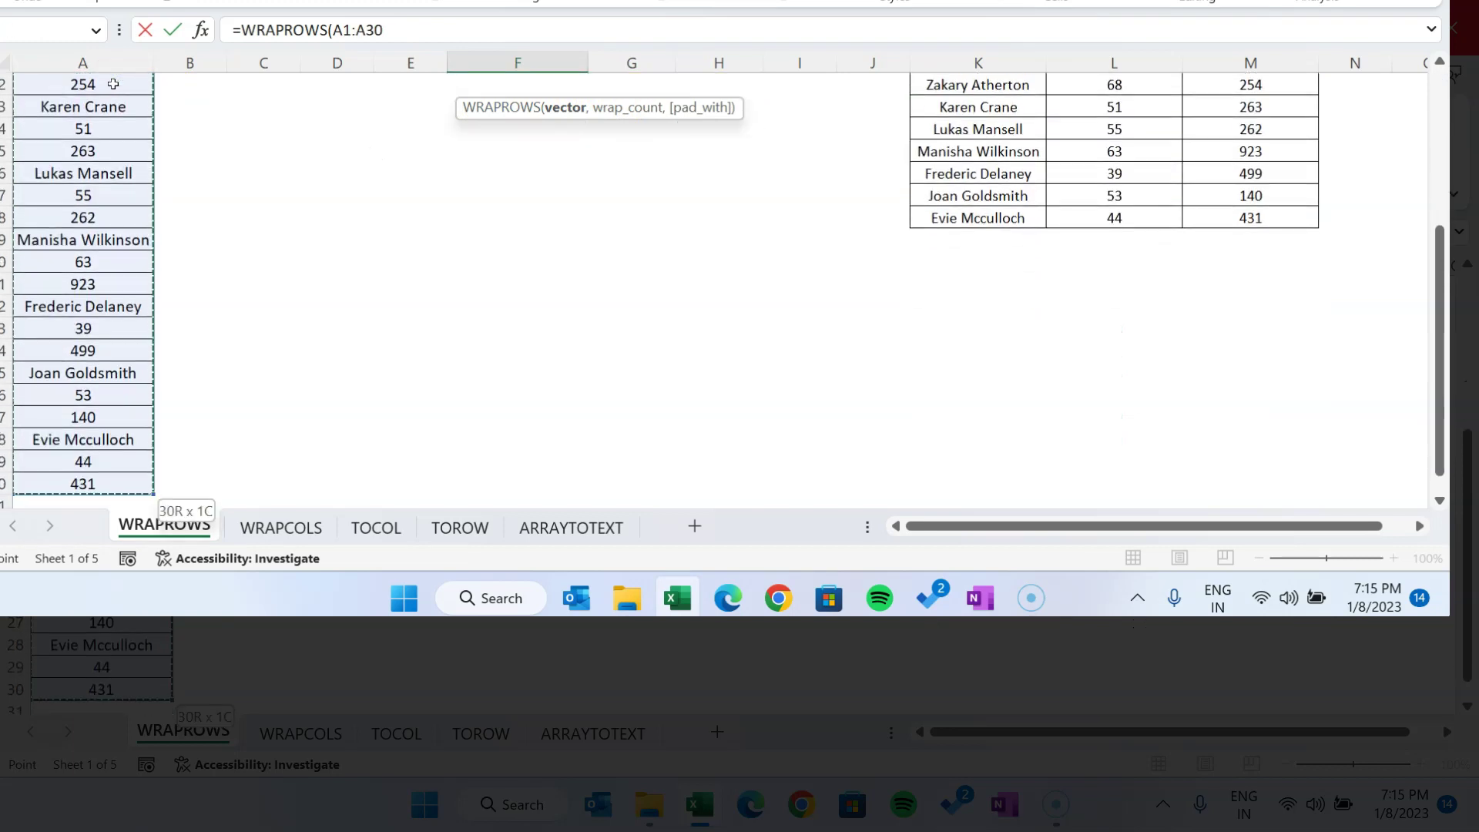
text(,3)
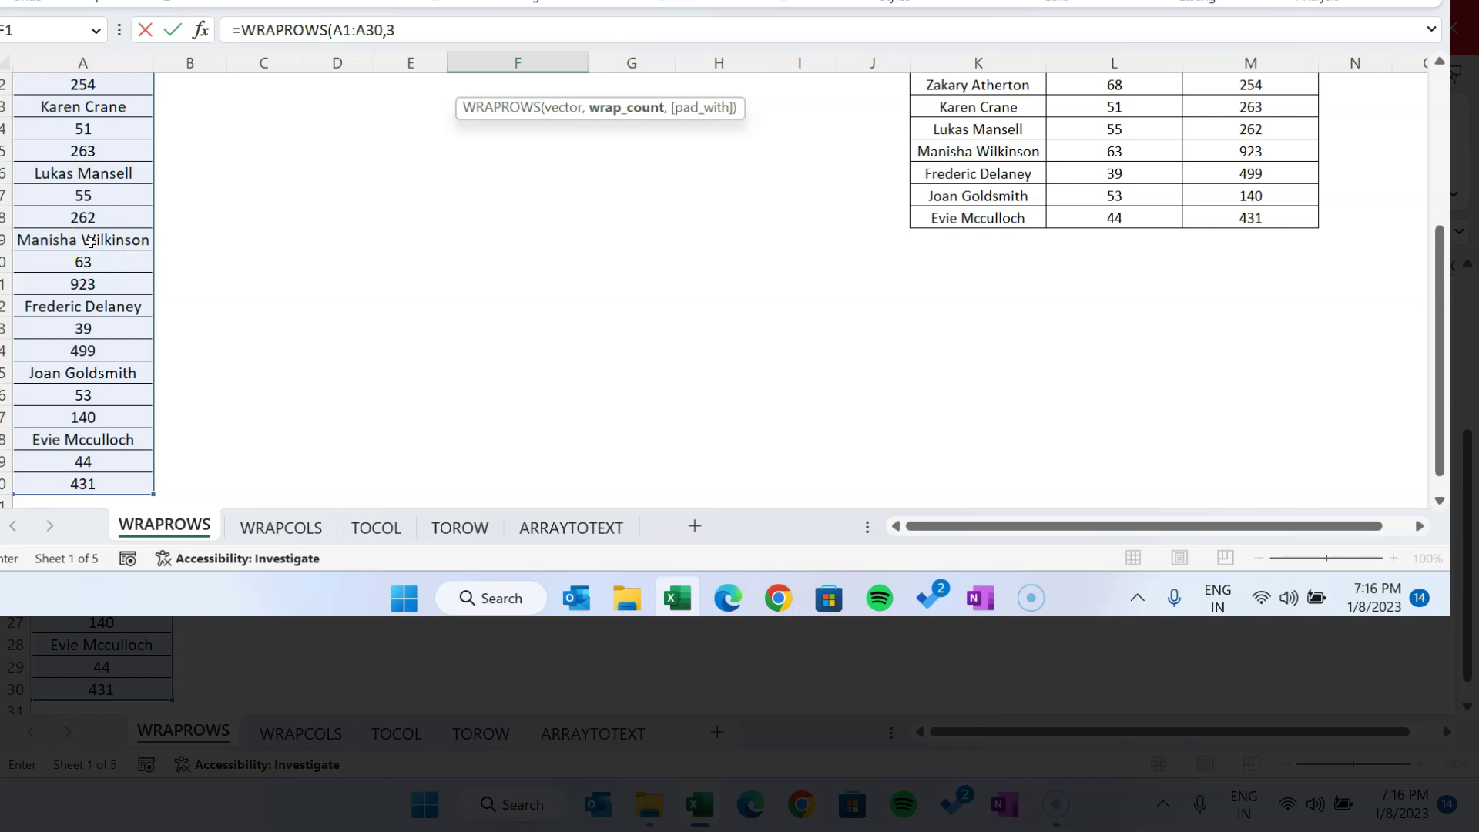
text())
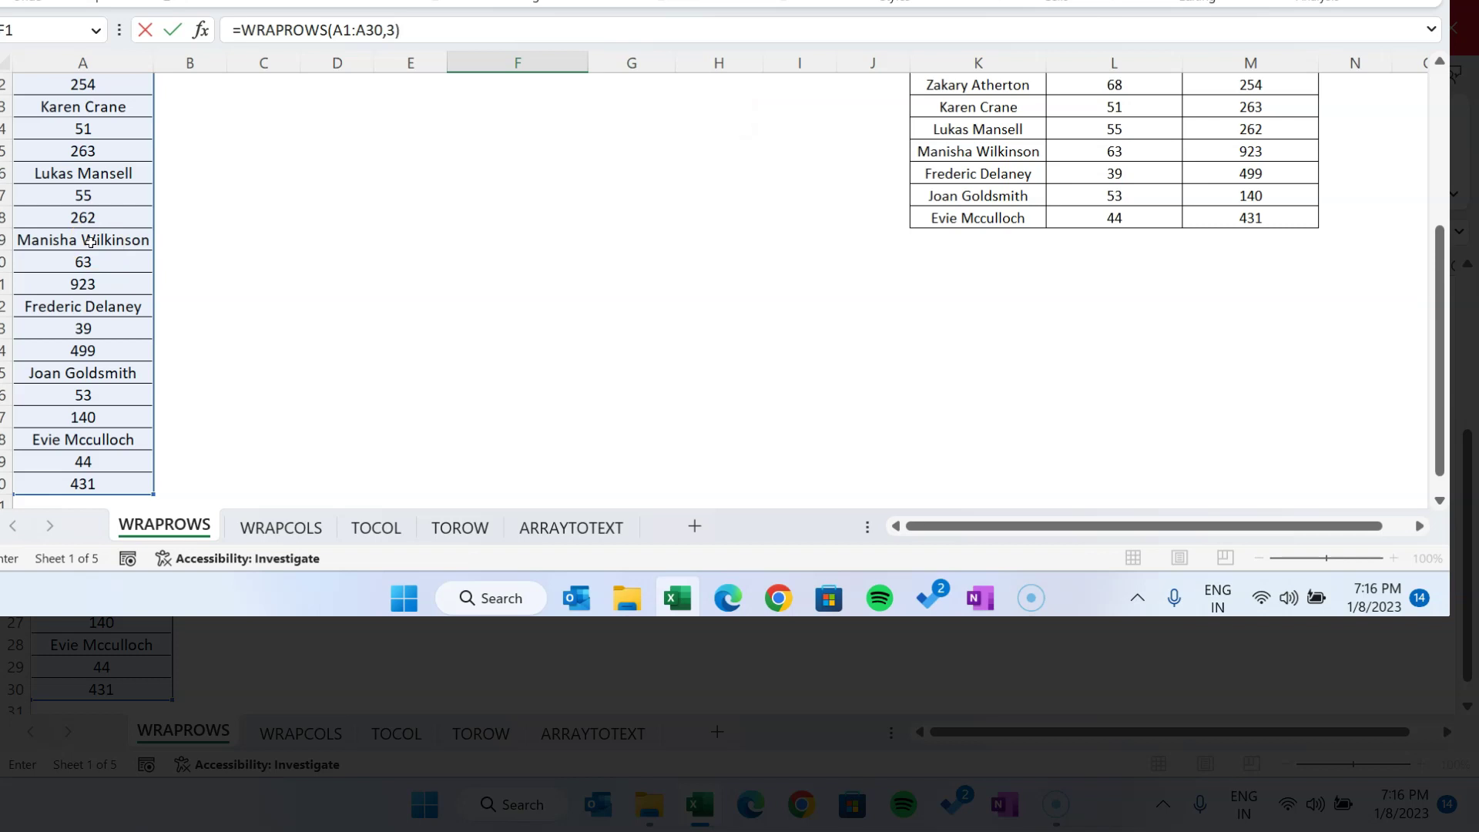
key(Return)
key(Up)
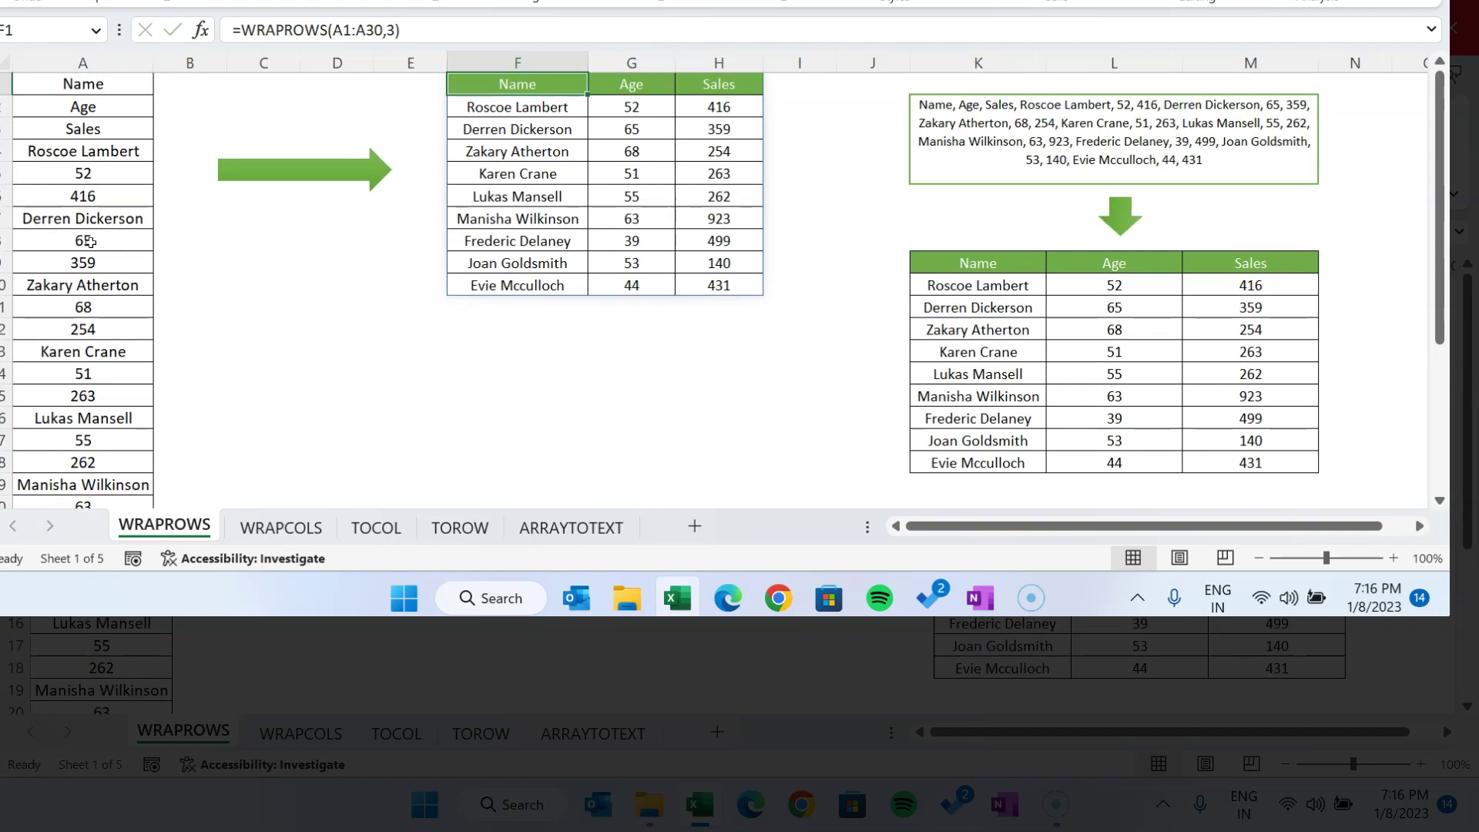
click(391, 29)
Try a wrap count of 4 in the WRAPROWS formula, then revert it to 3.
double_click(391, 29)
text(4)
key(Return)
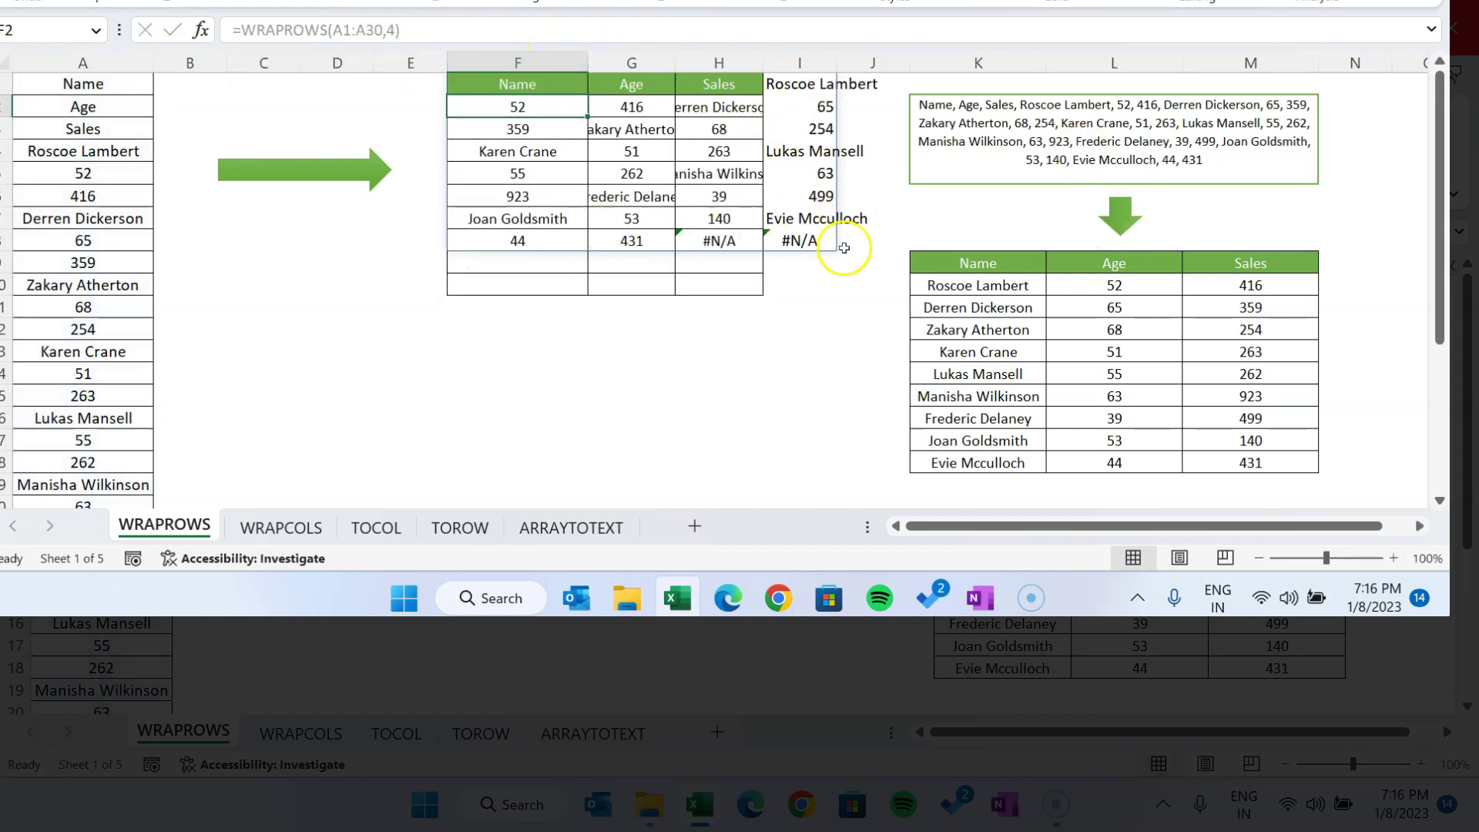
click(530, 85)
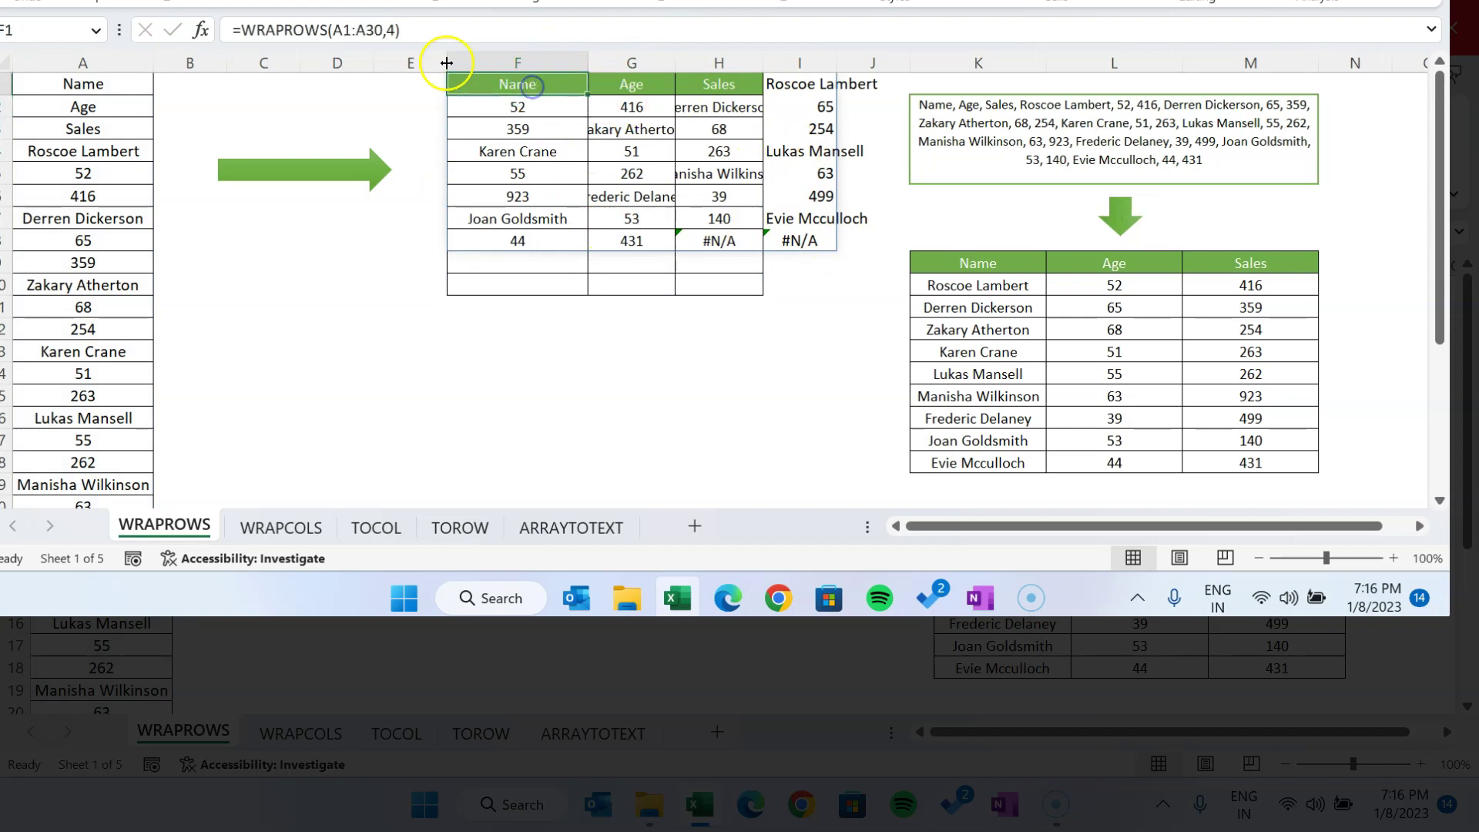
click(390, 29)
double_click(391, 29)
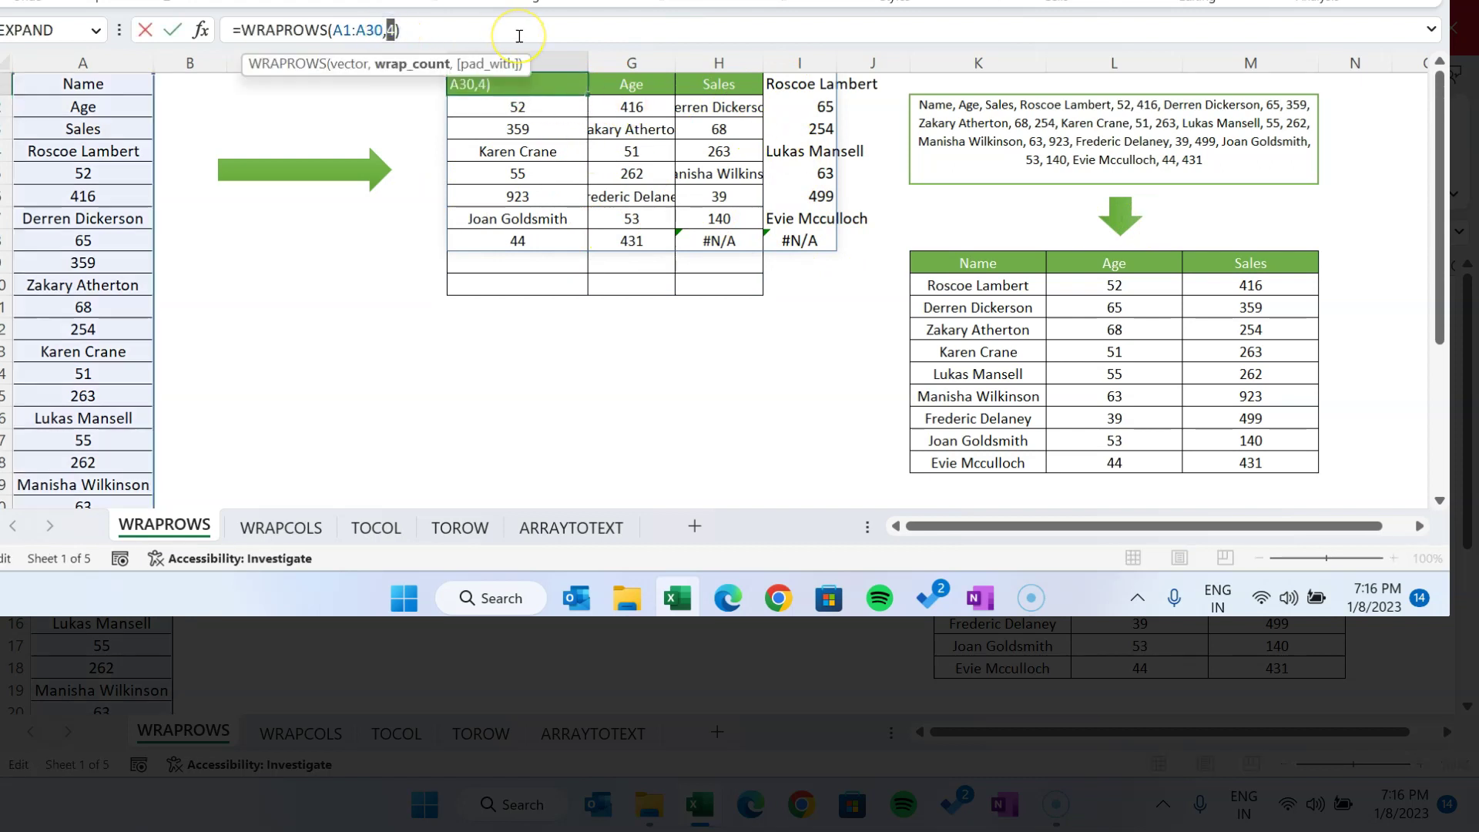
text(3)
key(Return)
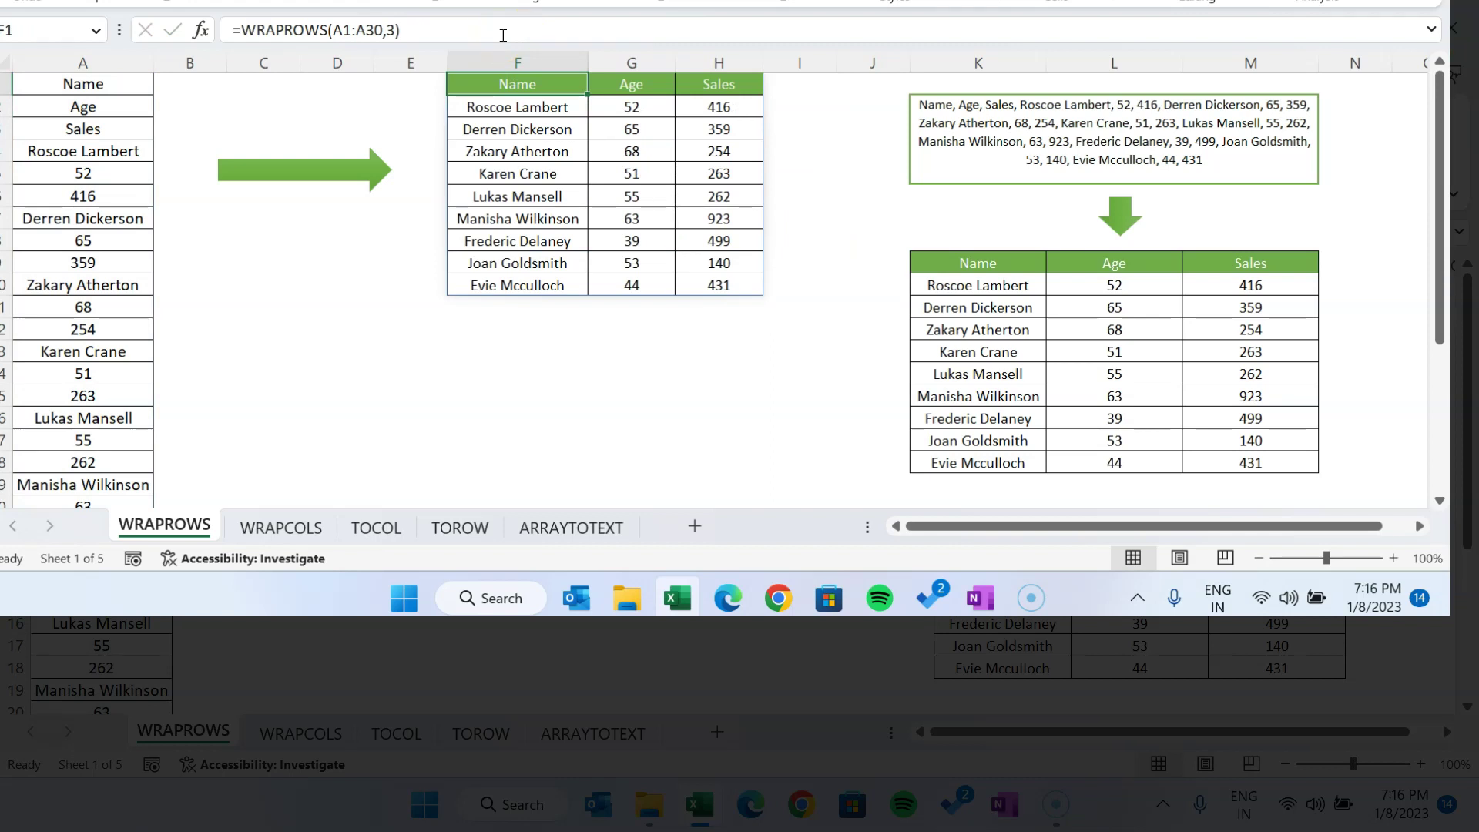
Change the WRAPROWS source range end from A30 to A28.
click(561, 84)
click(395, 40)
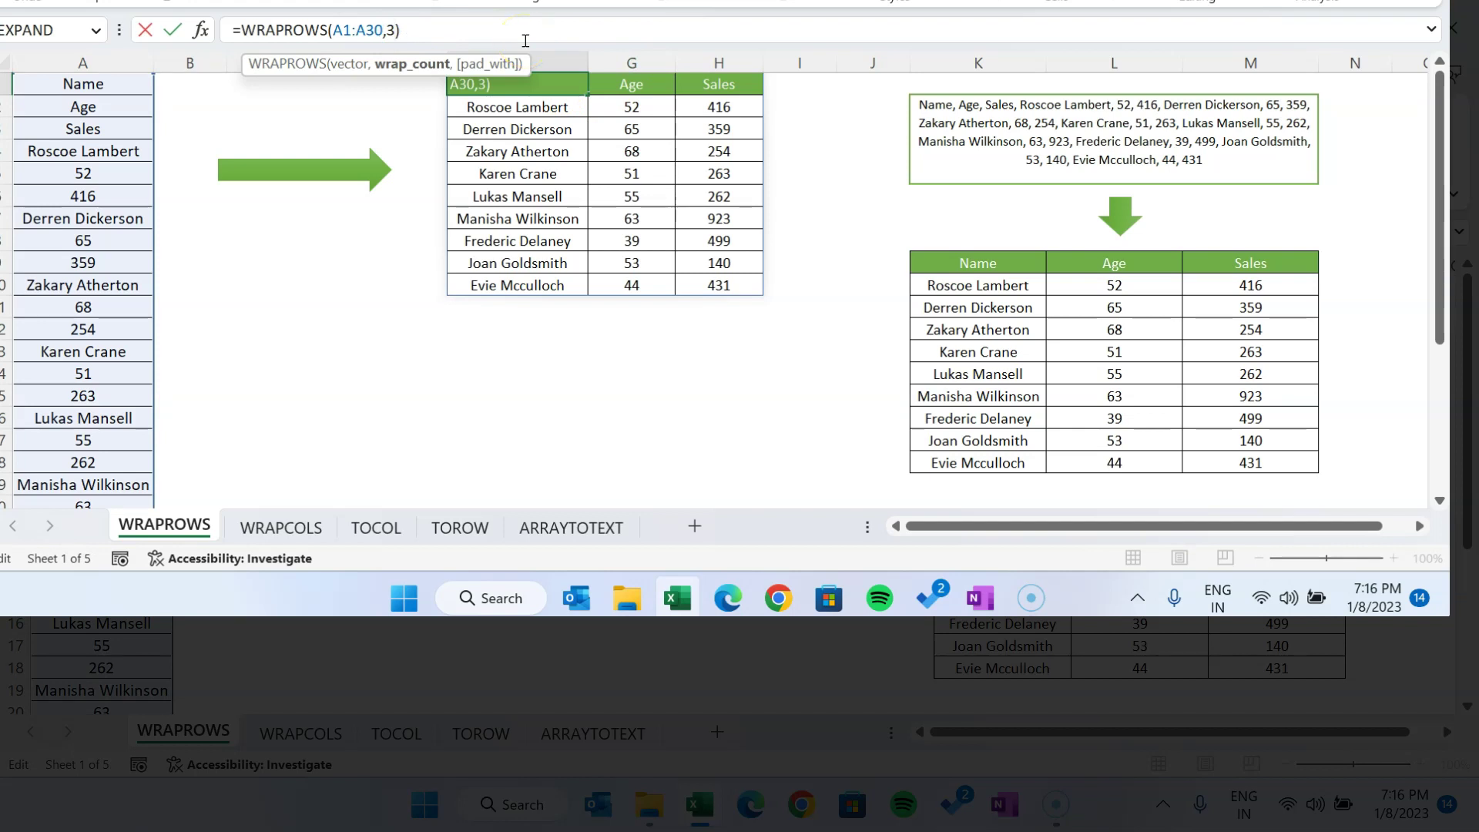
key(Escape)
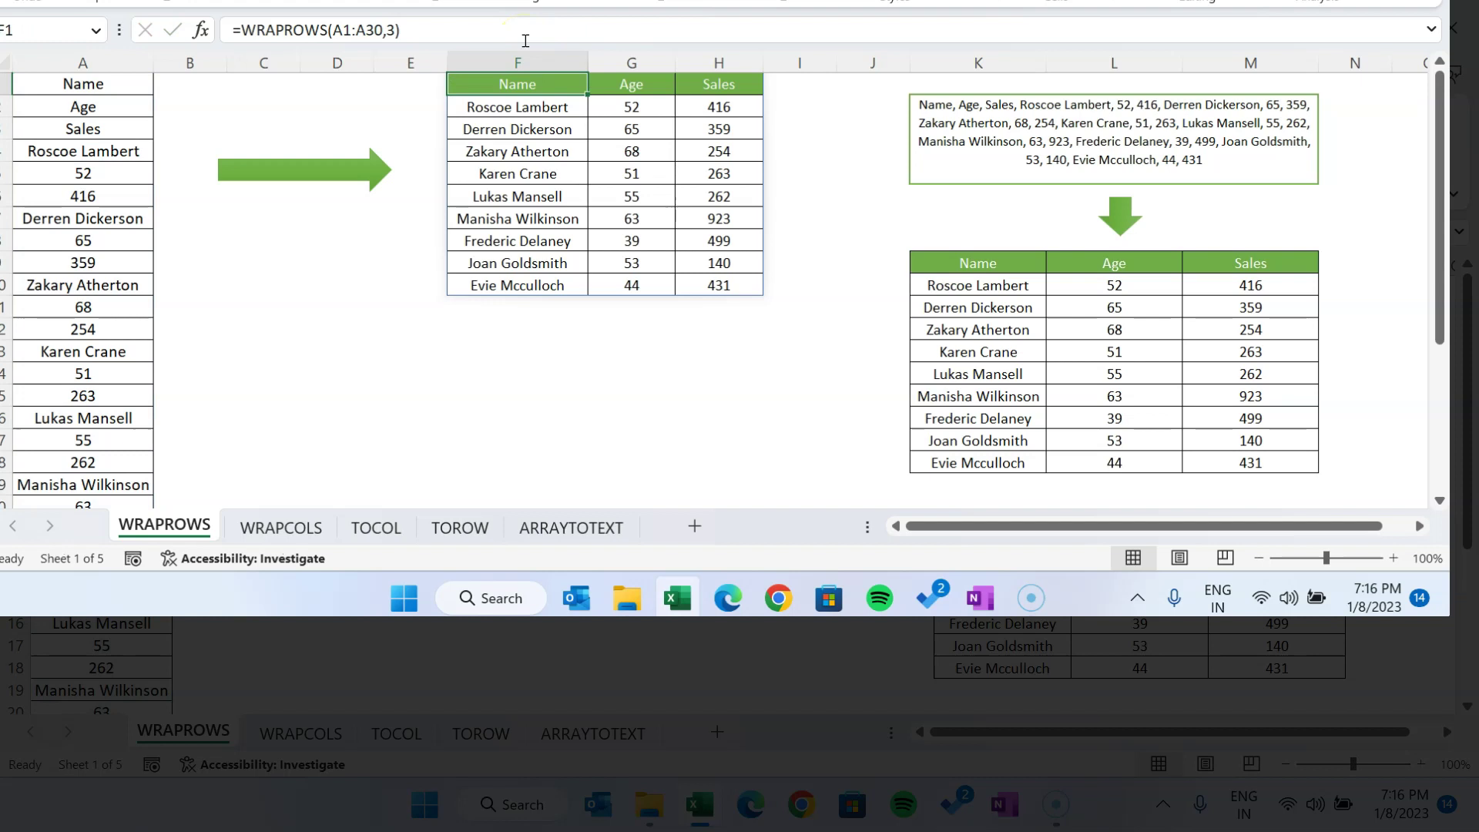
click(370, 29)
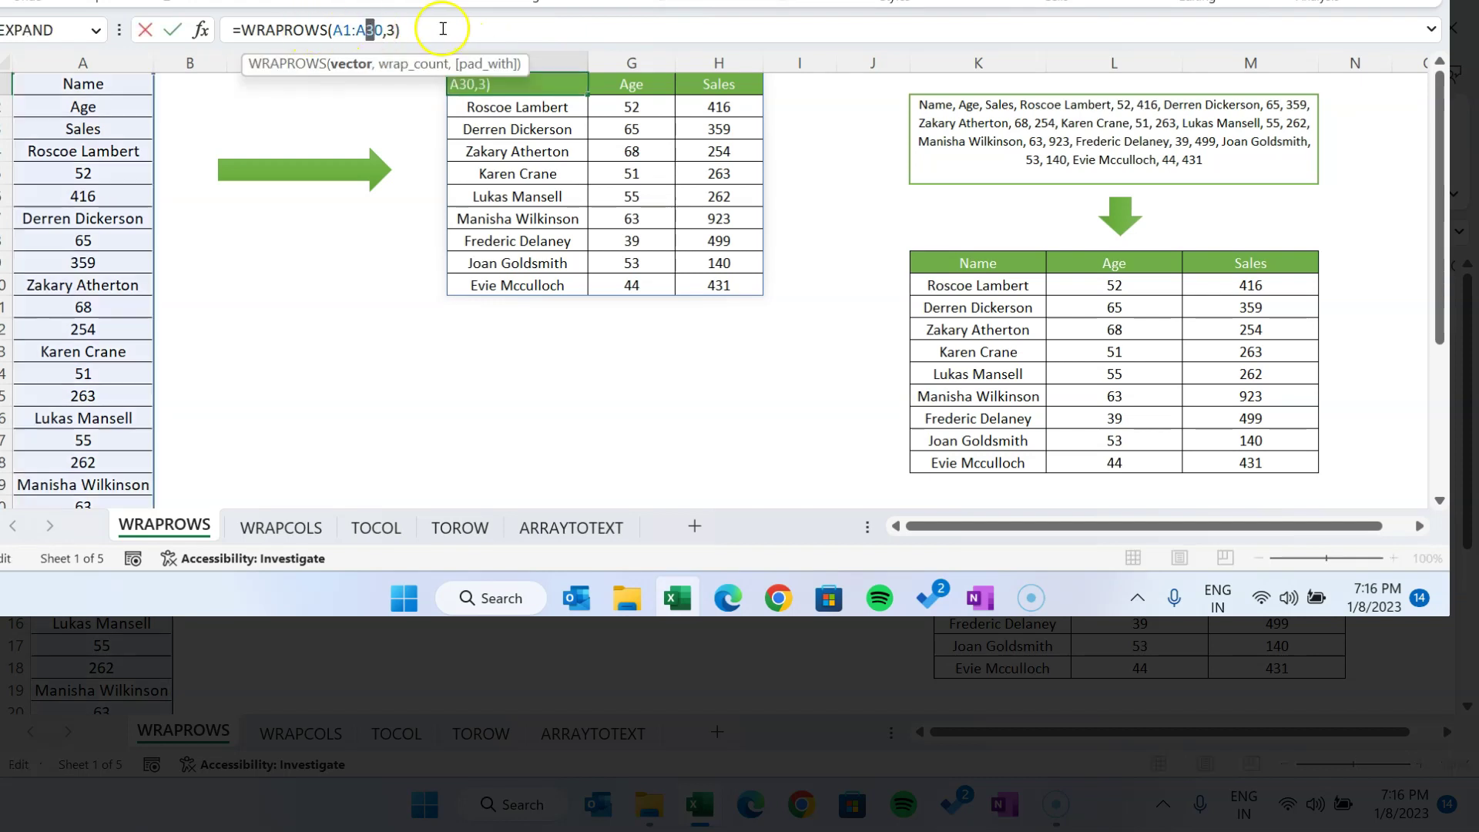
mouse_move(375, 29)
mouse_down()
mouse_move(323, 29)
mouse_move(383, 31)
mouse_up()
click(390, 29)
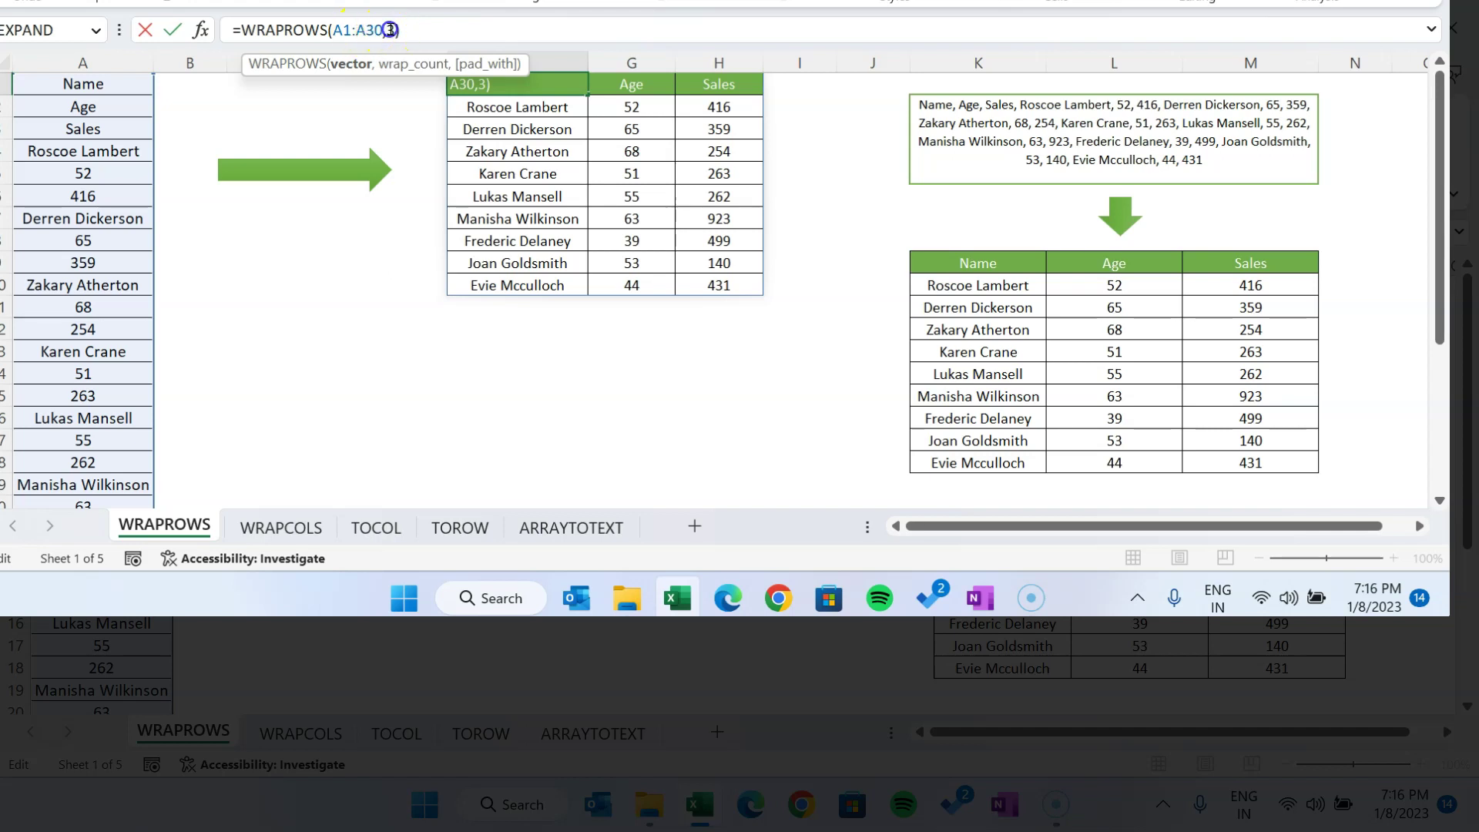
drag(393, 29, 380, 30)
text(28)
key(ctrl+Return)
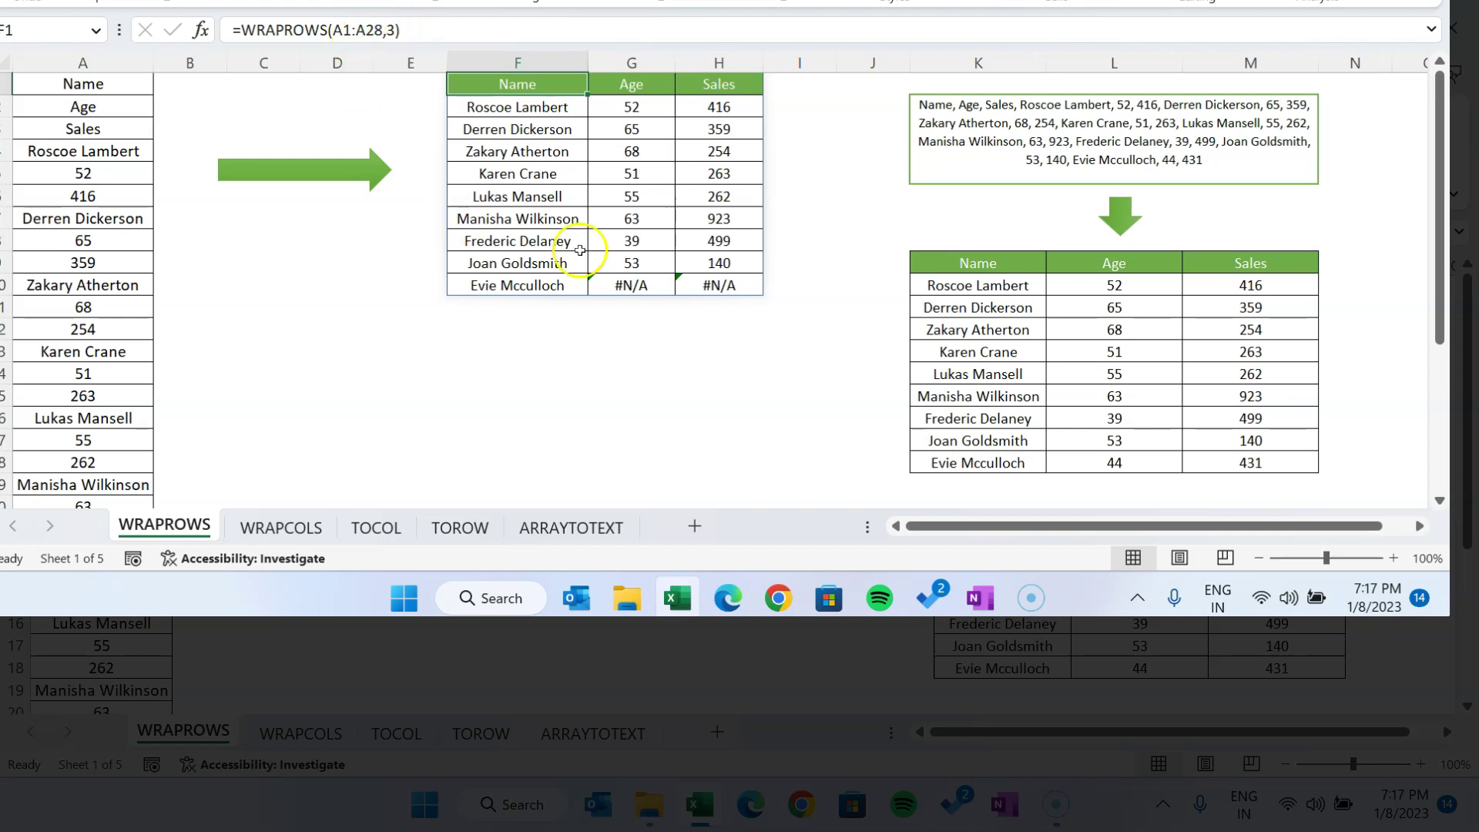
Add "-" as the pad argument so F1 reads =WRAPROWS(A1:A28,3,"-").
click(617, 312)
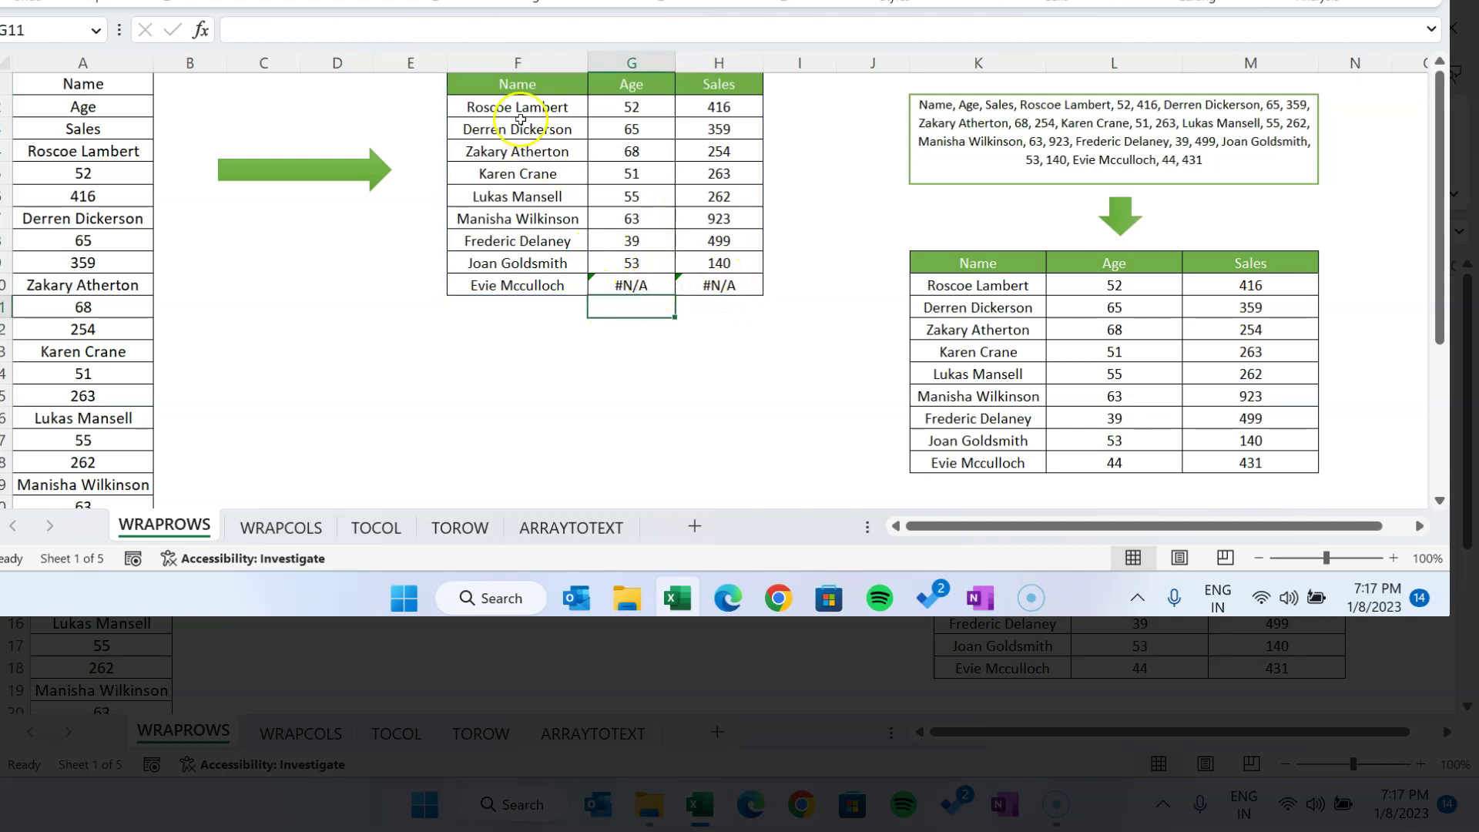
click(505, 85)
click(396, 33)
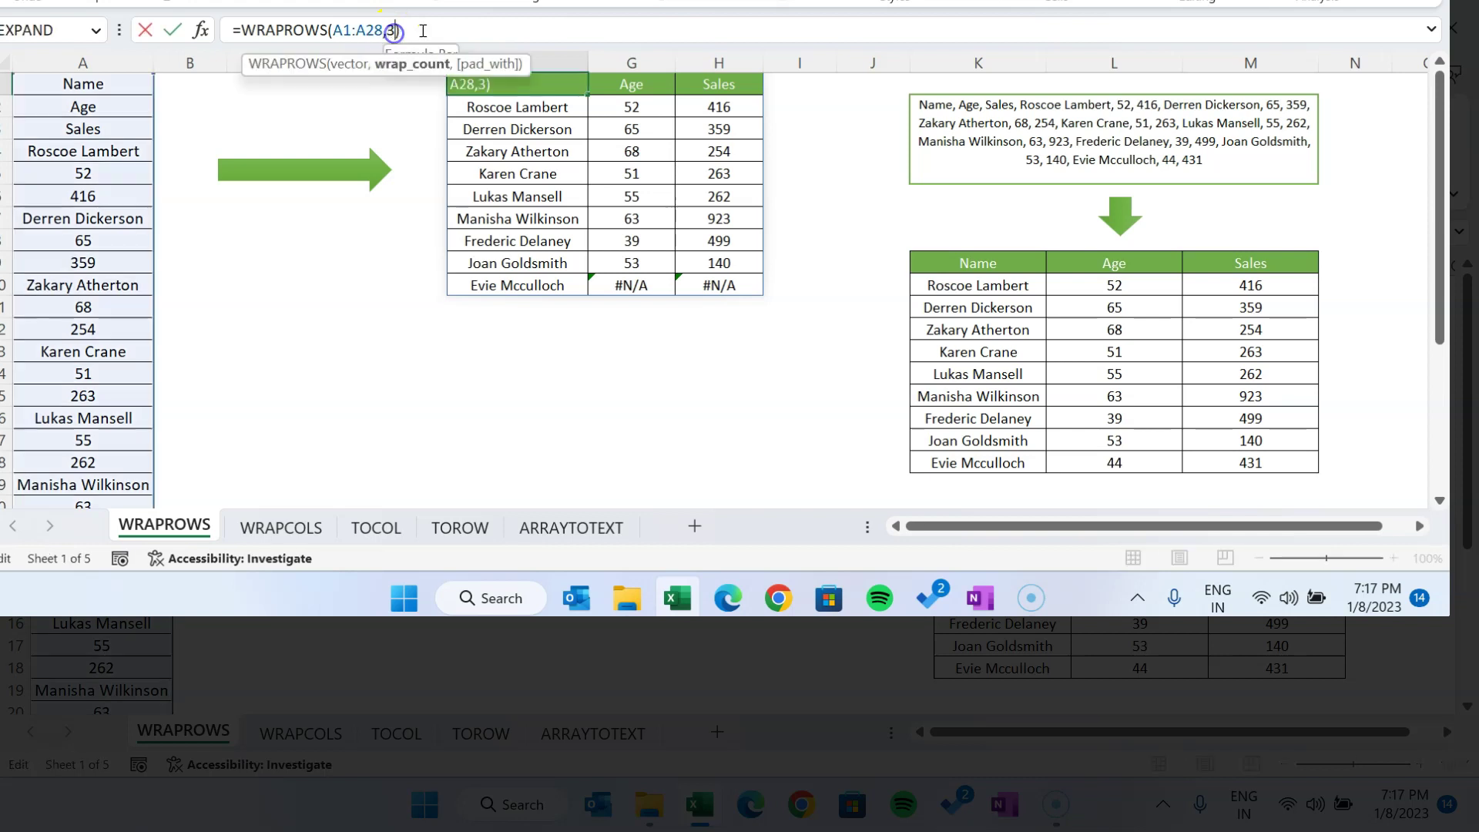
text(,"-)
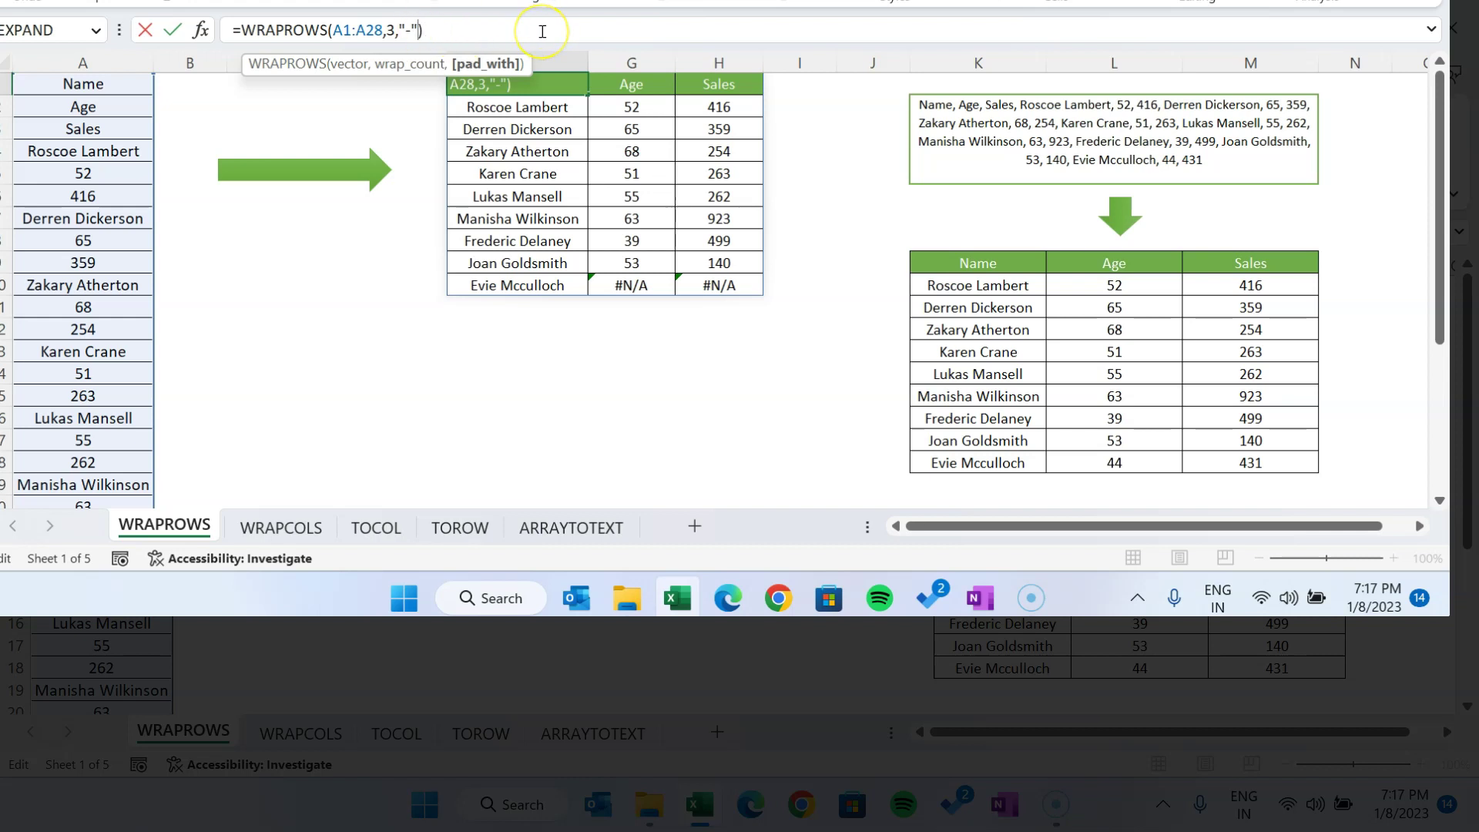
key(Return)
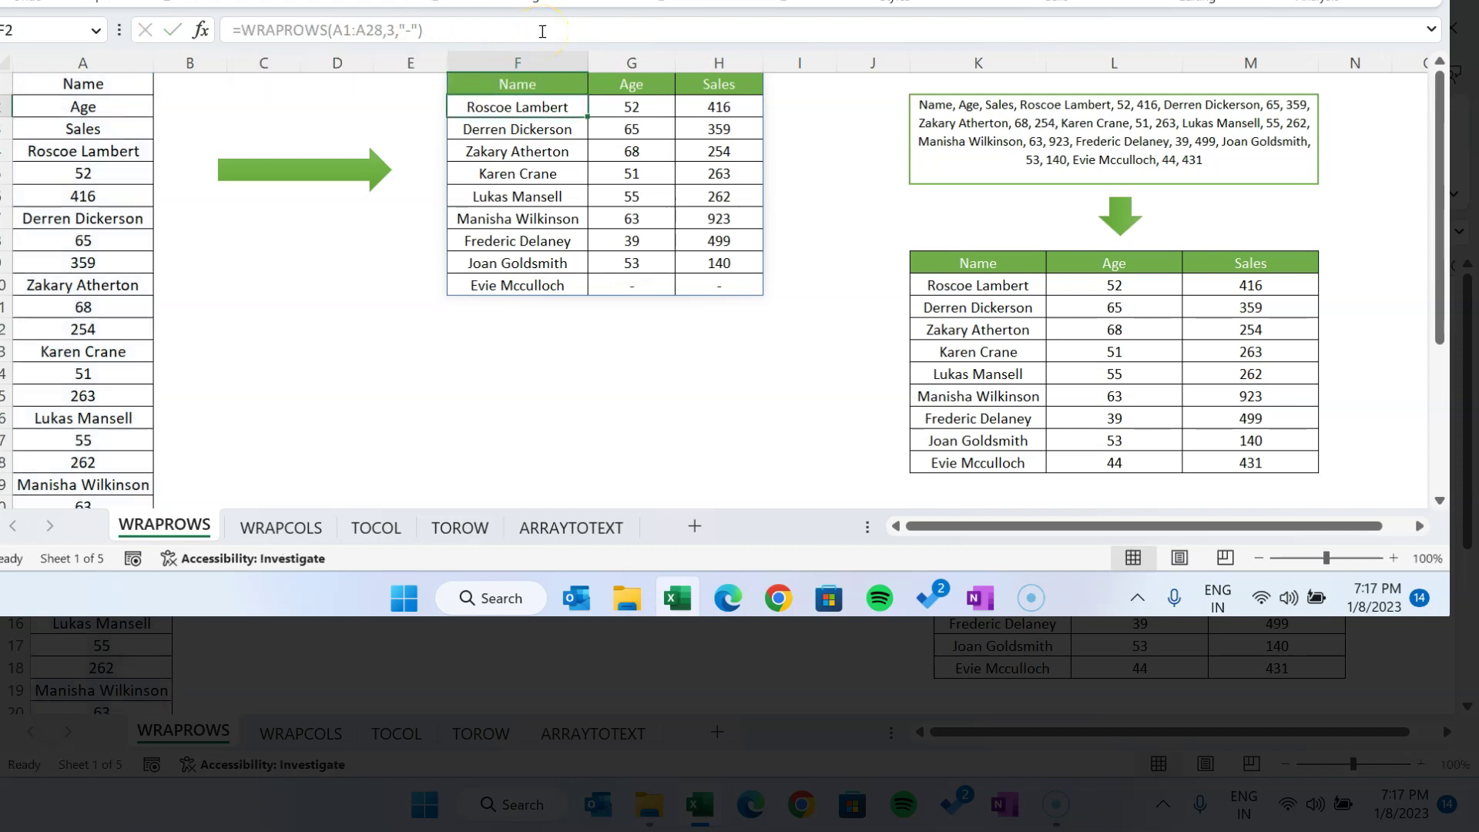
click(542, 83)
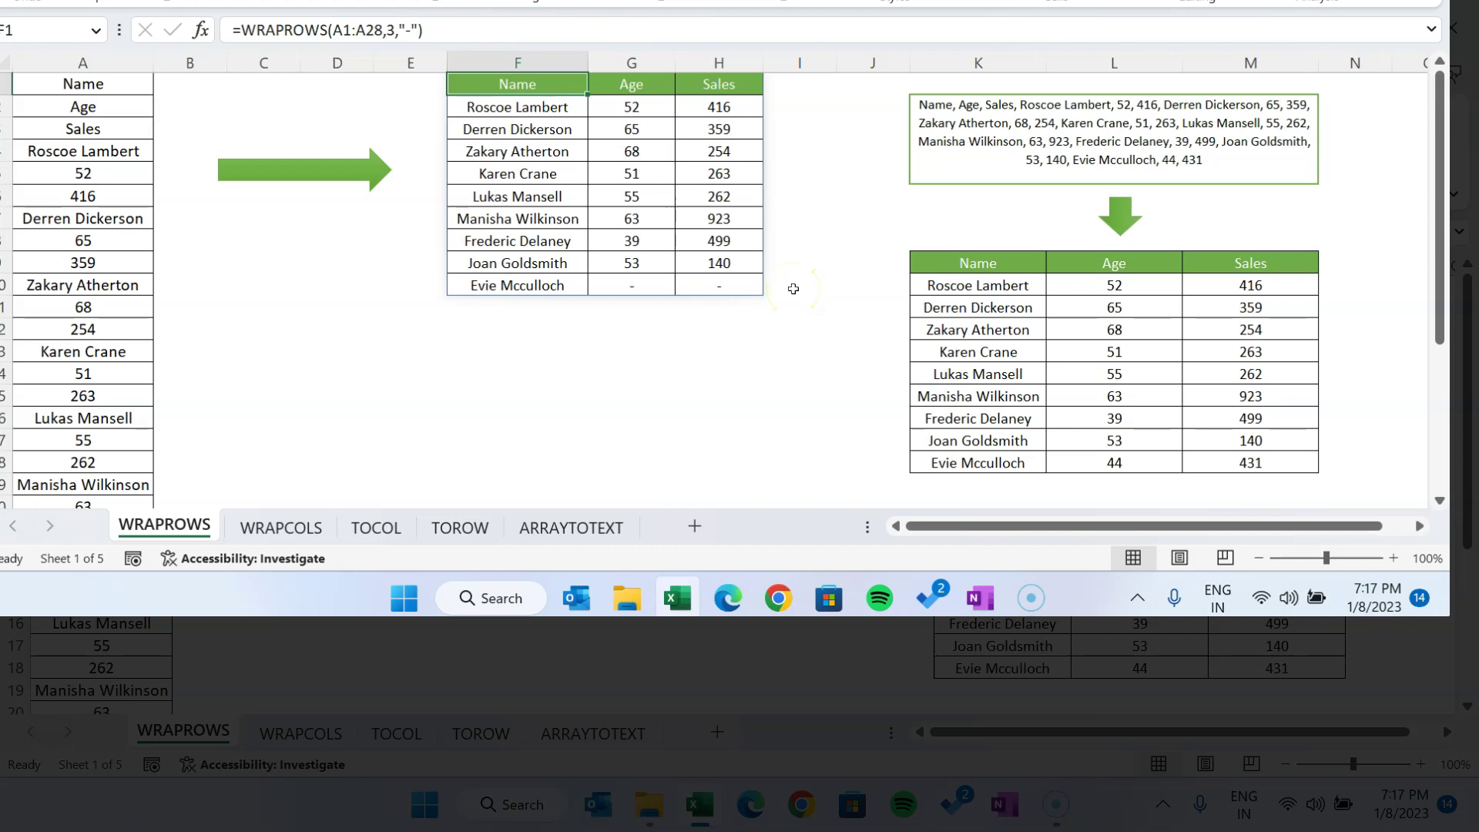
click(416, 30)
double_click(416, 29)
key(Escape)
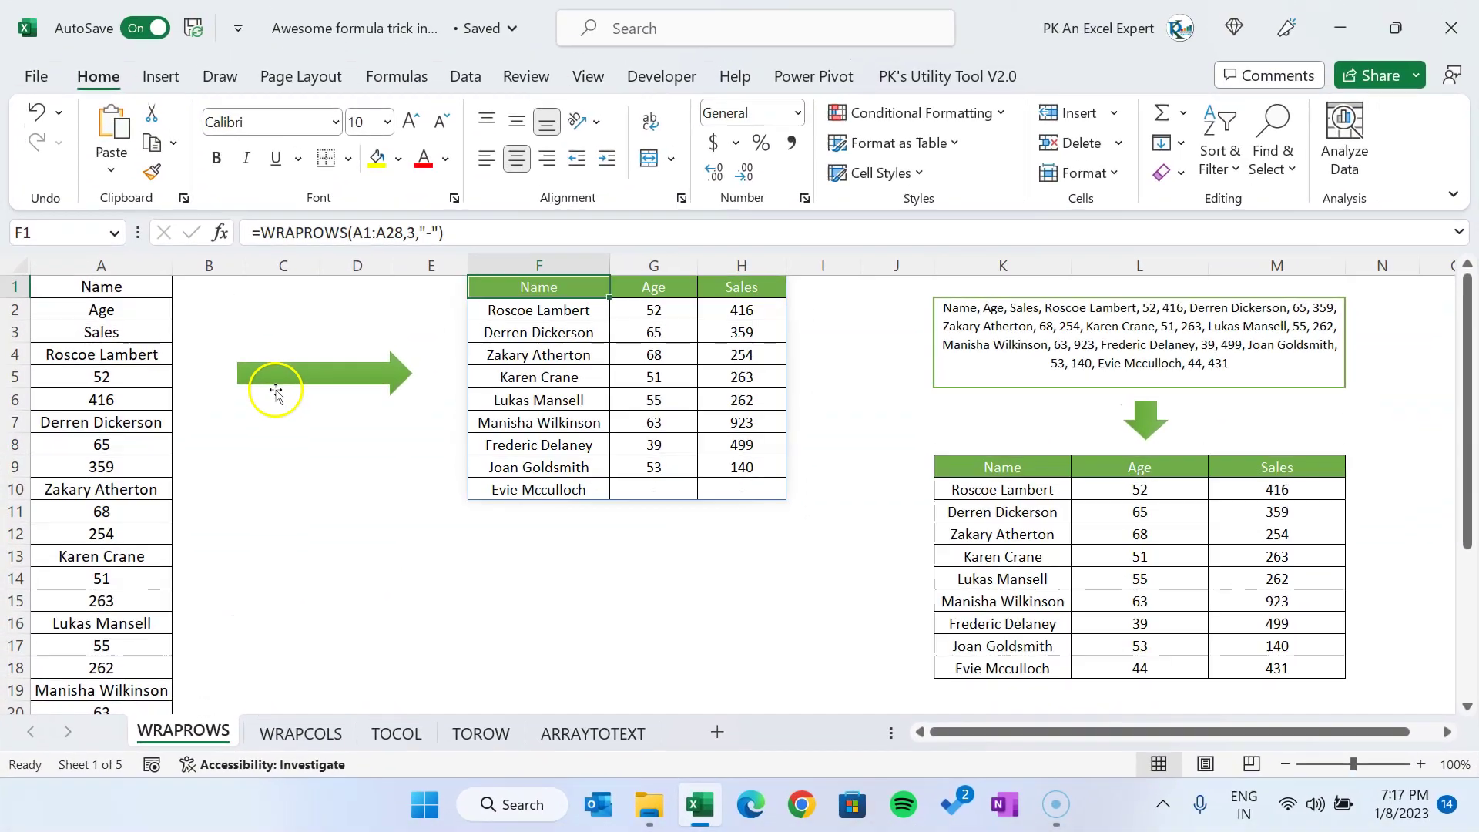
click(812, 352)
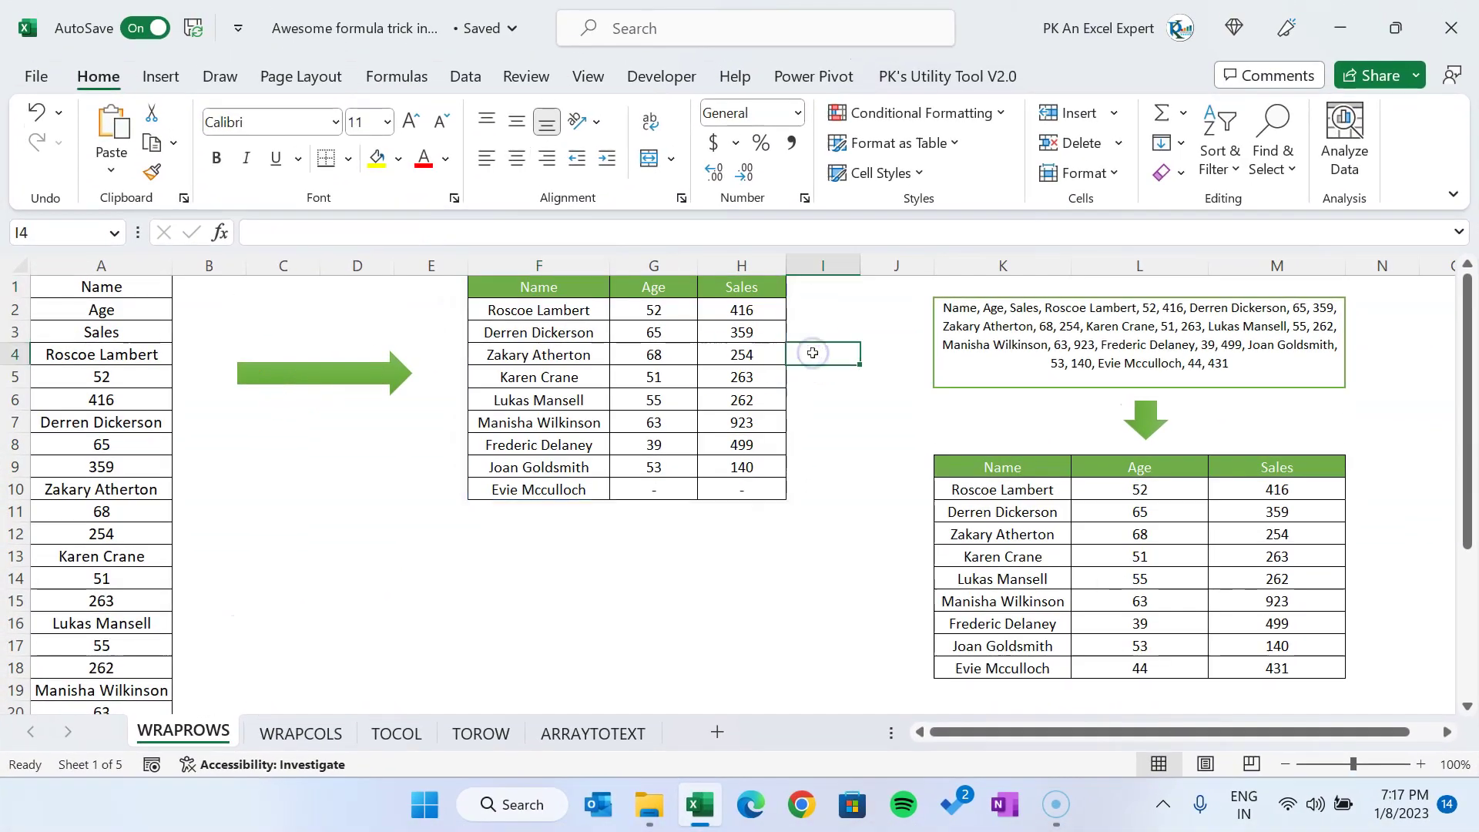
click(897, 328)
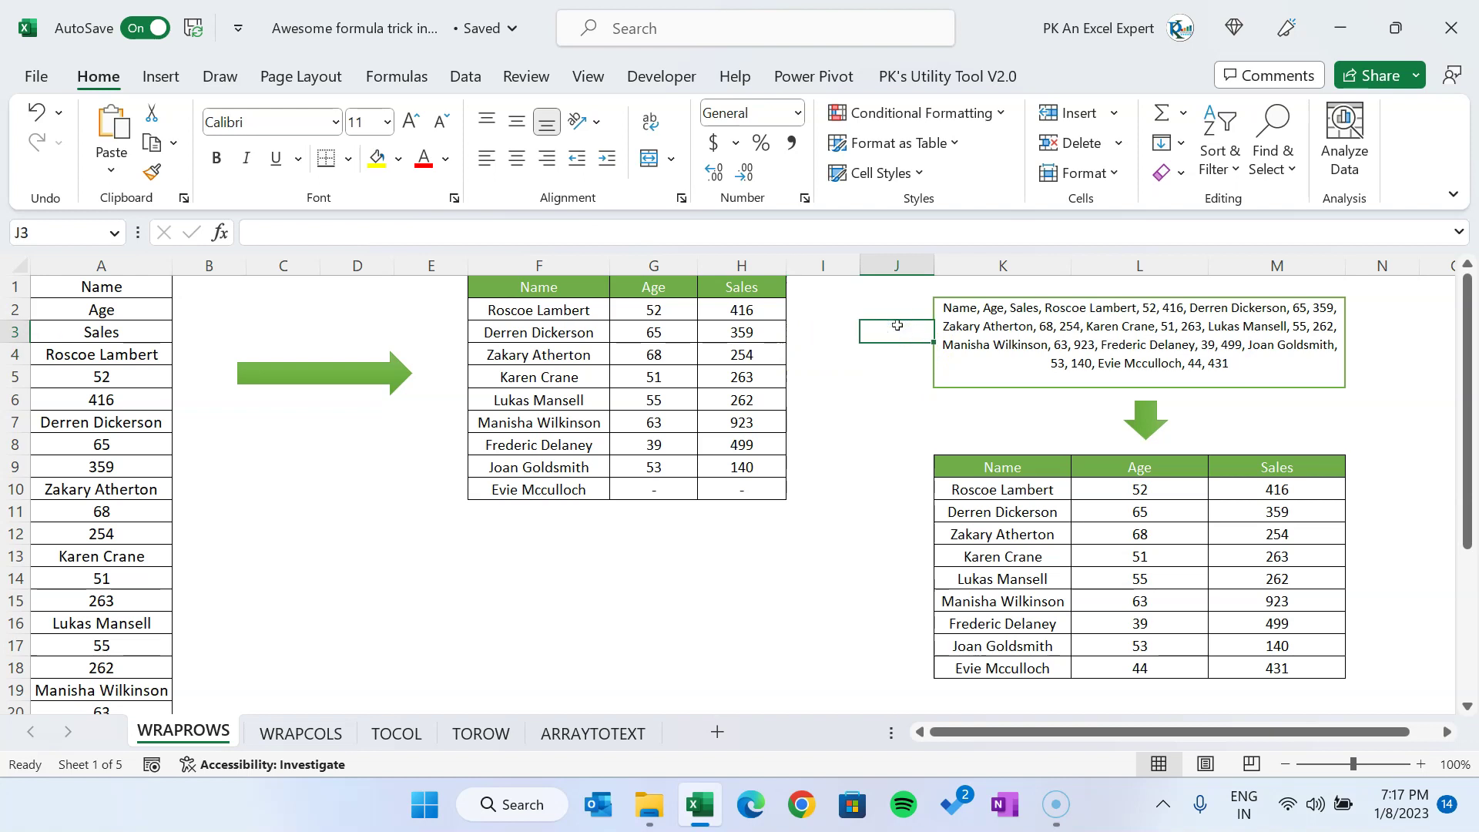
click(1045, 322)
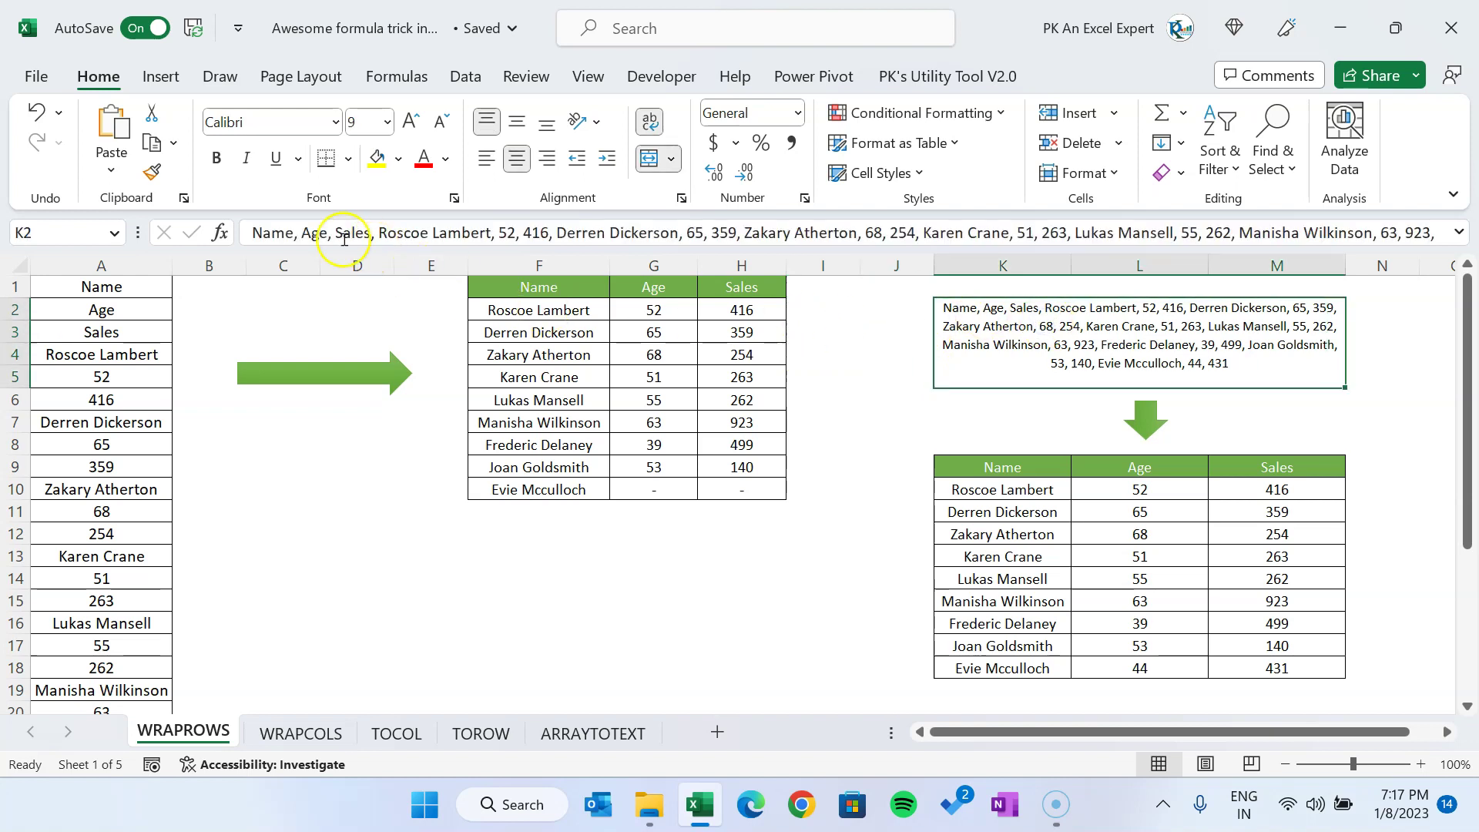
click(295, 234)
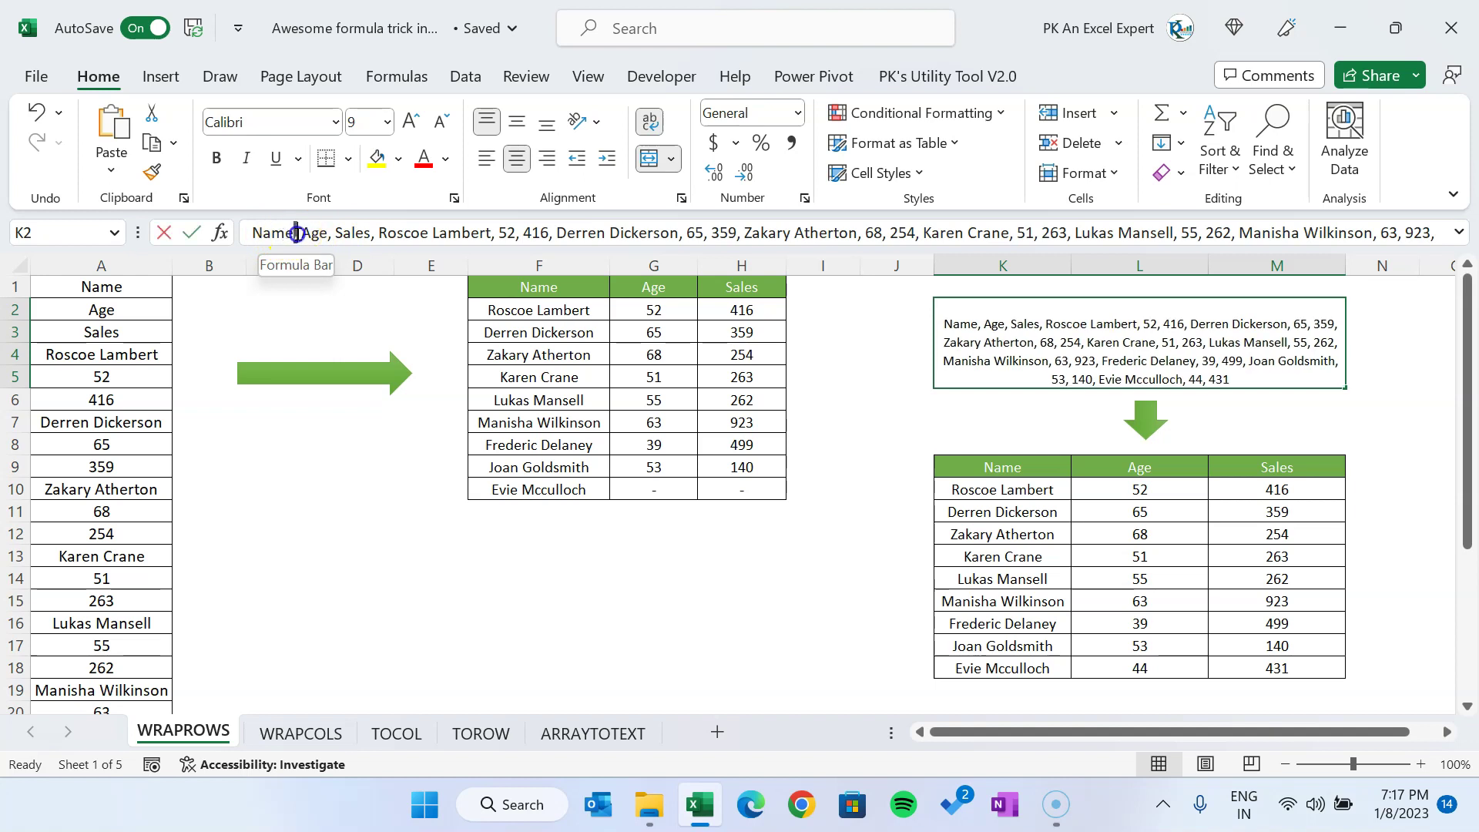
click(371, 232)
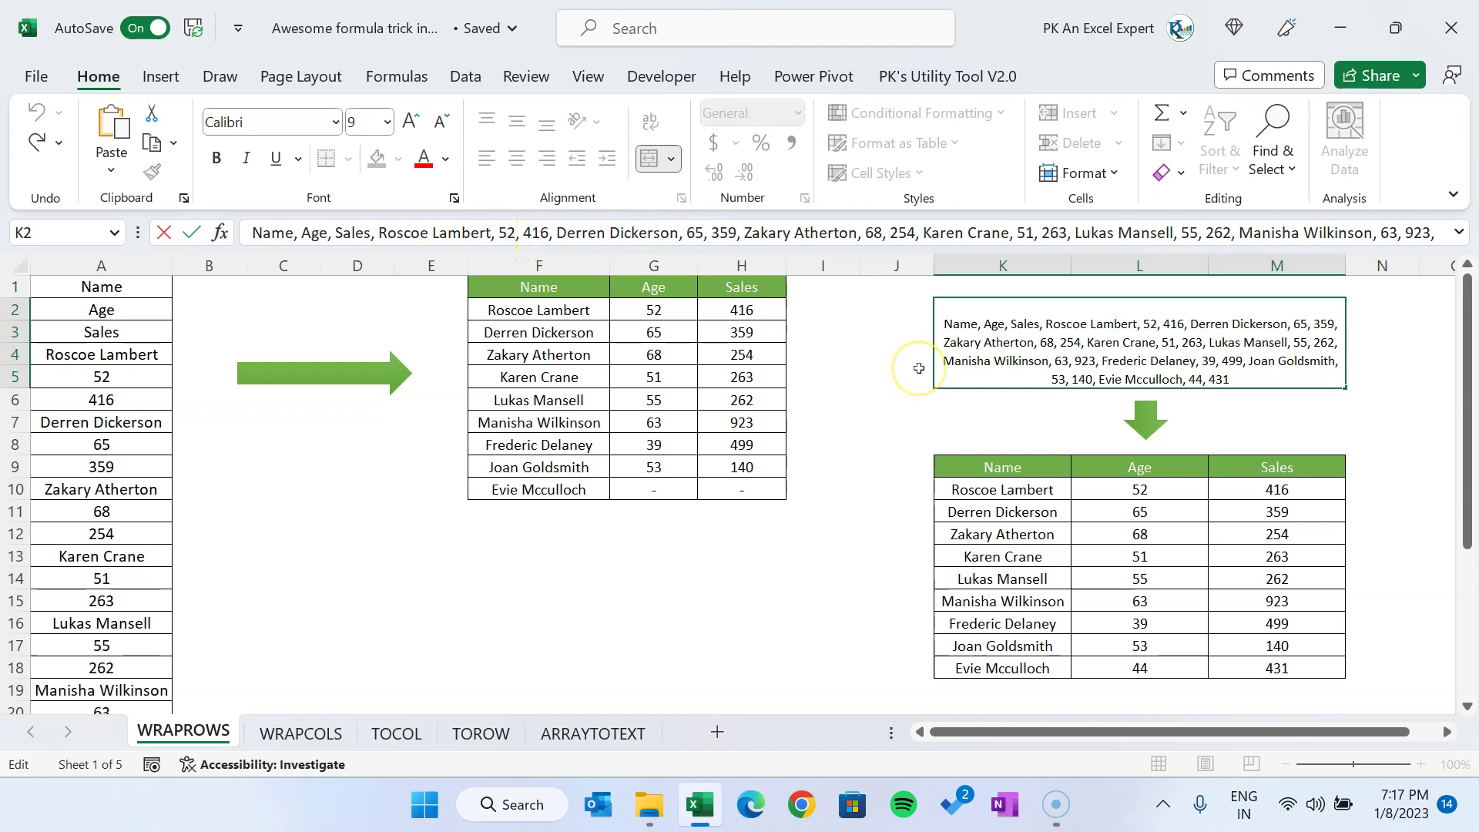
key(Escape)
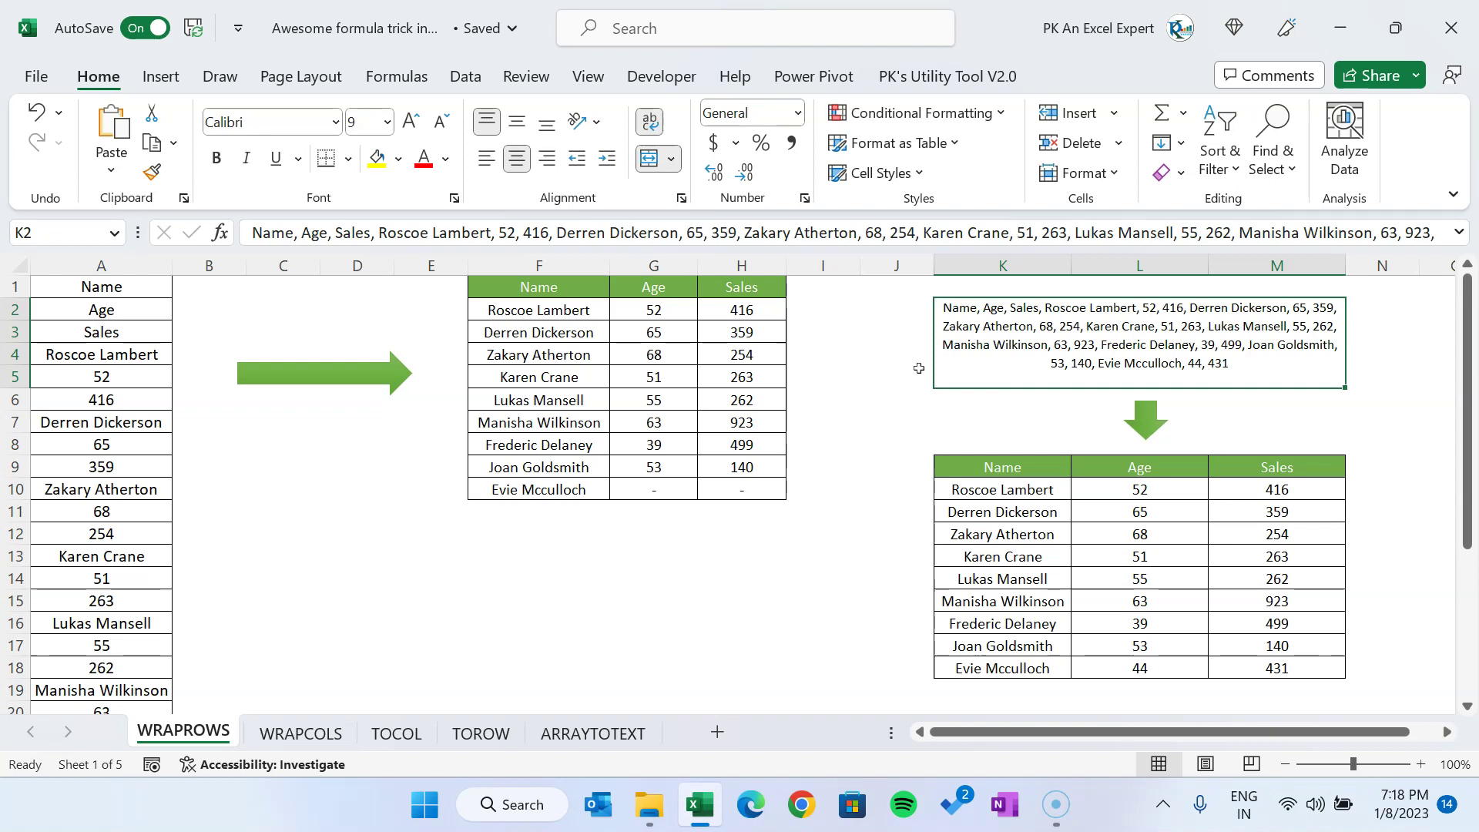
click(989, 462)
Replace K9's formula with =TEXTSPLIT(K2,", ").
key(Delete)
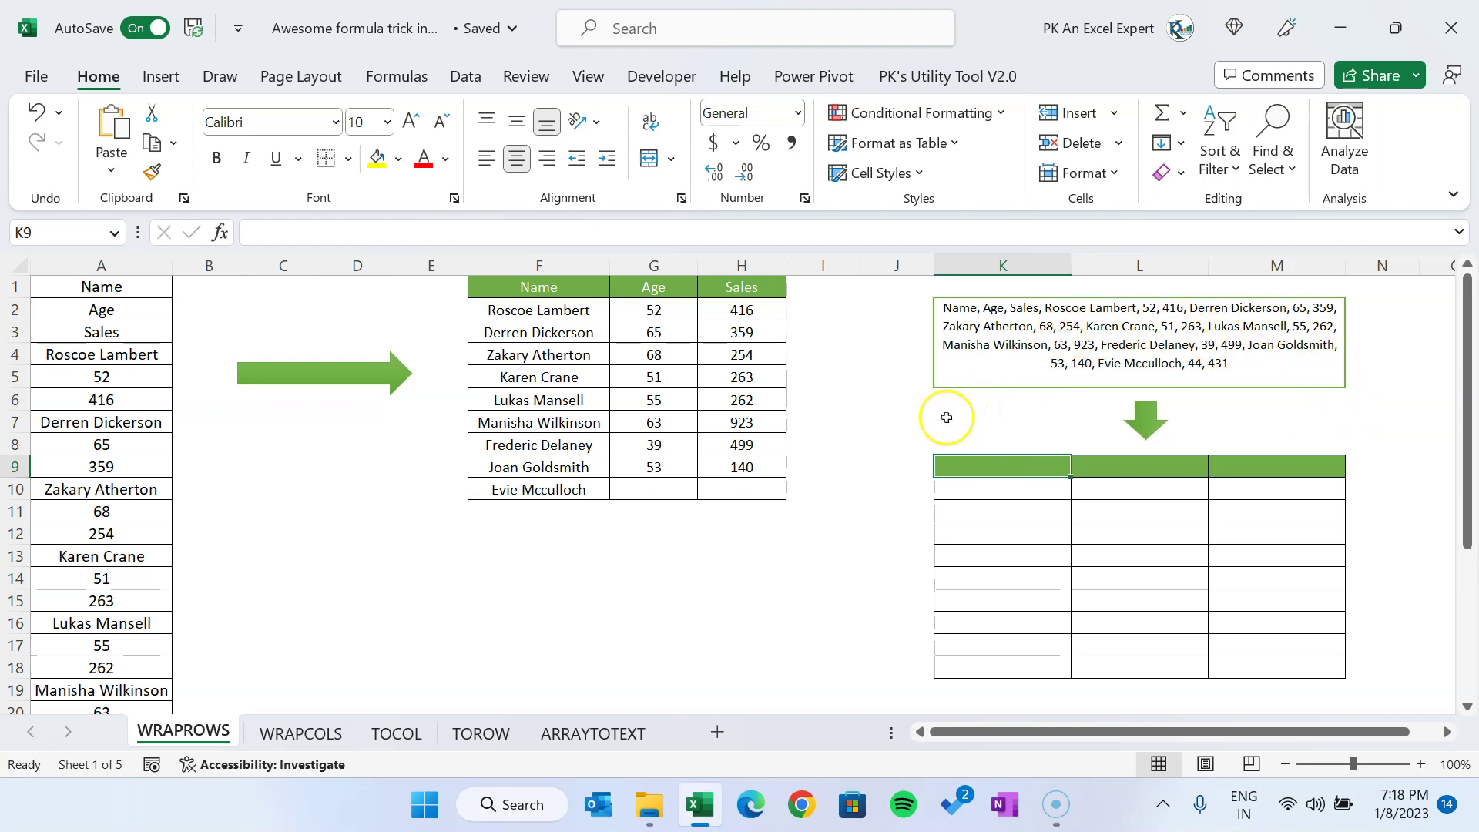
text(=tex)
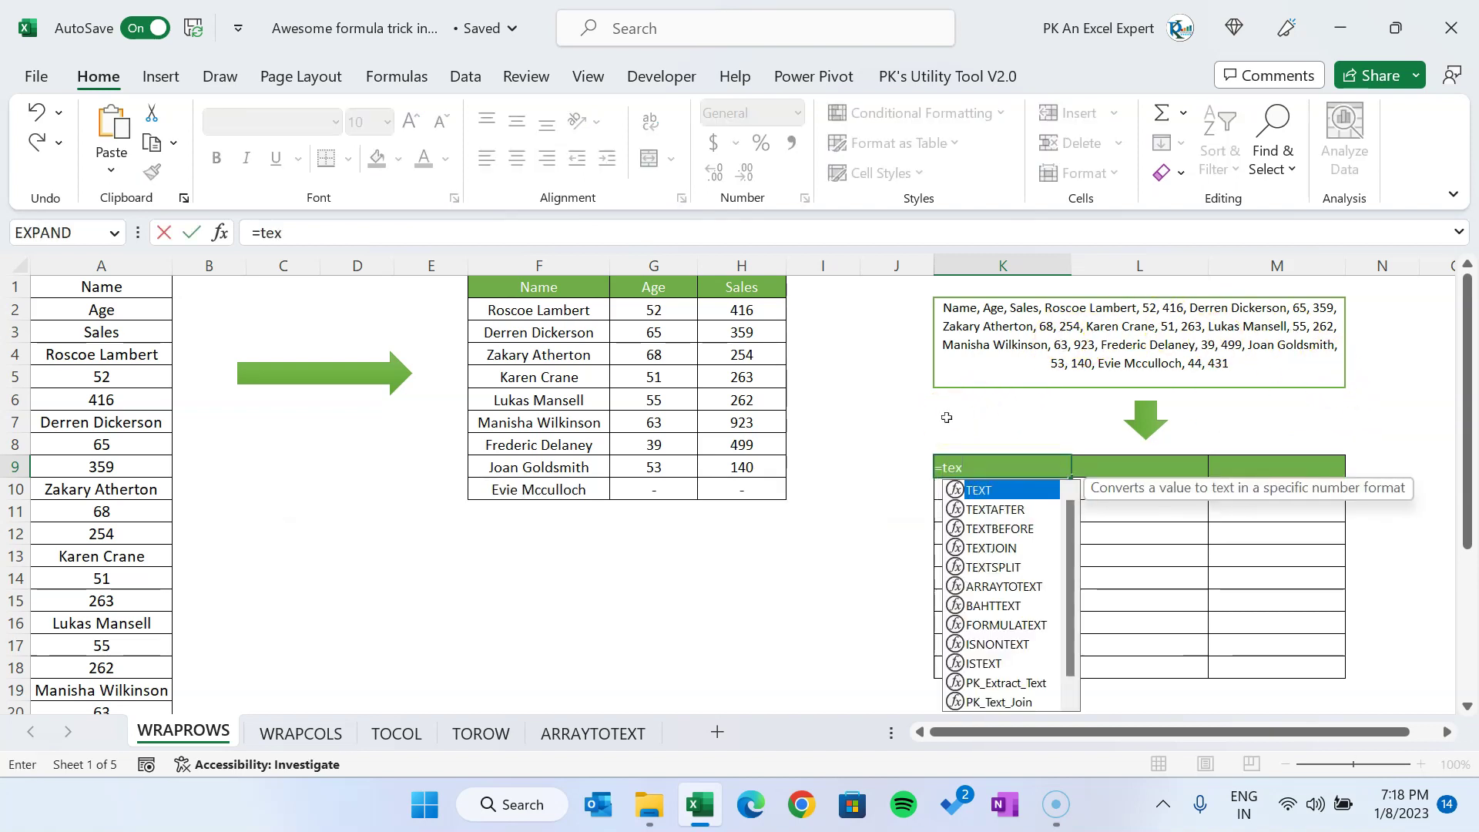
key(Down)
key(Down)
key(Down)
key(Down)
key(Tab)
key(Up)
key(Up)
key(Up)
key(Up)
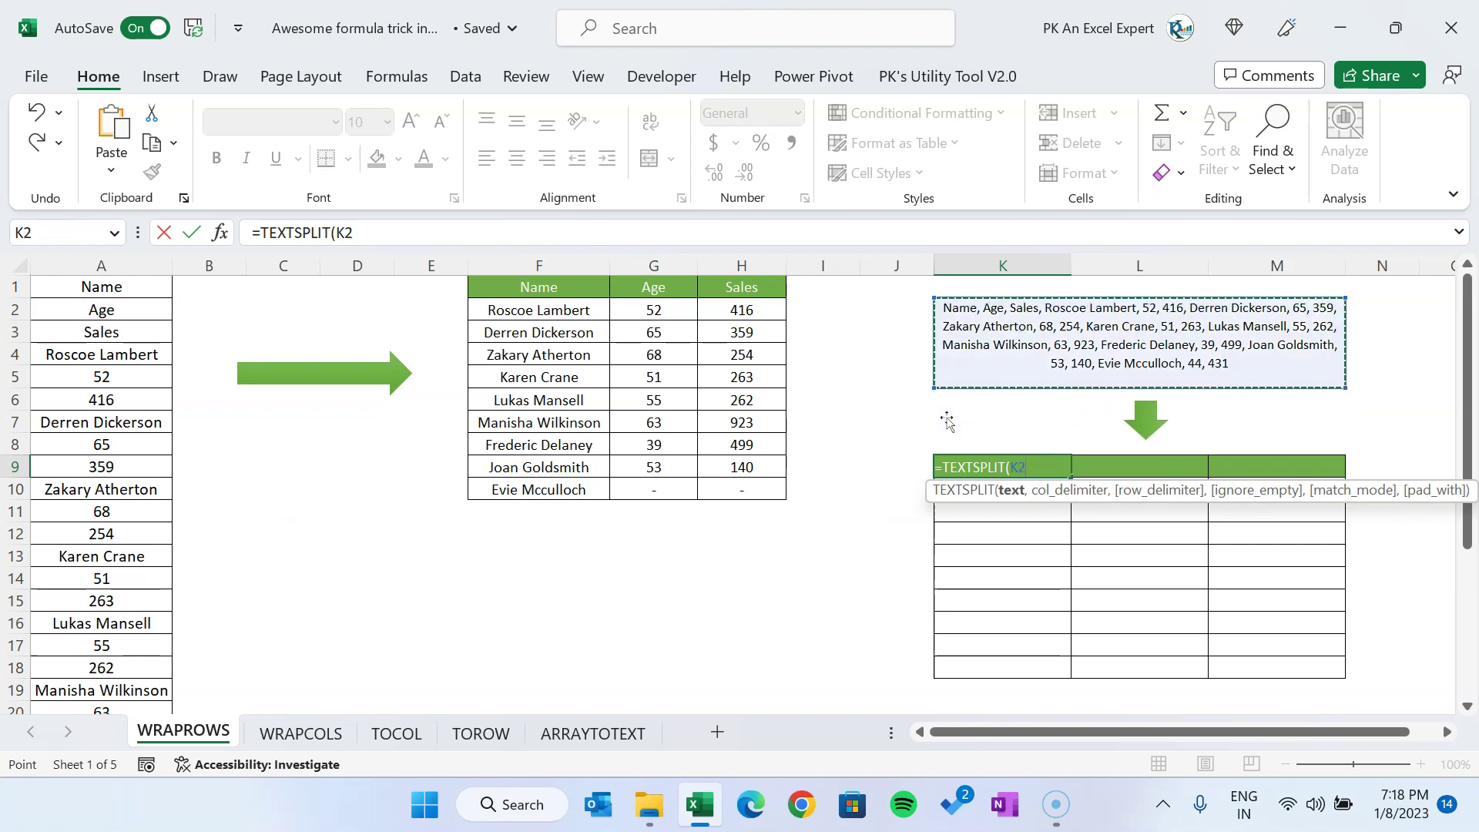
text(,",)
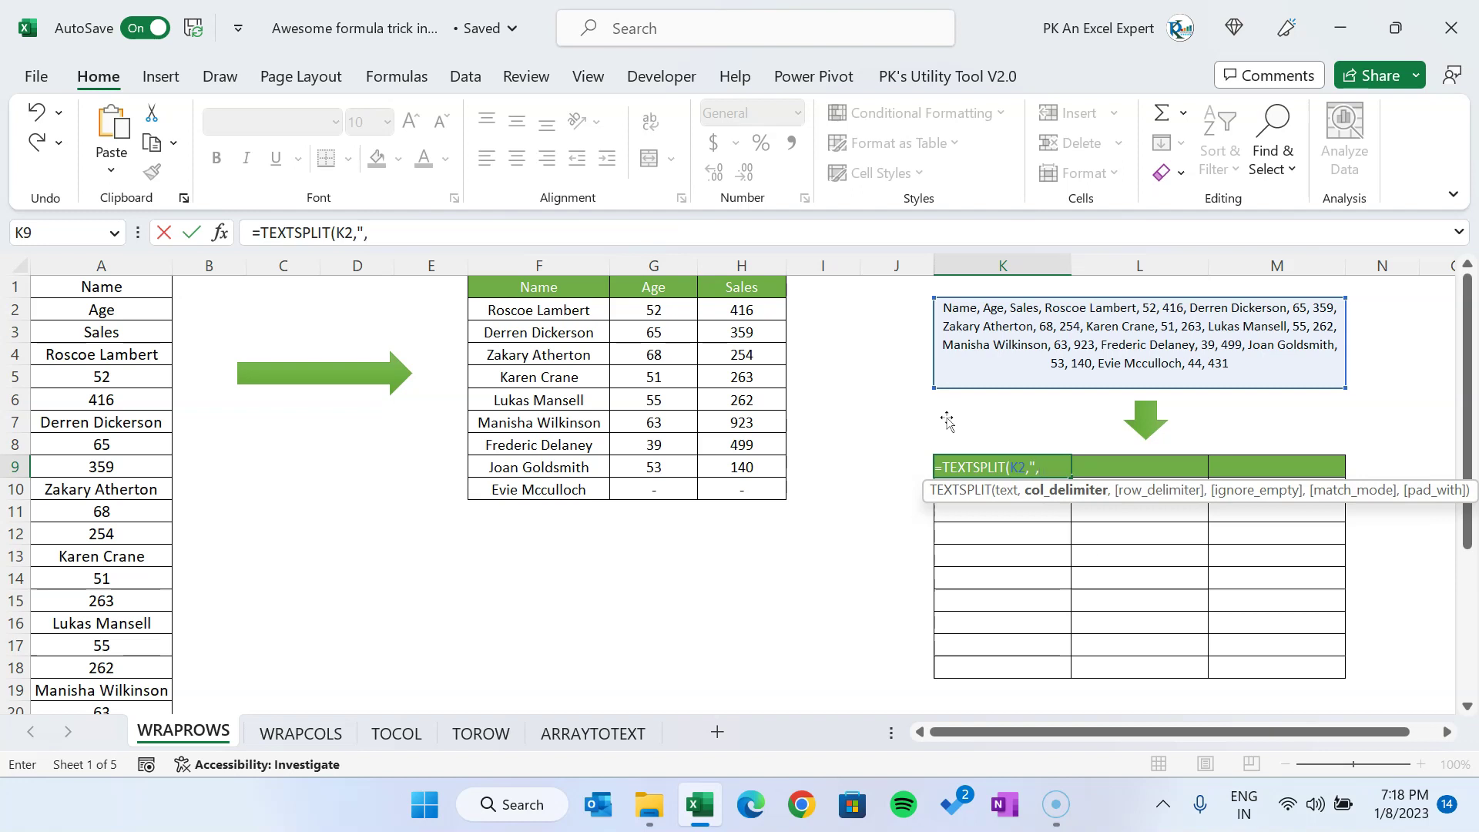
text("))
key(Return)
Review the split names, ages and sales values spilled across row 9 from K9.
key(Up)
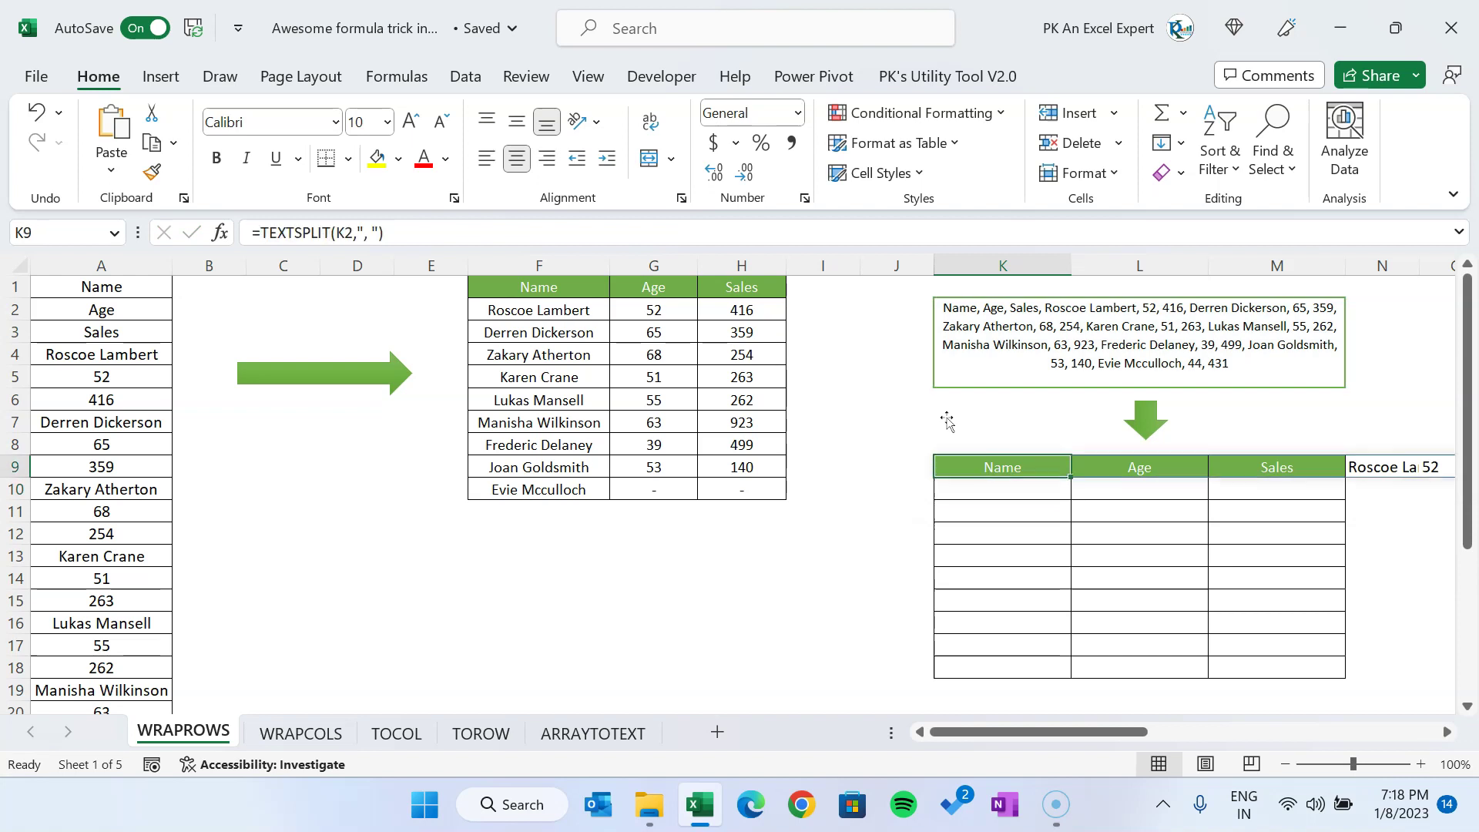
key(Right)
key(Right)
key(Right)
key(Right)
key(Right)
key(Right)
key(Right)
key(Right)
key(Right)
key(Right)
key(Right)
key(Right)
key(Right)
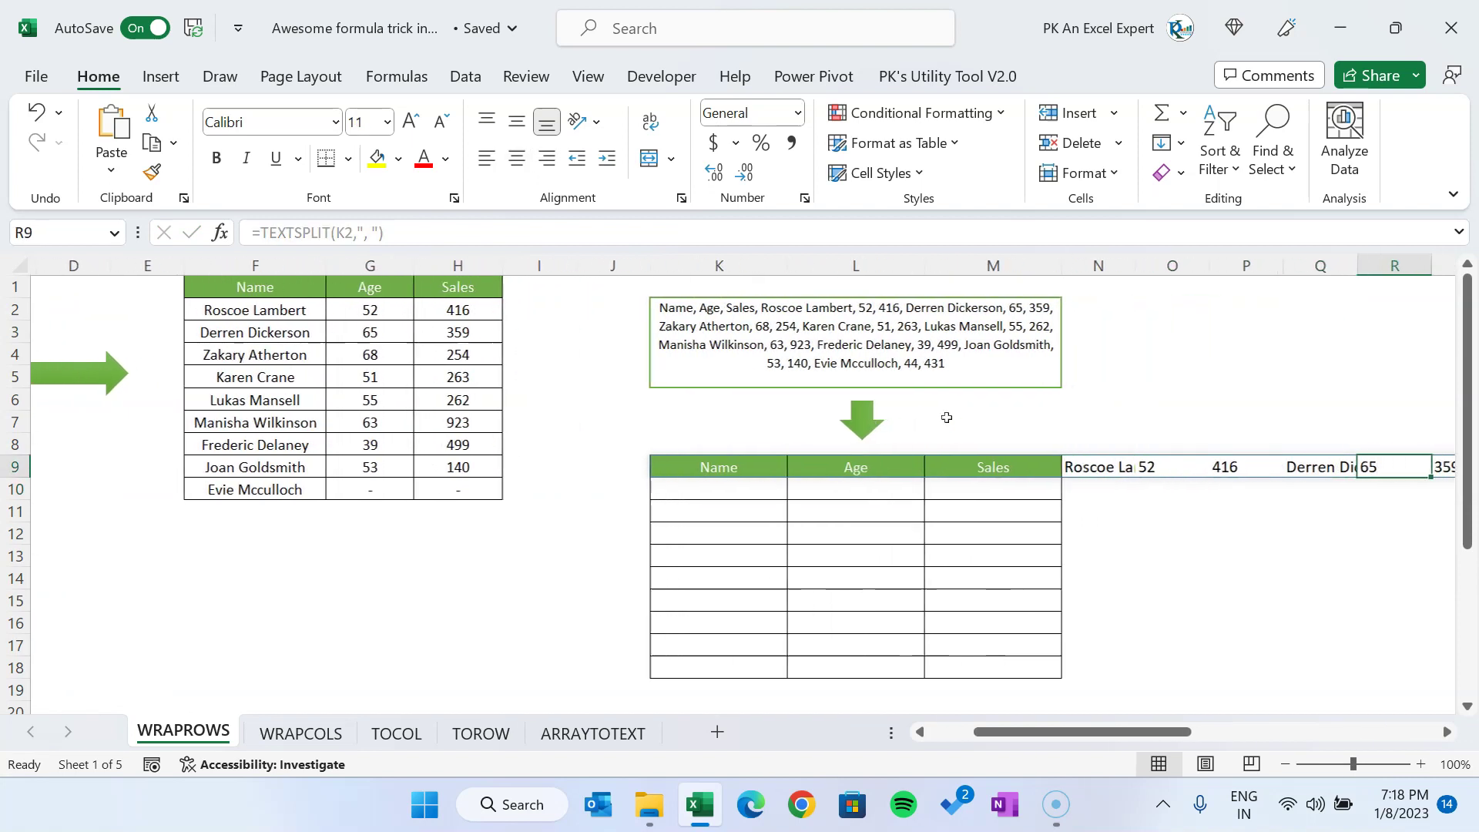
key(Right)
key(Right)
key(Right)
key(Right)
key(Right)
key(Right)
key(Right)
key(Right)
key(Right)
key(Right)
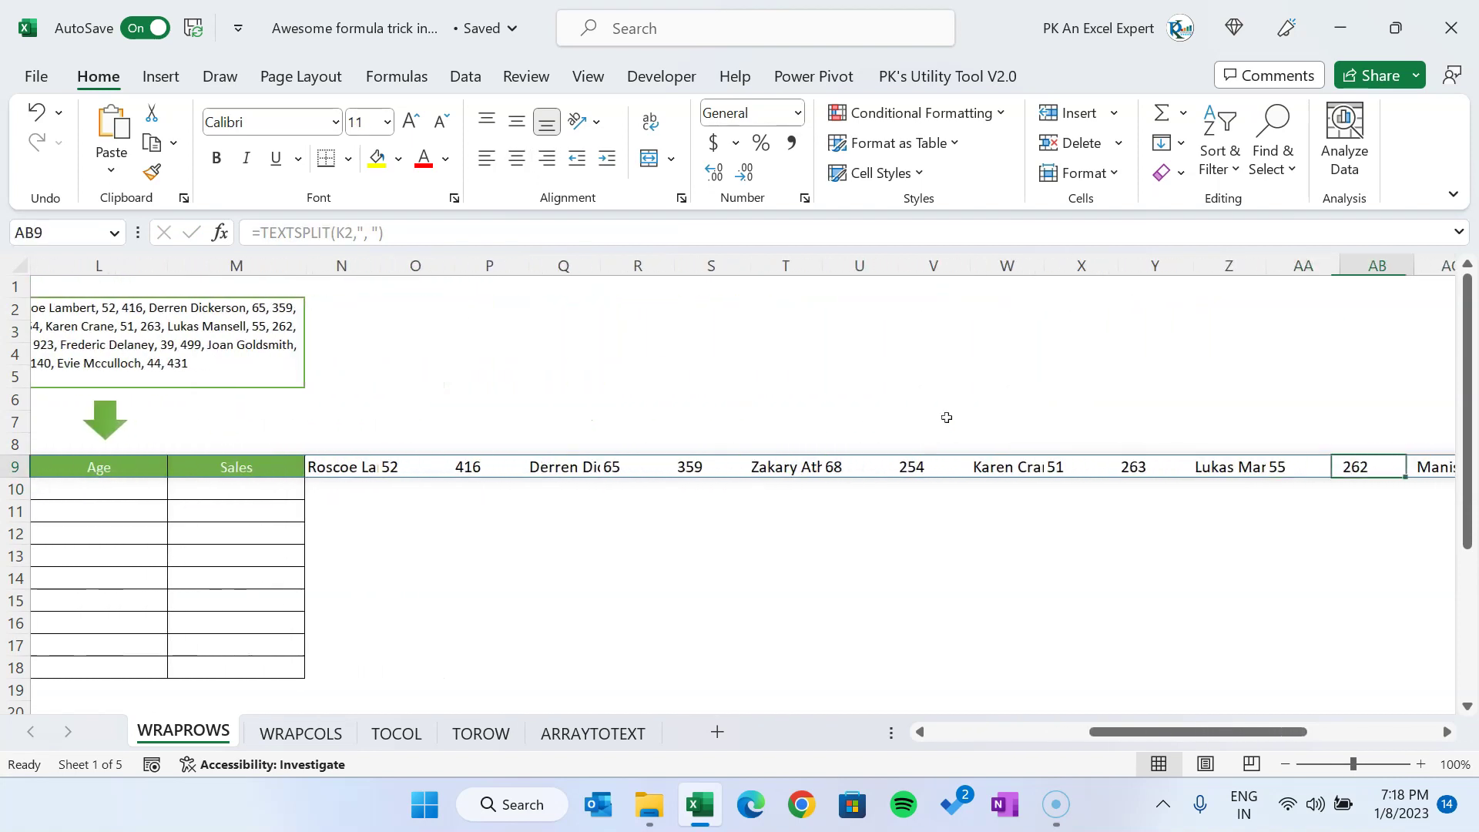
key(ctrl+Left)
scroll(947, 417, left, 3)
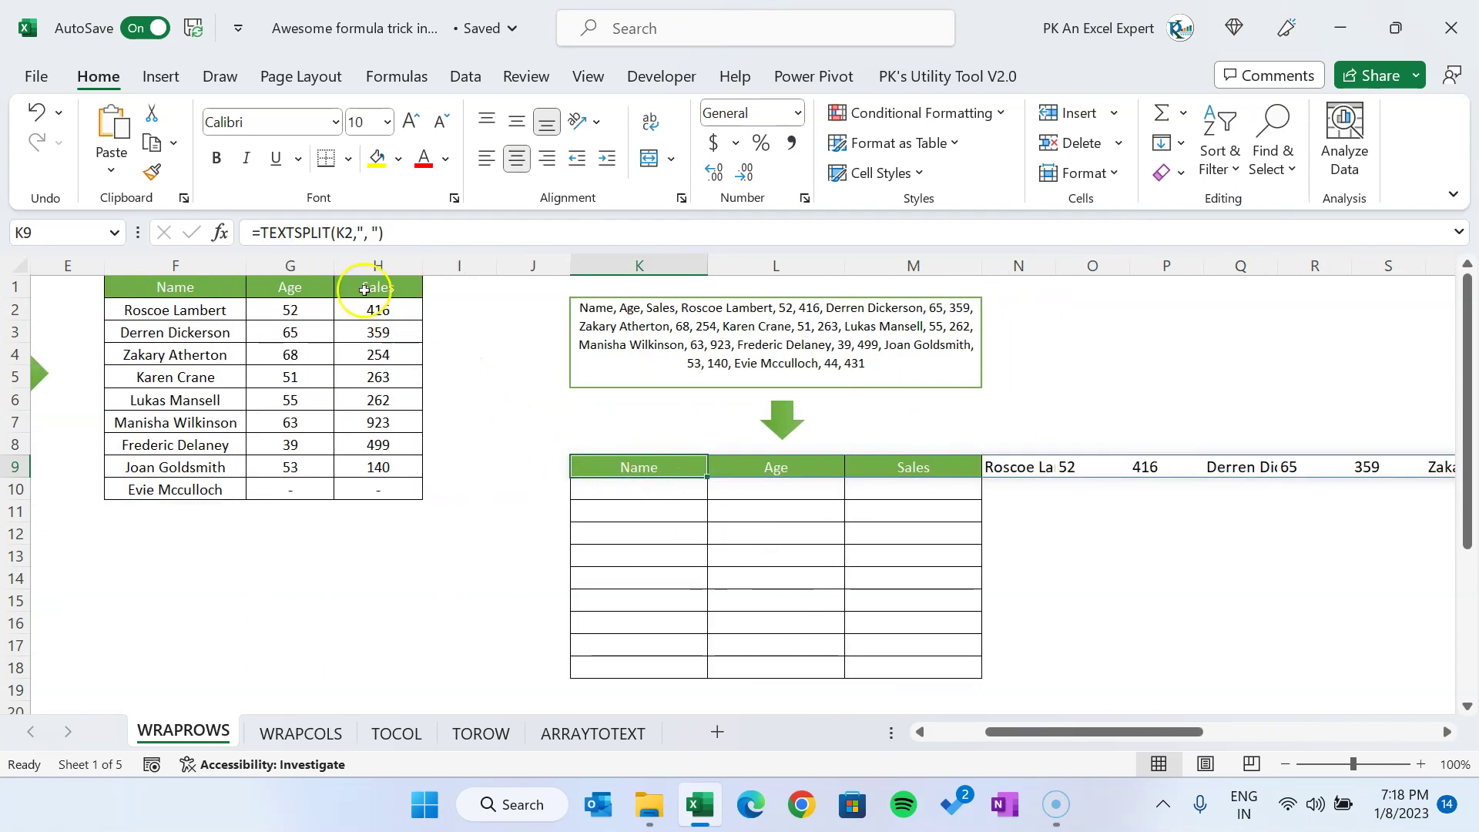
click(263, 232)
key(Escape)
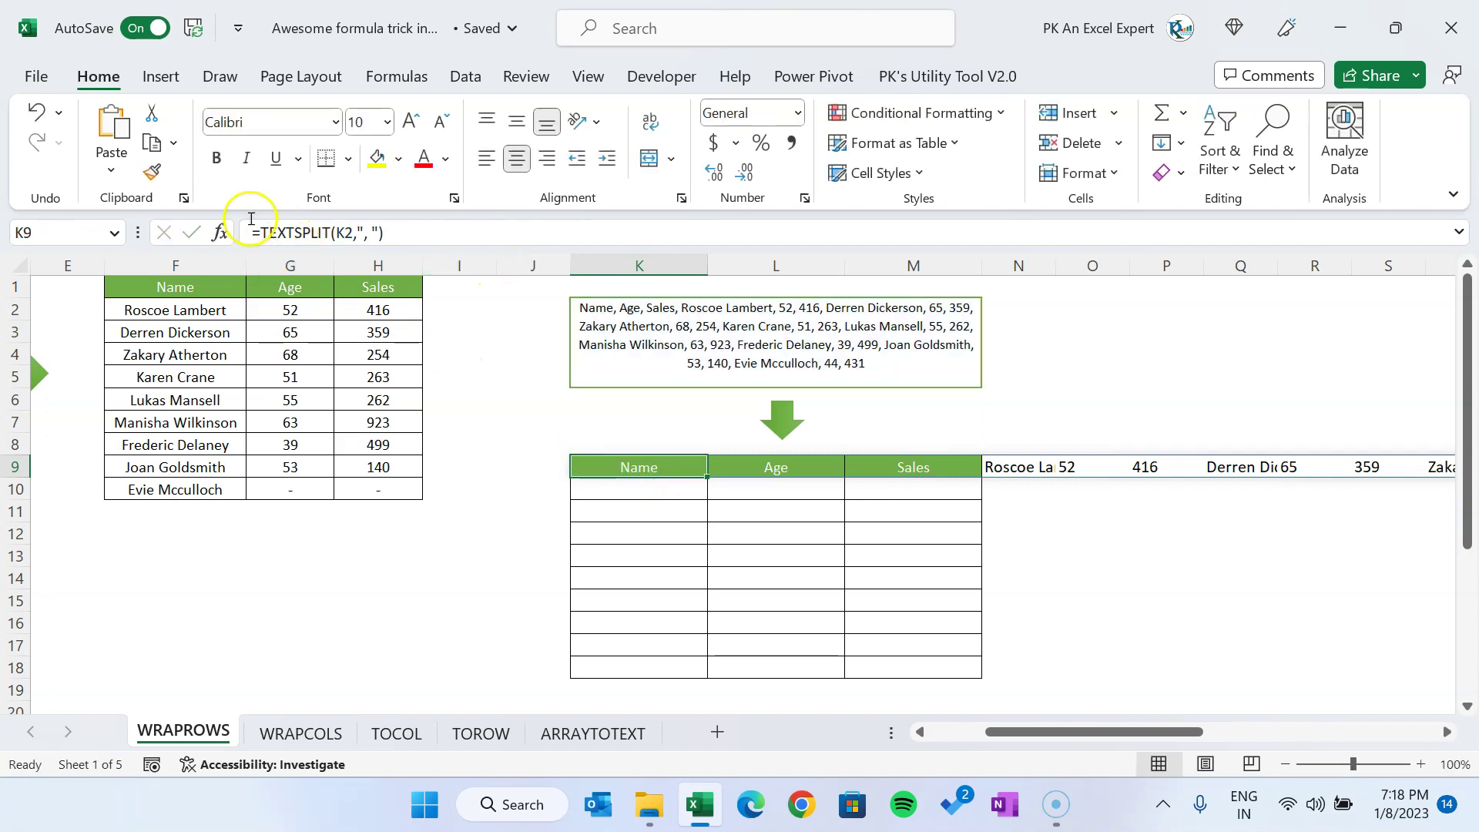
click(260, 232)
Wrap K9's formula in TRANSPOSE, giving =TRANSPOSE(TEXTSPLIT(K2,", ")).
text(tra)
key(Tab)
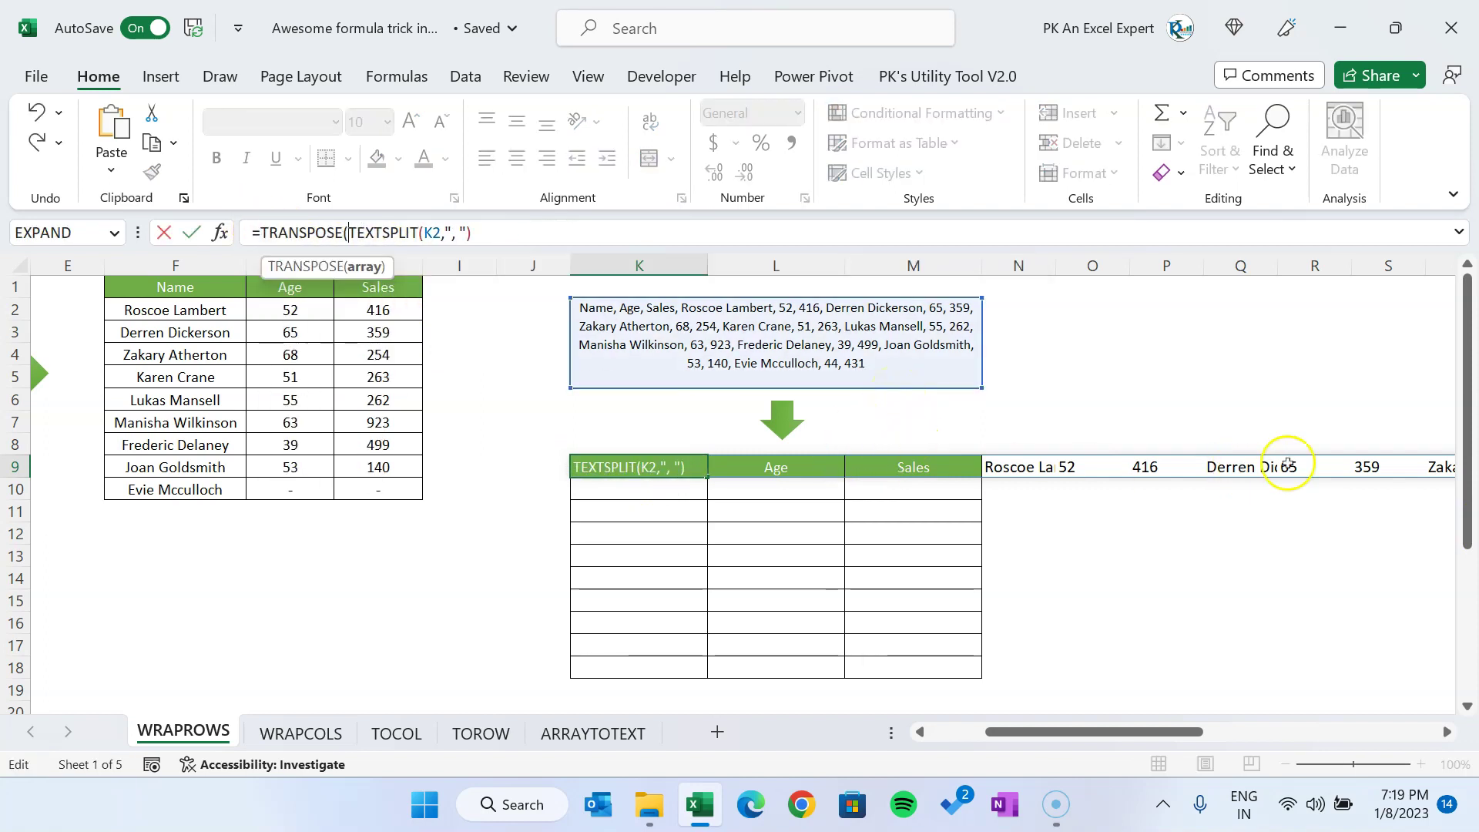
click(524, 233)
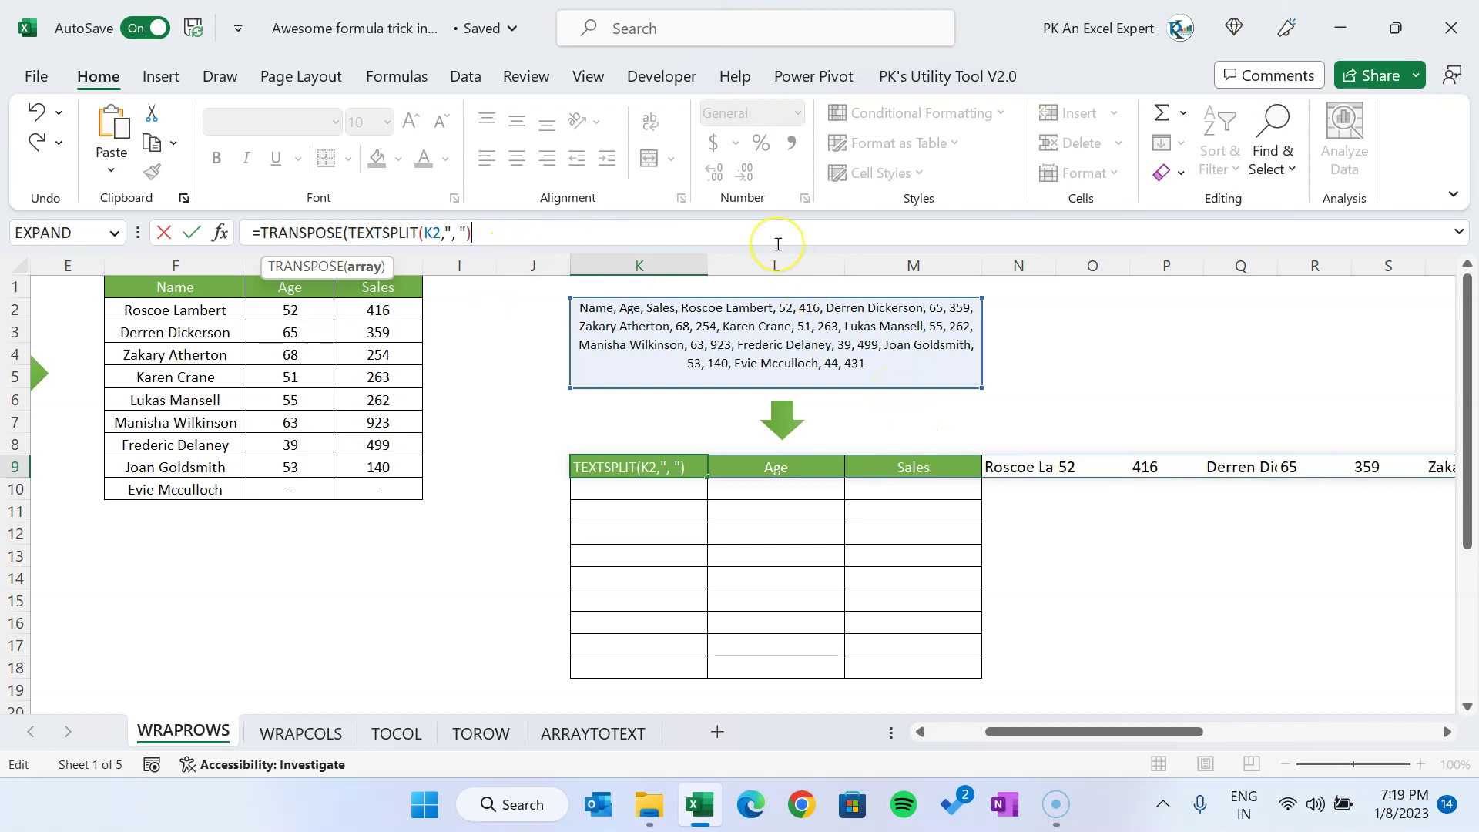
key(Return)
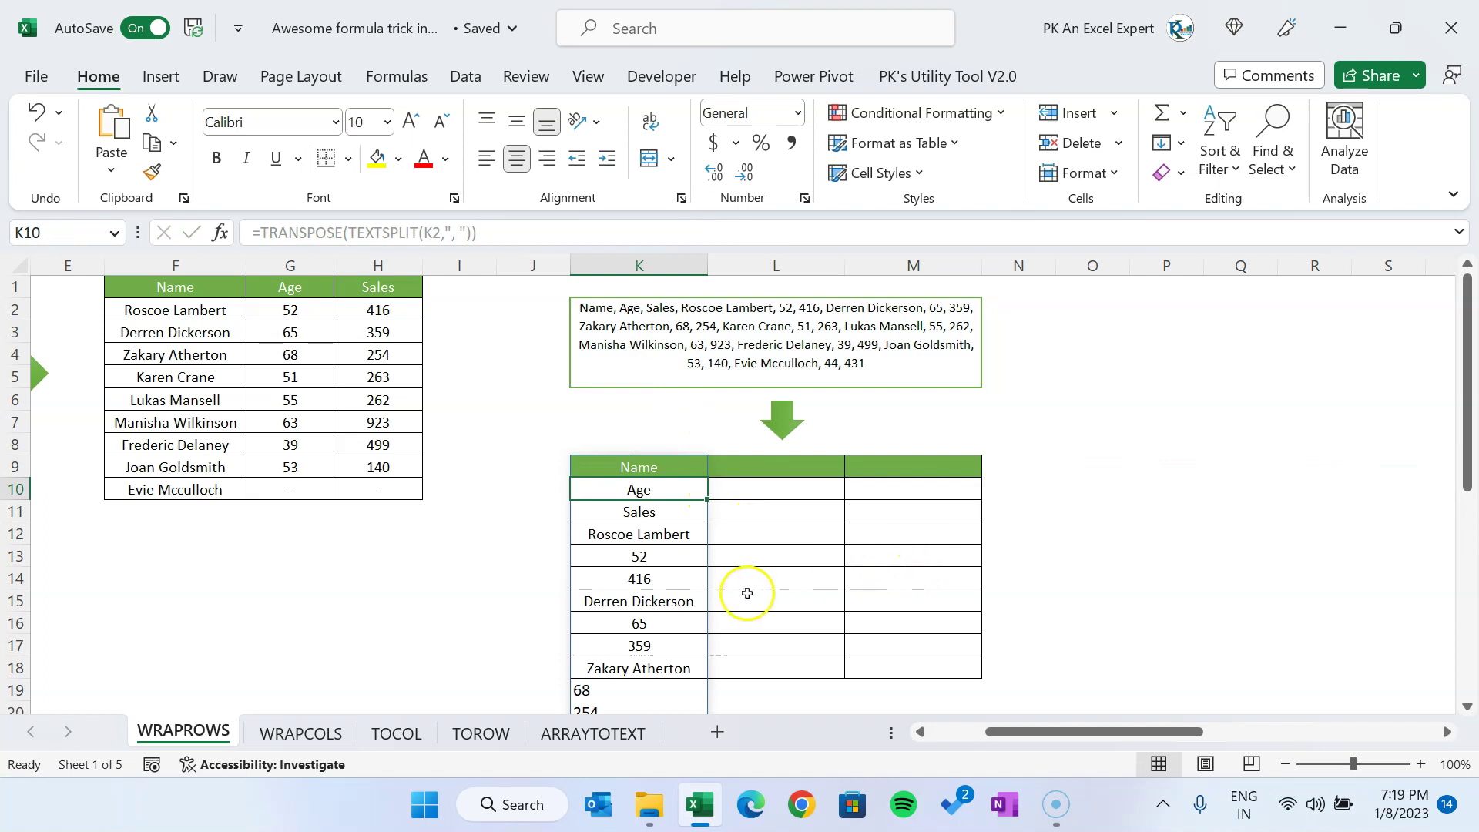
Compare the column K values with the original list in column A, then reselect K9.
key(ctrl+Left)
key(ctrl+Left)
key(ctrl+Left)
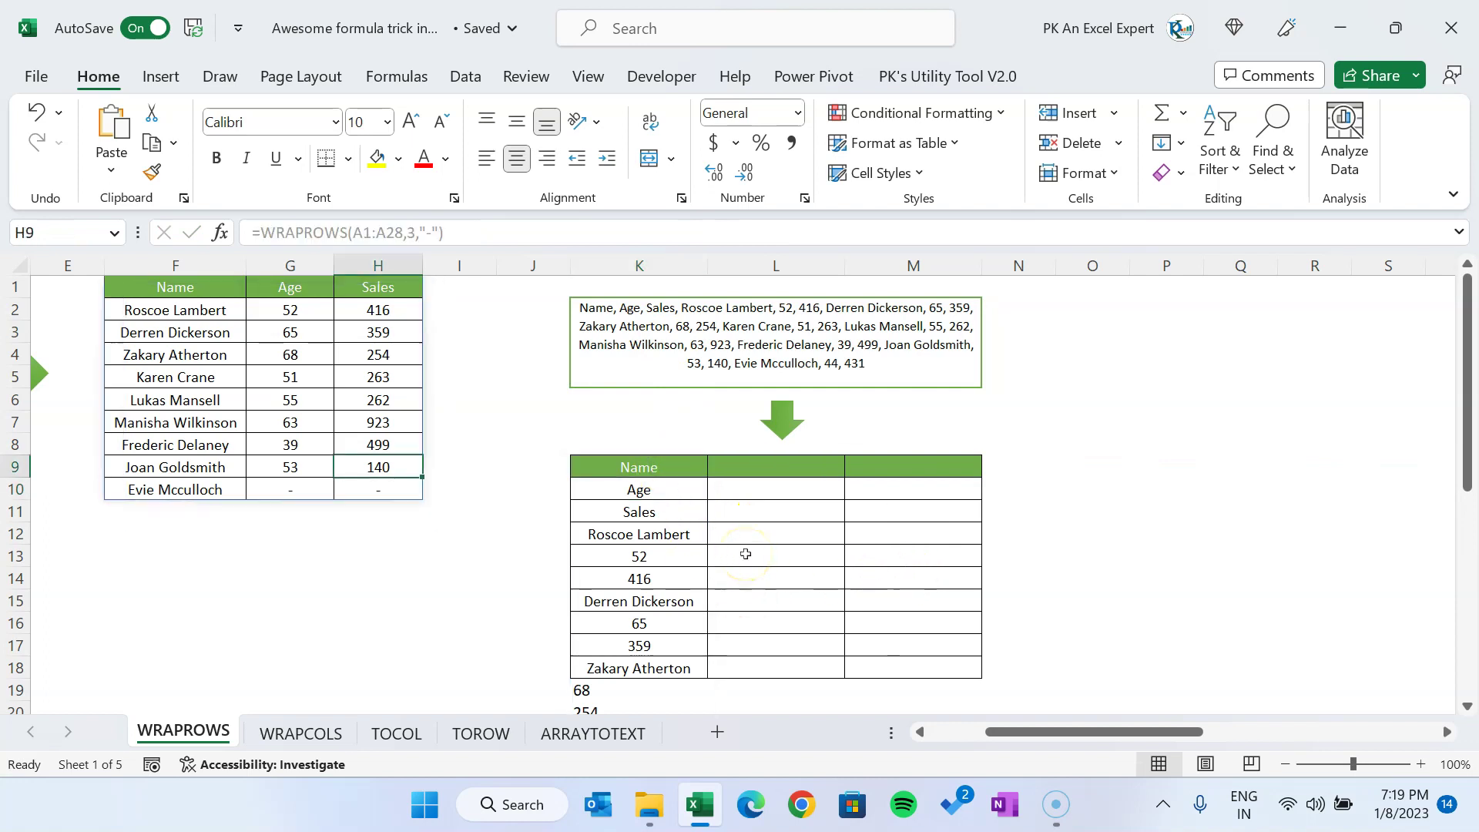
key(Up)
key(alt+h)
key(o)
key(i)
key(ctrl+Up)
key(Down)
key(Down)
key(Down)
key(Down)
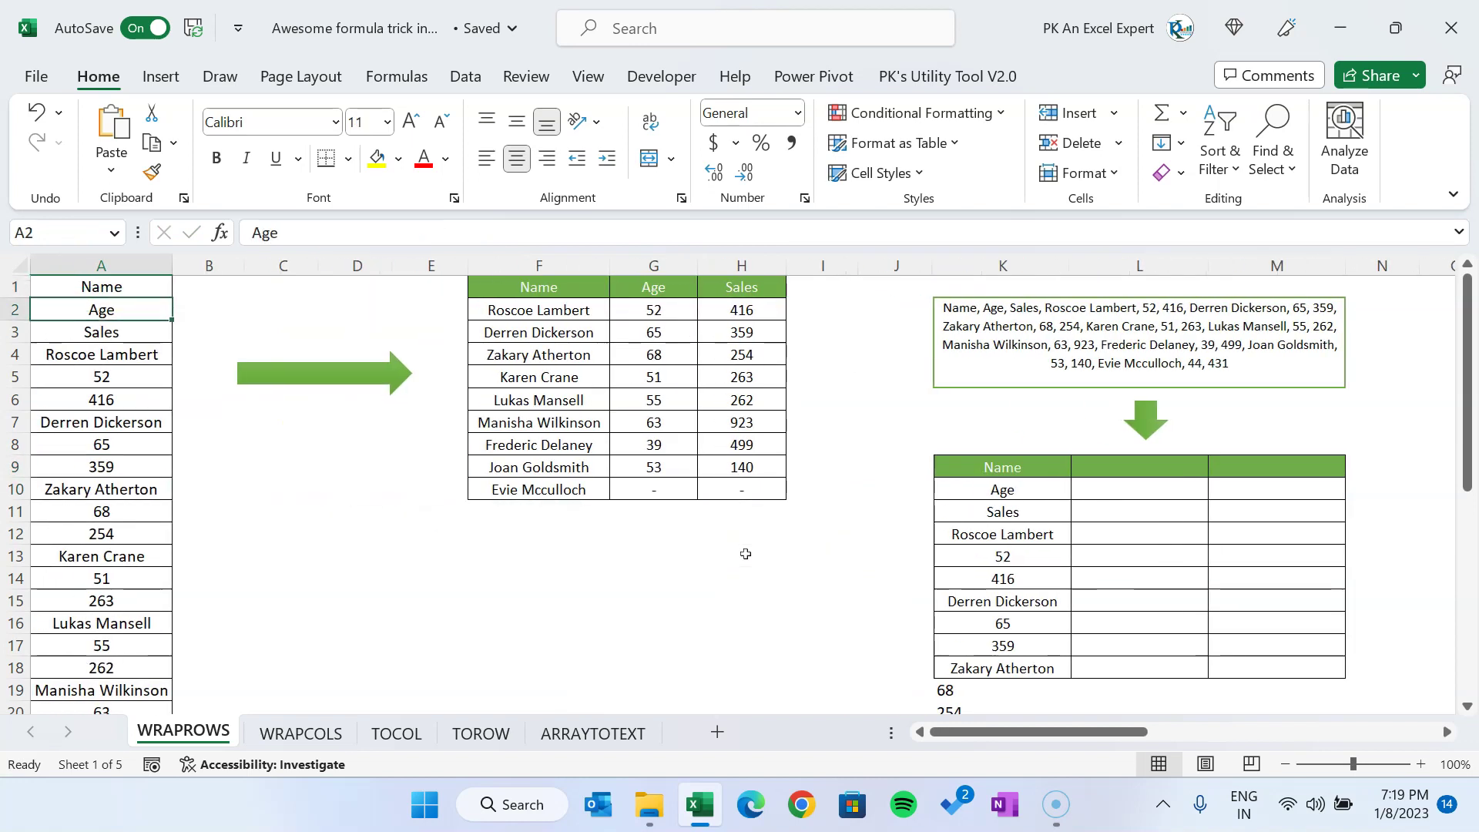
key(Down)
key(Down)
click(101, 265)
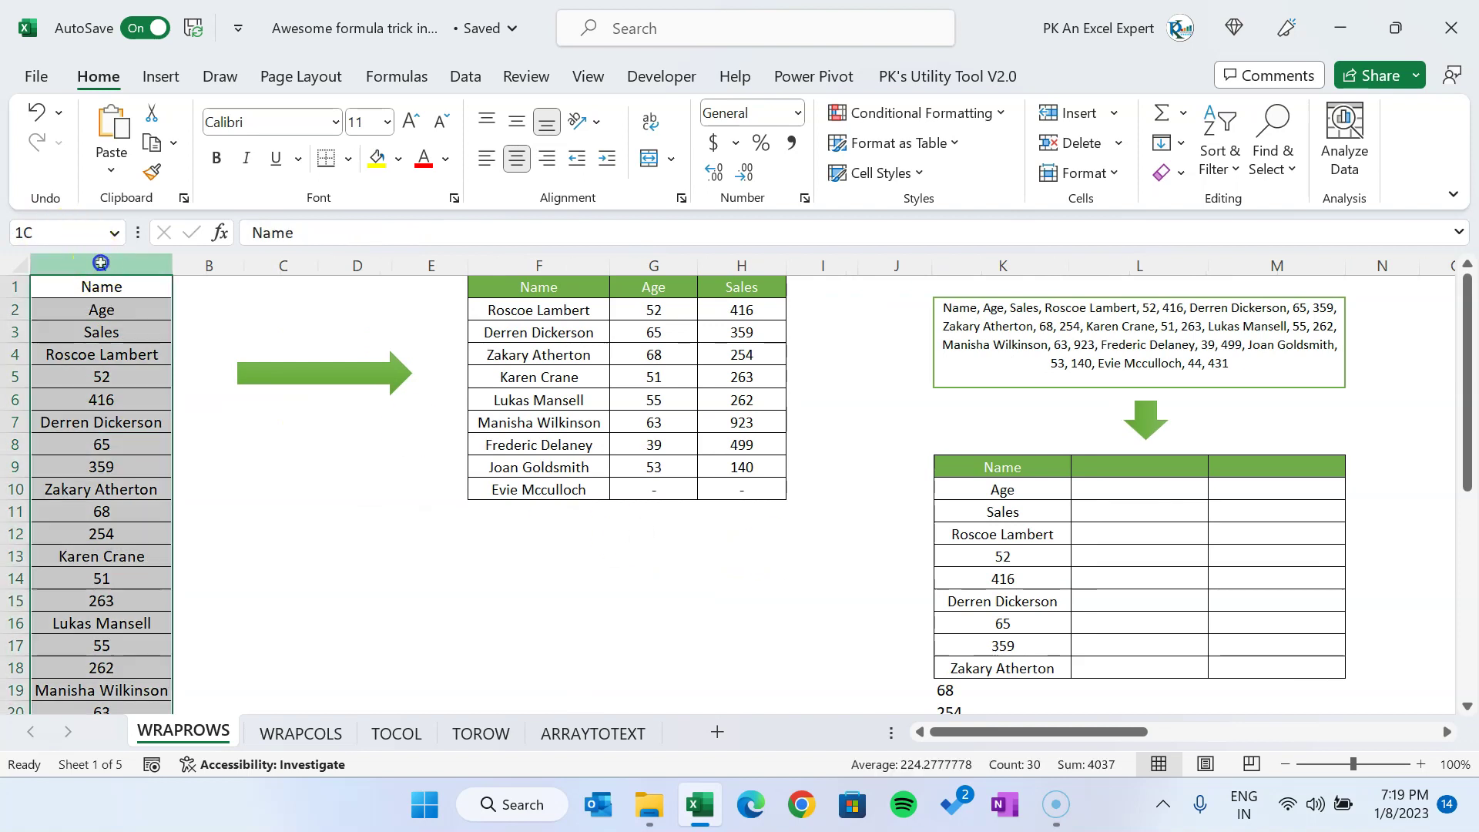
click(973, 465)
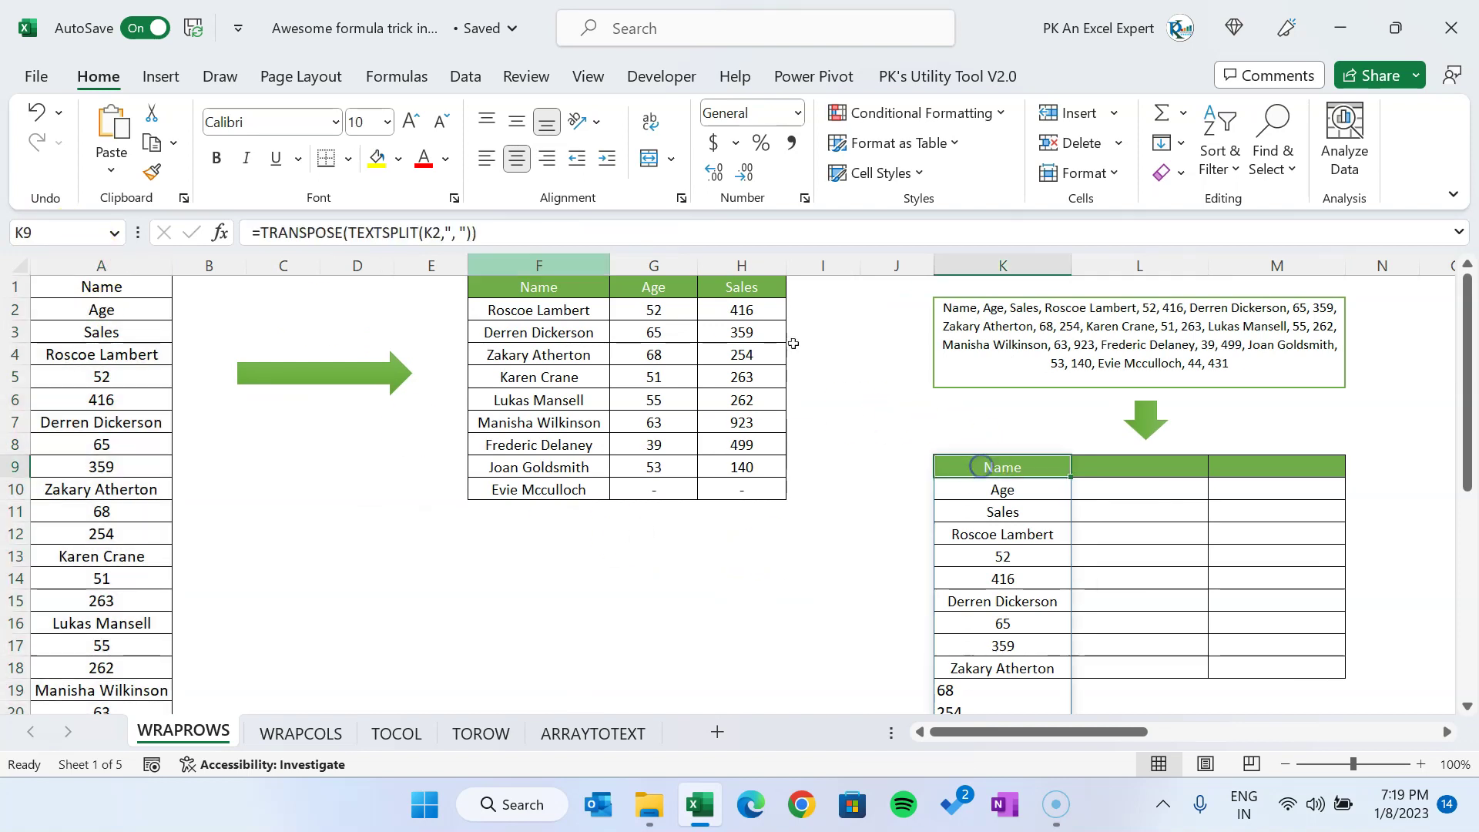
click(258, 231)
Extend K9 to =WRAPROWS(TRANSPOSE(TEXTSPLIT(K2,", ")),3) to produce three columns.
text(w)
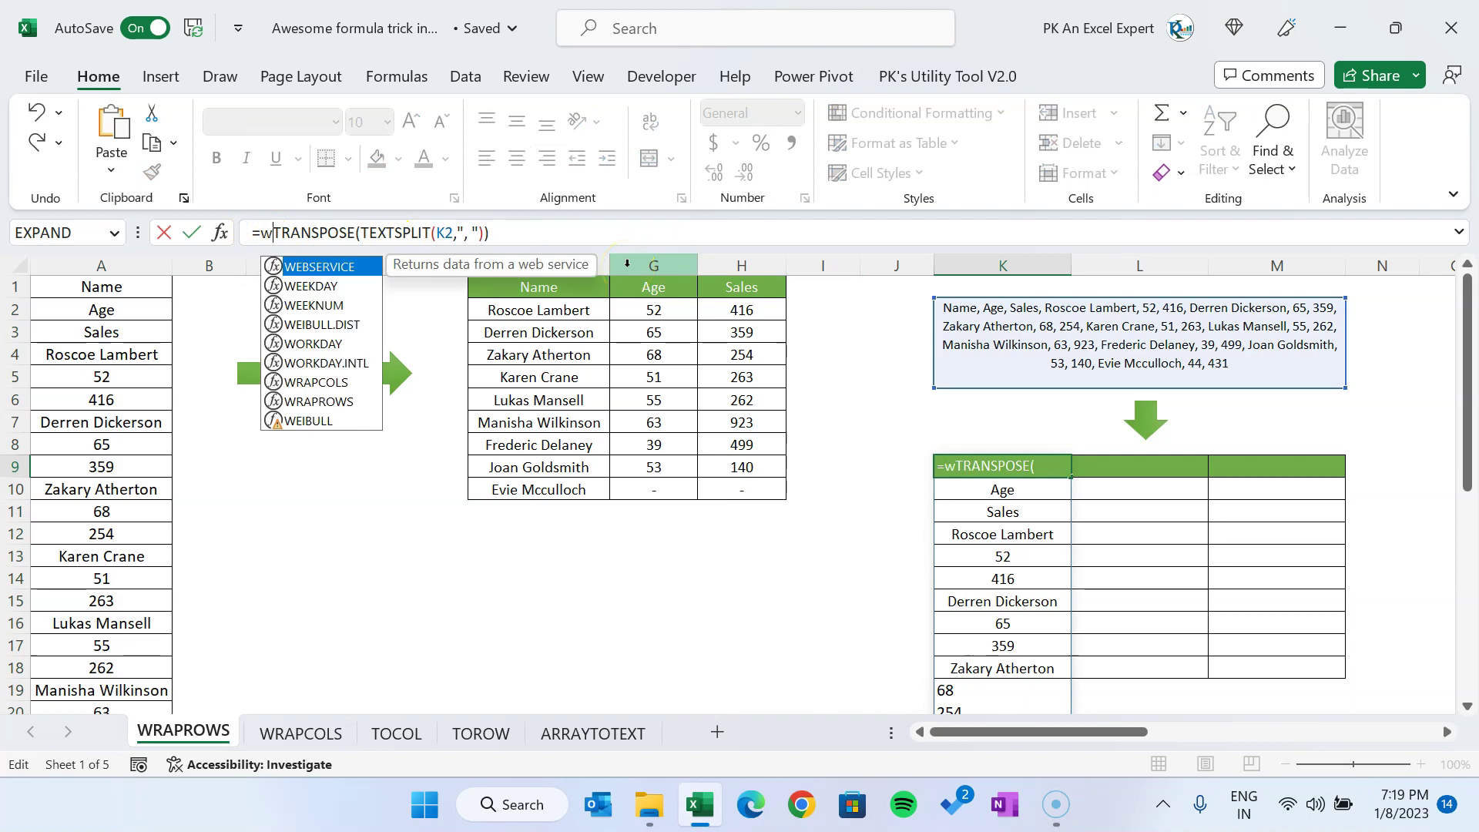
text(ra)
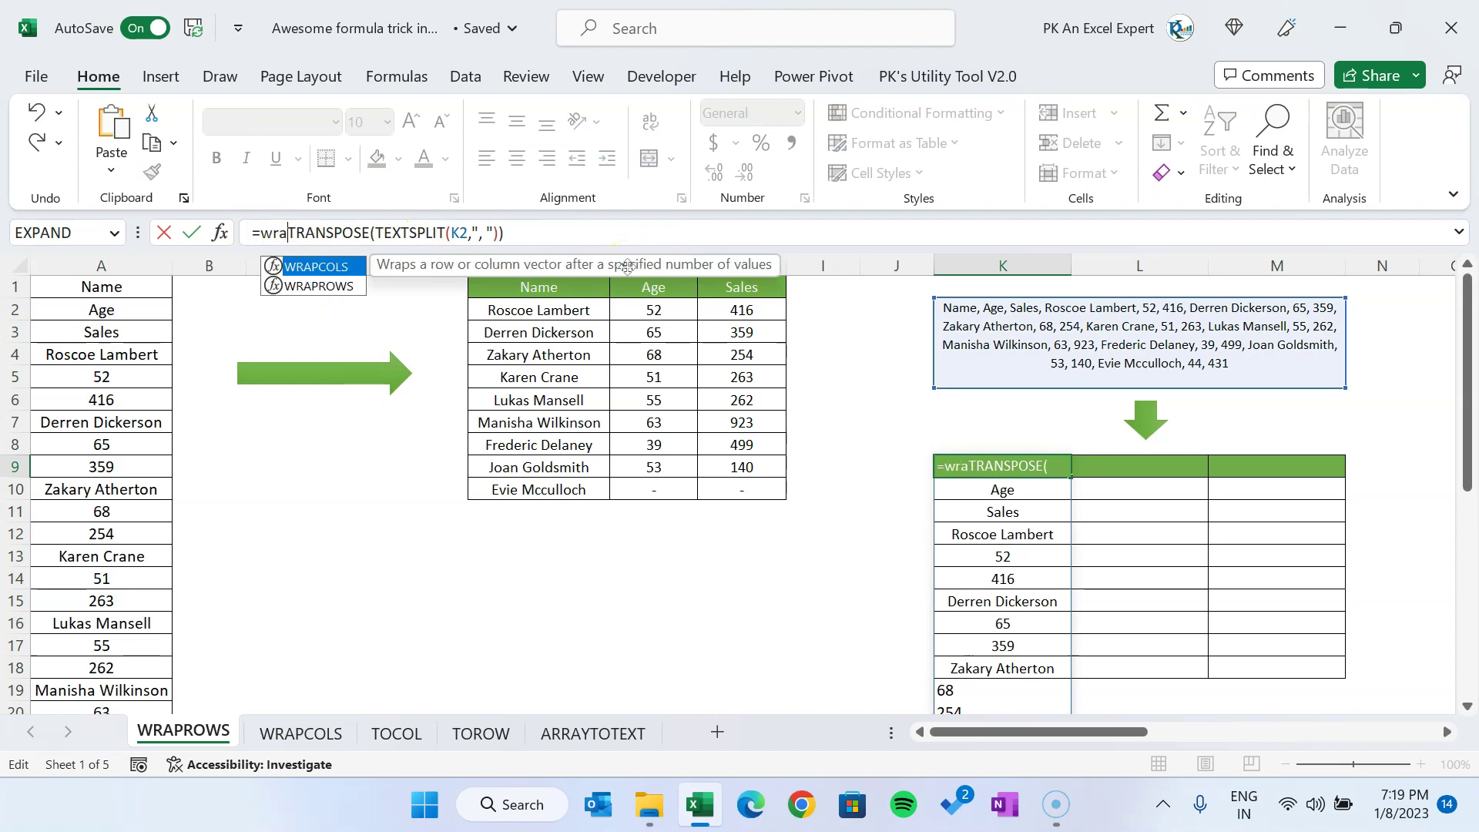
key(Down)
key(Tab)
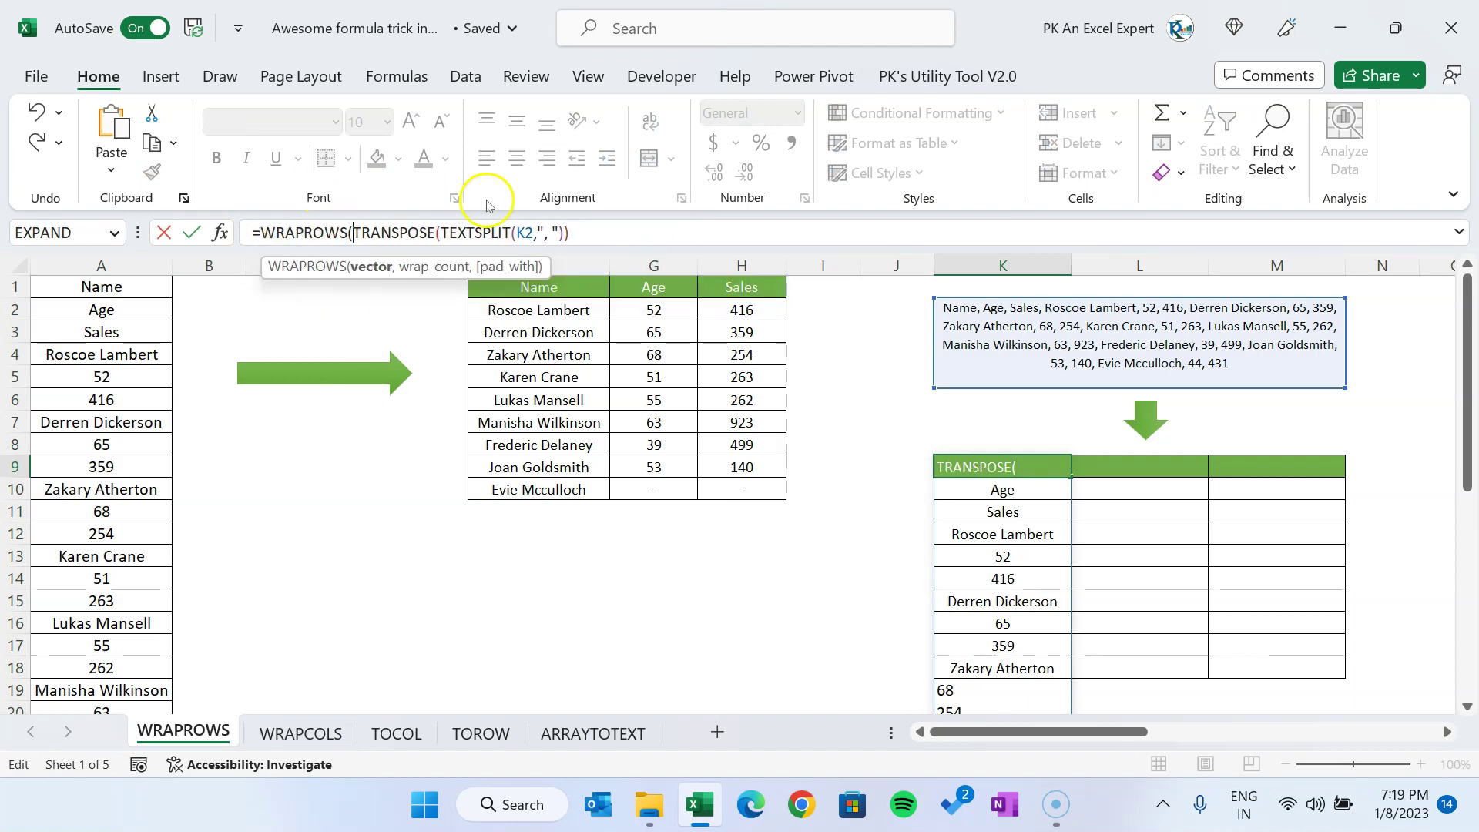
click(634, 226)
shift+click(354, 232)
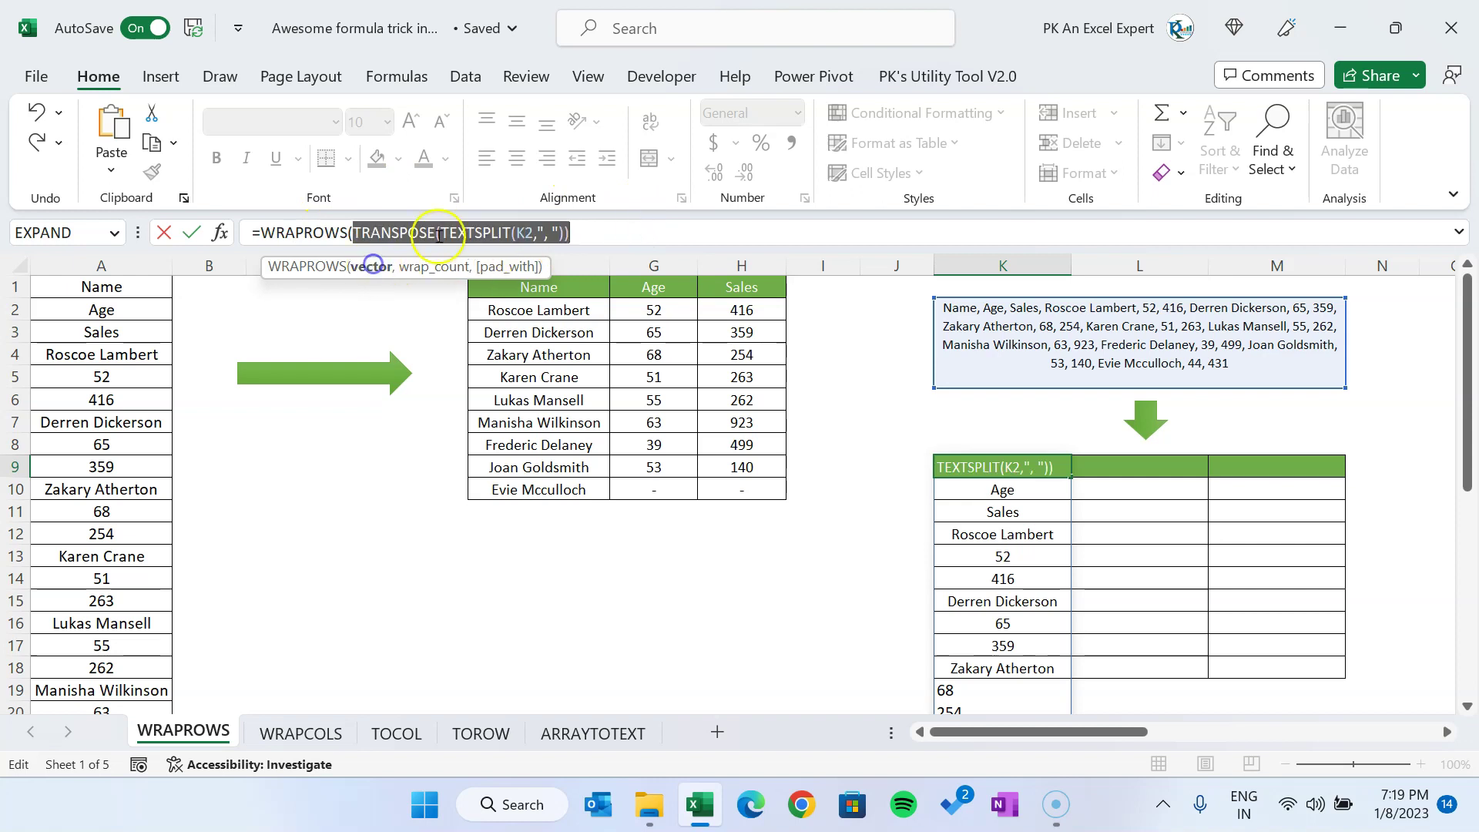
click(592, 232)
text(,)
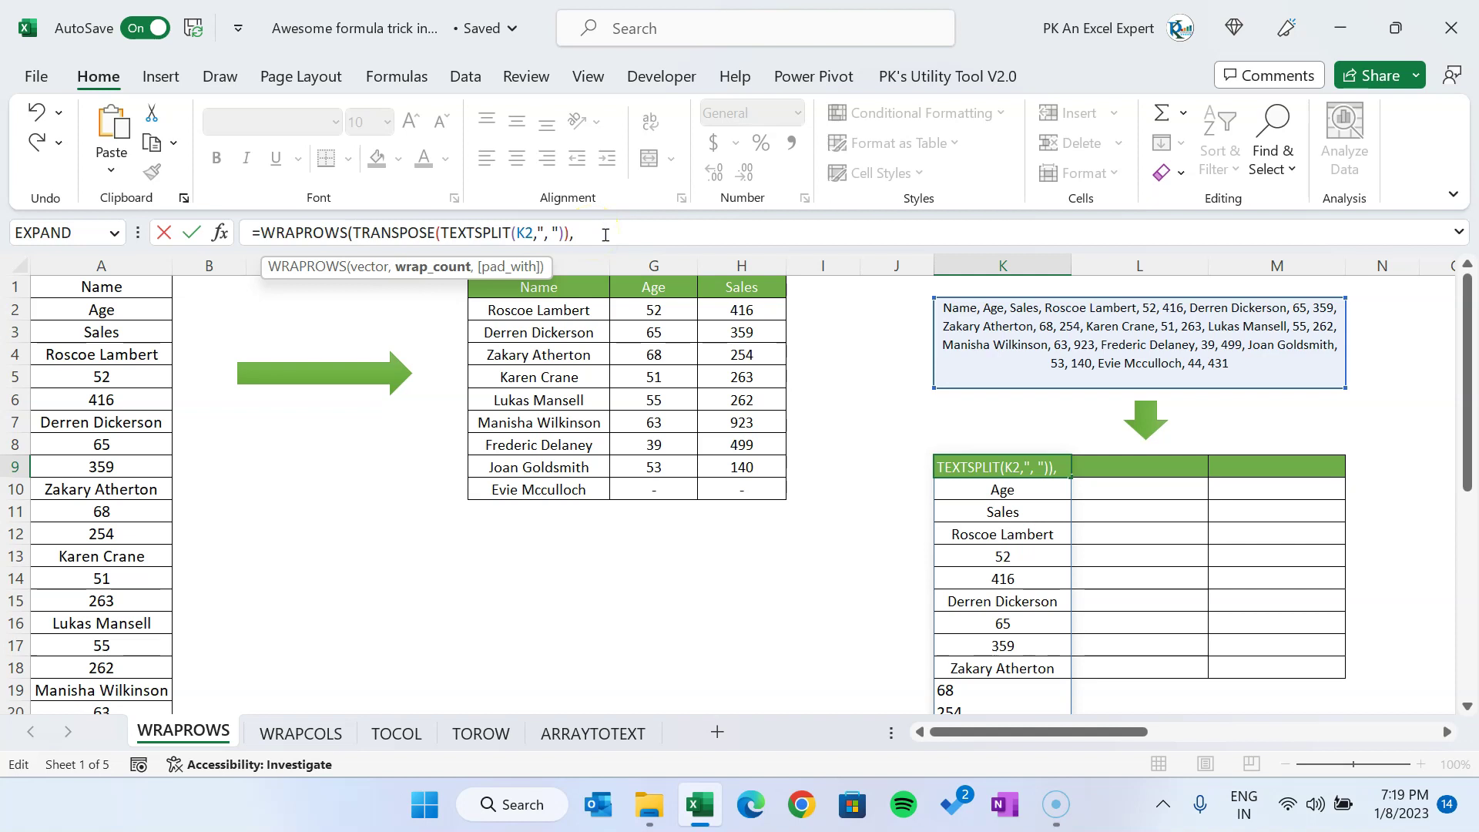
text(3))
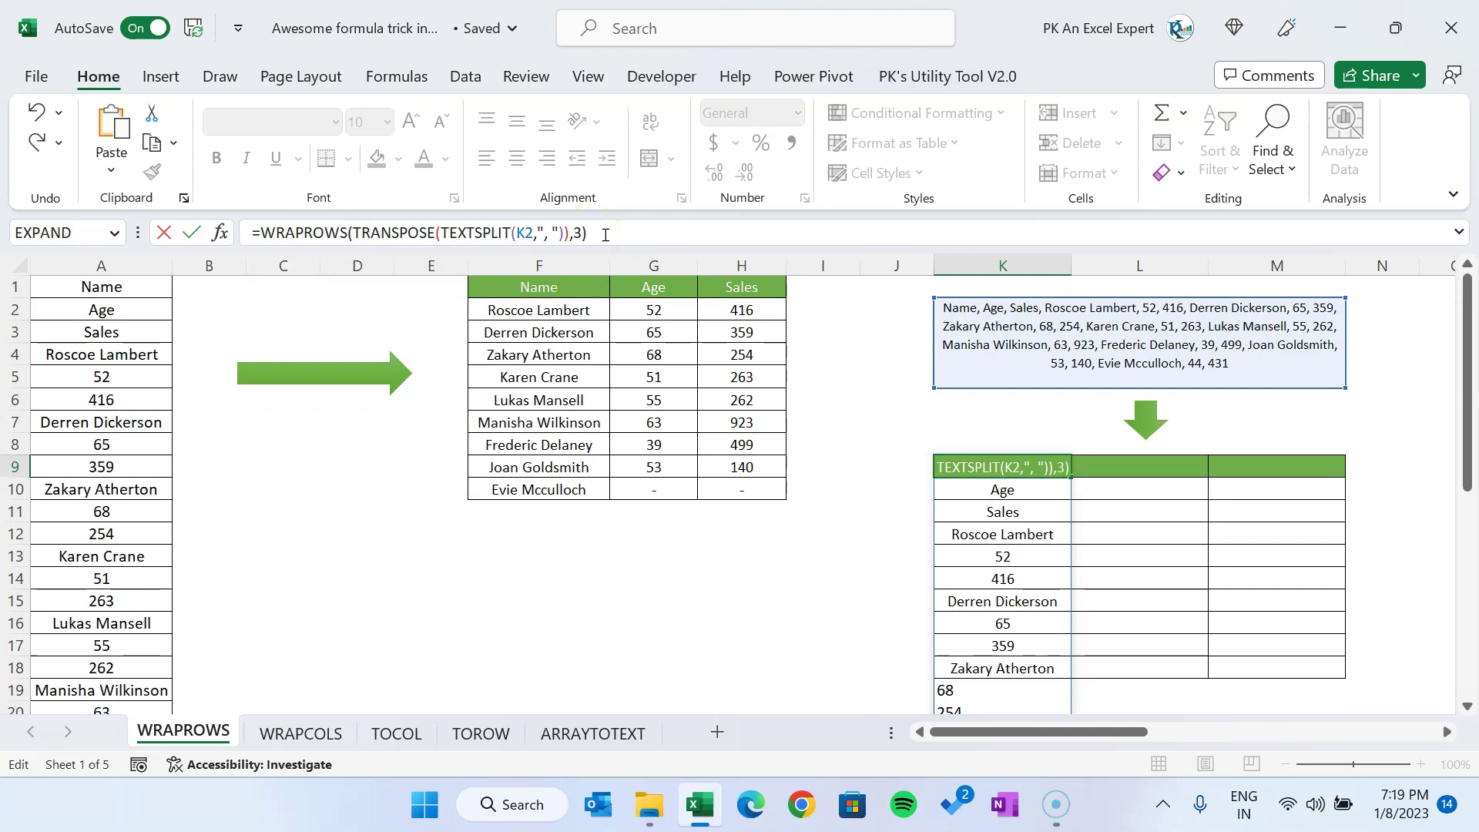
key(Return)
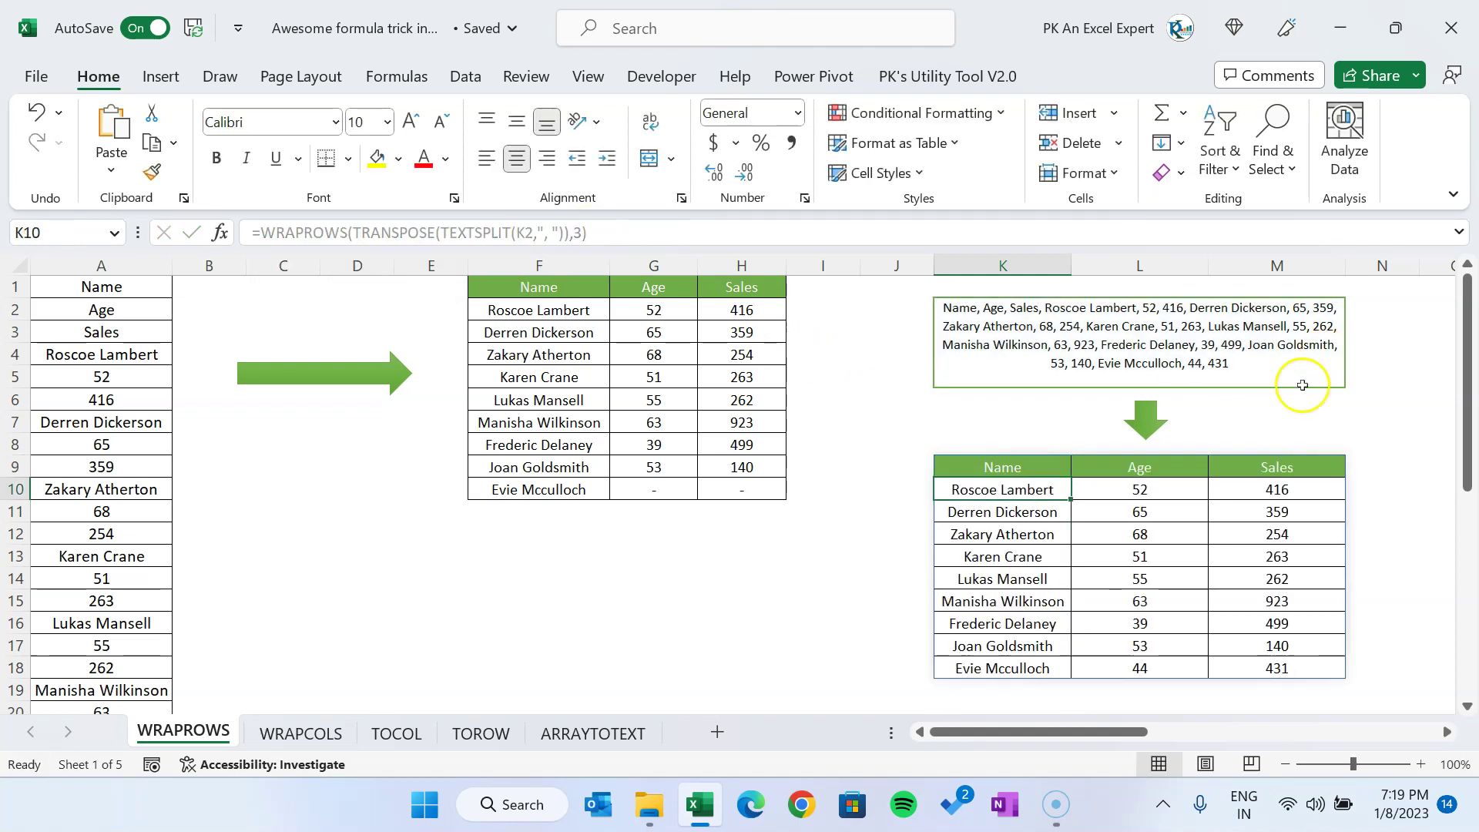
click(976, 468)
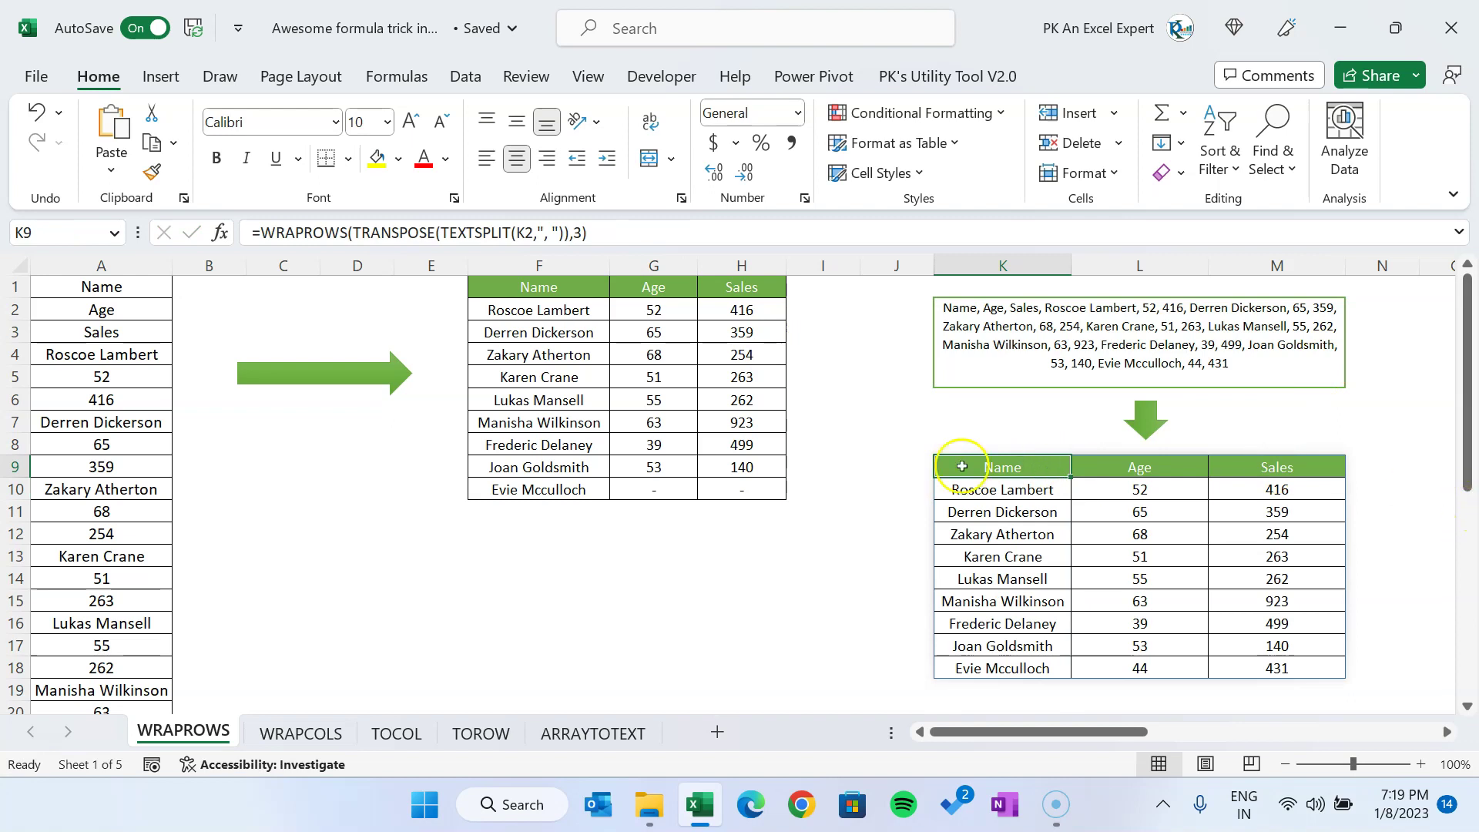
click(400, 557)
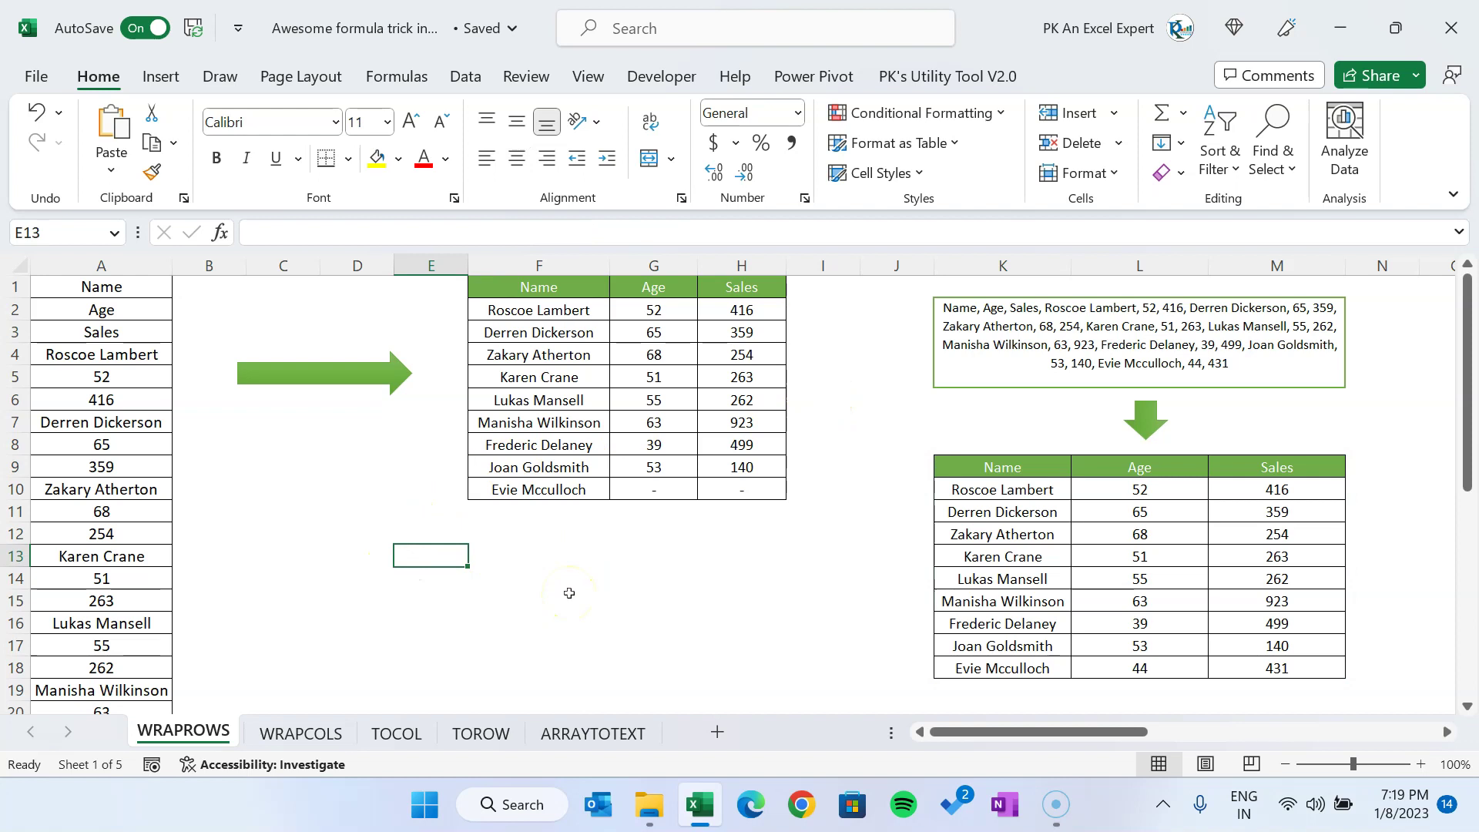
On the WRAPCOLS sheet, review the row 1 data, the row 6 names and A6's formula.
click(306, 733)
click(576, 605)
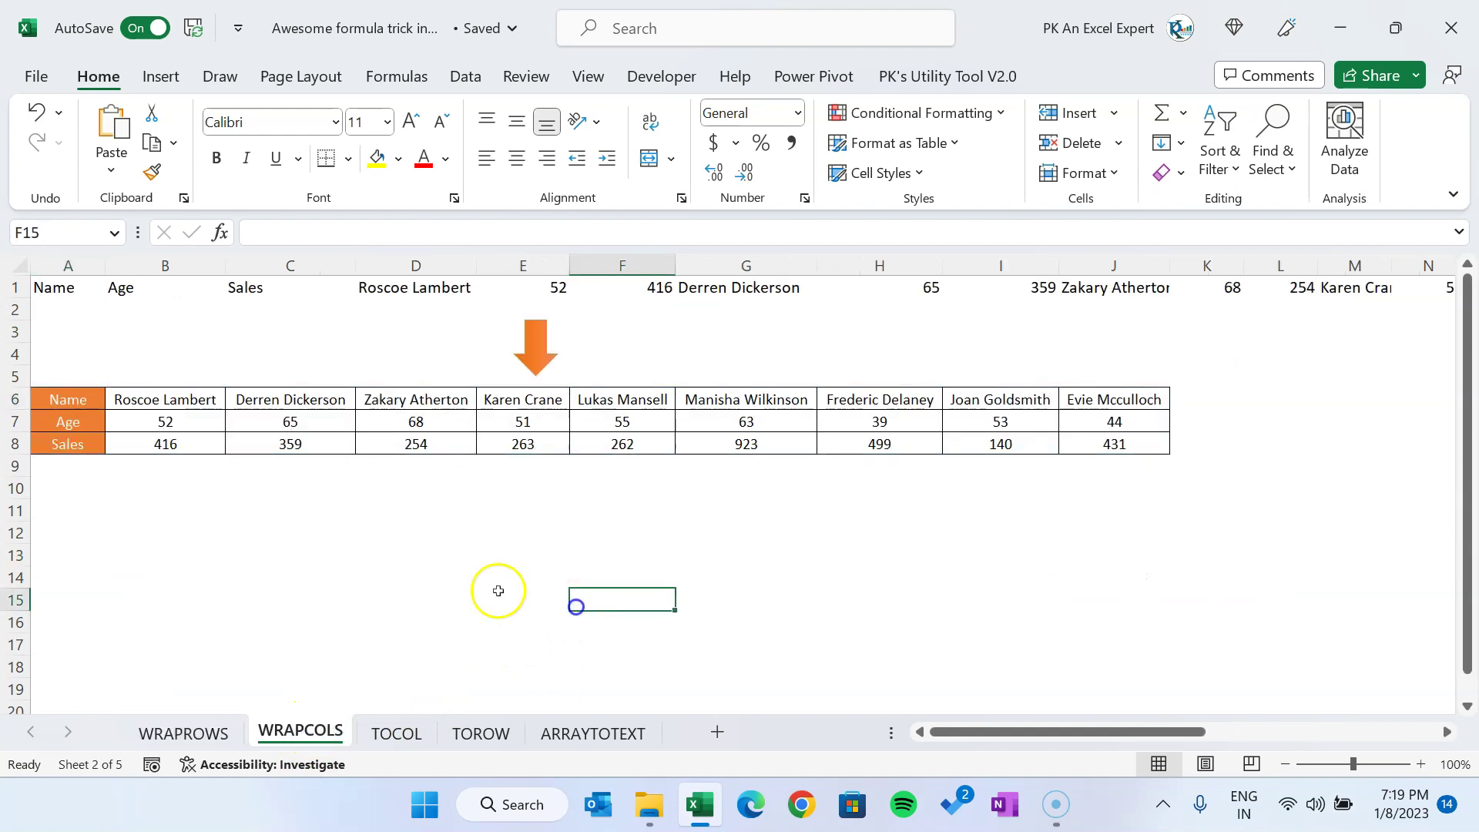
click(255, 580)
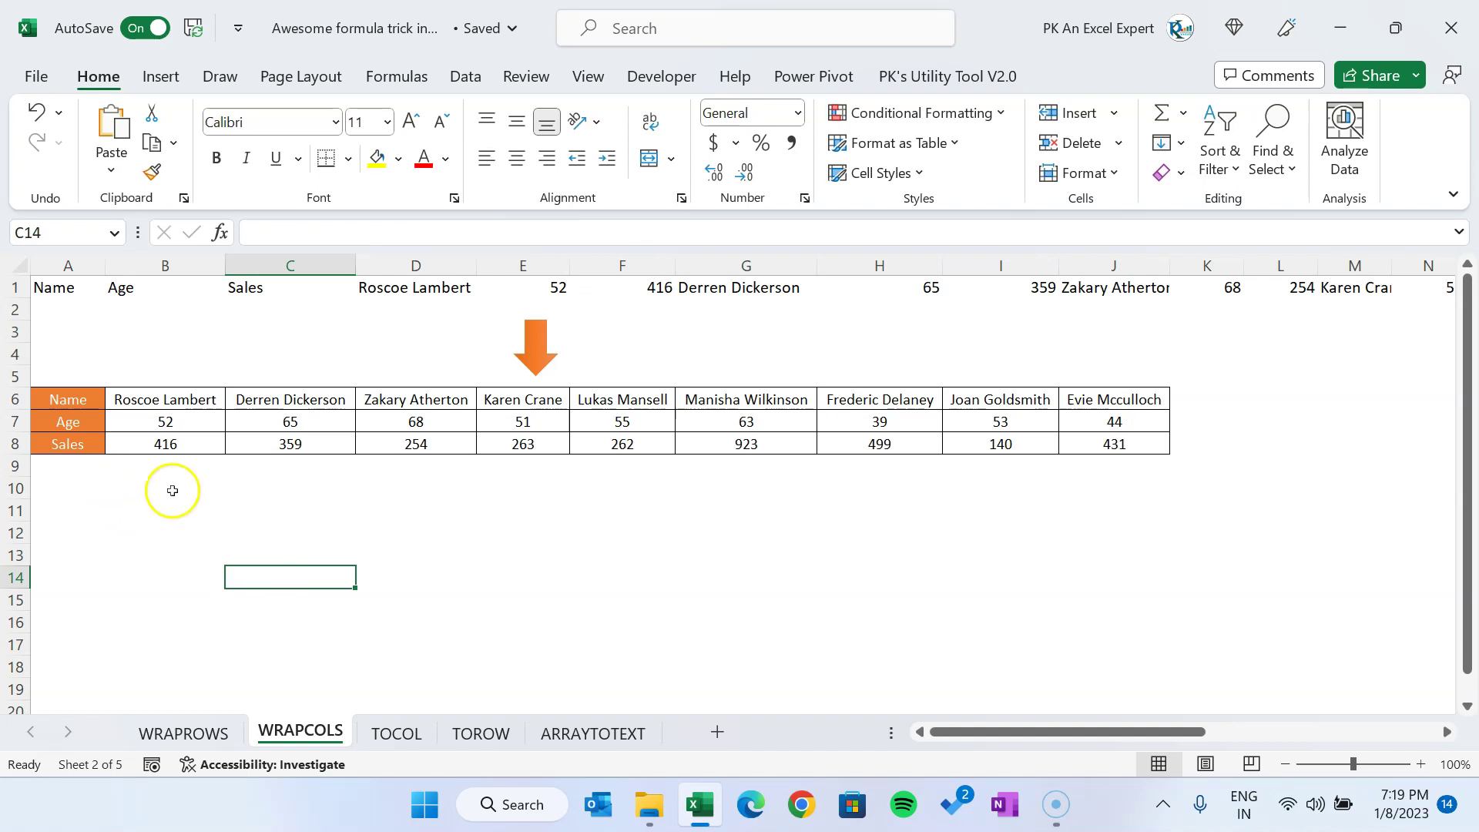
drag(72, 402, 77, 437)
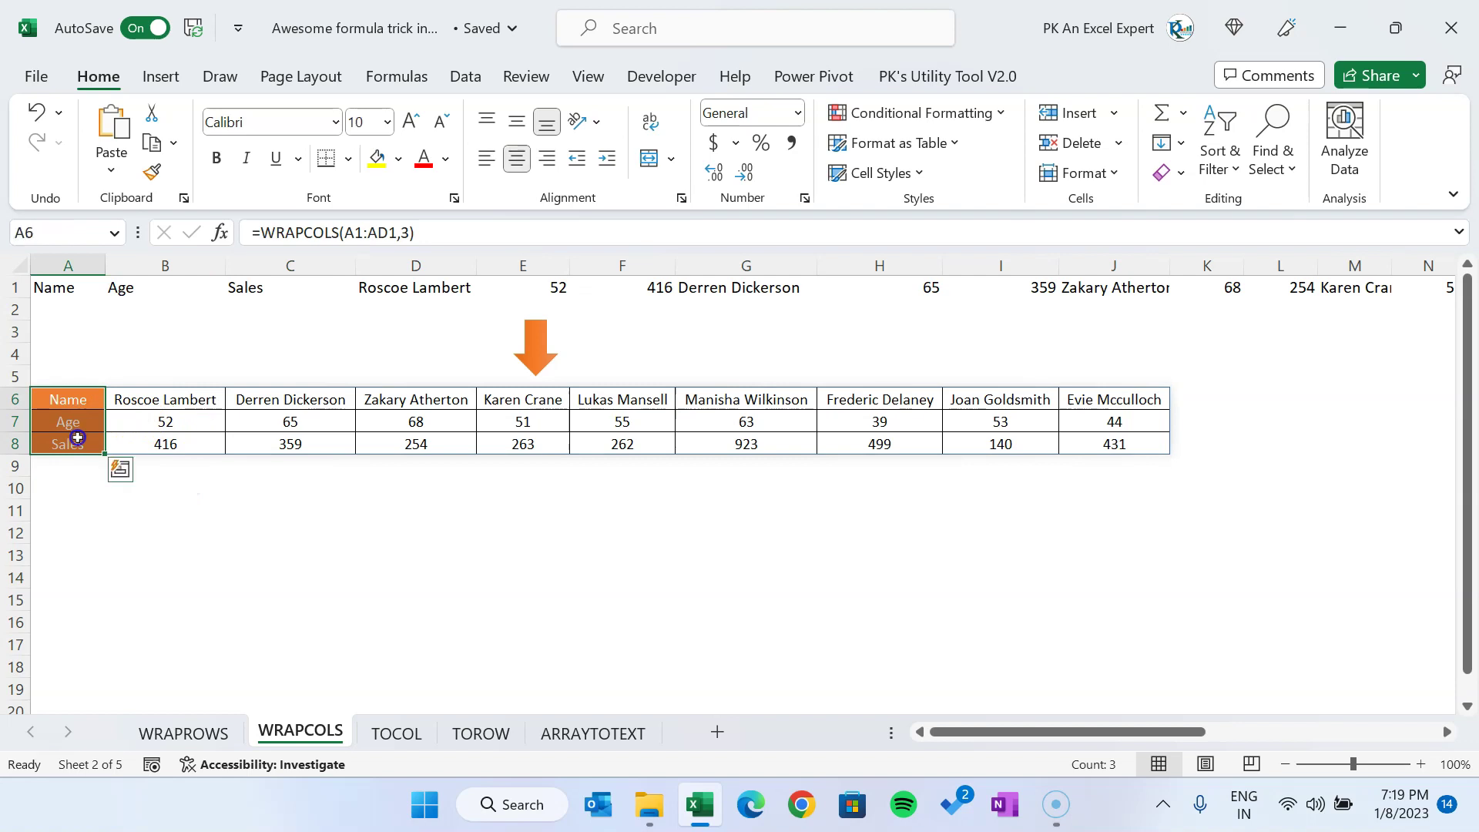
click(308, 512)
drag(155, 397, 1133, 409)
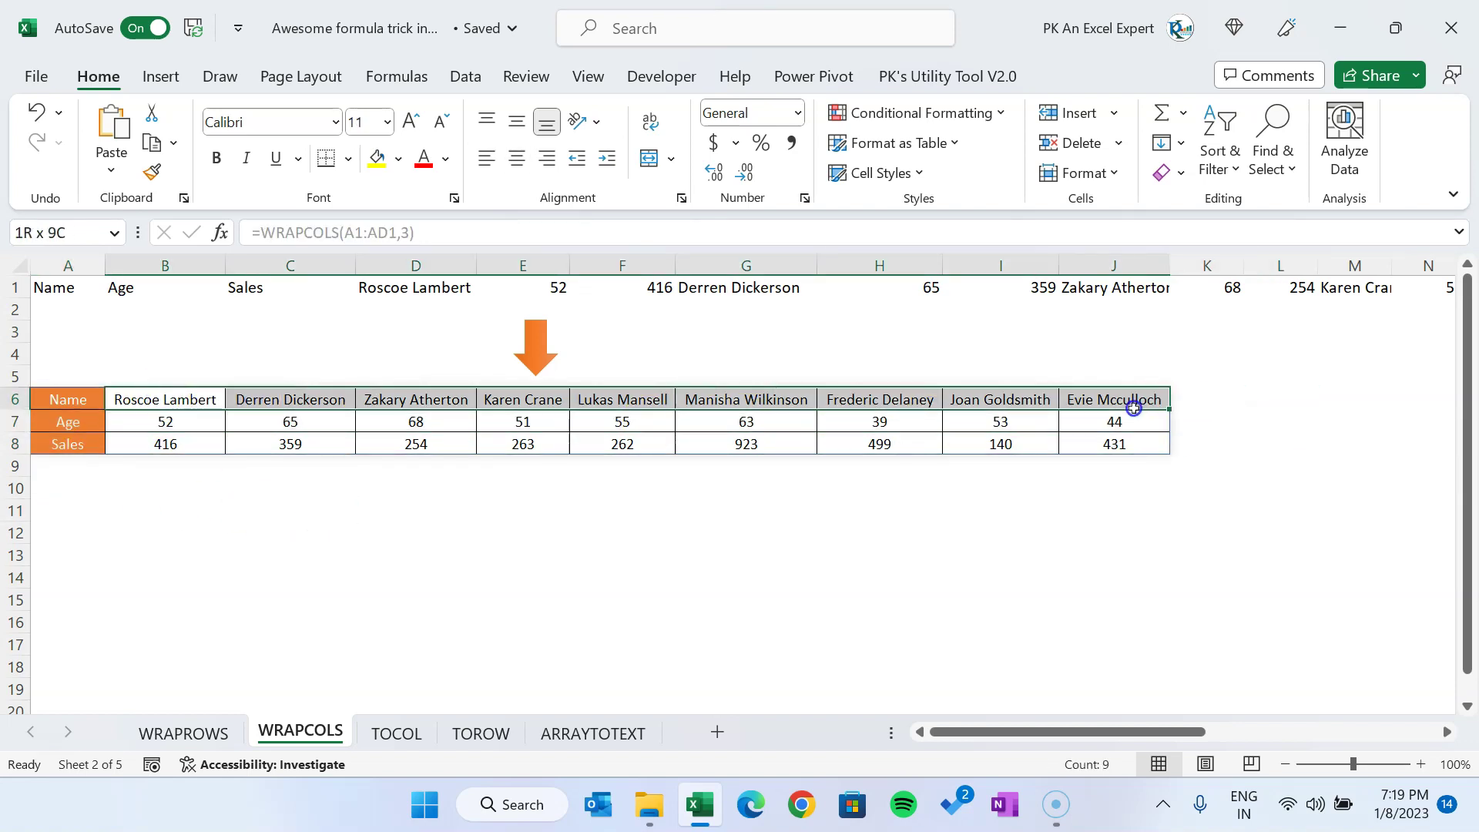
drag(77, 293, 1356, 289)
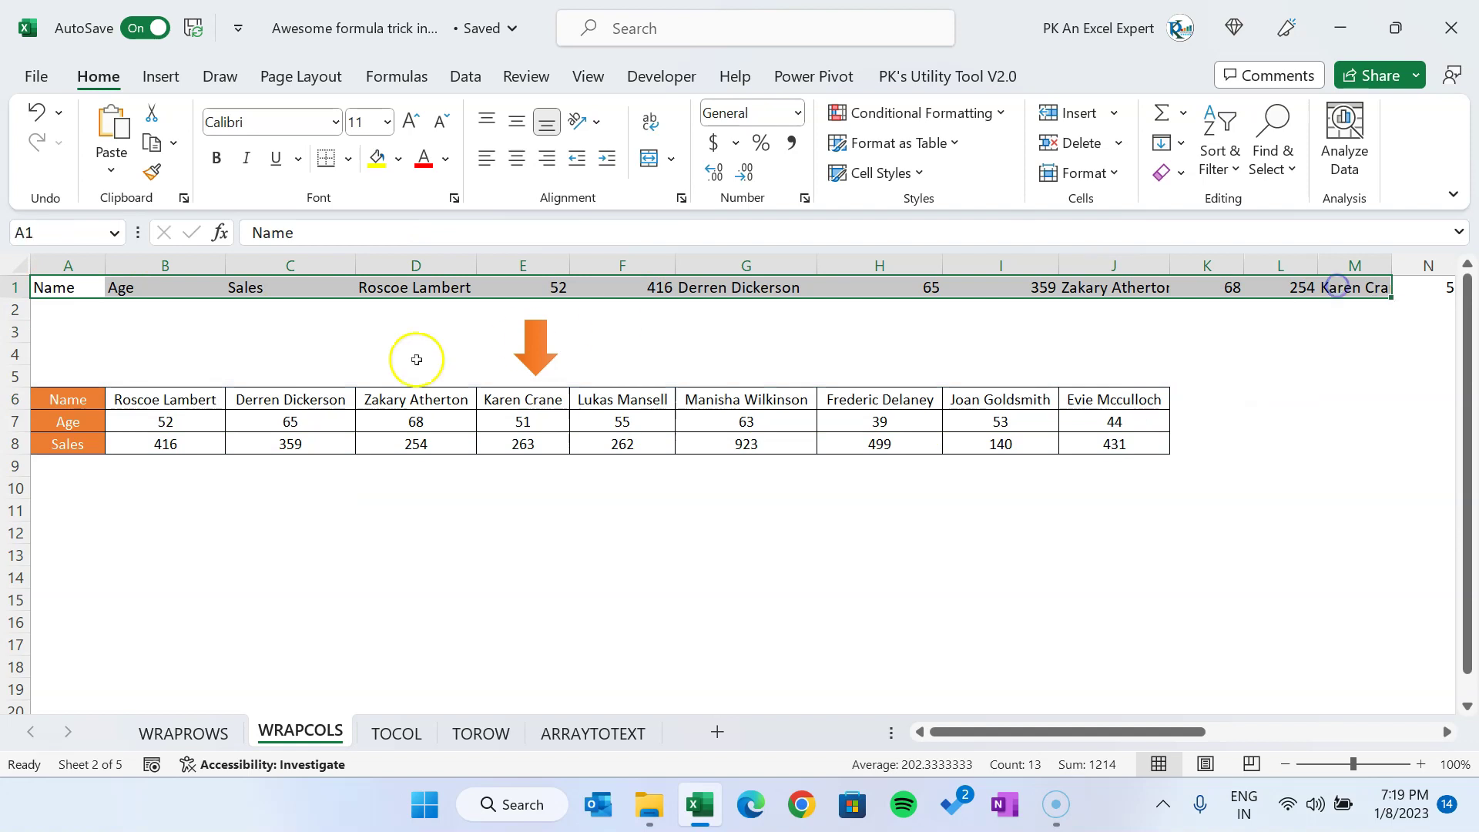
click(89, 400)
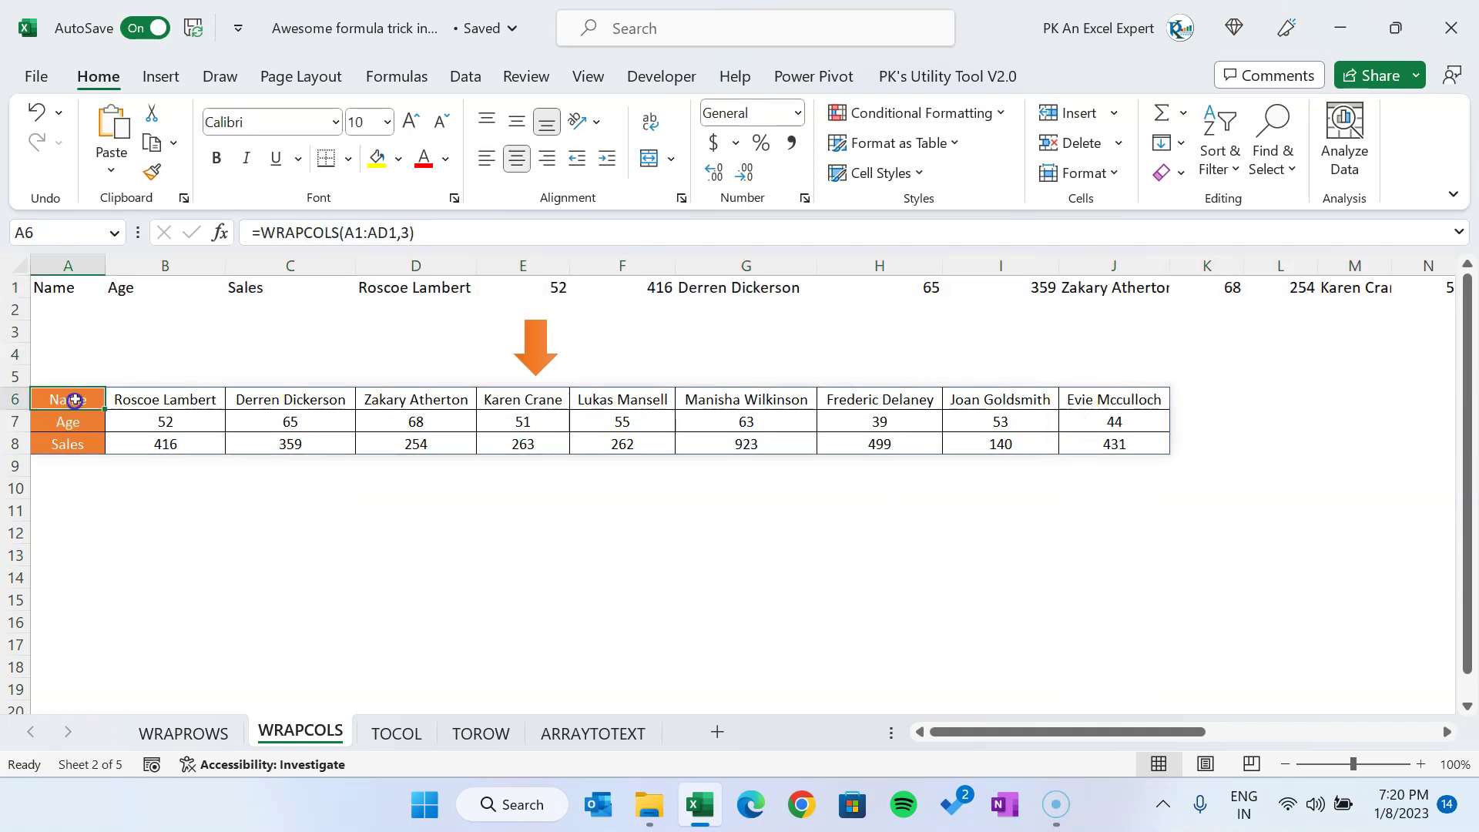
Delete A6's old result and retype it as =WRAPCOLS(A1:AD1,3).
key(Delete)
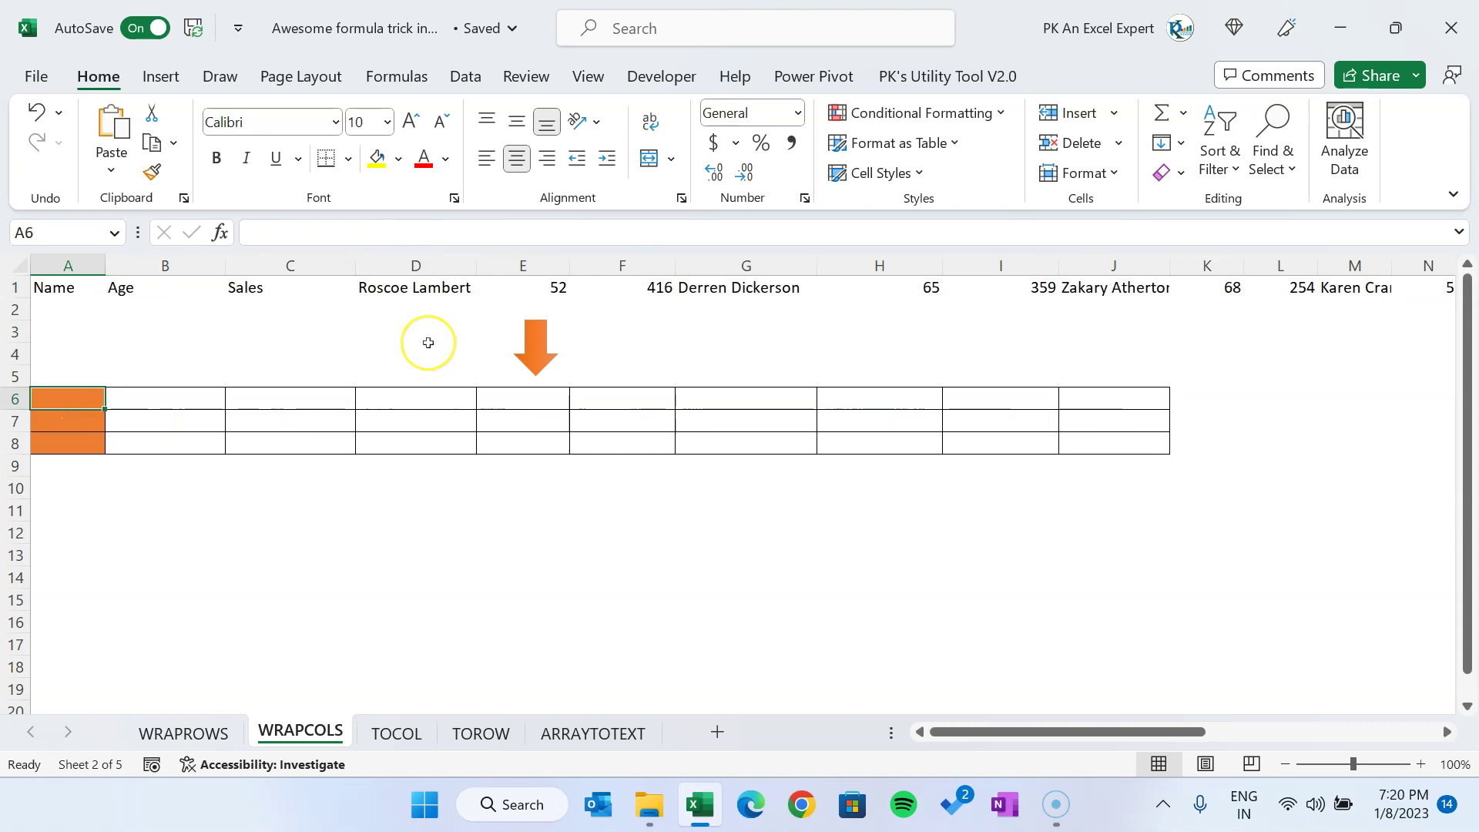
text(=wr)
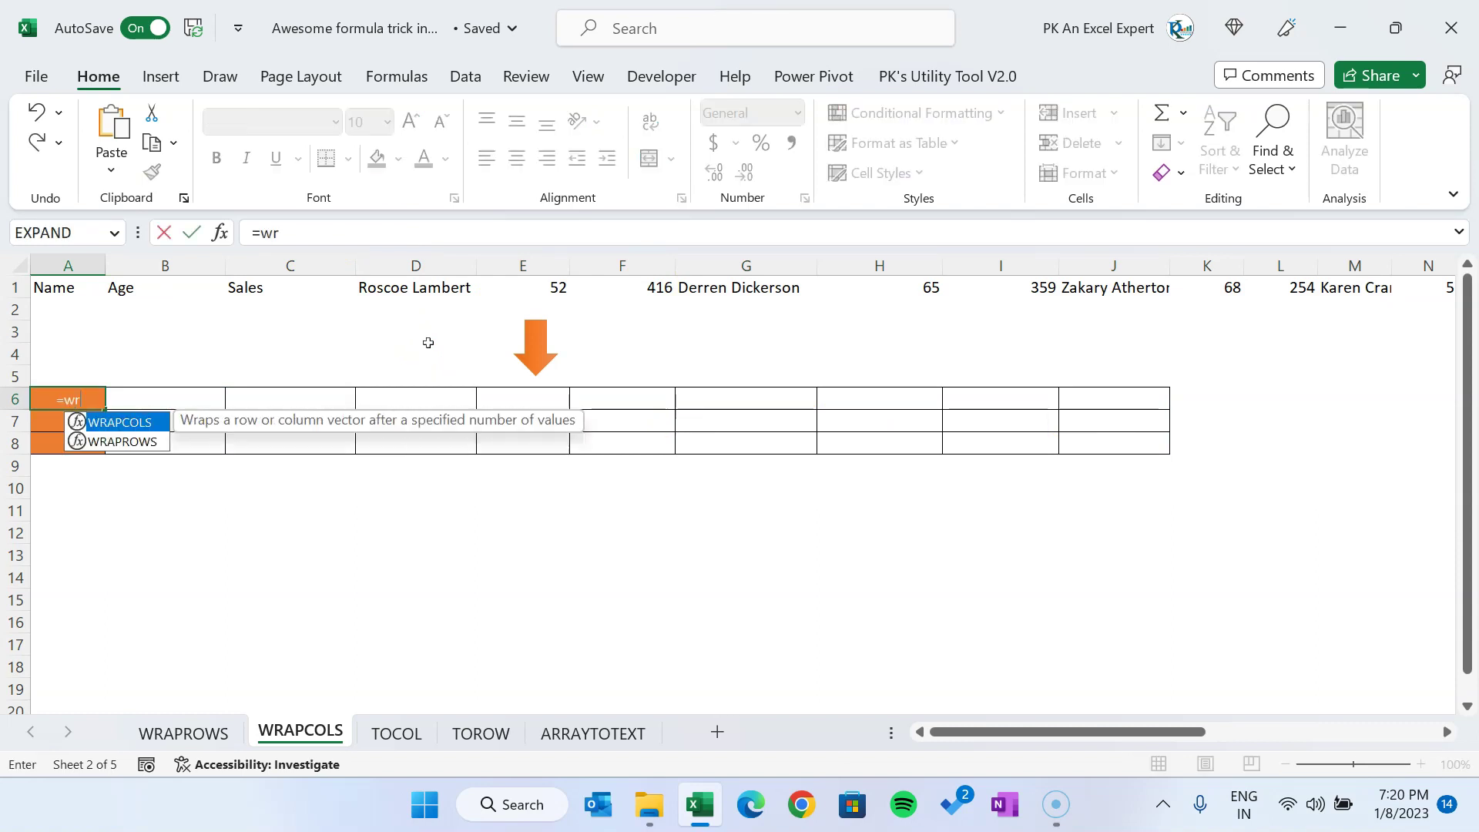
key(Tab)
key(ctrl+Up)
key(ctrl+shift+Right)
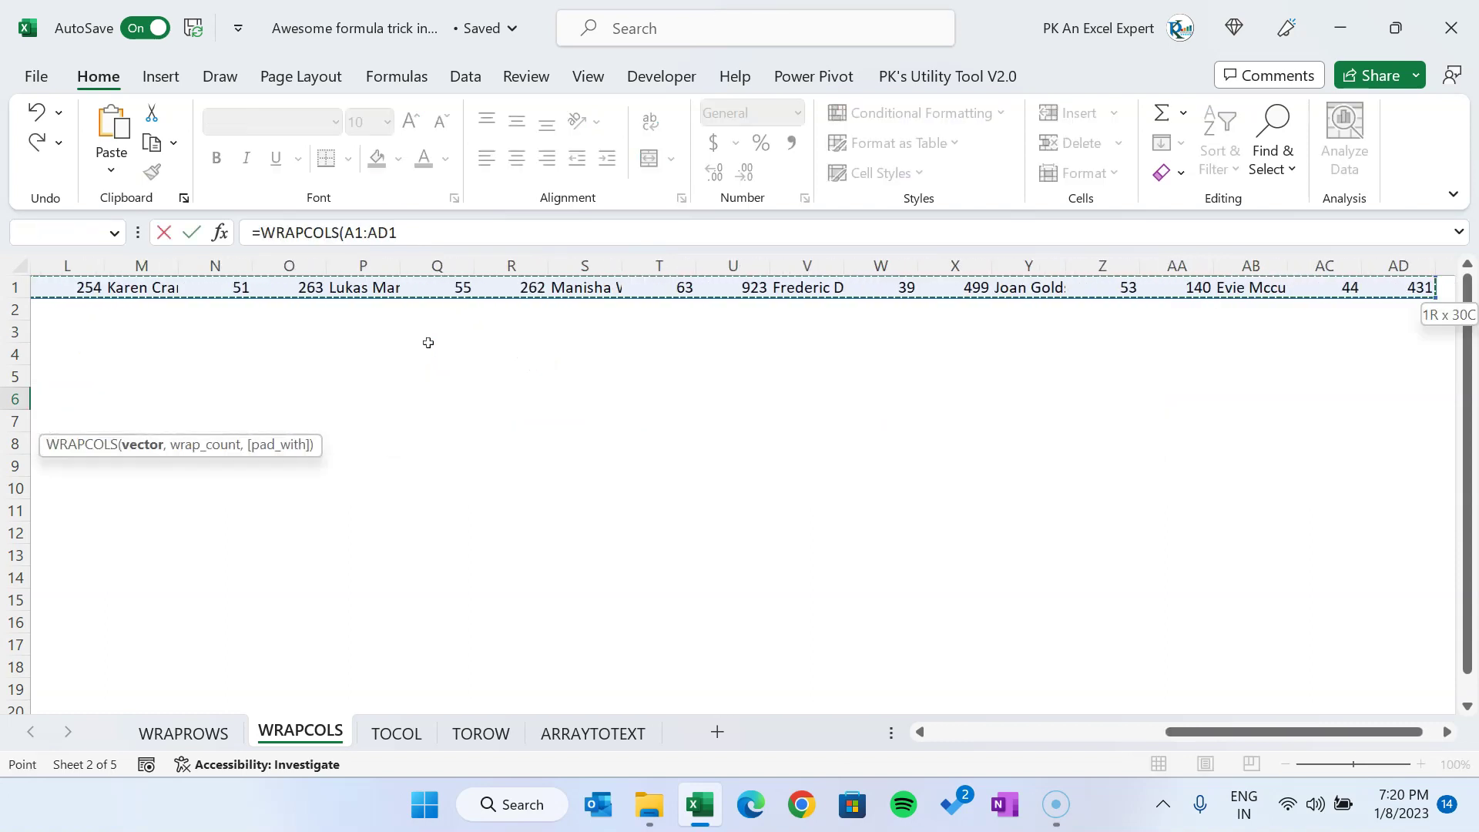
text(,3)
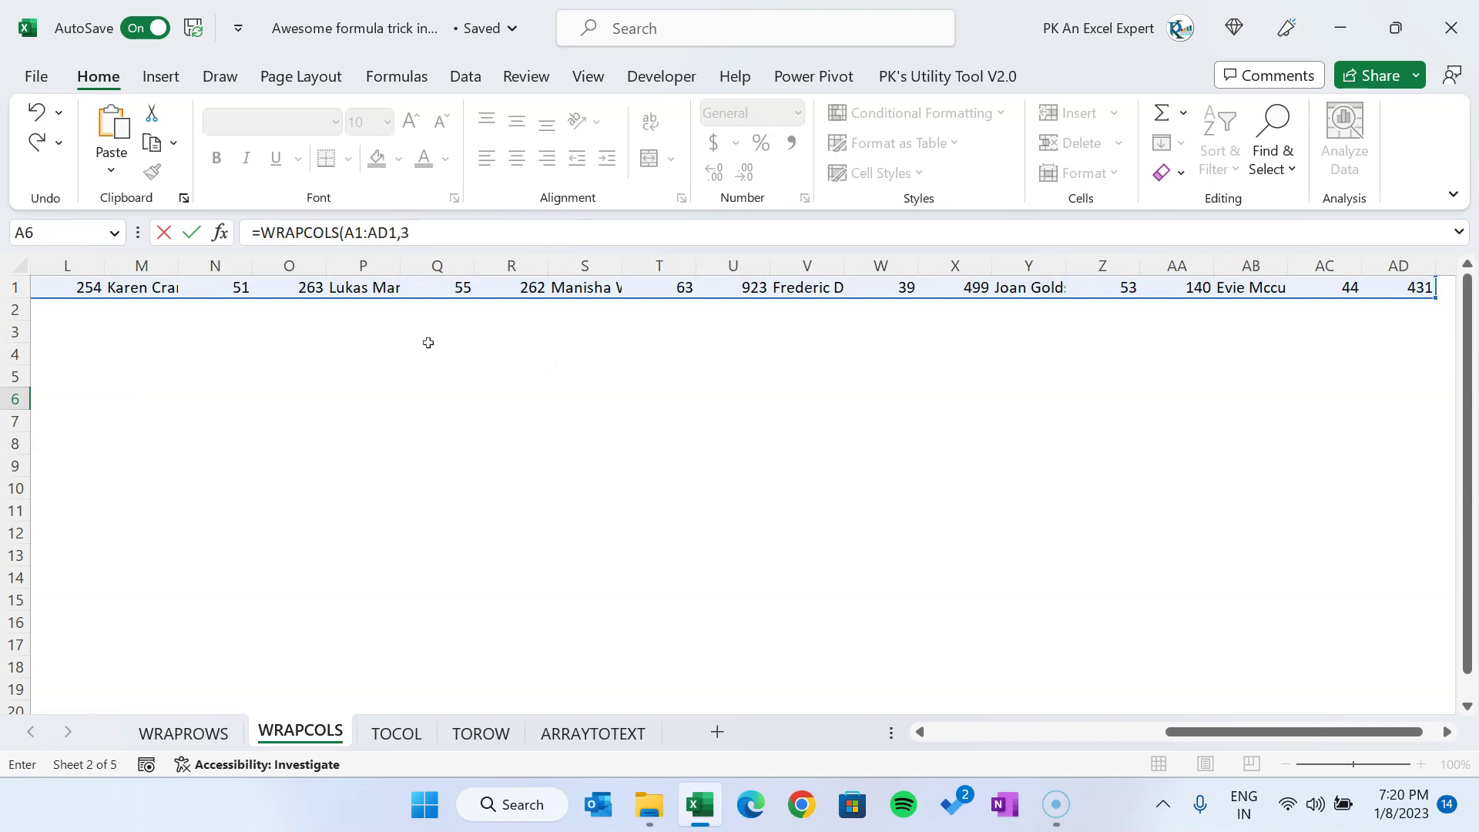
key(Return)
key(ctrl+Up)
key(ctrl+Up)
key(Right)
key(Right)
key(Right)
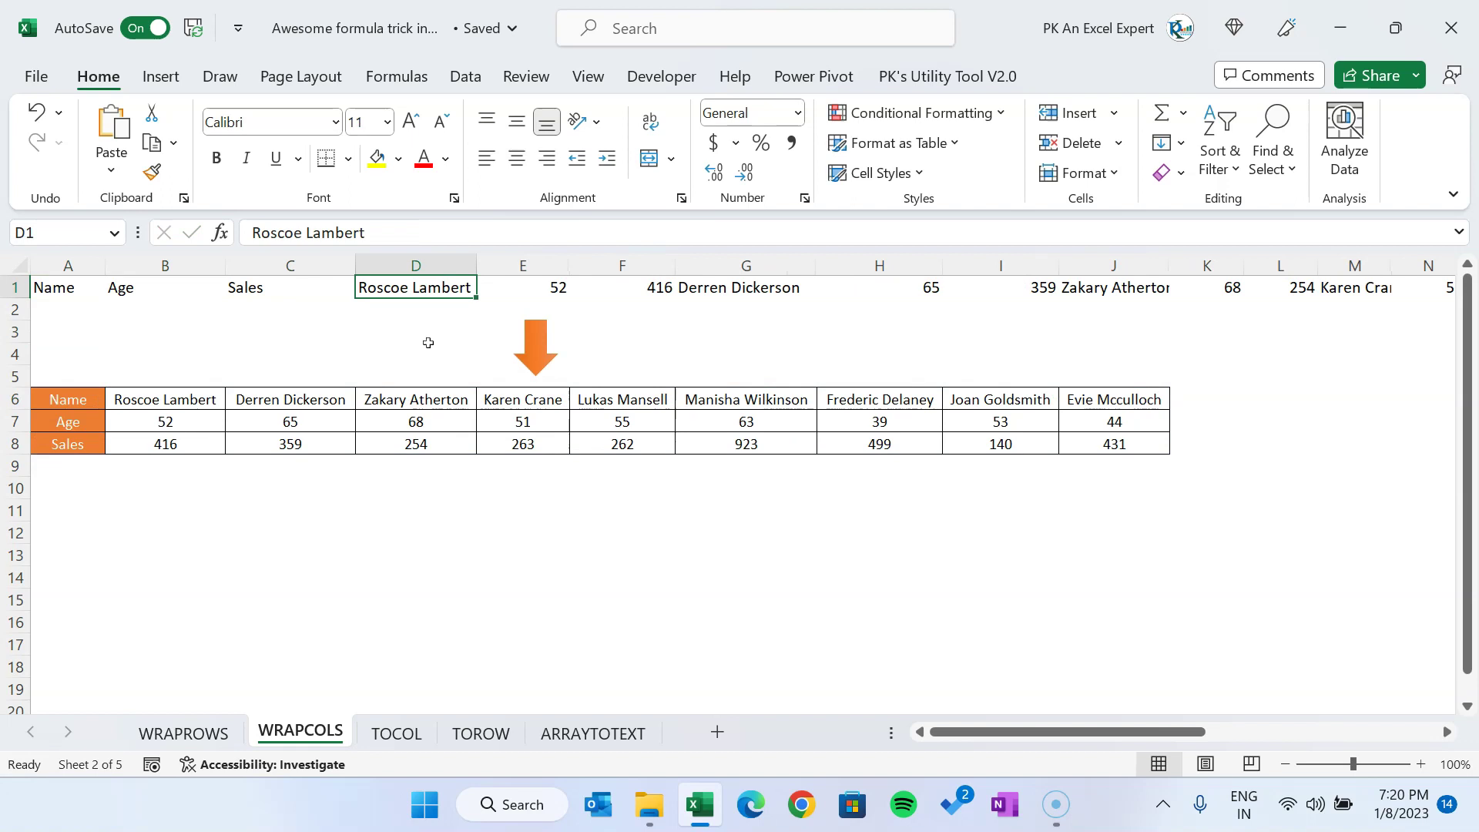
key(ctrl+Down)
key(ctrl+Left)
key(Down)
key(Down)
key(Down)
key(Down)
key(Down)
key(Down)
key(Down)
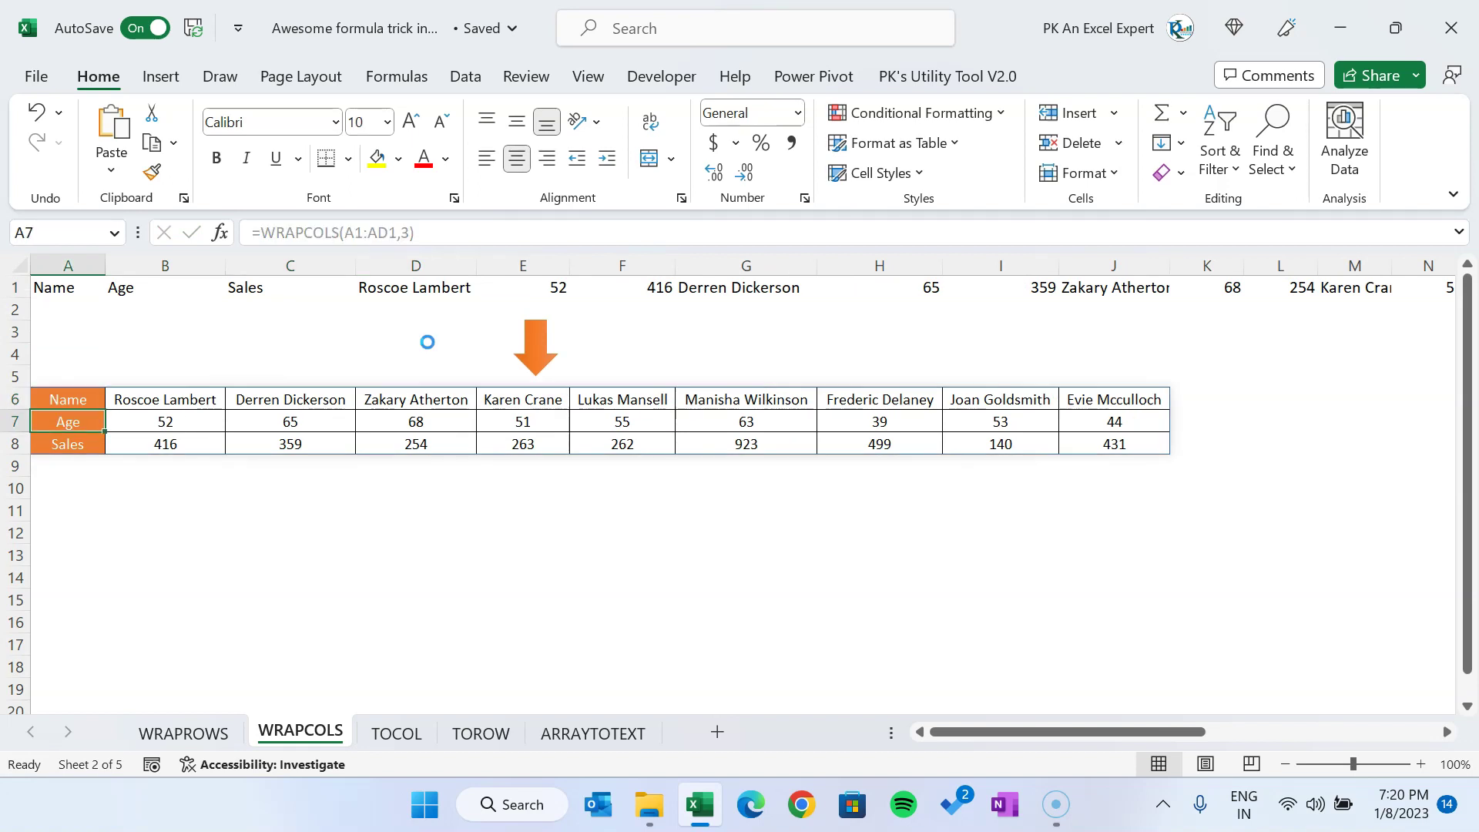
text(=tr)
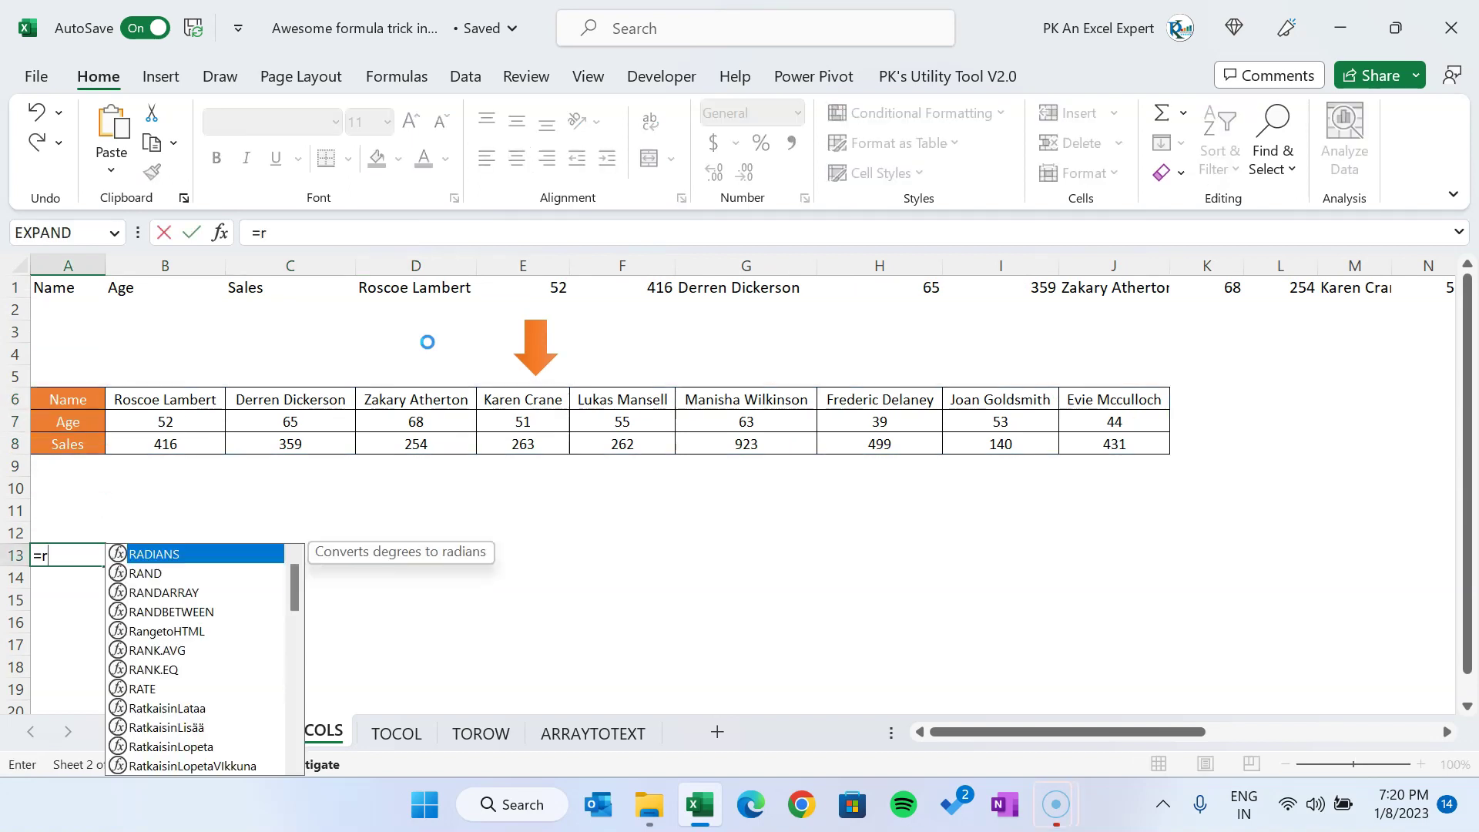
key(Tab)
key(Up)
key(Up)
key(Up)
key(Up)
key(Up)
key(Up)
key(Up)
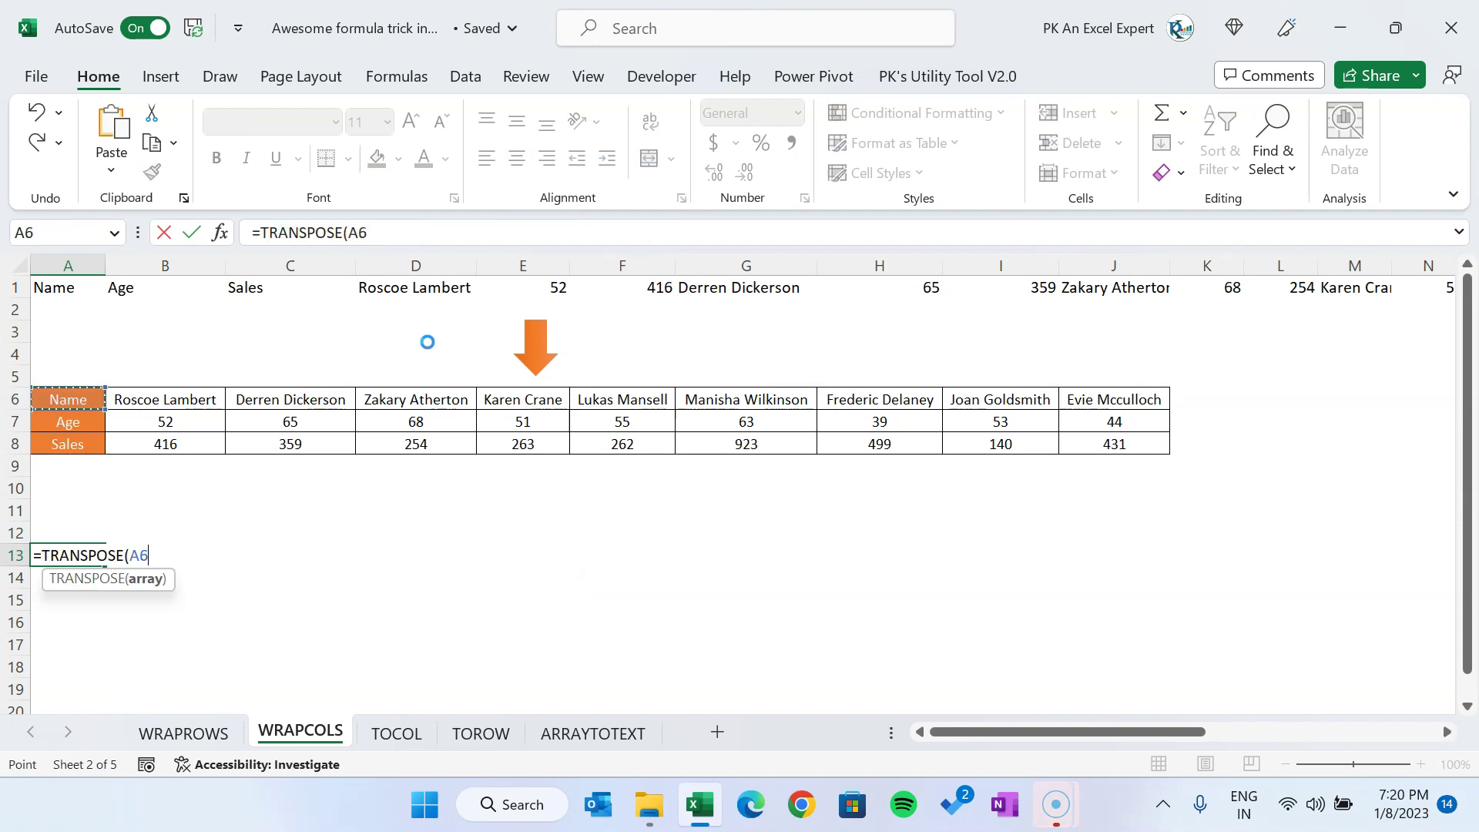
text(#)
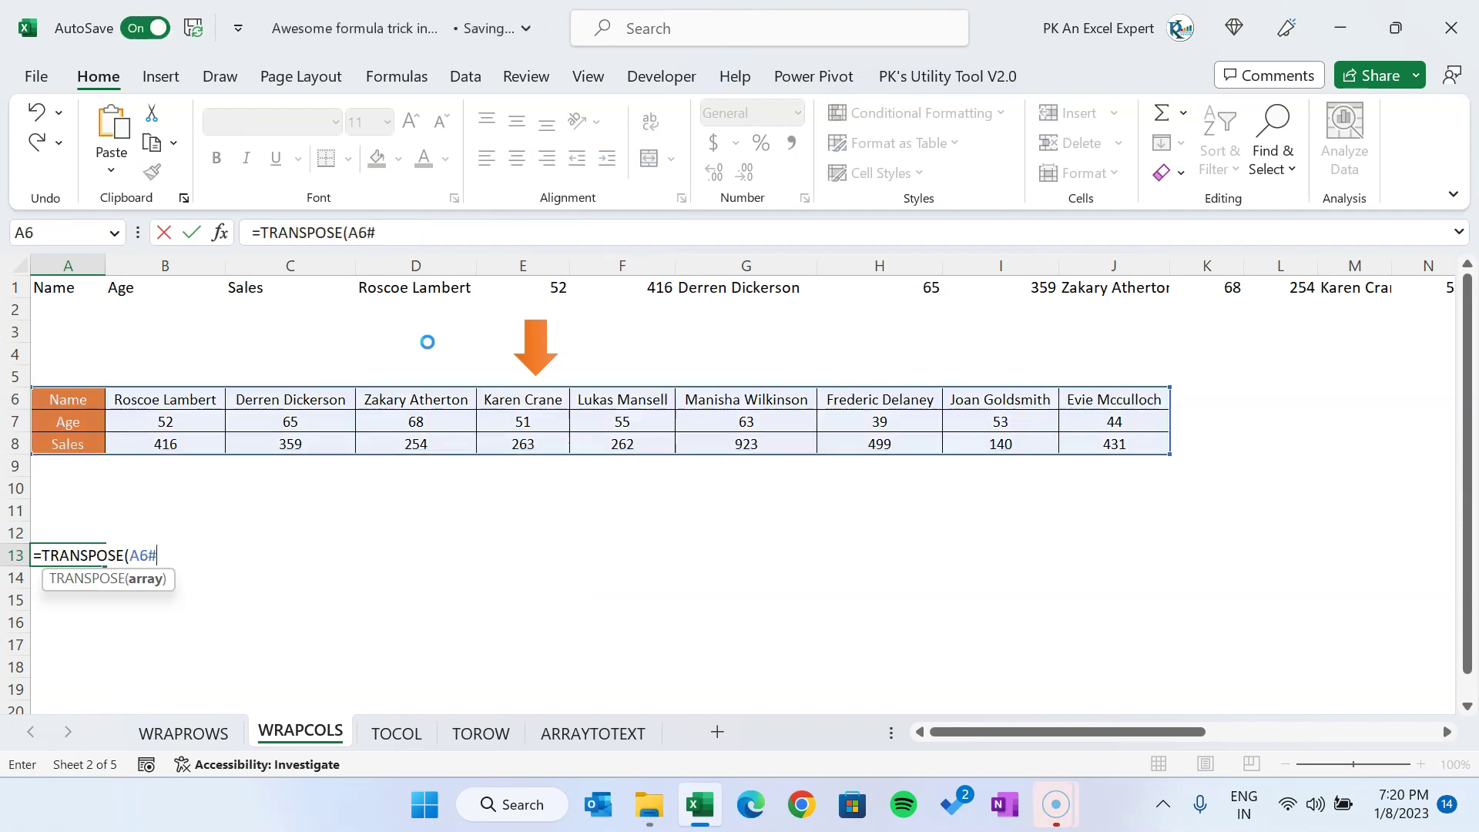
key(Return)
key(Up)
key(ctrl+Down)
key(ctrl+Up)
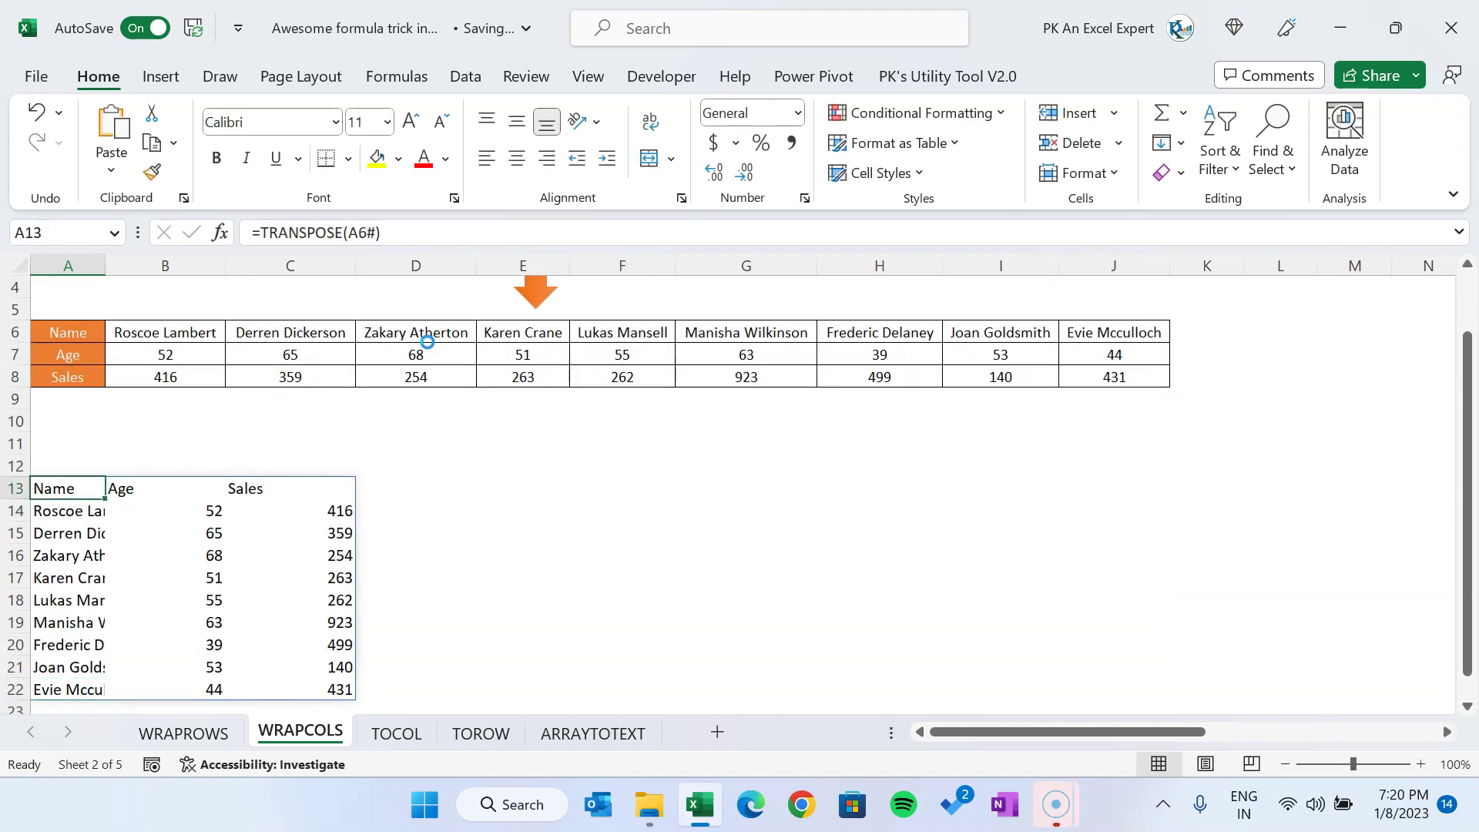
key(Delete)
key(ctrl+Up)
key(ctrl+Up)
key(ctrl+Up)
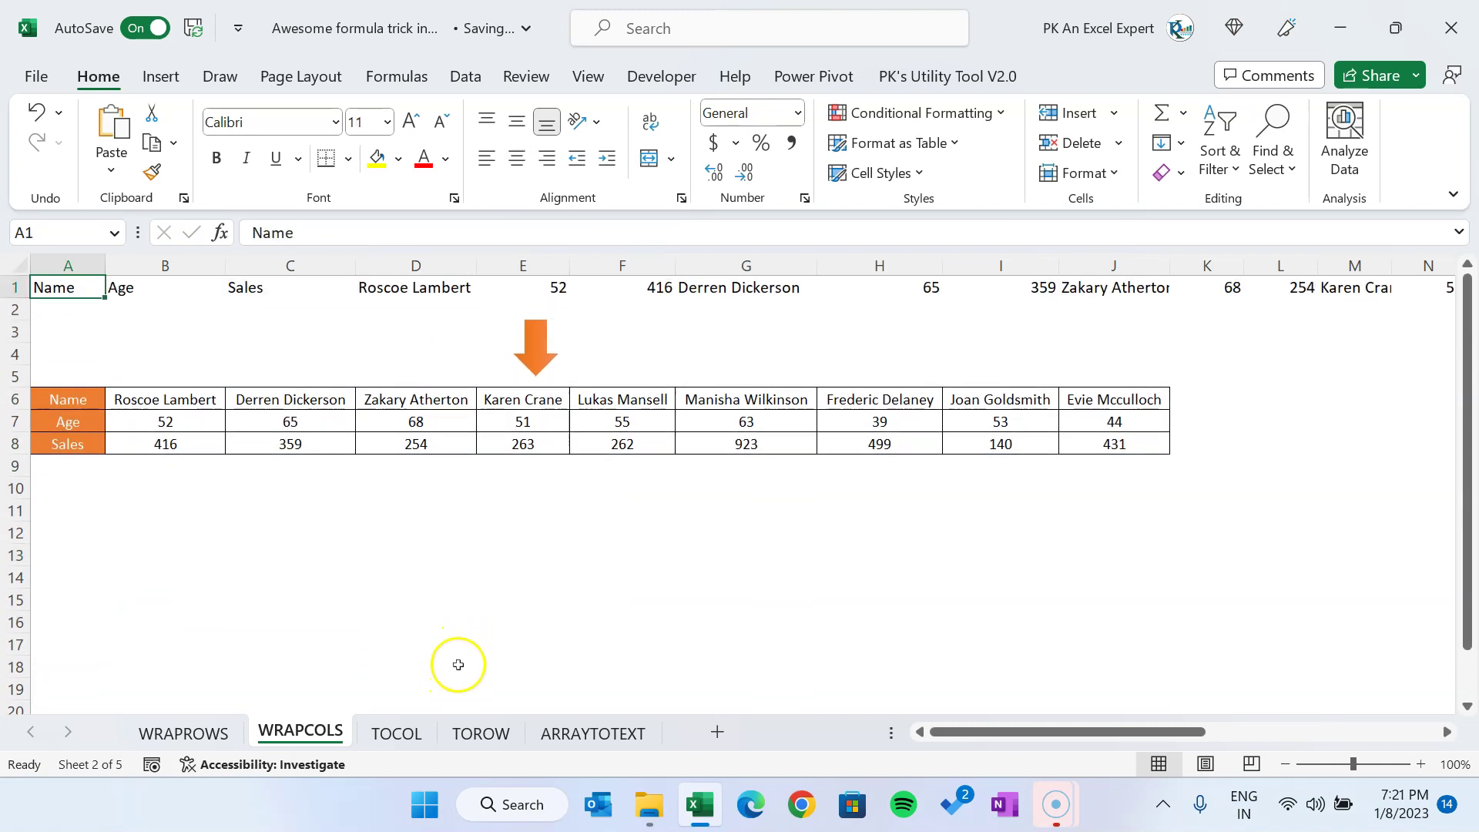
click(397, 734)
click(581, 605)
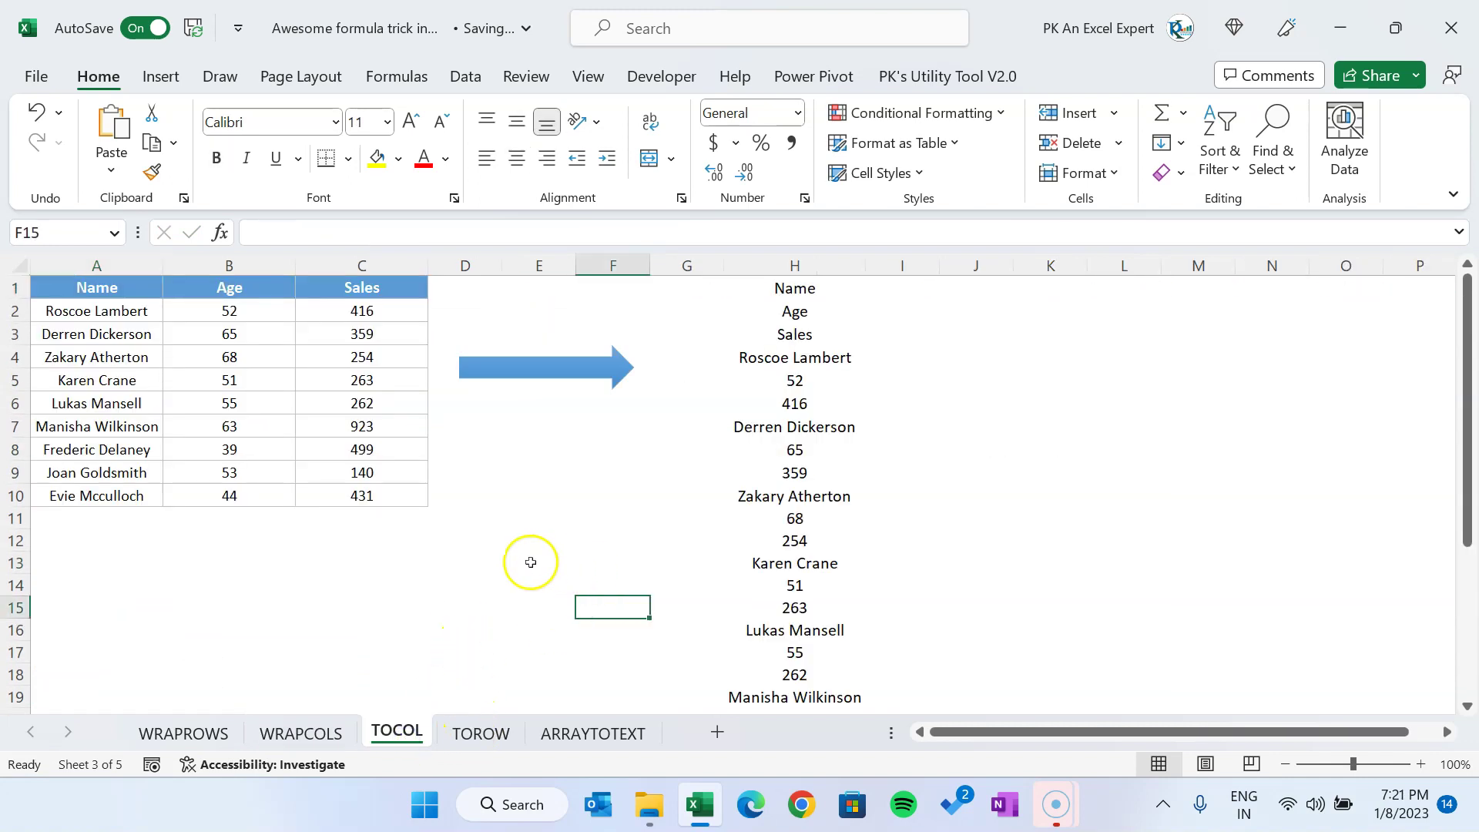
drag(93, 287, 371, 511)
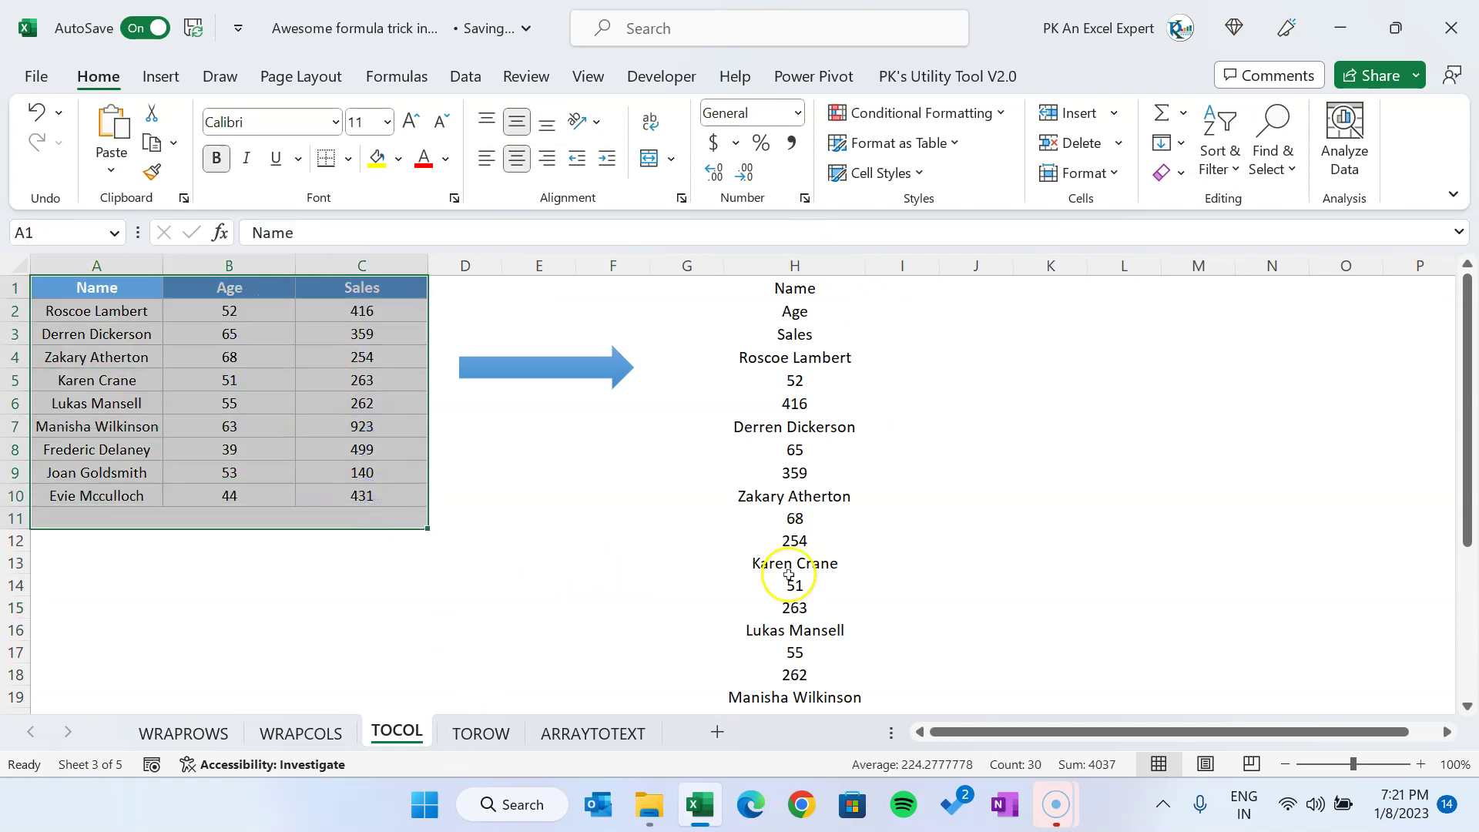
click(1049, 285)
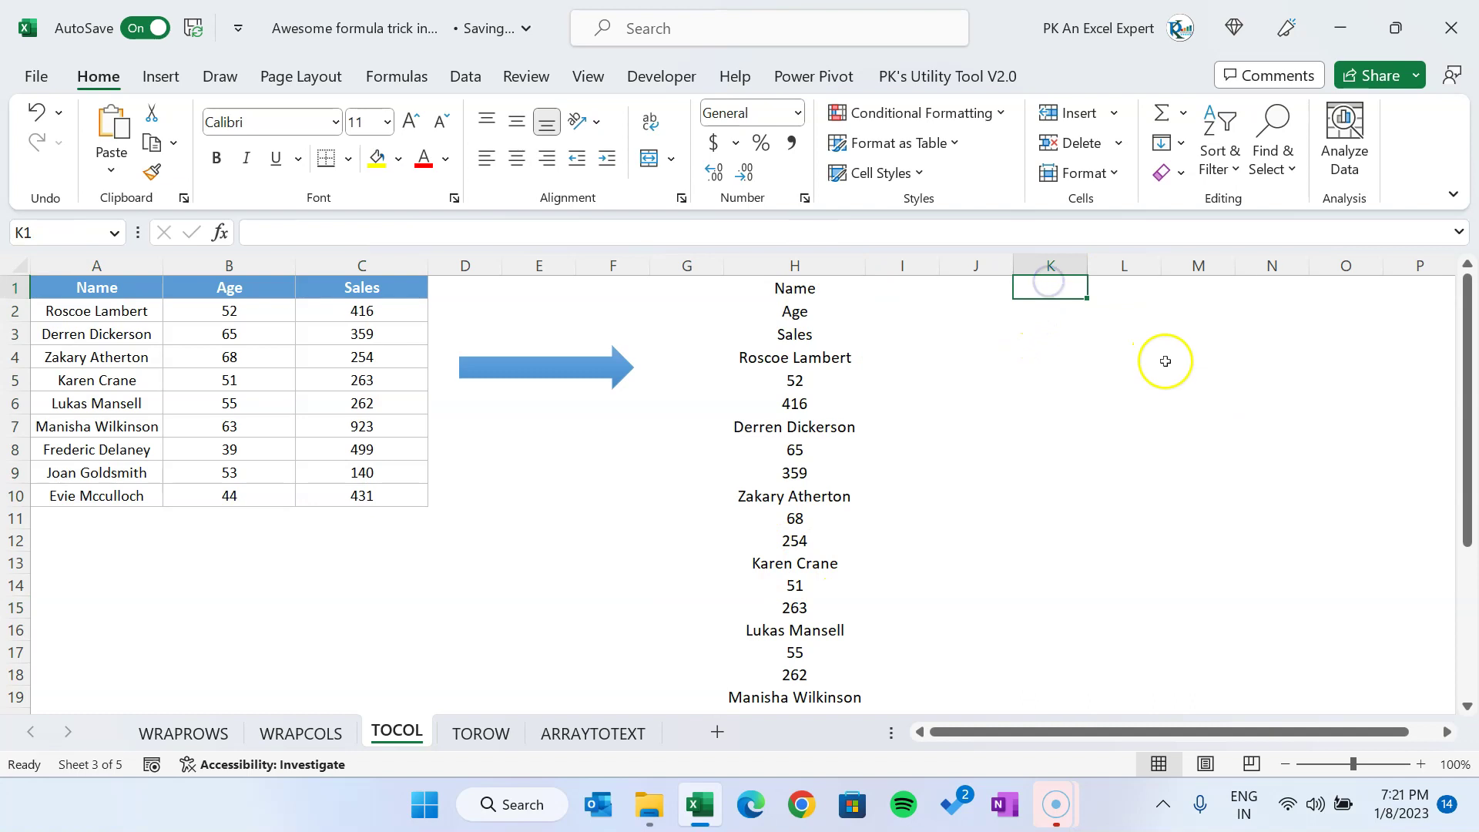
text(=to)
key(Tab)
key(ctrl+Left)
key(ctrl+Left)
key(ctrl+Left)
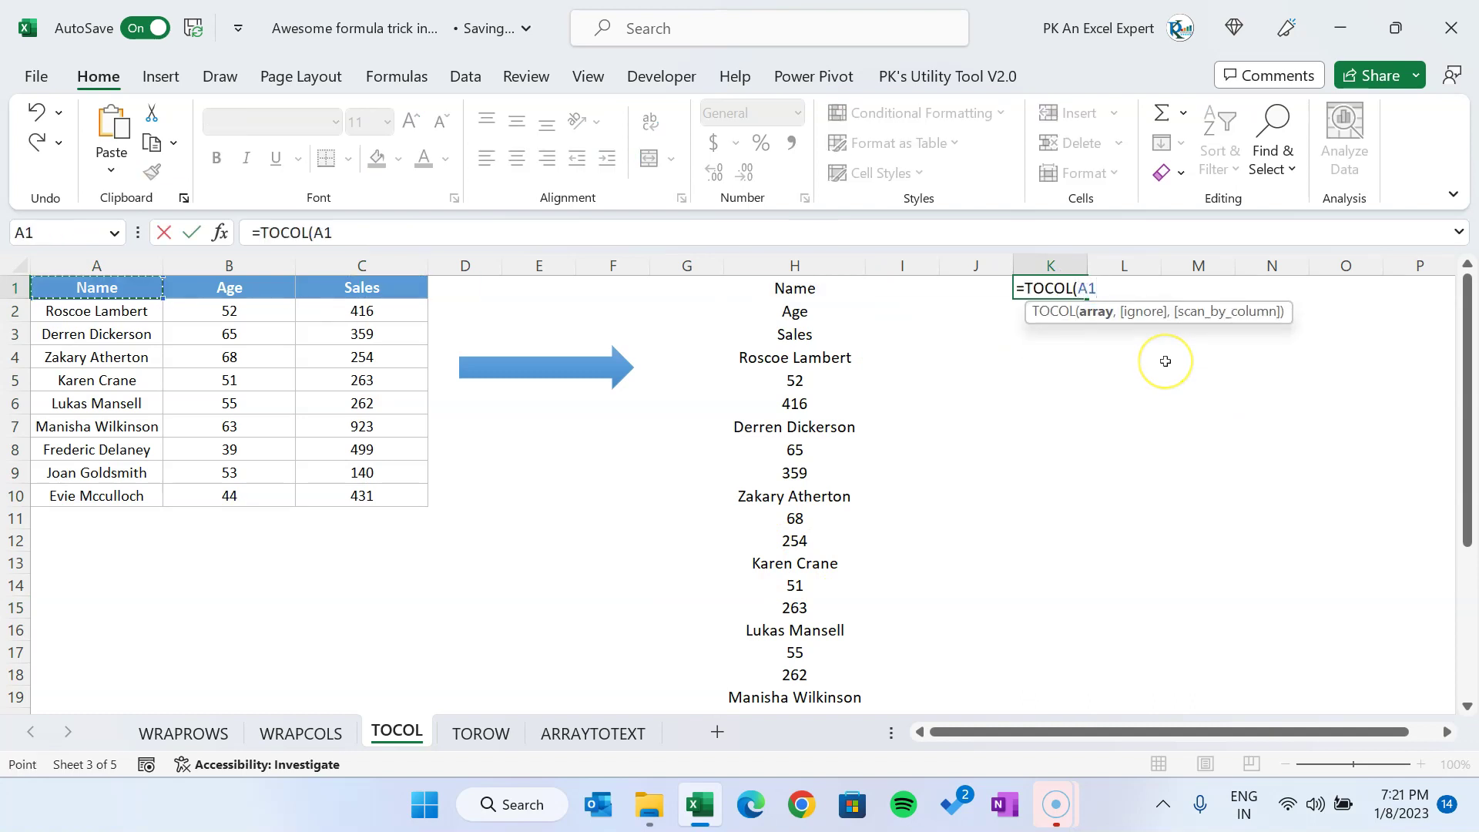
key(ctrl+shift+Right)
key(ctrl+shift+Down)
text())
key(Return)
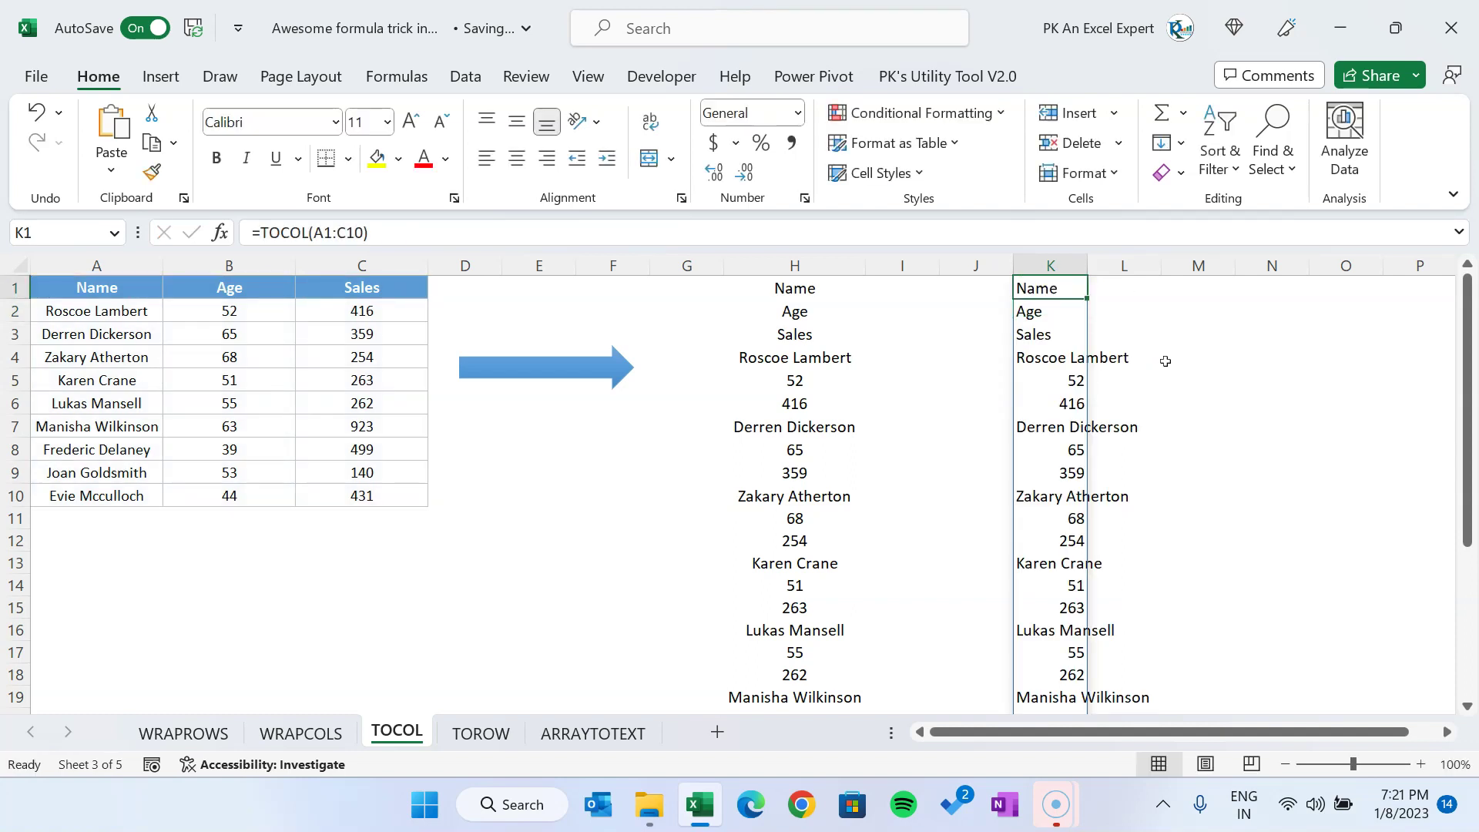
key(ctrl+Down)
key(ctrl+Up)
click(459, 231)
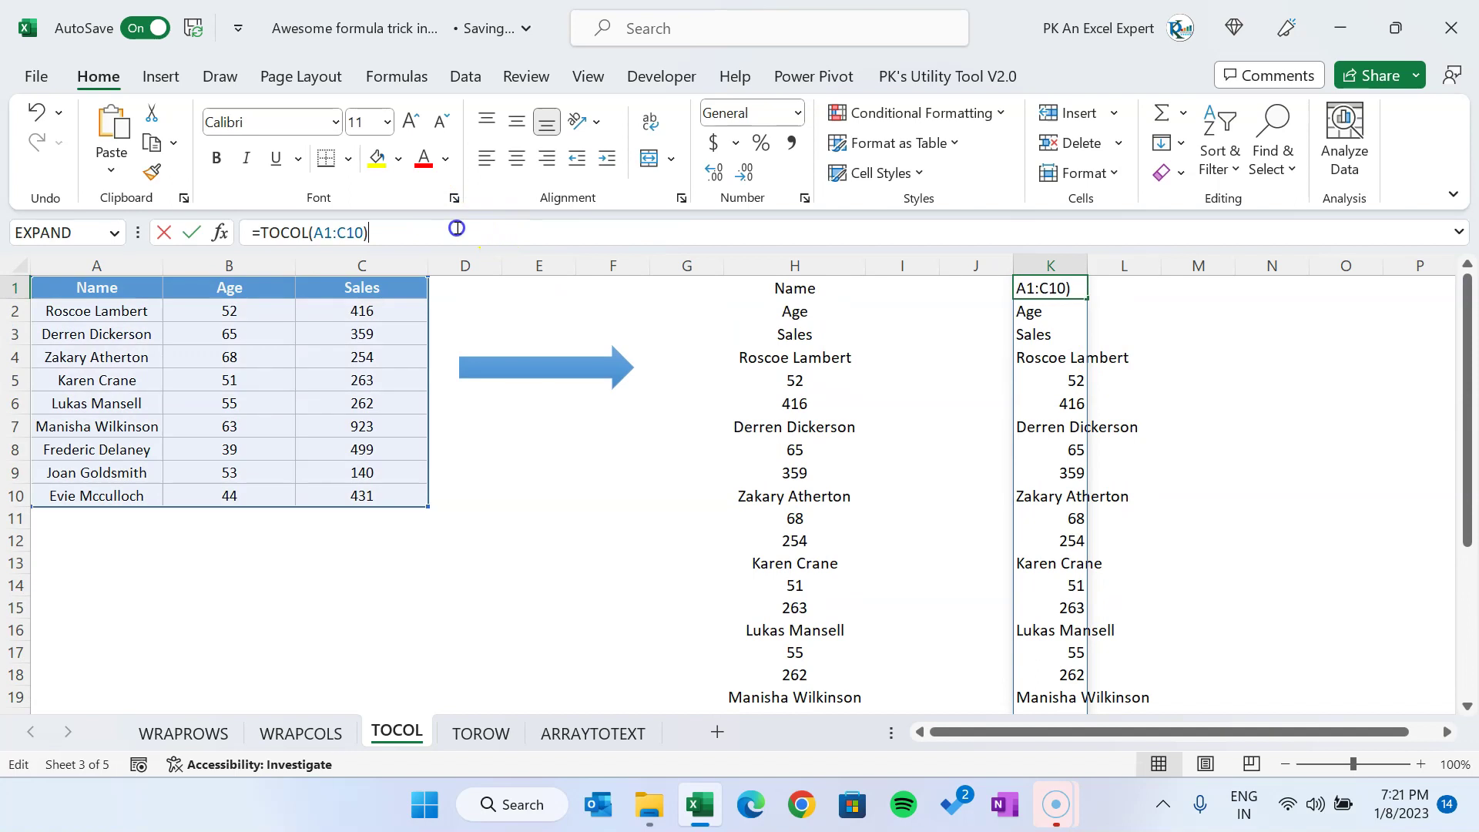
key(BackSpace)
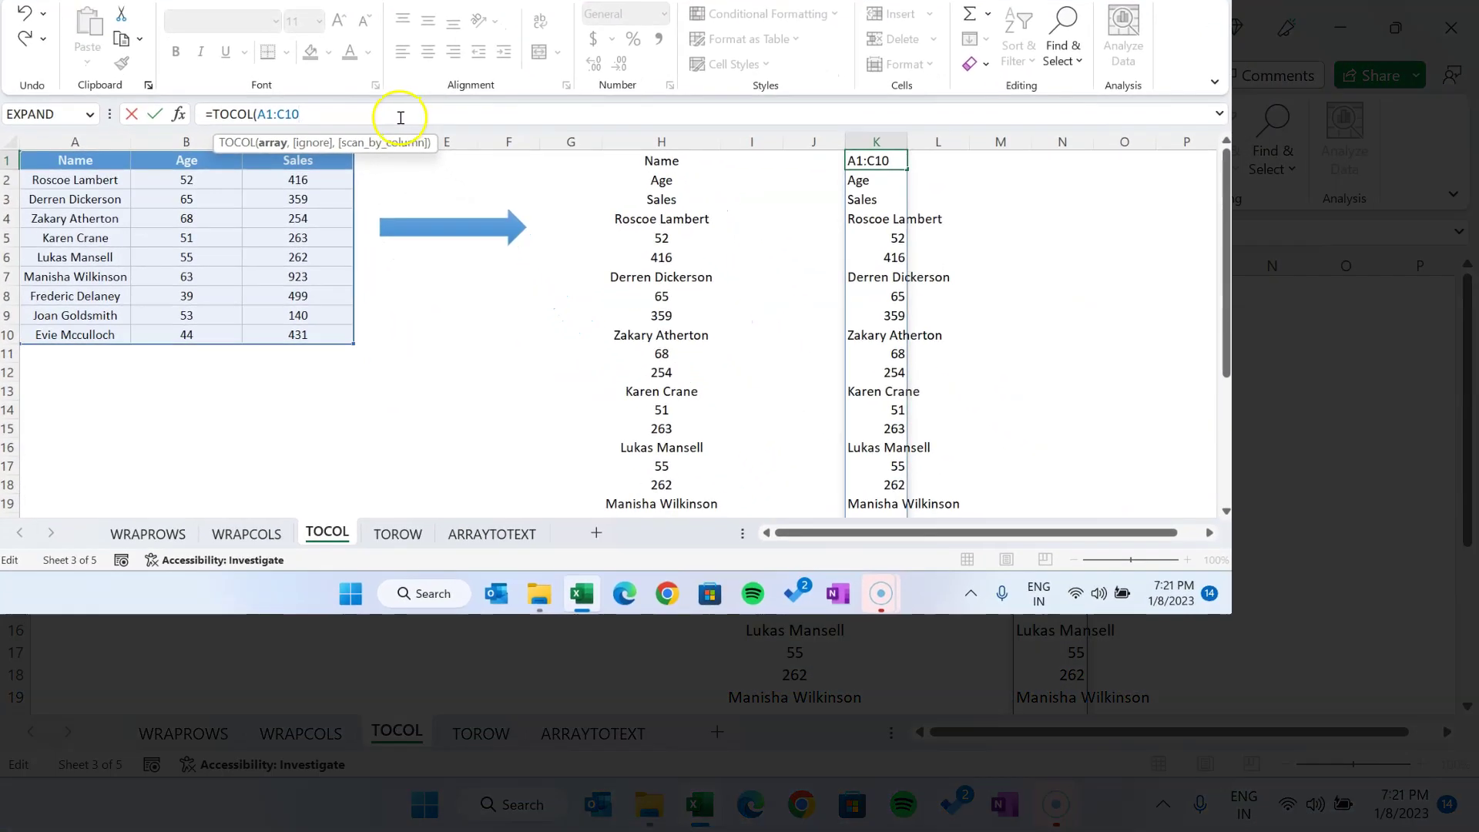
drag(299, 114, 257, 114)
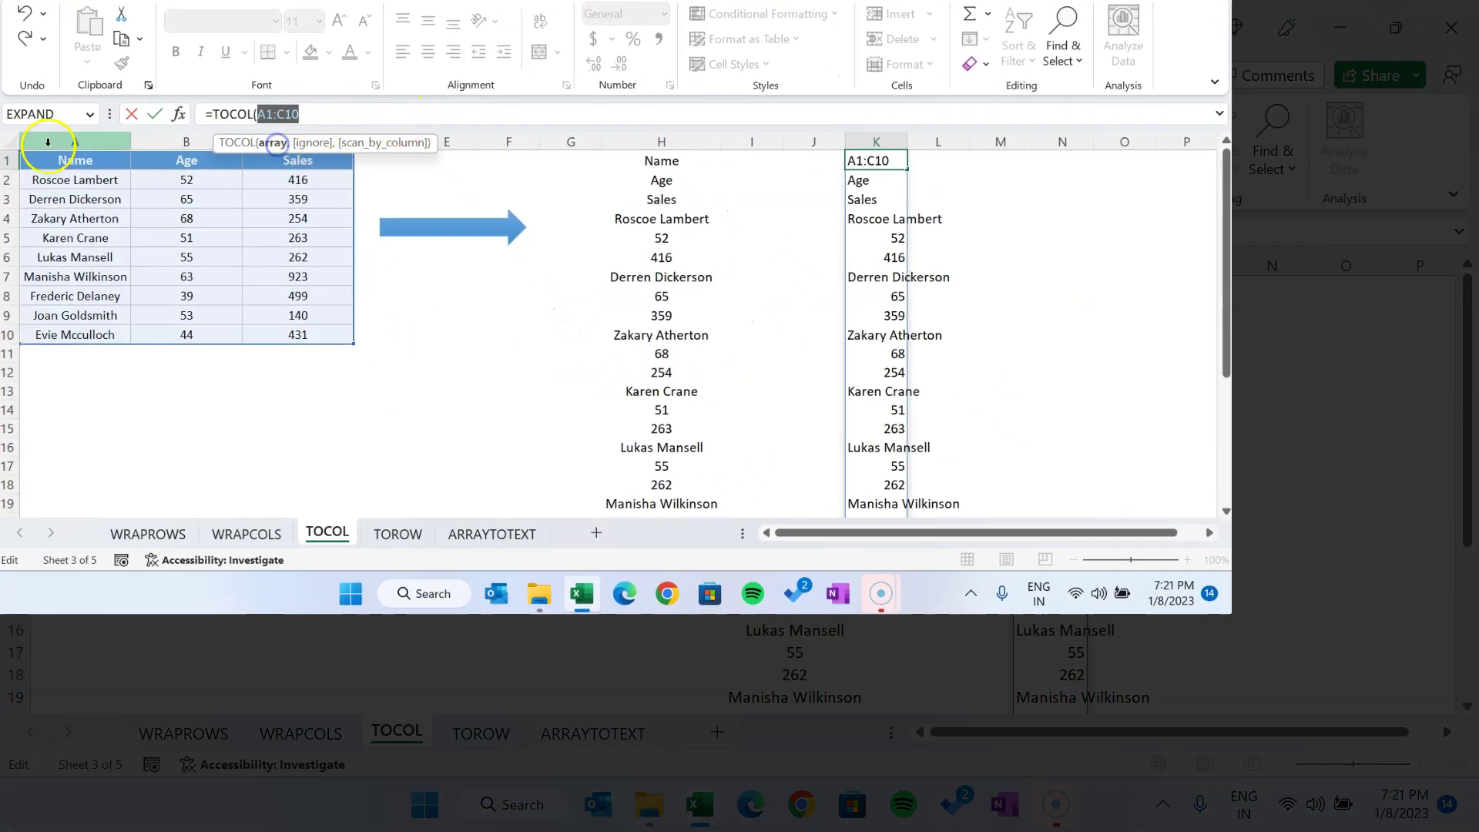
click(339, 114)
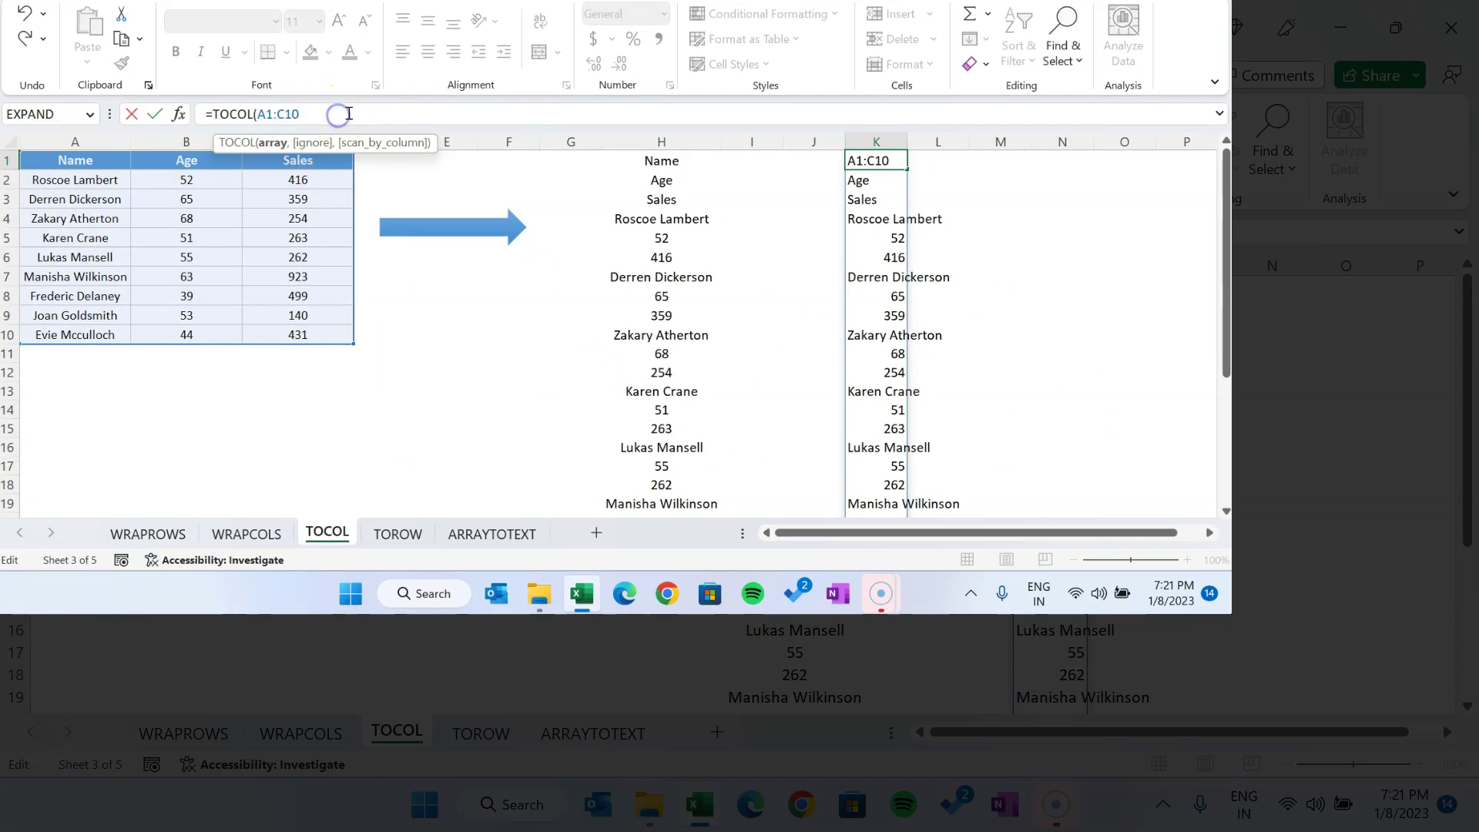
text(,)
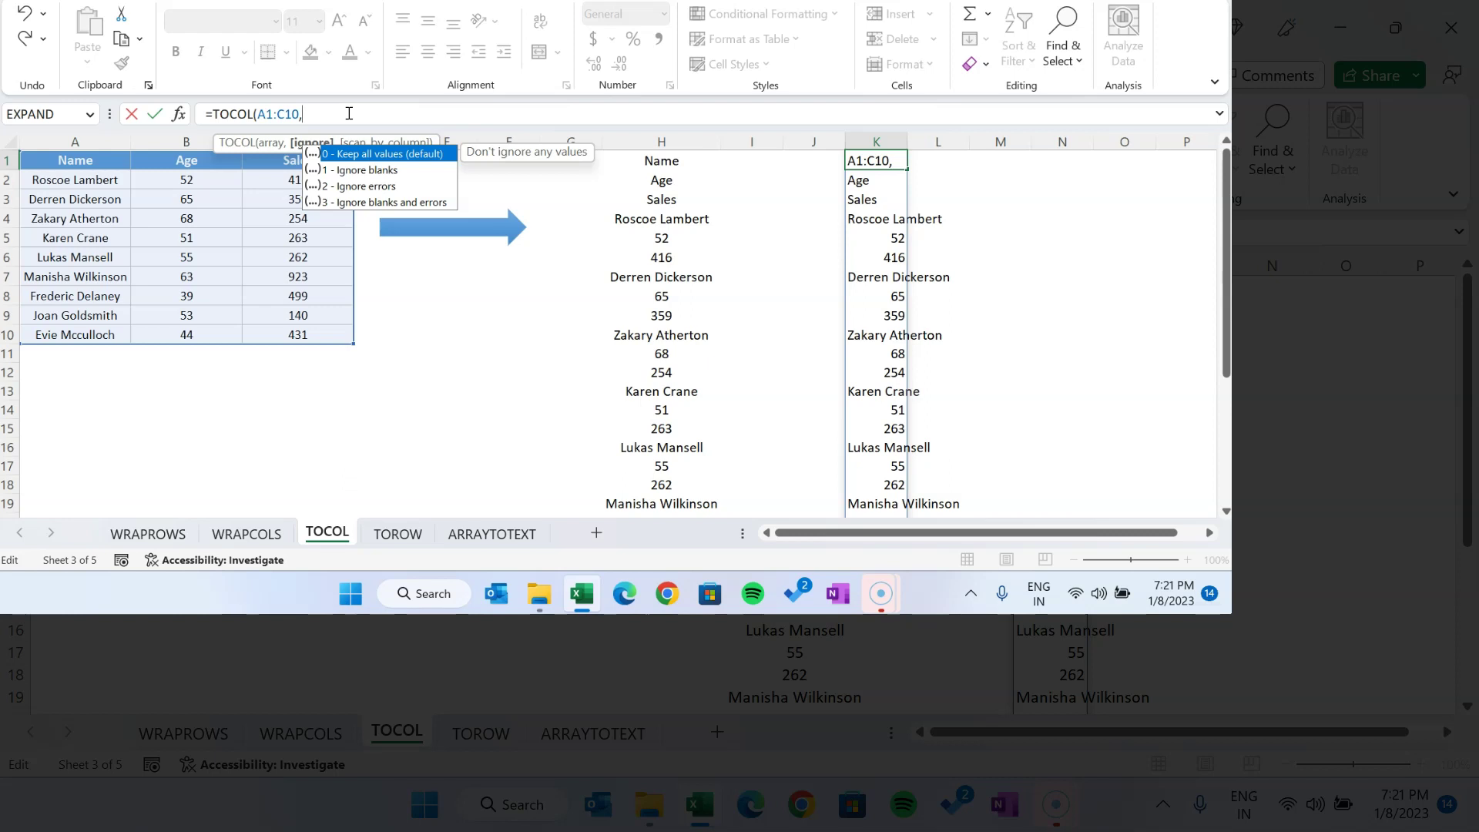
key(Down)
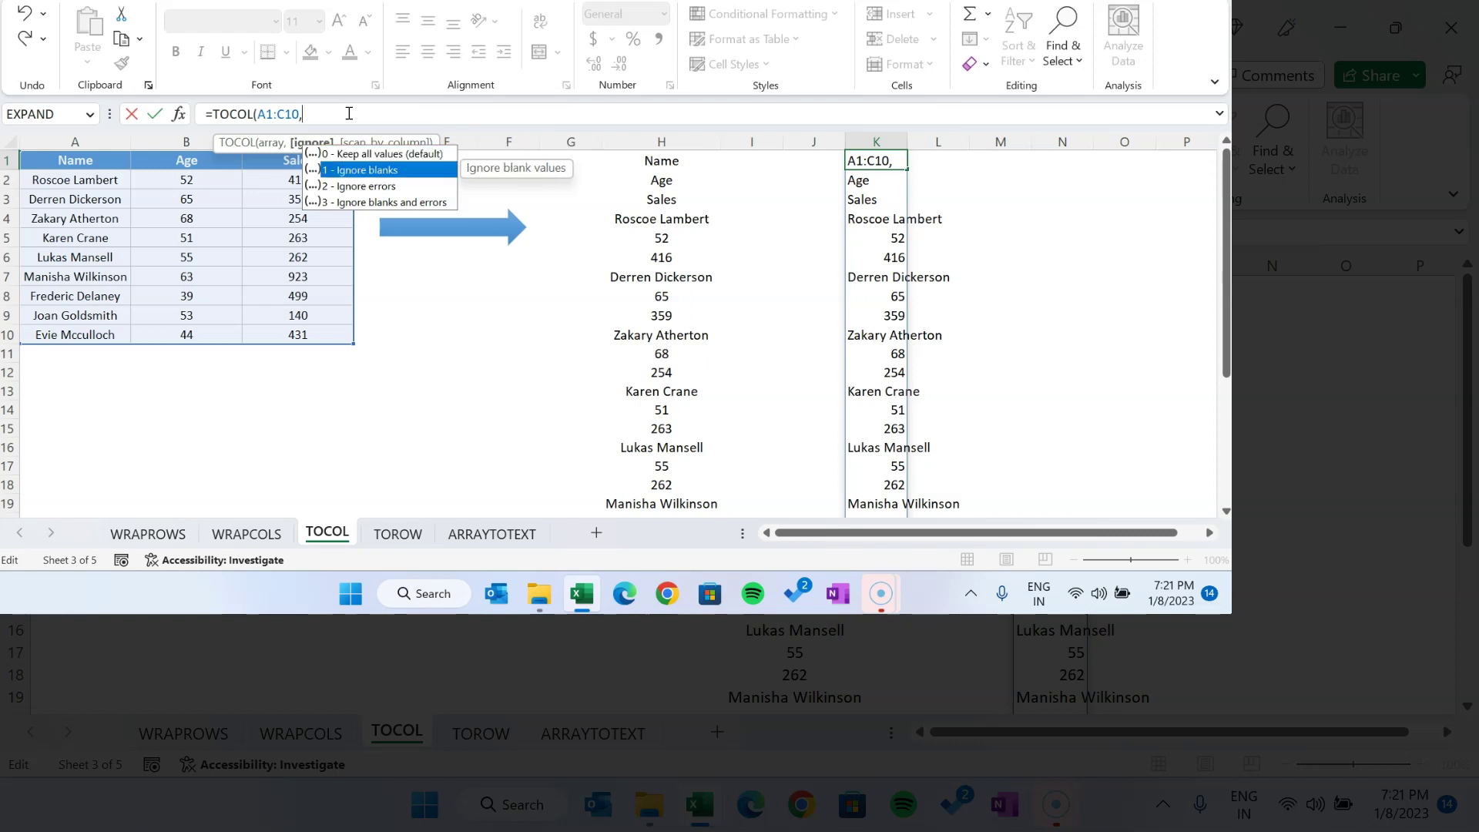
key(Down)
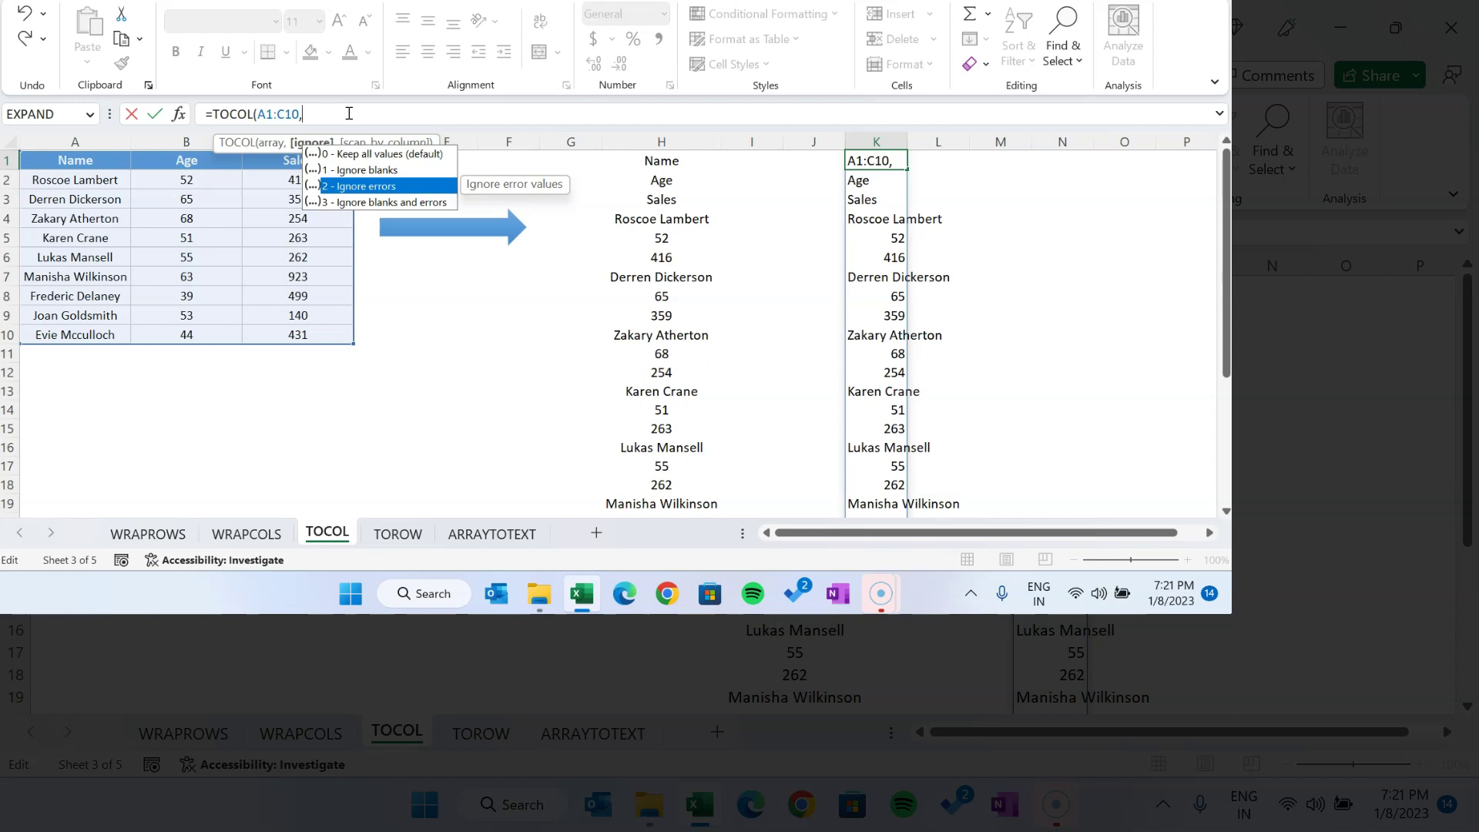
key(Down)
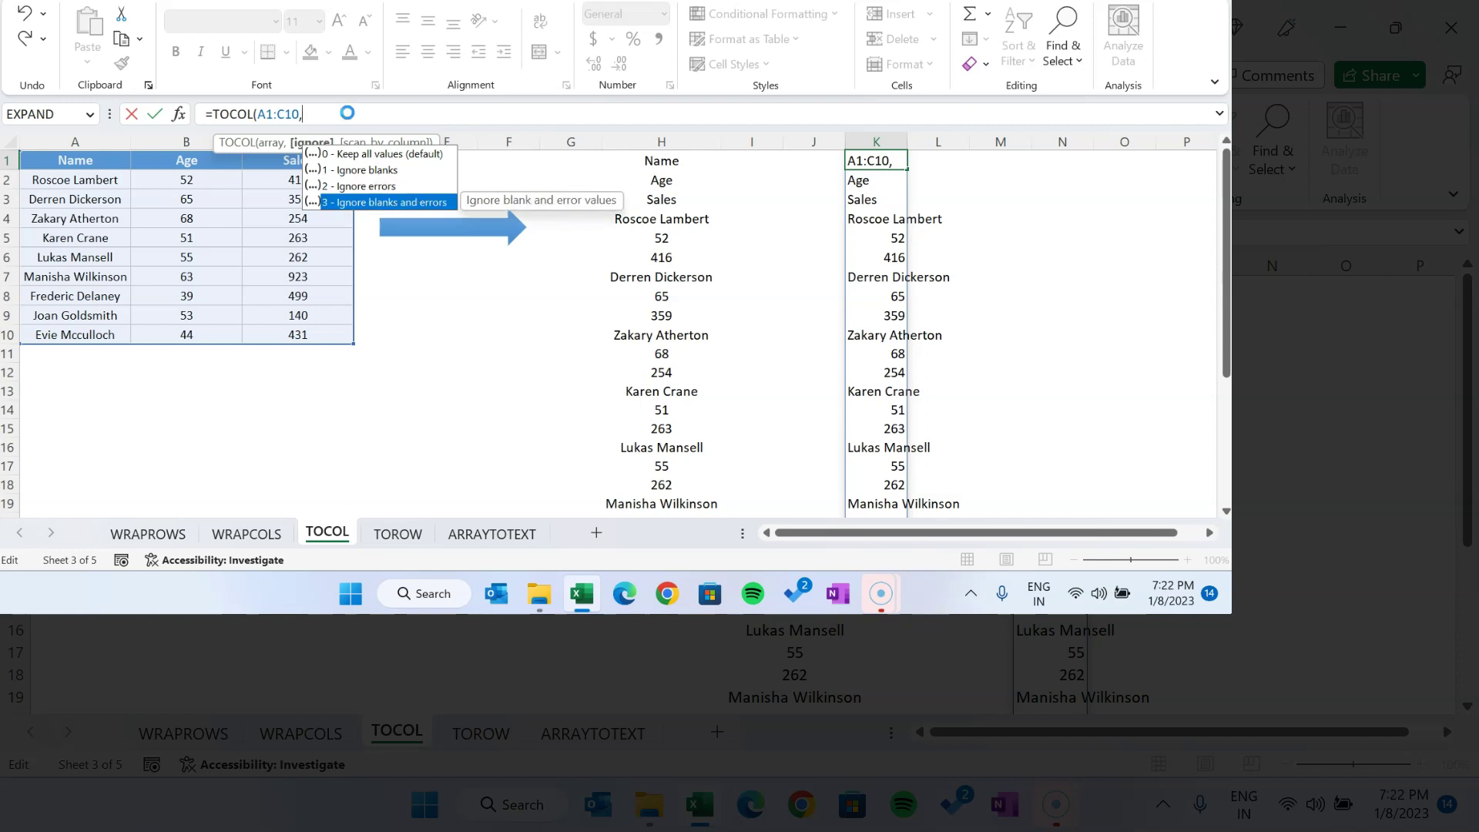
key(Escape)
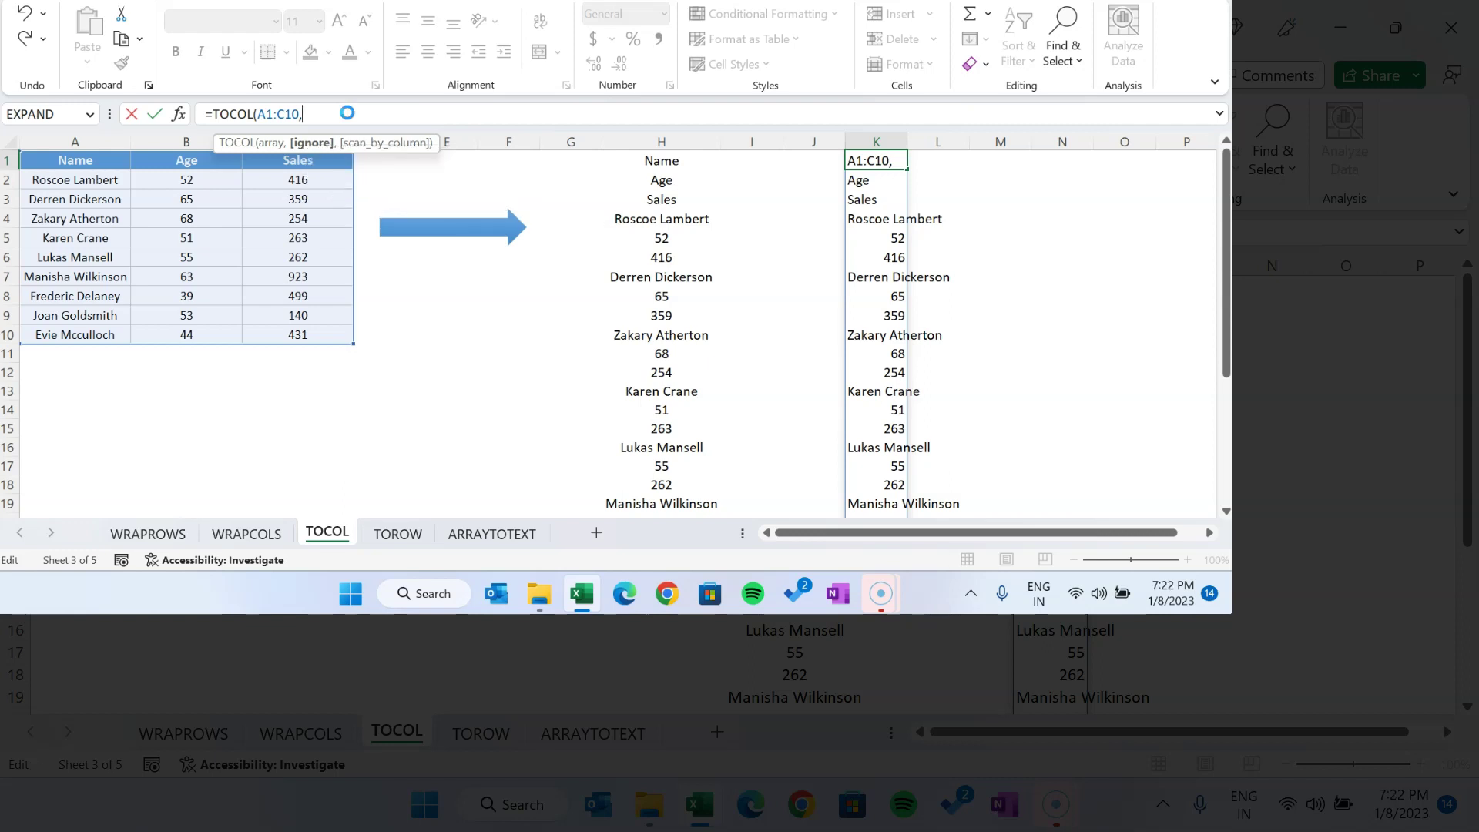
key(Escape)
key(ctrl+Left)
key(ctrl+Left)
key(Left)
key(Down)
key(Down)
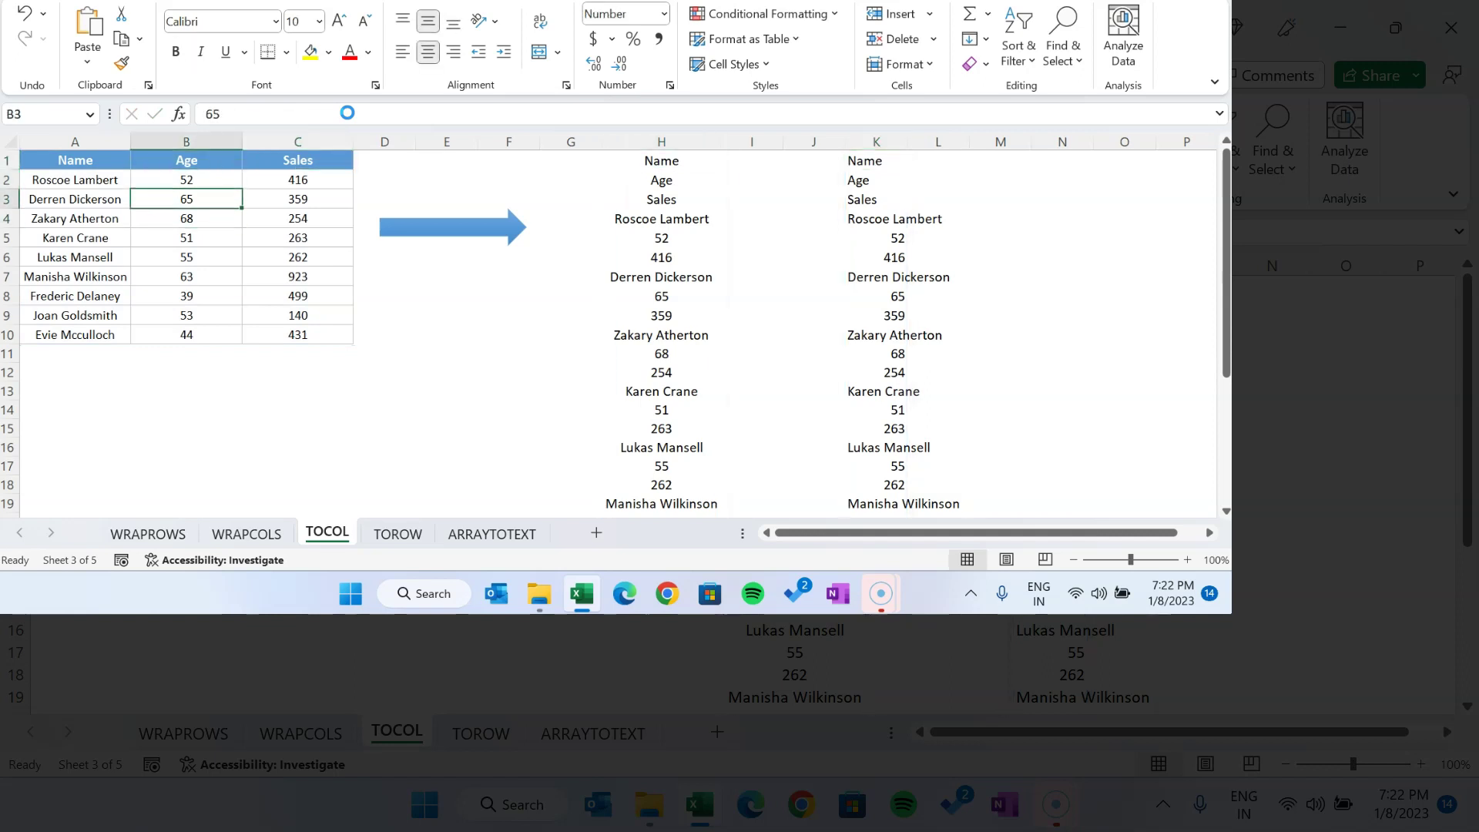
key(shift+Right)
key(Delete)
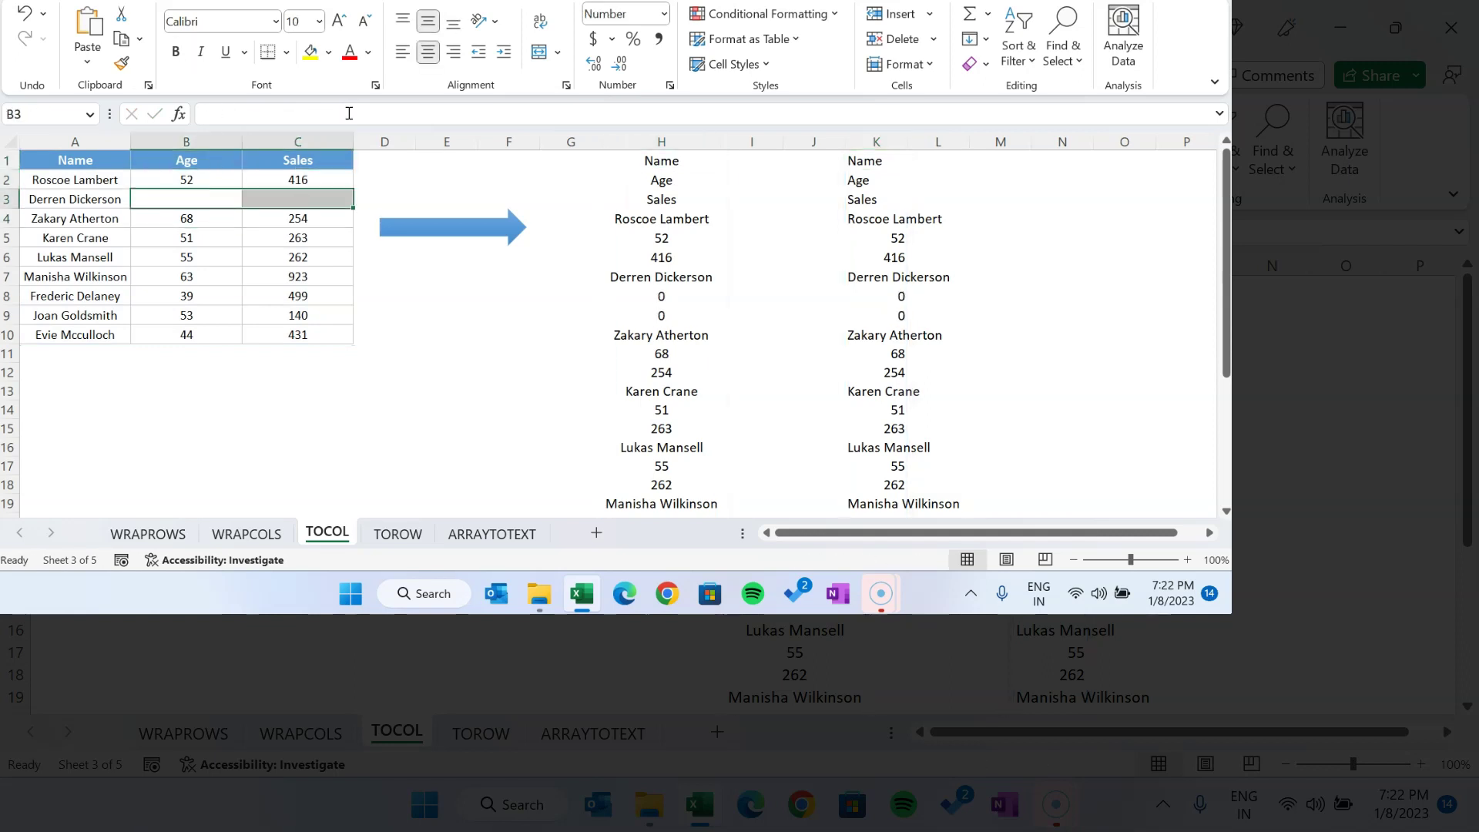
key(Down)
key(shift+Right)
key(Delete)
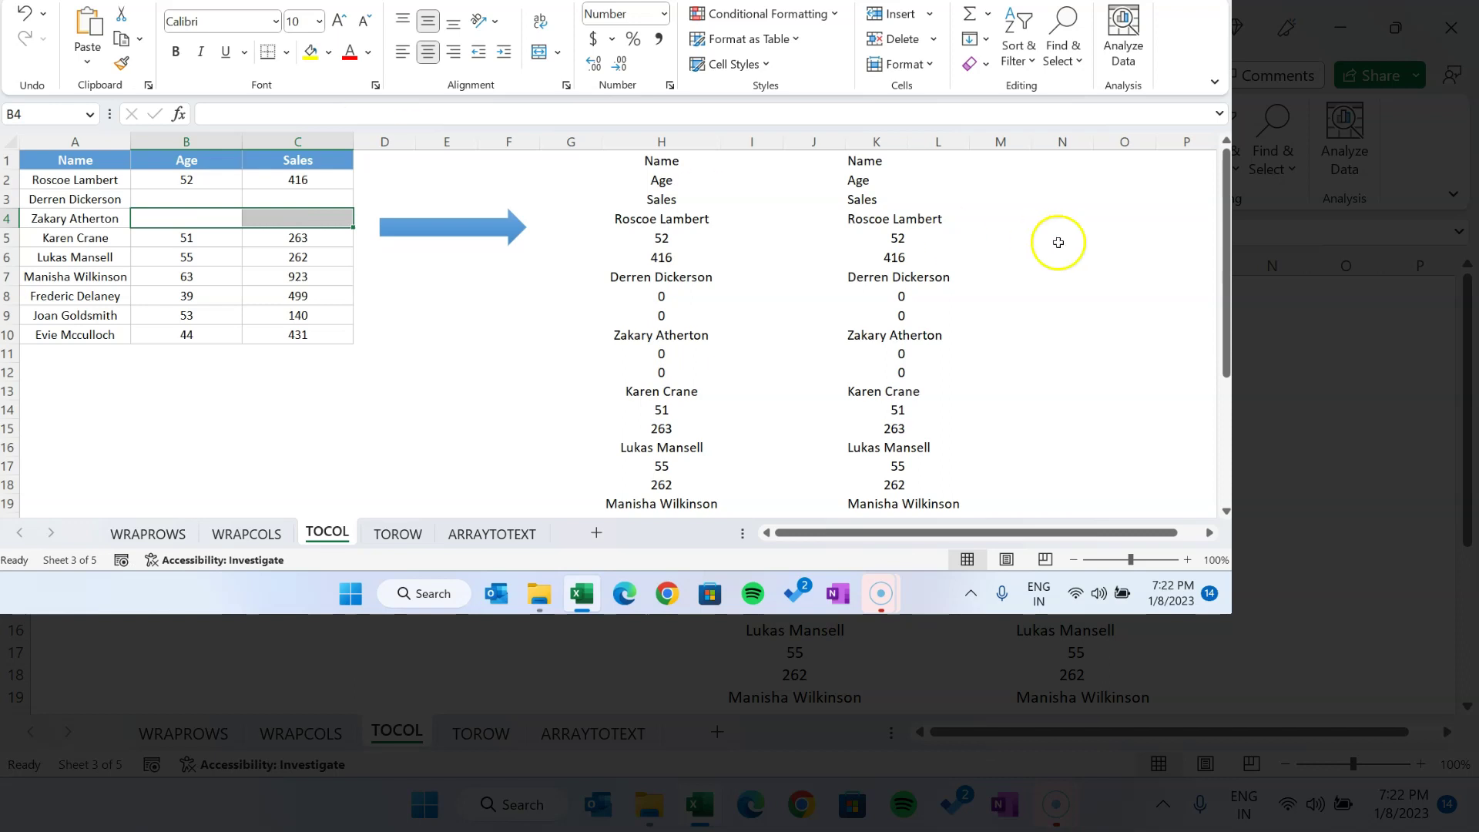
click(1009, 301)
drag(886, 299, 901, 316)
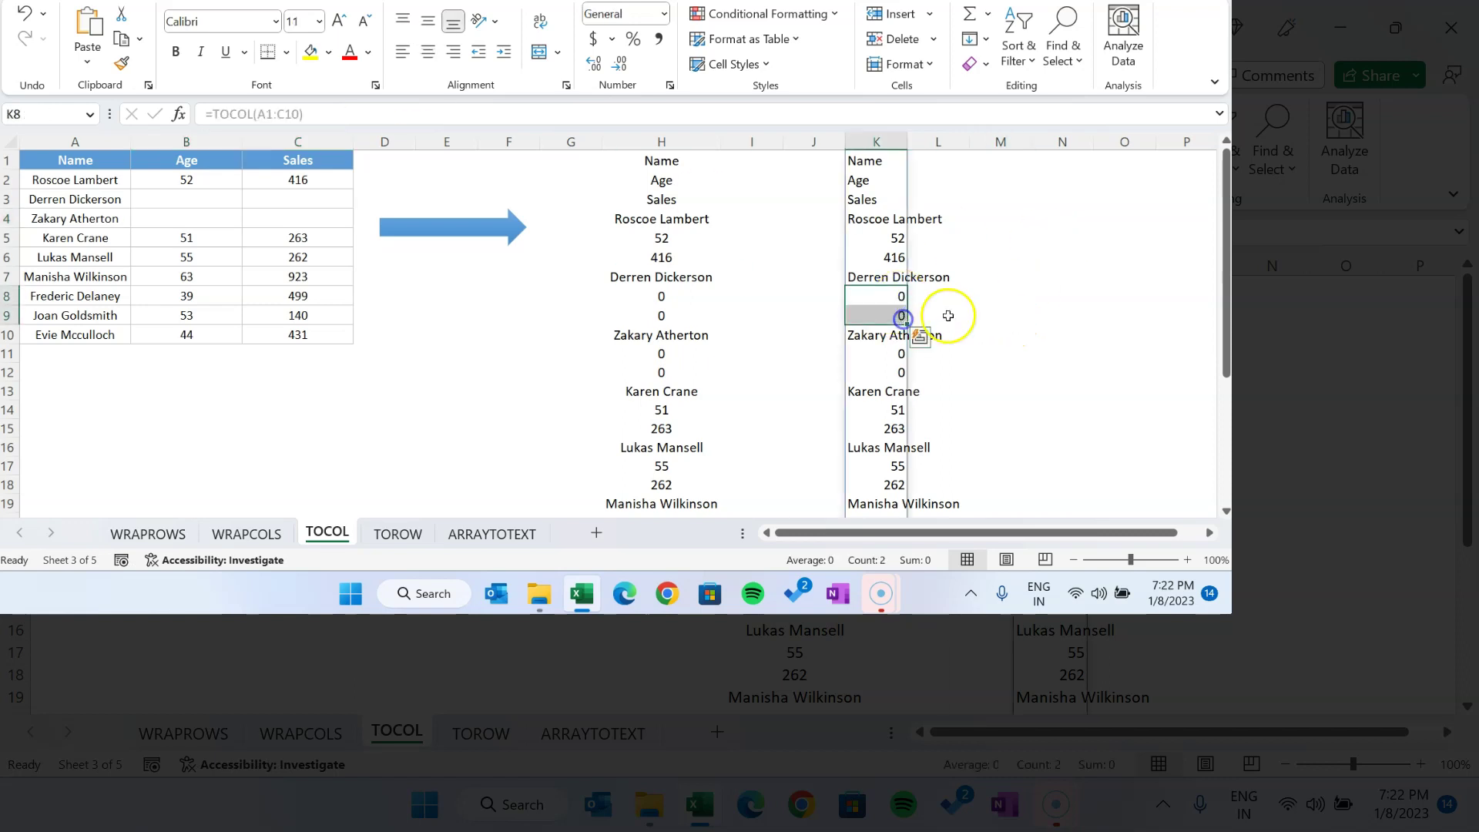
click(917, 141)
double_click(906, 140)
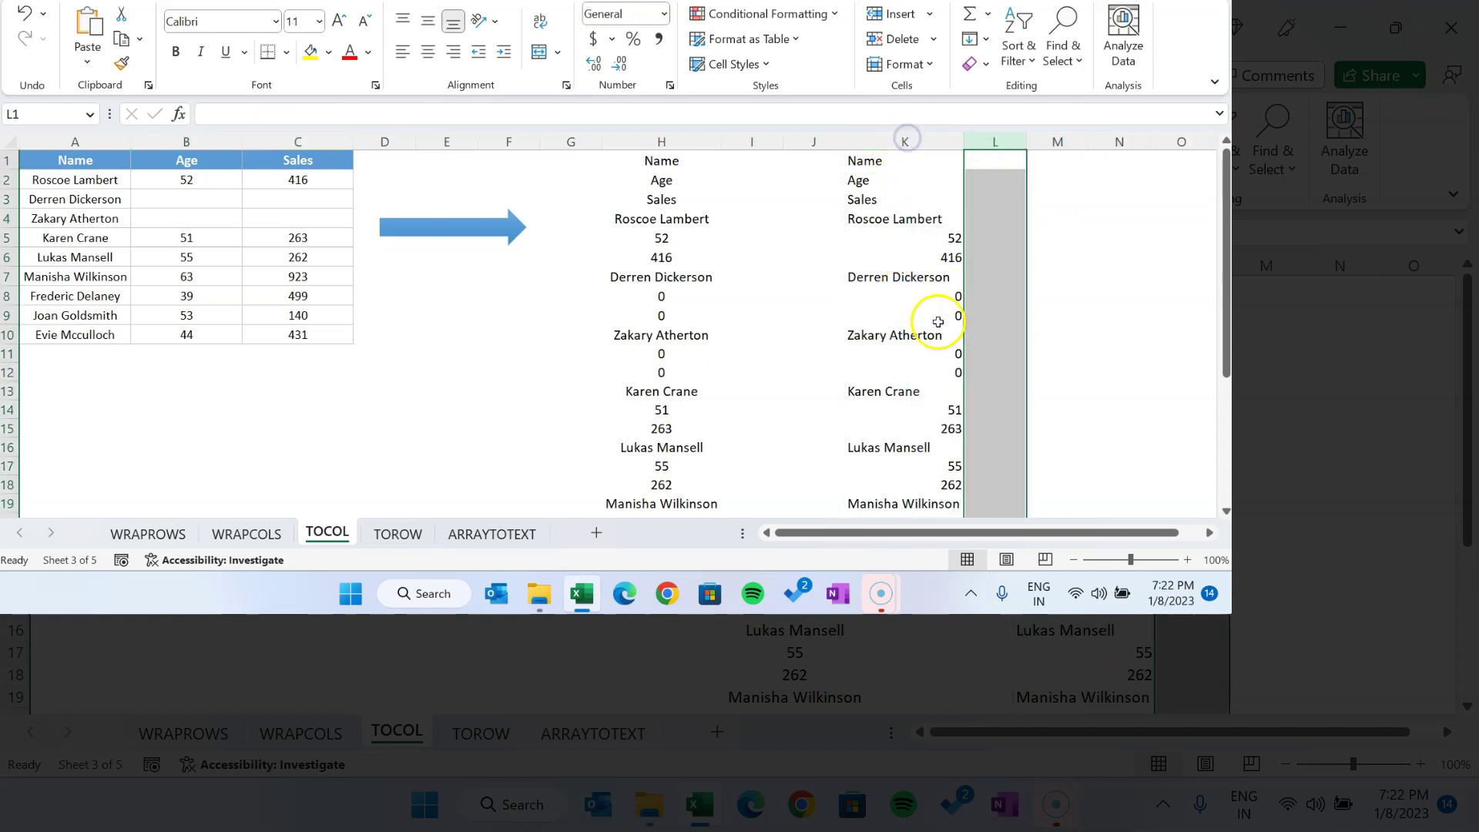
click(936, 308)
drag(943, 353, 941, 370)
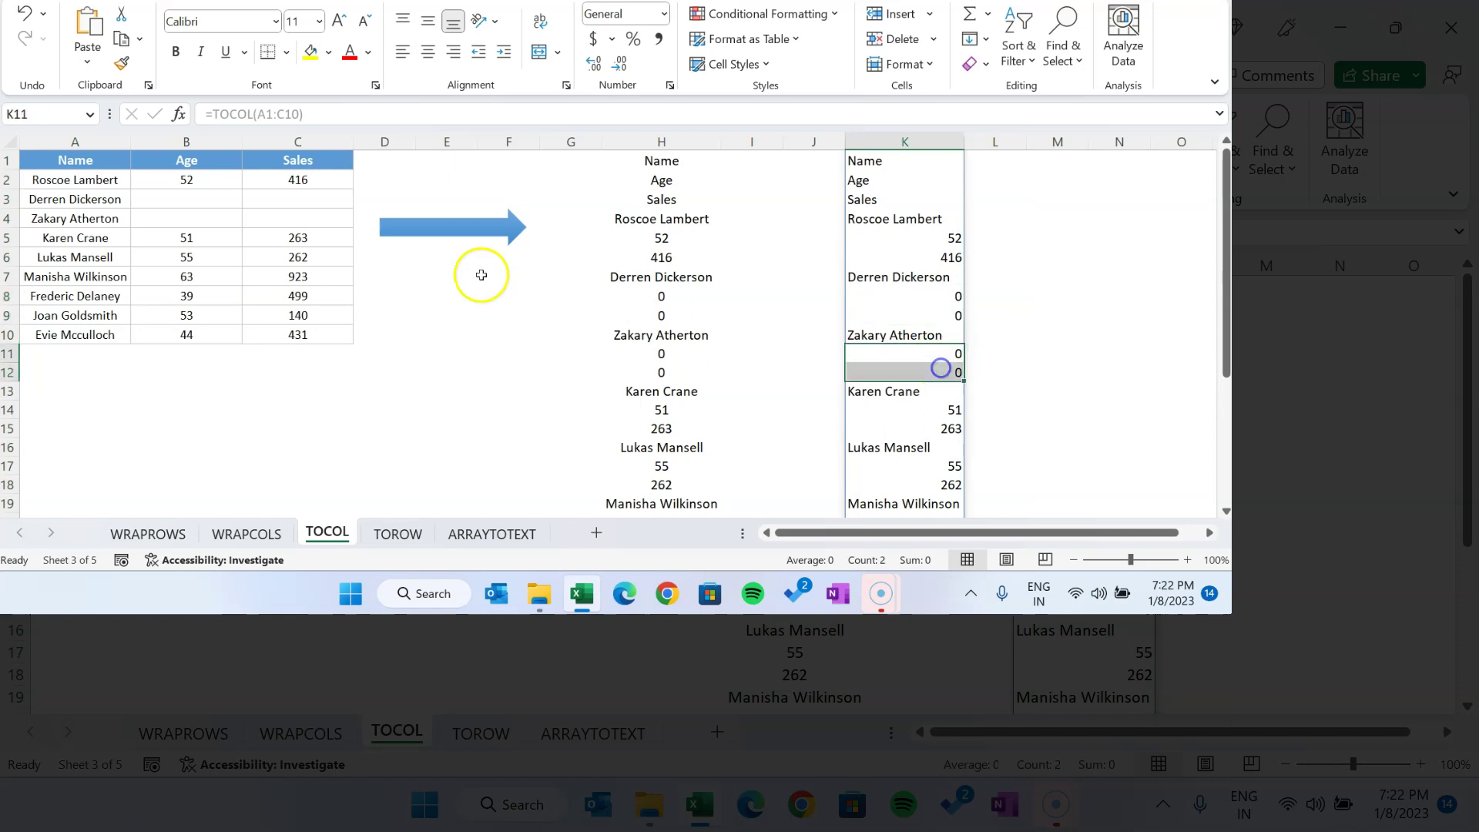
click(158, 218)
text(=na)
key(Tab)
key(Tab)
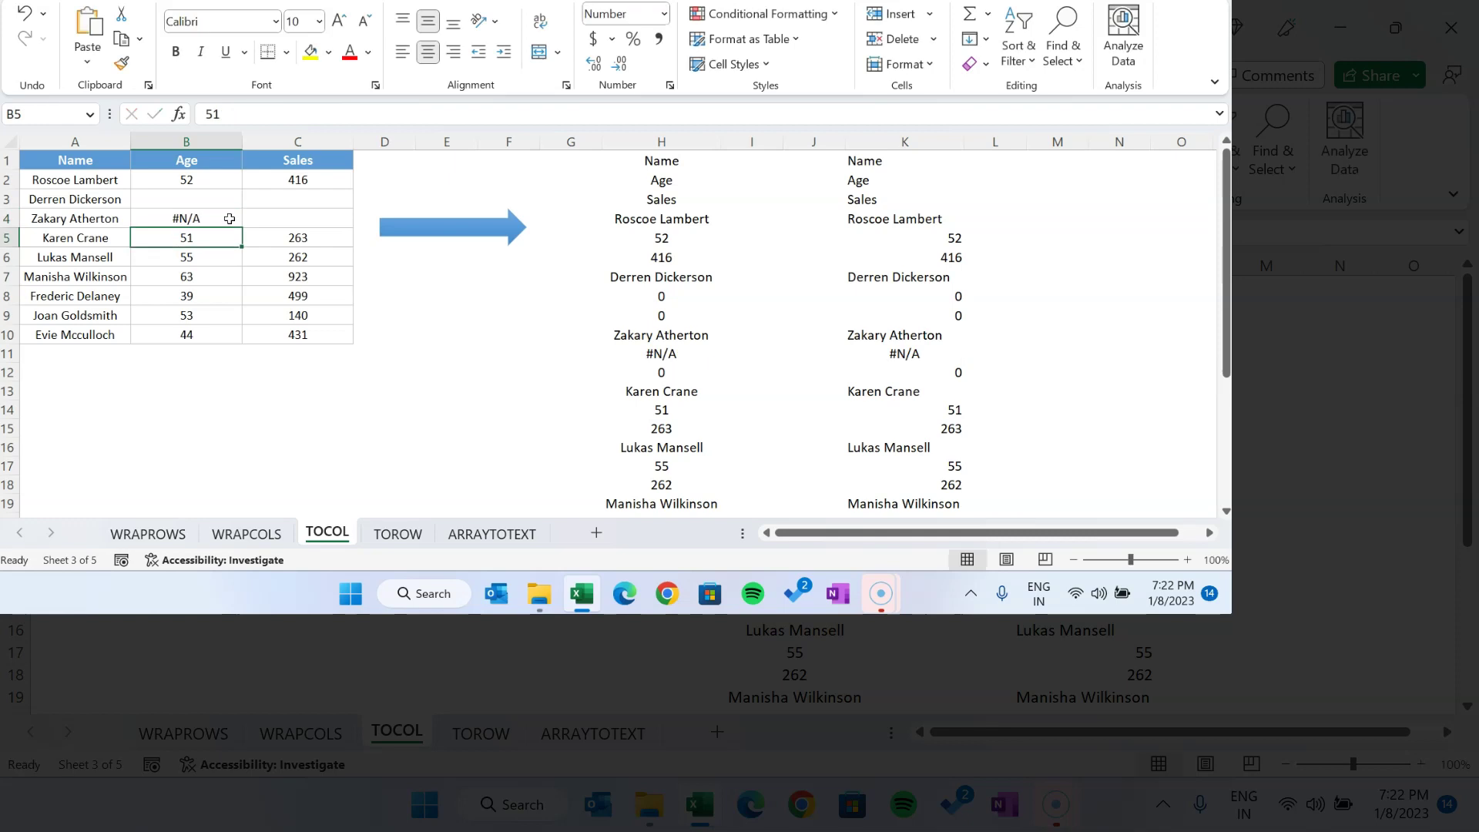
key(ctrl+r)
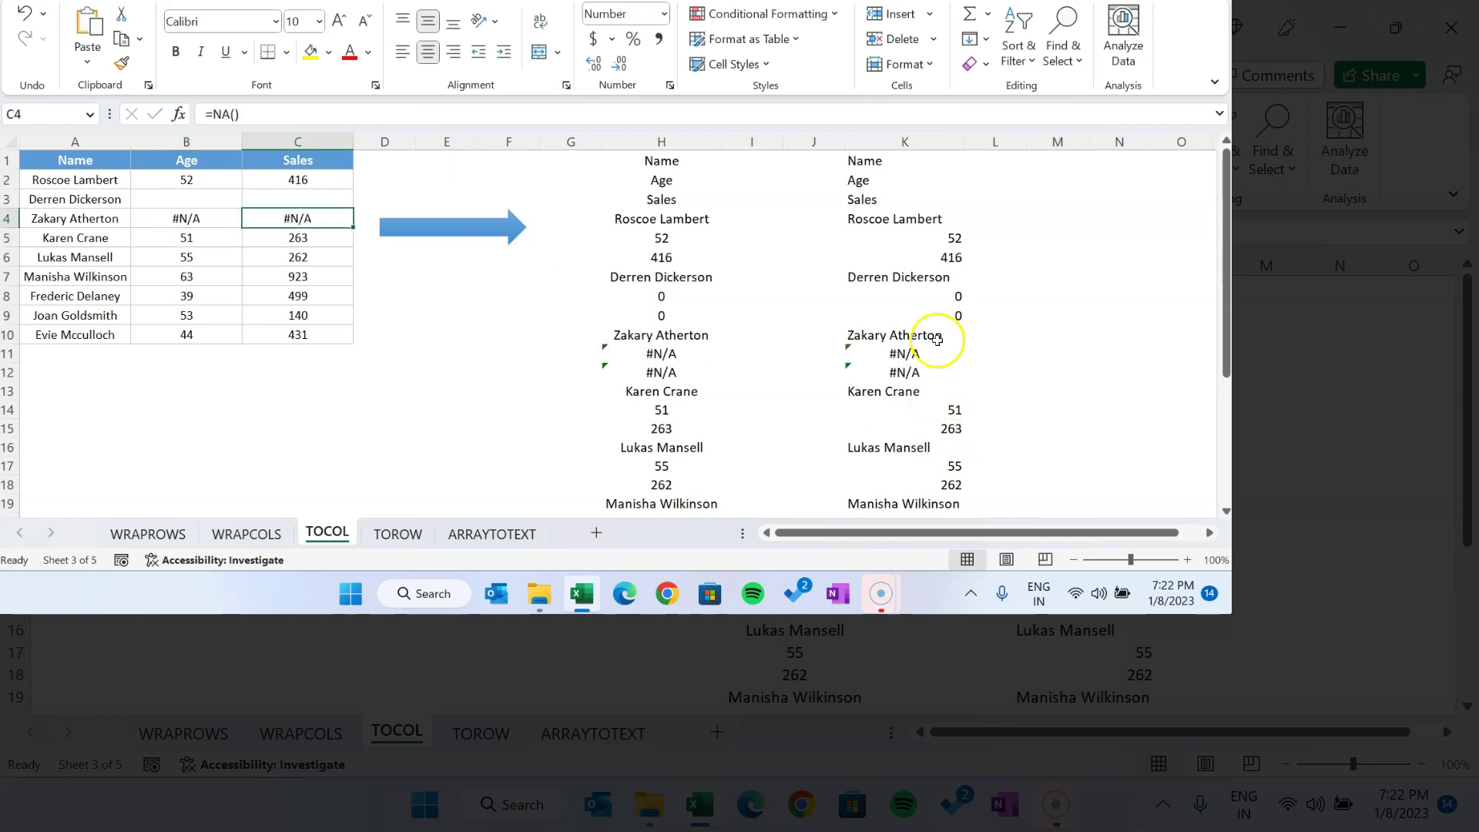
drag(907, 353, 919, 369)
drag(946, 297, 944, 312)
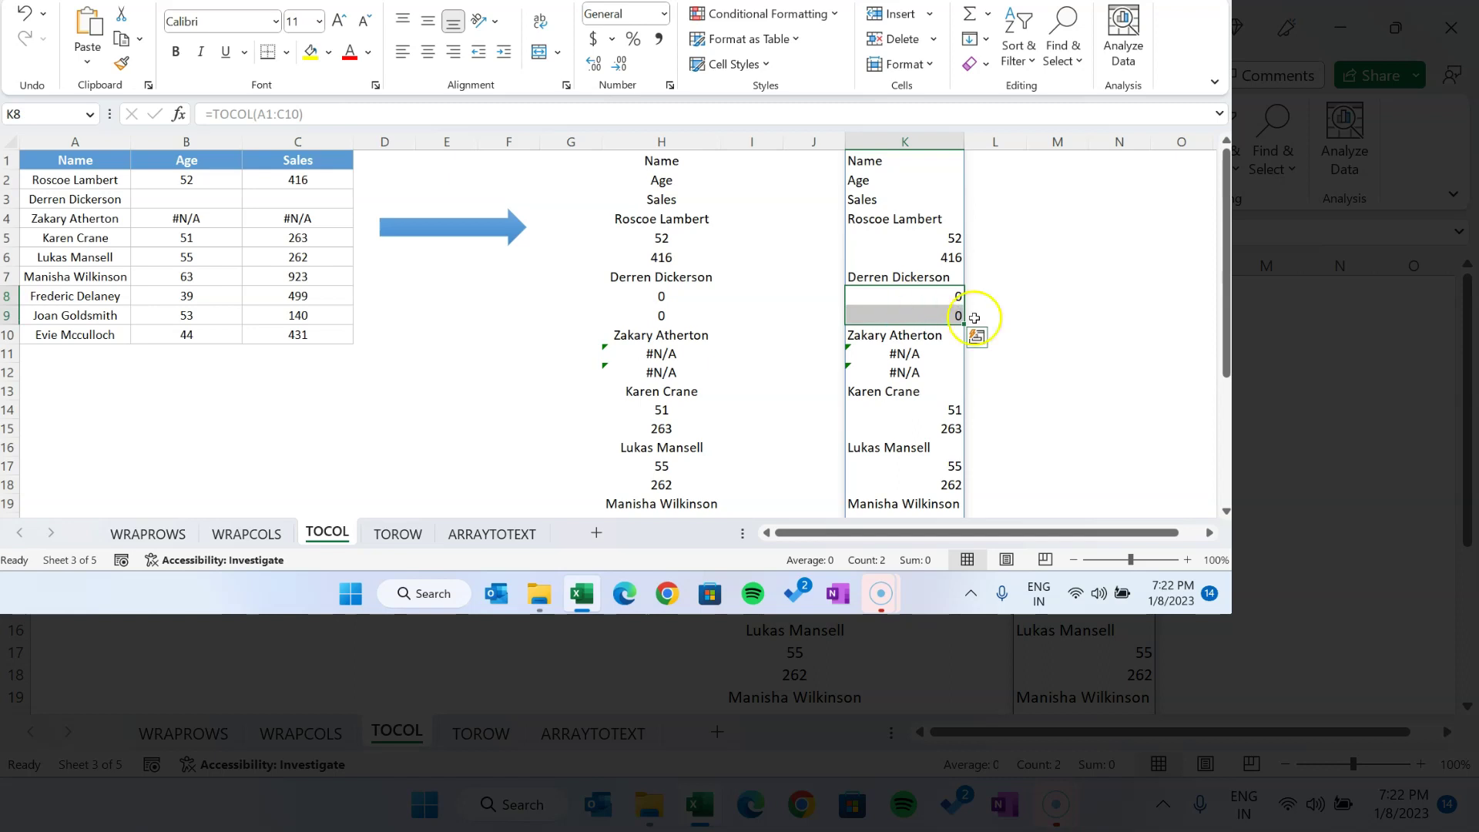
click(865, 160)
click(358, 121)
Change K1 to =TOCOL(A1:C10,1) to skip blank cells, then review the resulting list.
key(BackSpace)
text(,)
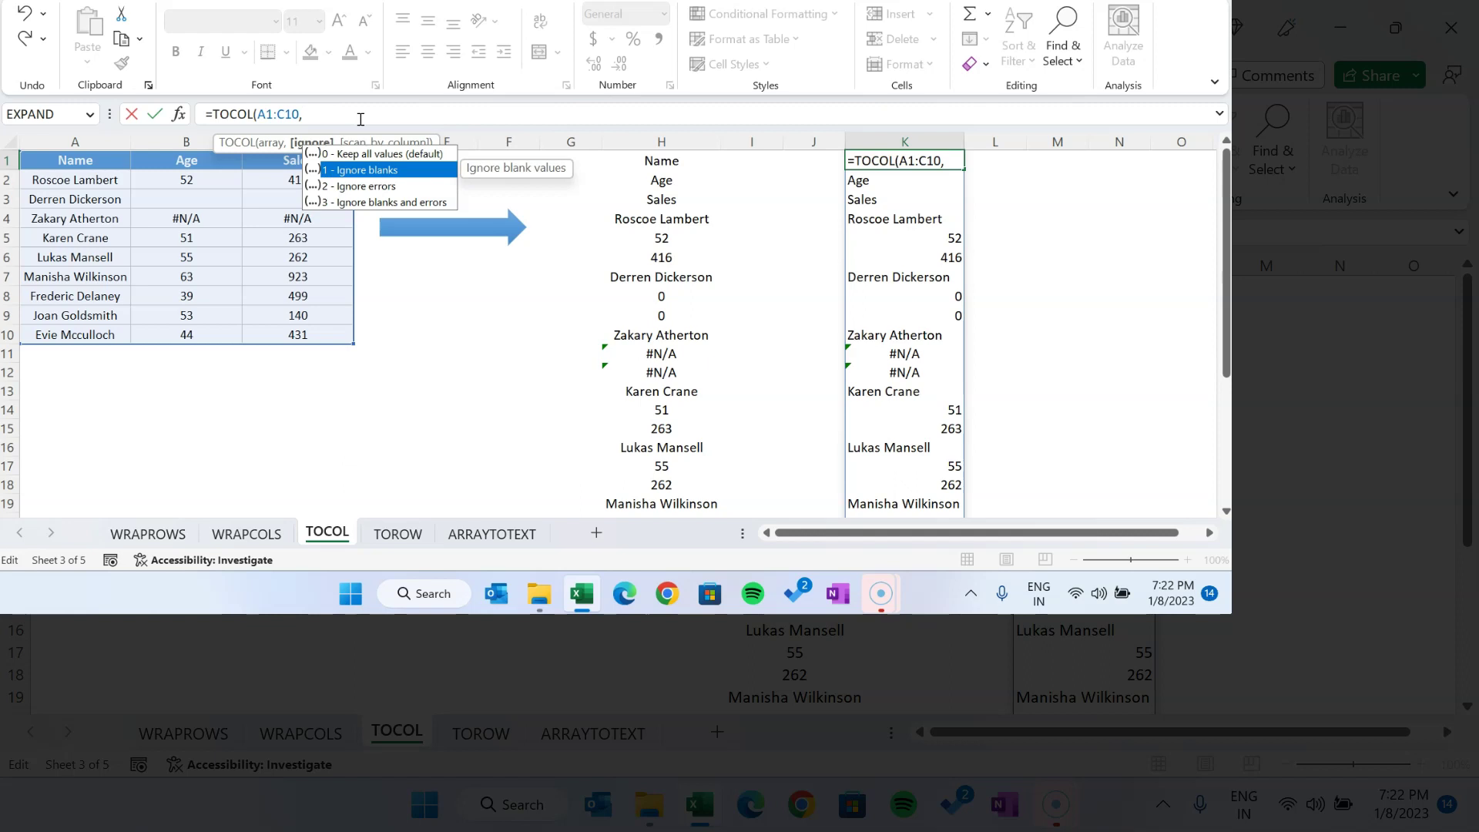
text(1))
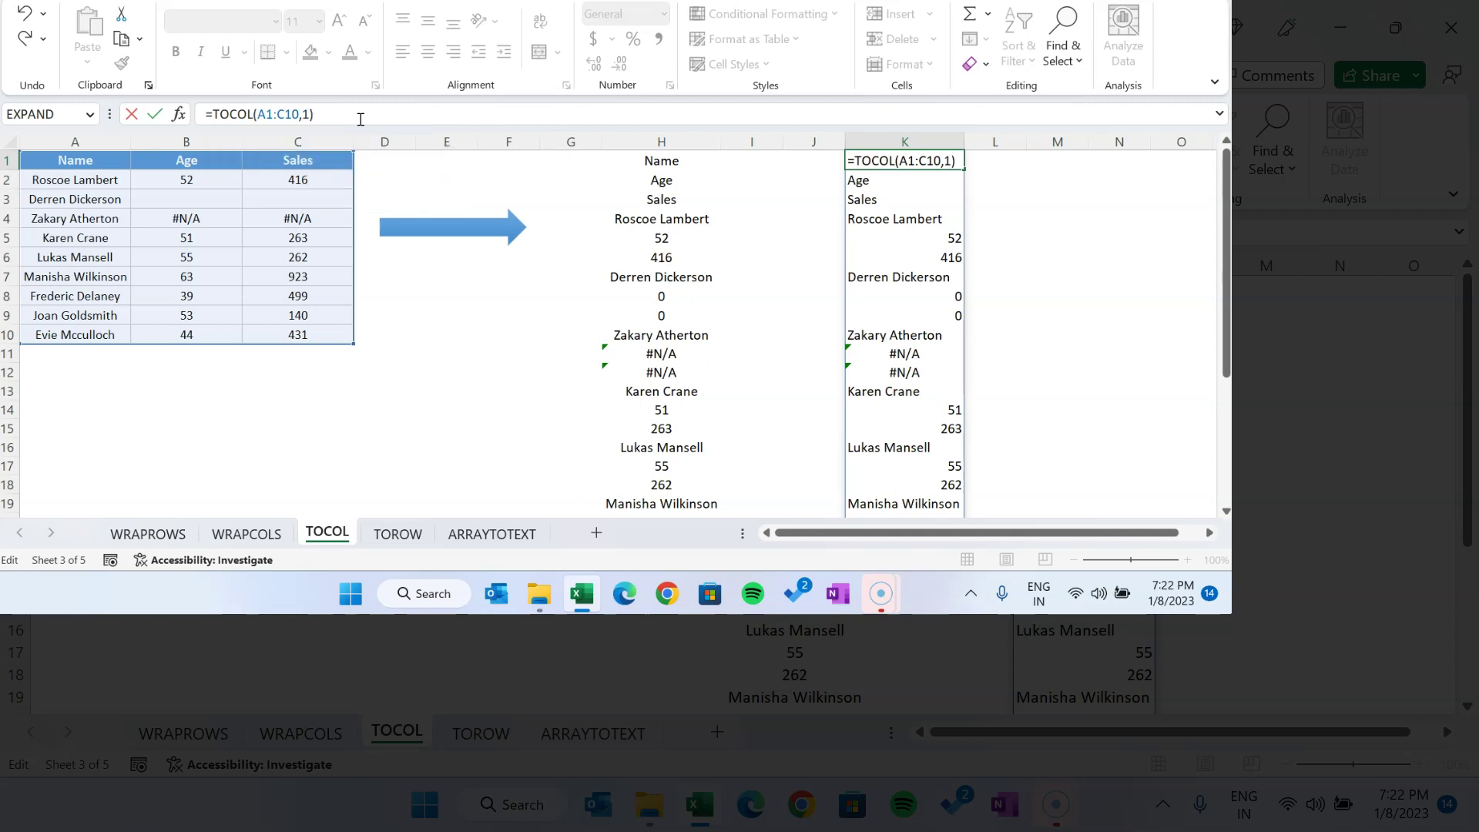
key(Return)
click(916, 276)
key(ctrl+Down)
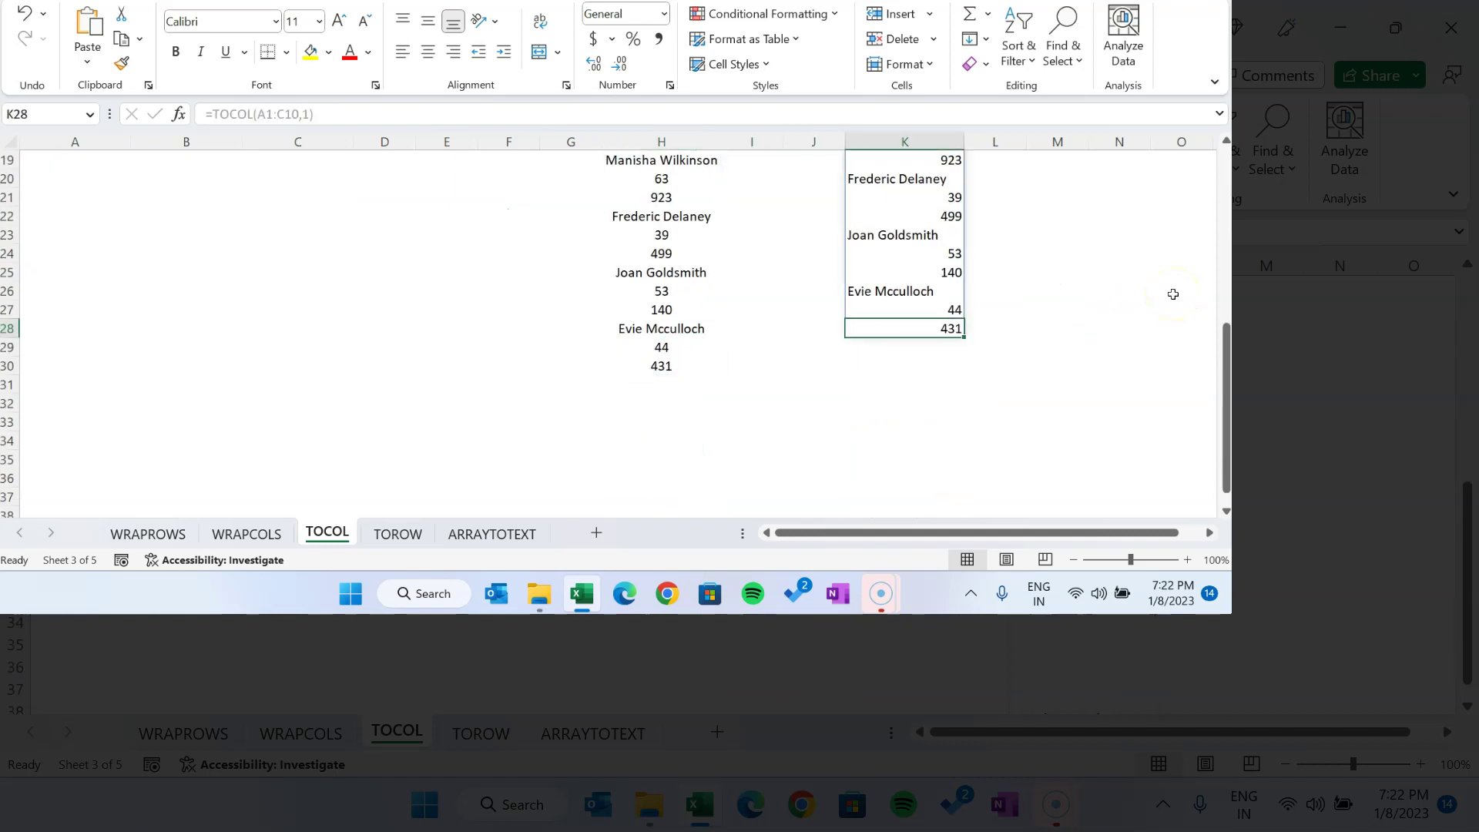
key(ctrl+Up)
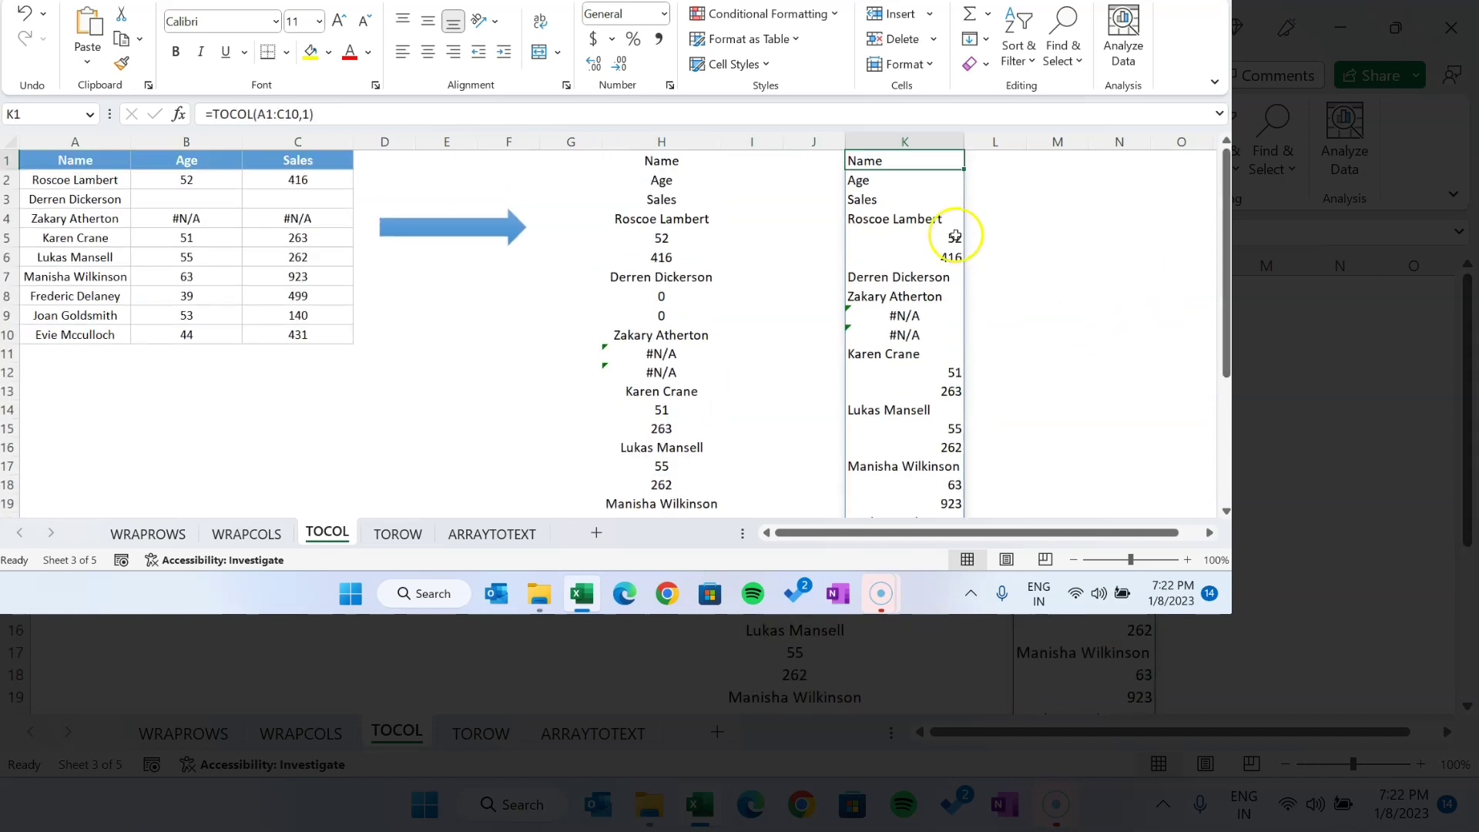
Switch the ignore argument to 2, which leaves the blank-cell zeros still listed.
click(302, 117)
key(BackSpace)
text(2)
key(Return)
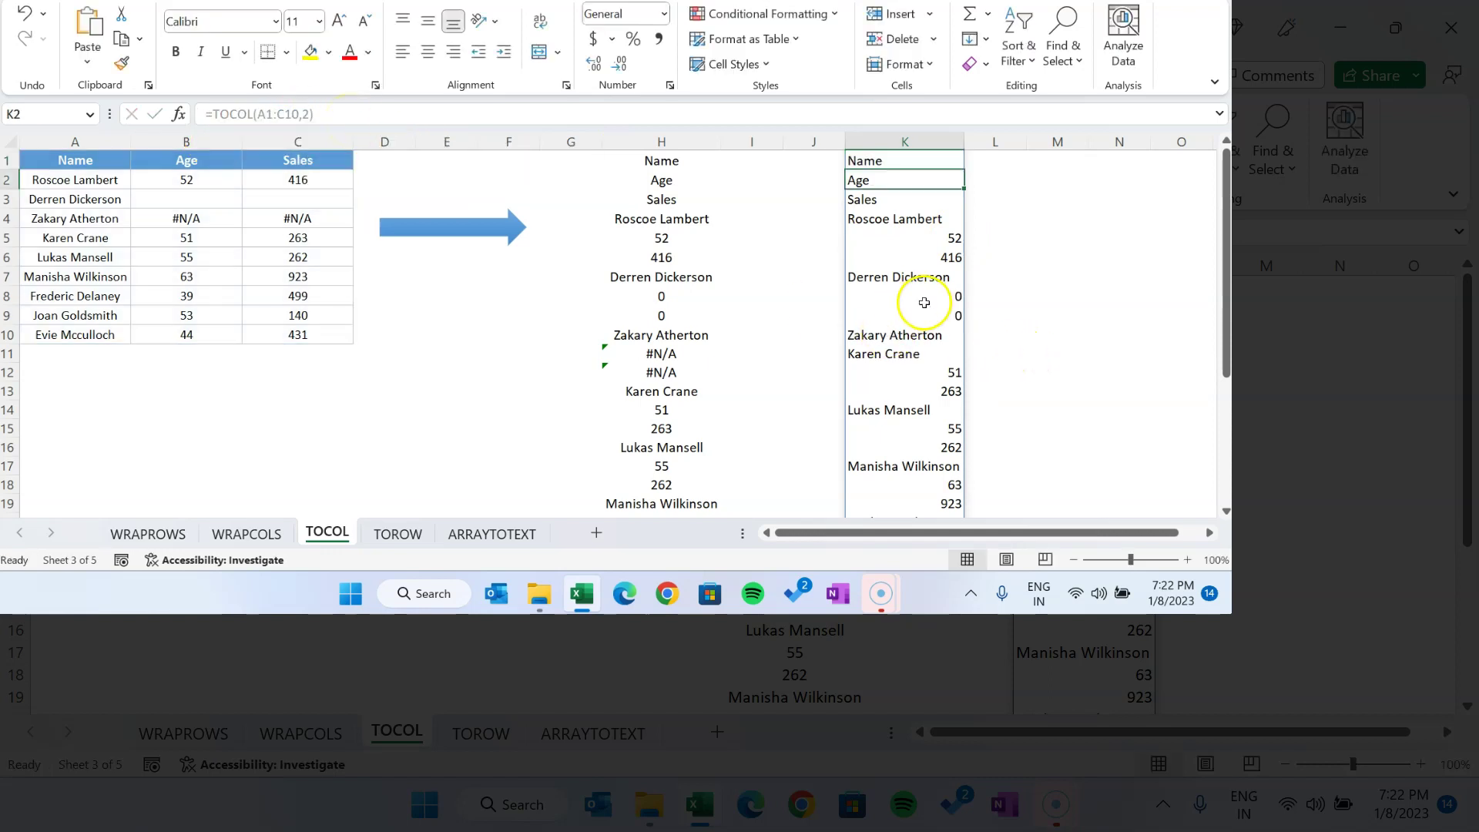
drag(945, 297, 940, 312)
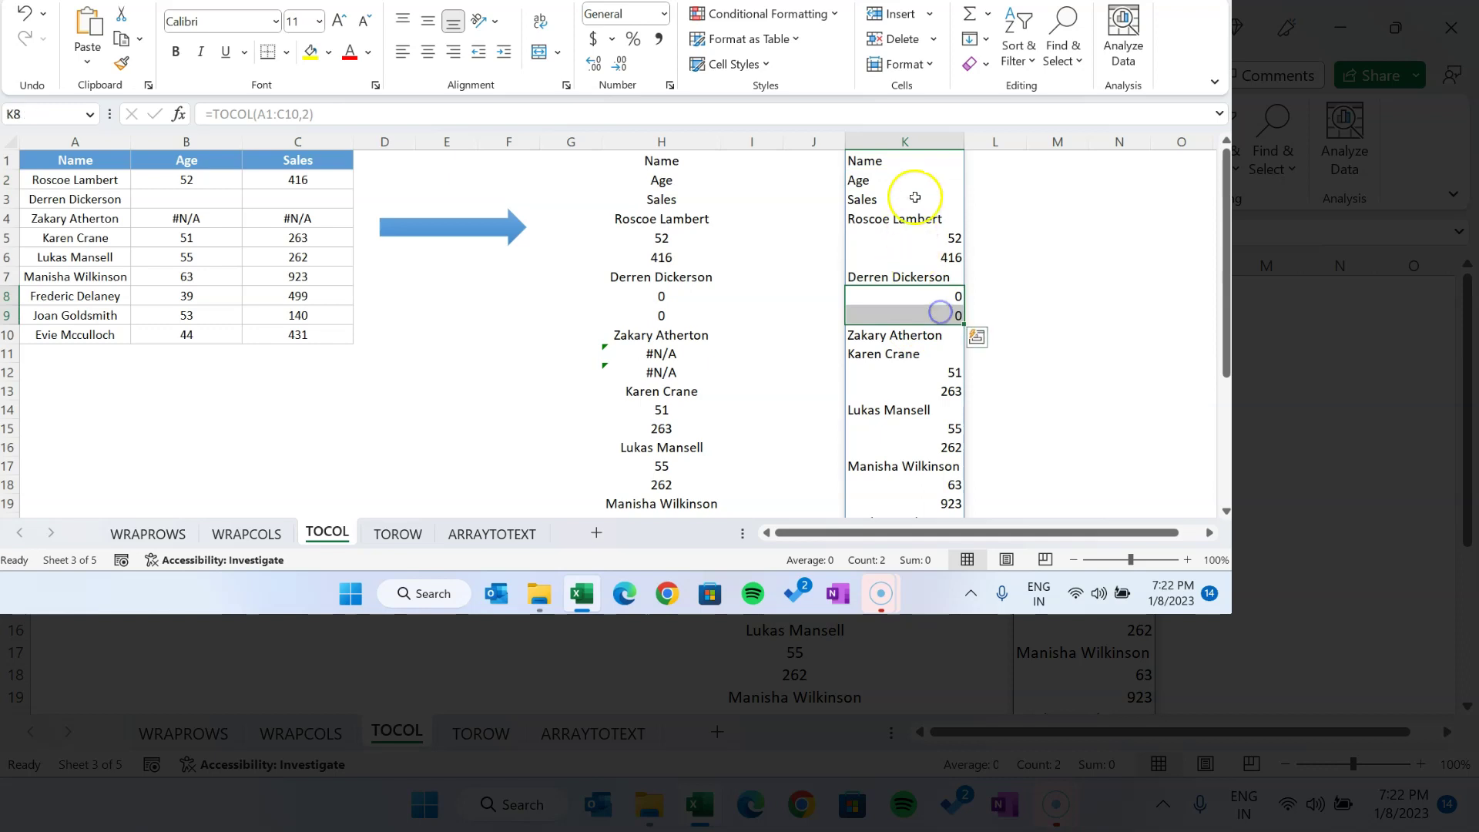
Set the ignore argument to 3 so both blanks and #N/A errors are skipped.
click(899, 159)
click(396, 112)
key(Left)
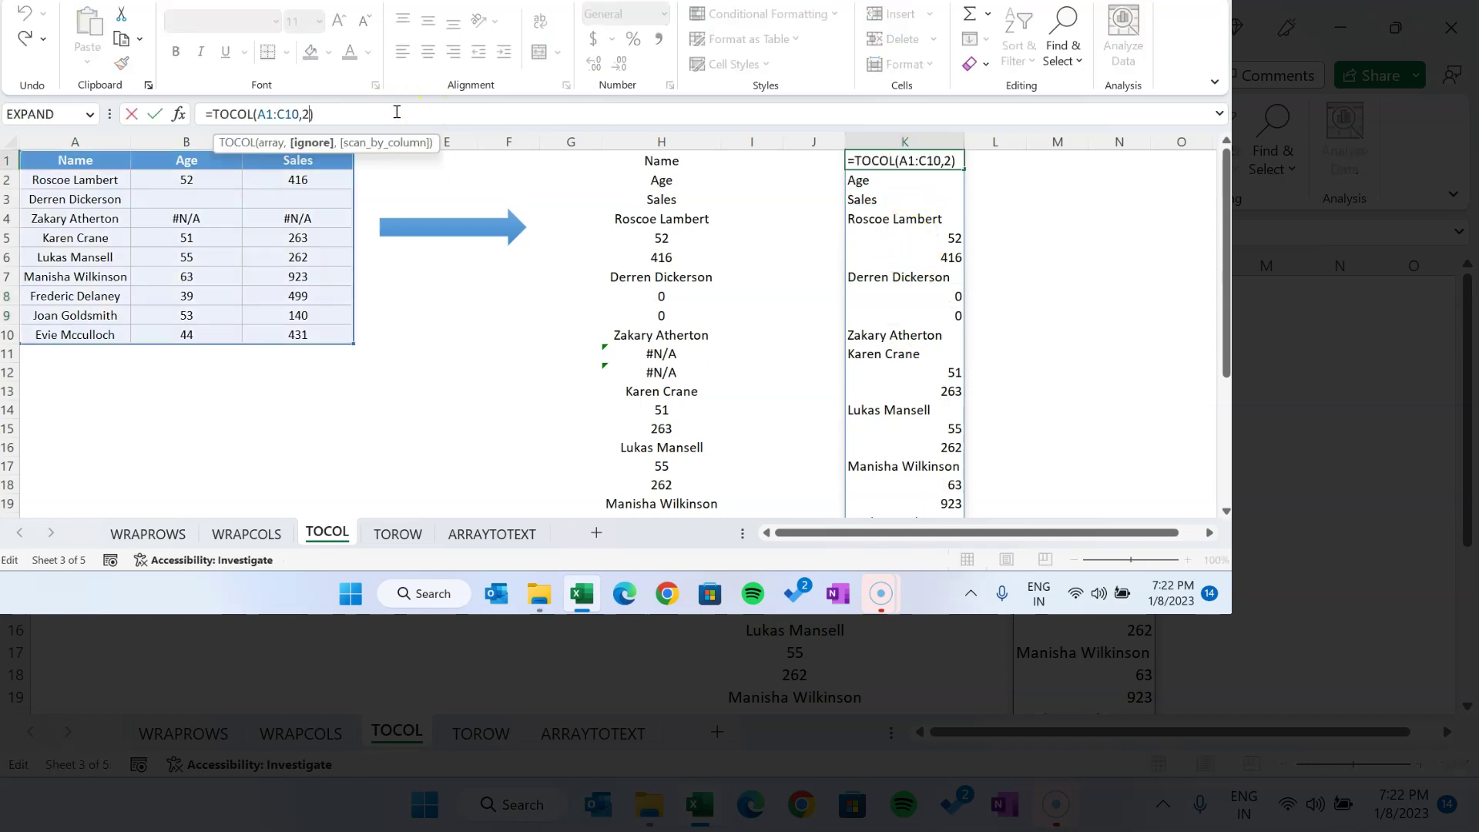
key(BackSpace)
key(Down)
key(Down)
key(Down)
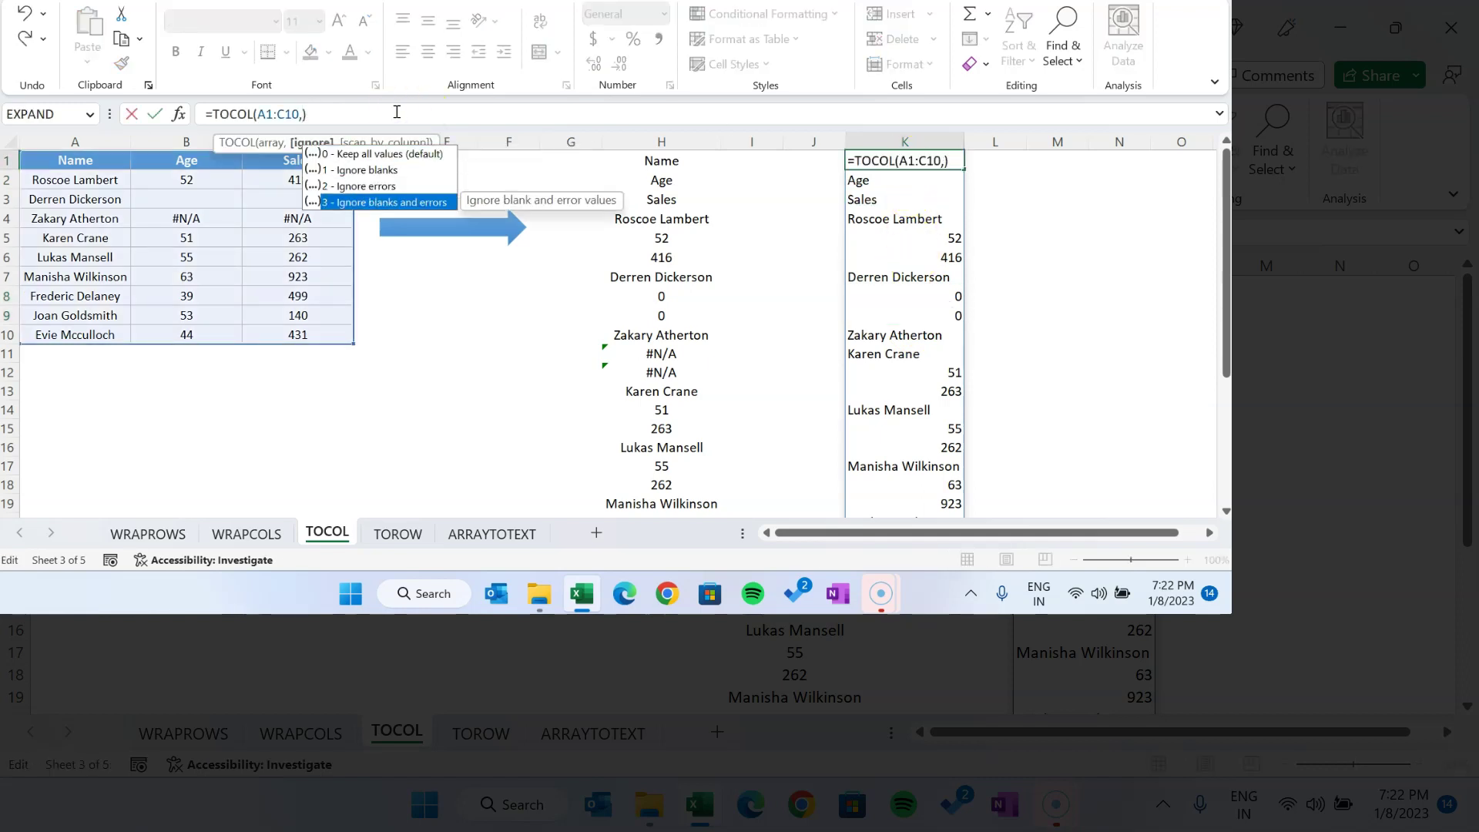
key(Tab)
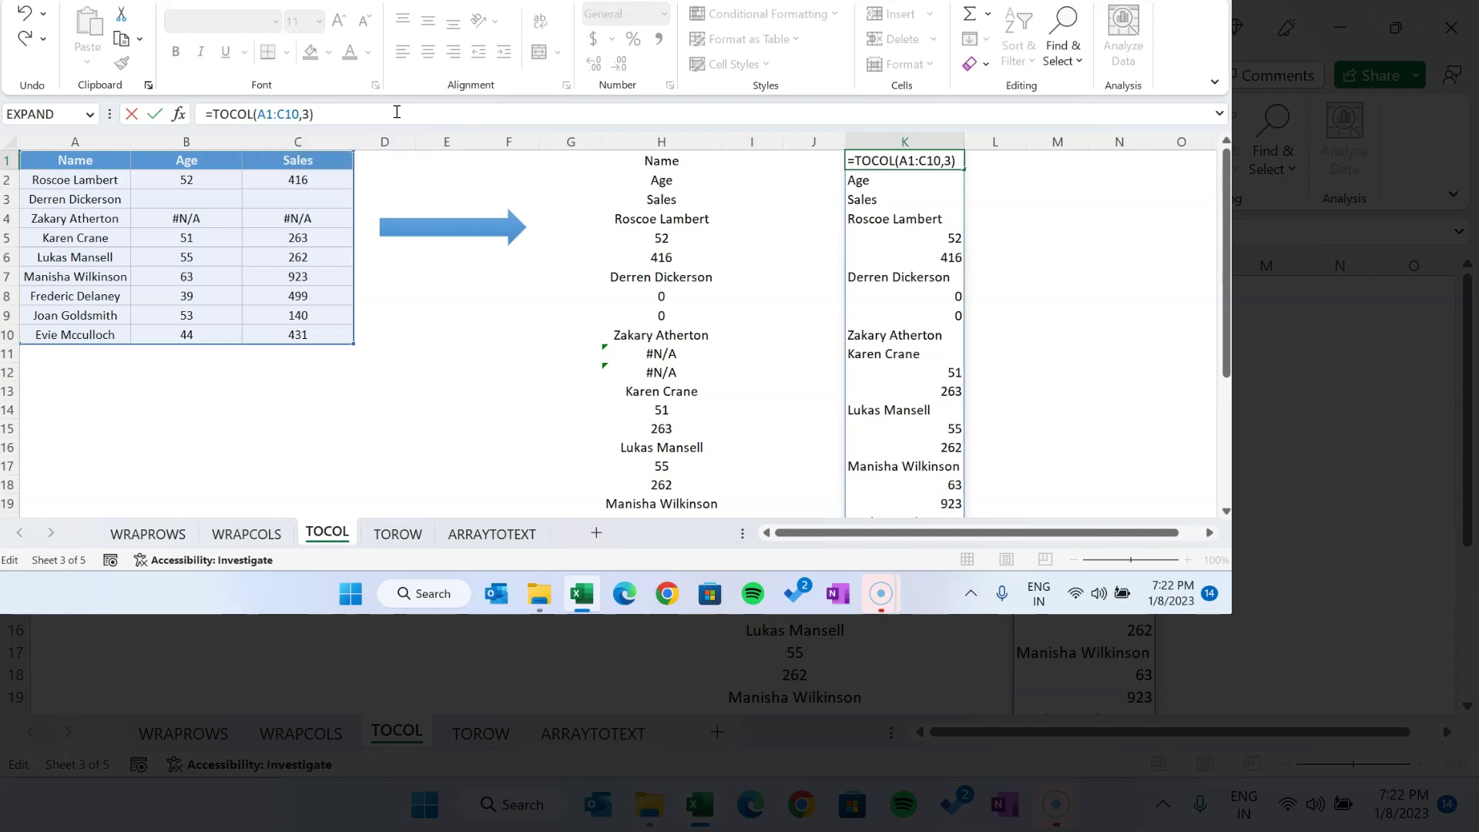
key(Return)
key(ctrl+Down)
key(Down)
key(Up)
key(ctrl+Up)
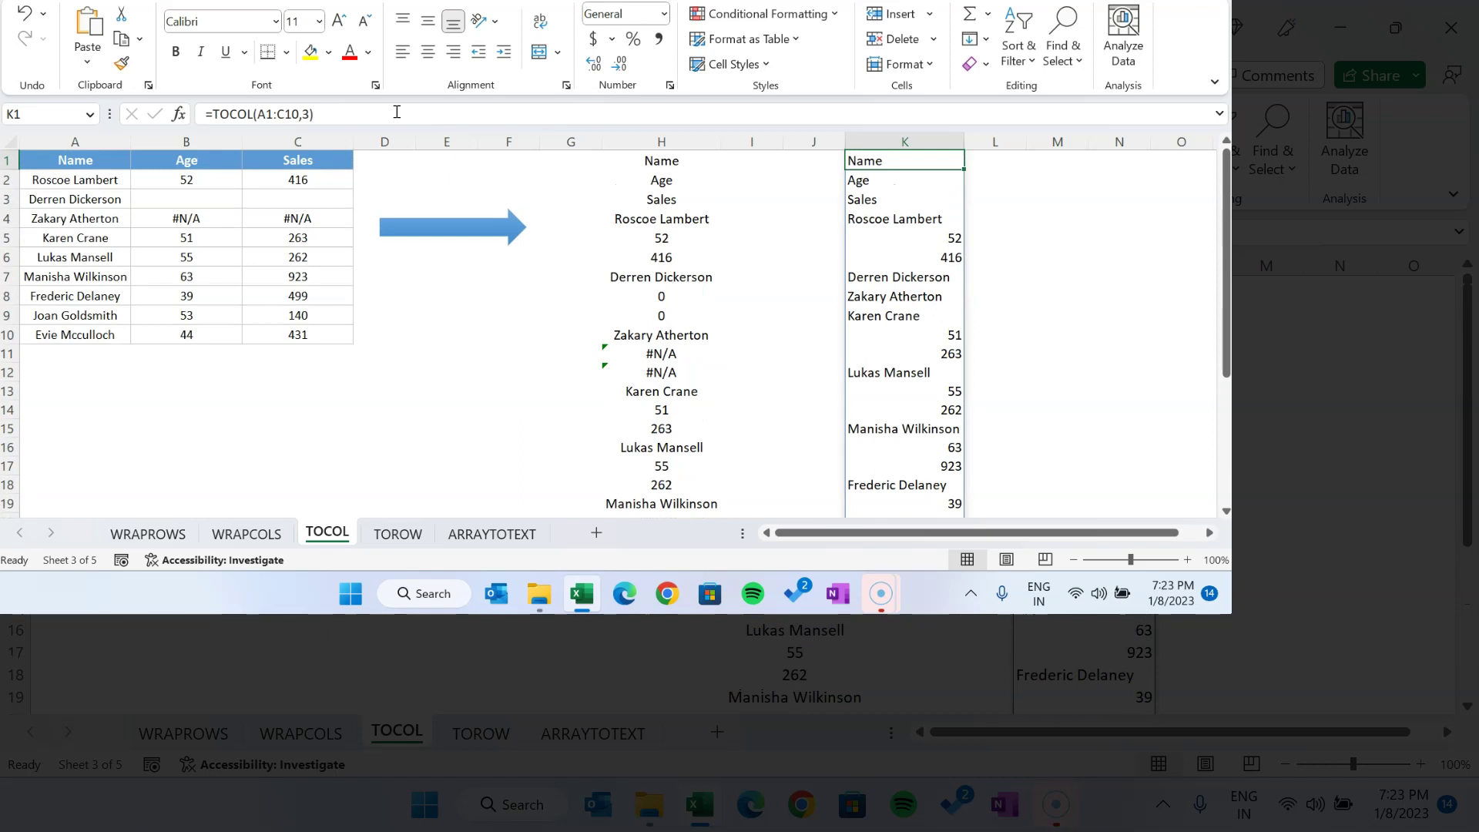
click(220, 214)
Add a TRUE scan_by_column argument to the K1 TOCOL formula.
click(348, 115)
key(BackSpace)
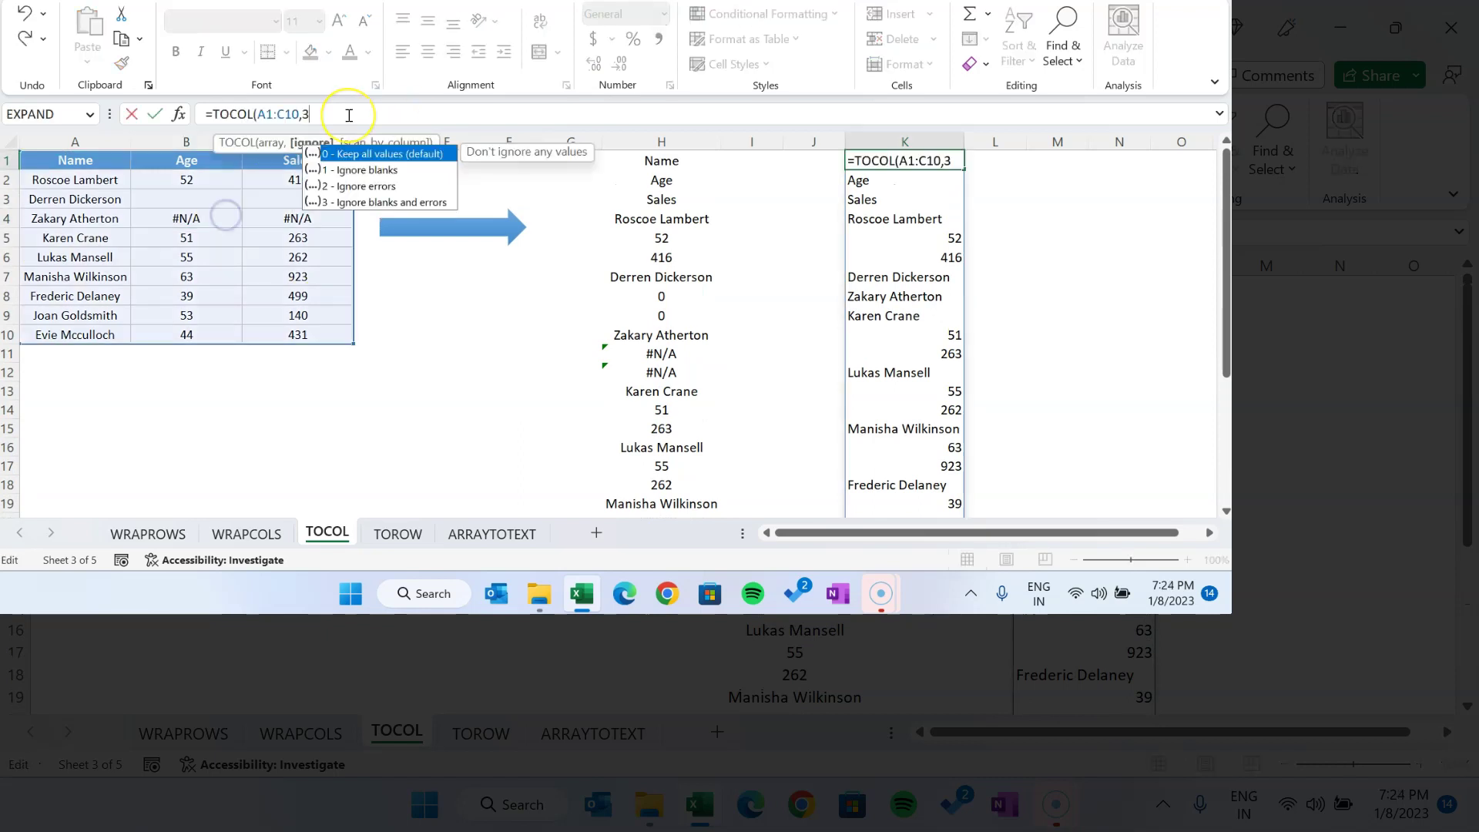
text(,)
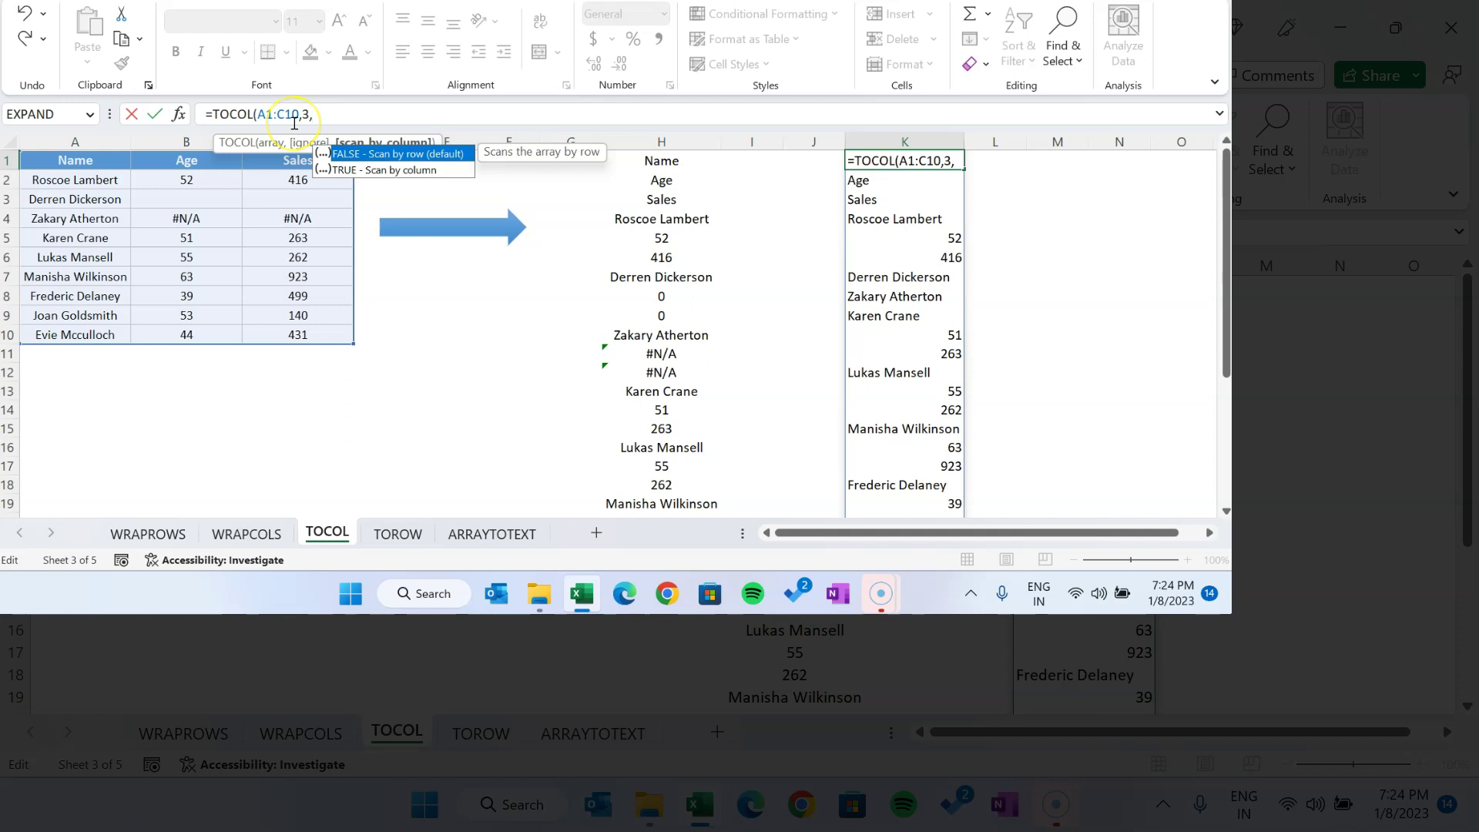
key(Down)
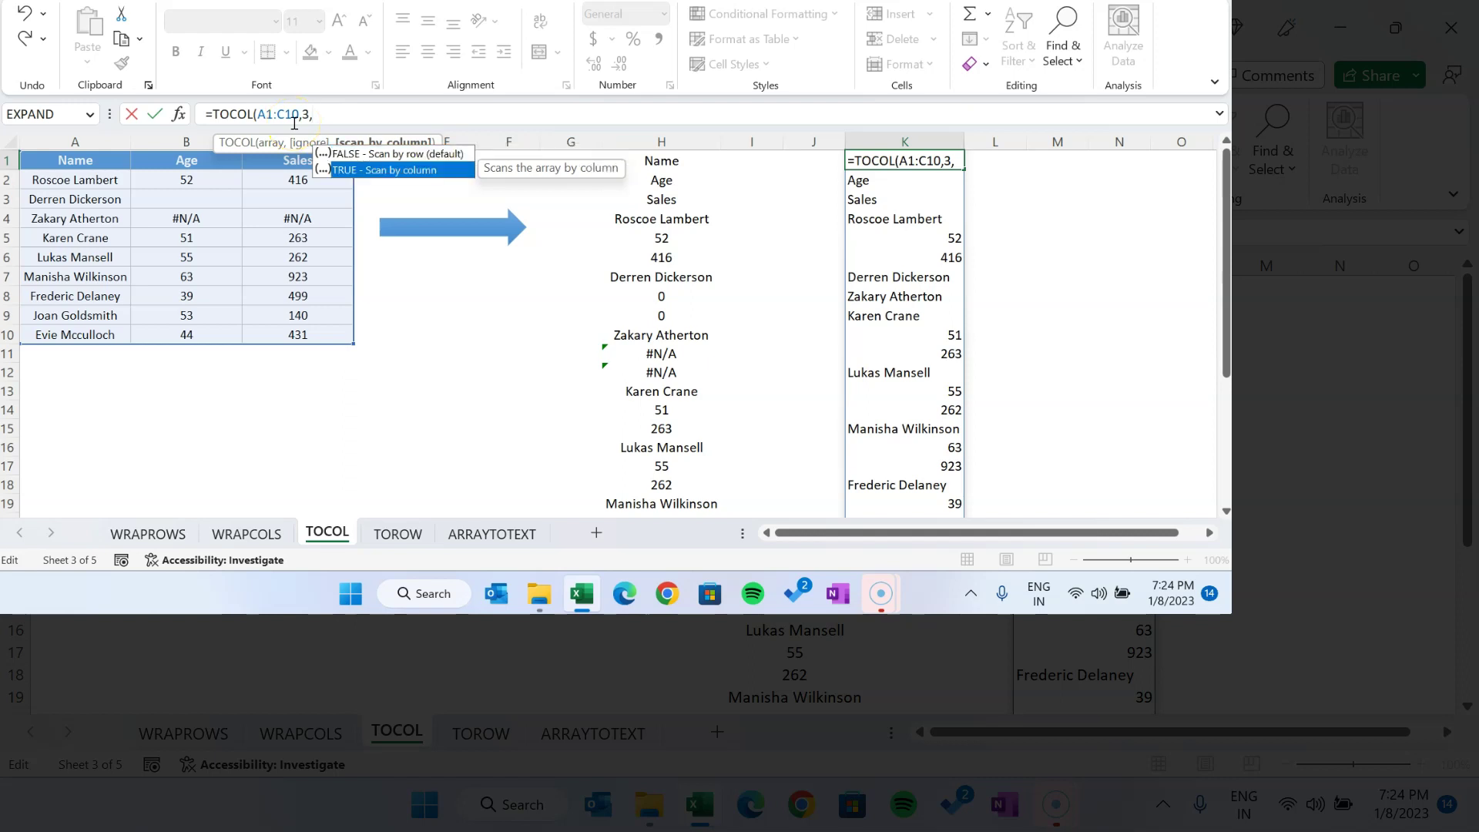
key(Tab)
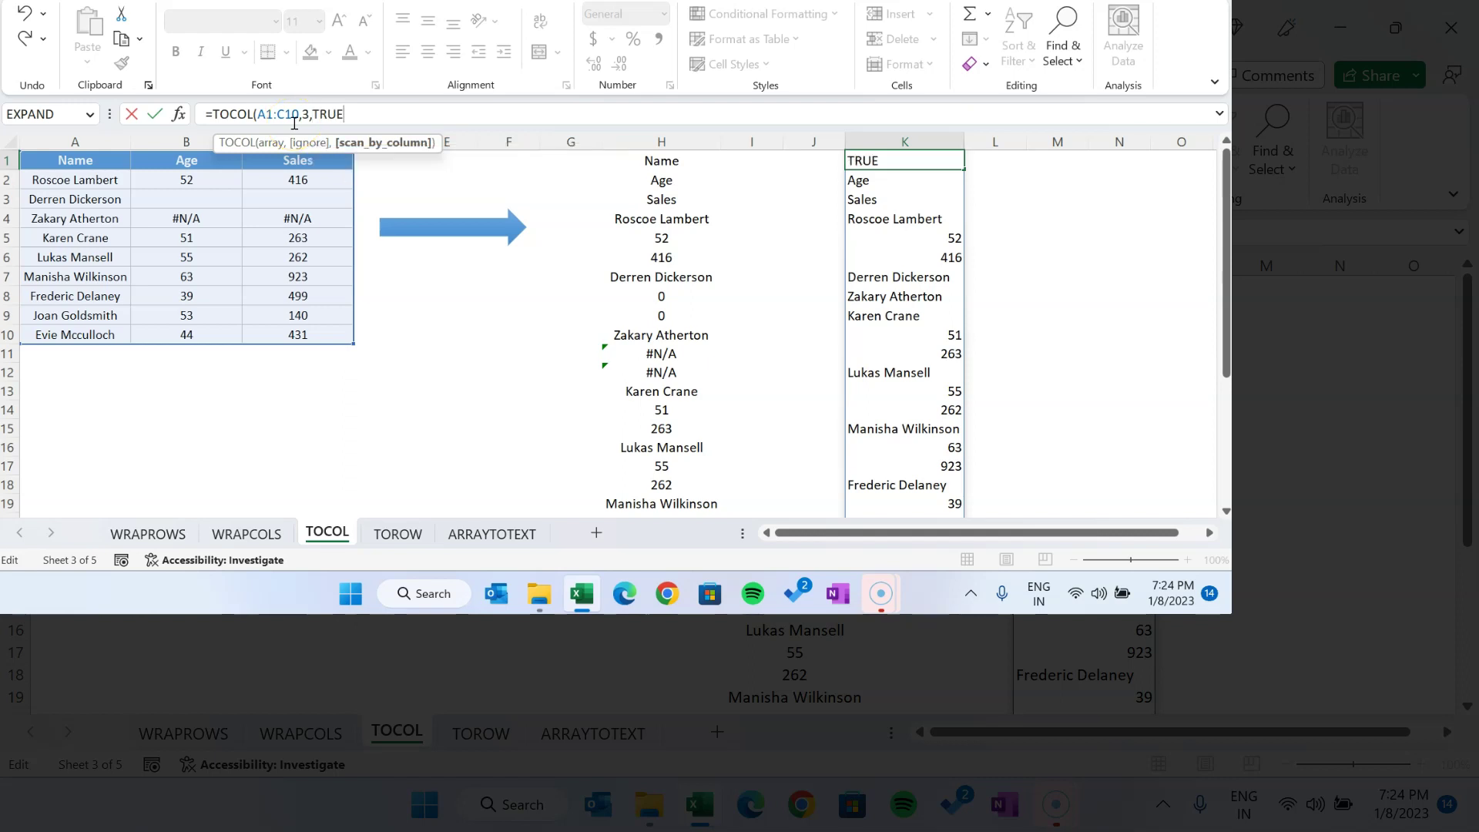
key(Return)
Inspect the column-scanned list: ten names first, then the Age and Sales blocks.
key(Up)
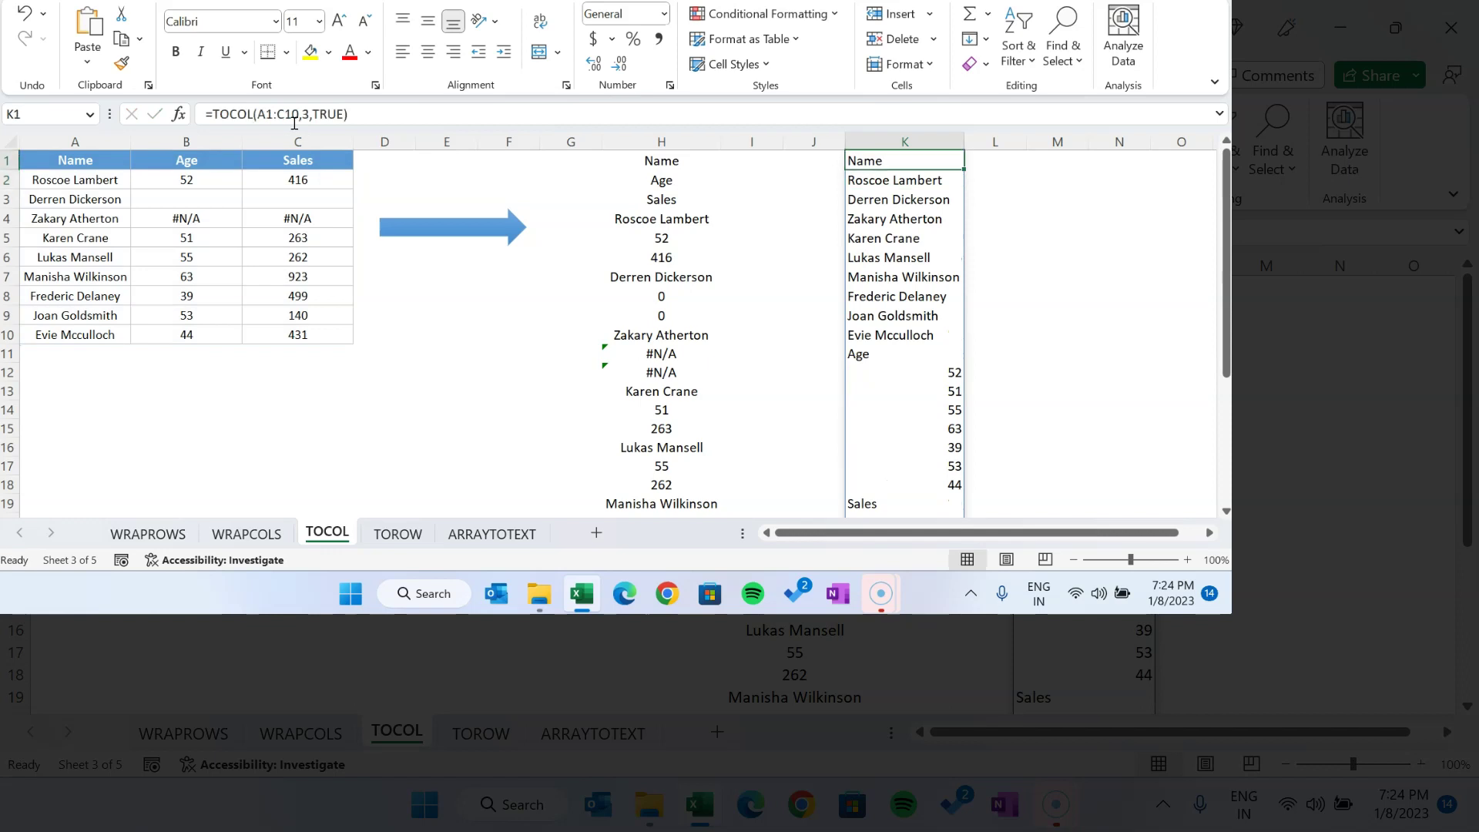
key(shift+Down)
key(shift+Down)
key(shift+Up)
key(shift+Up)
key(shift+Down)
key(shift+Down)
key(shift+Down)
key(shift+Down)
key(shift+Down)
key(shift+Down)
key(shift+Down)
key(shift+Down)
key(shift+Down)
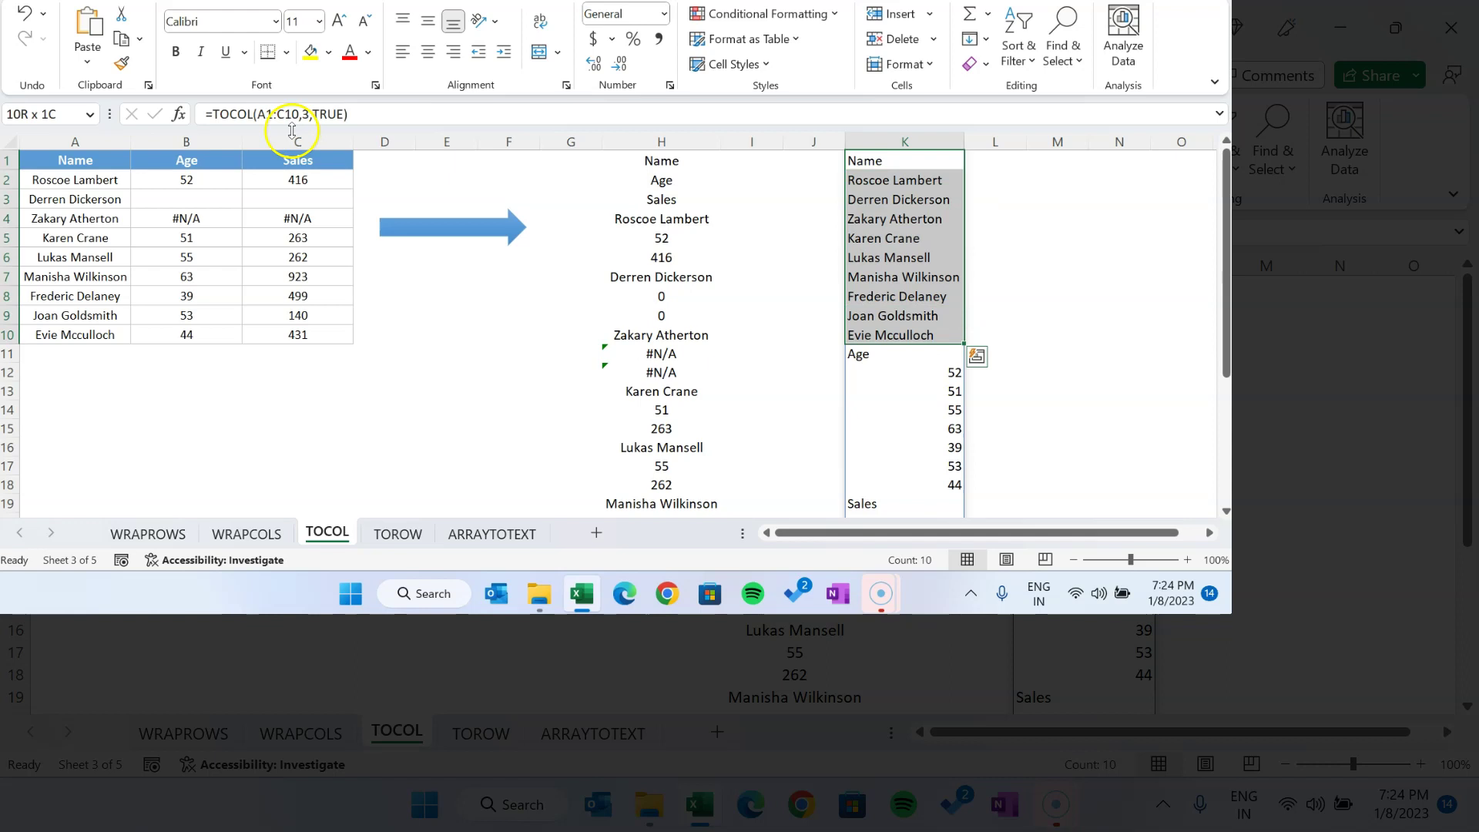
click(864, 355)
shift+click(961, 481)
scroll(993, 434, down, 3)
click(892, 334)
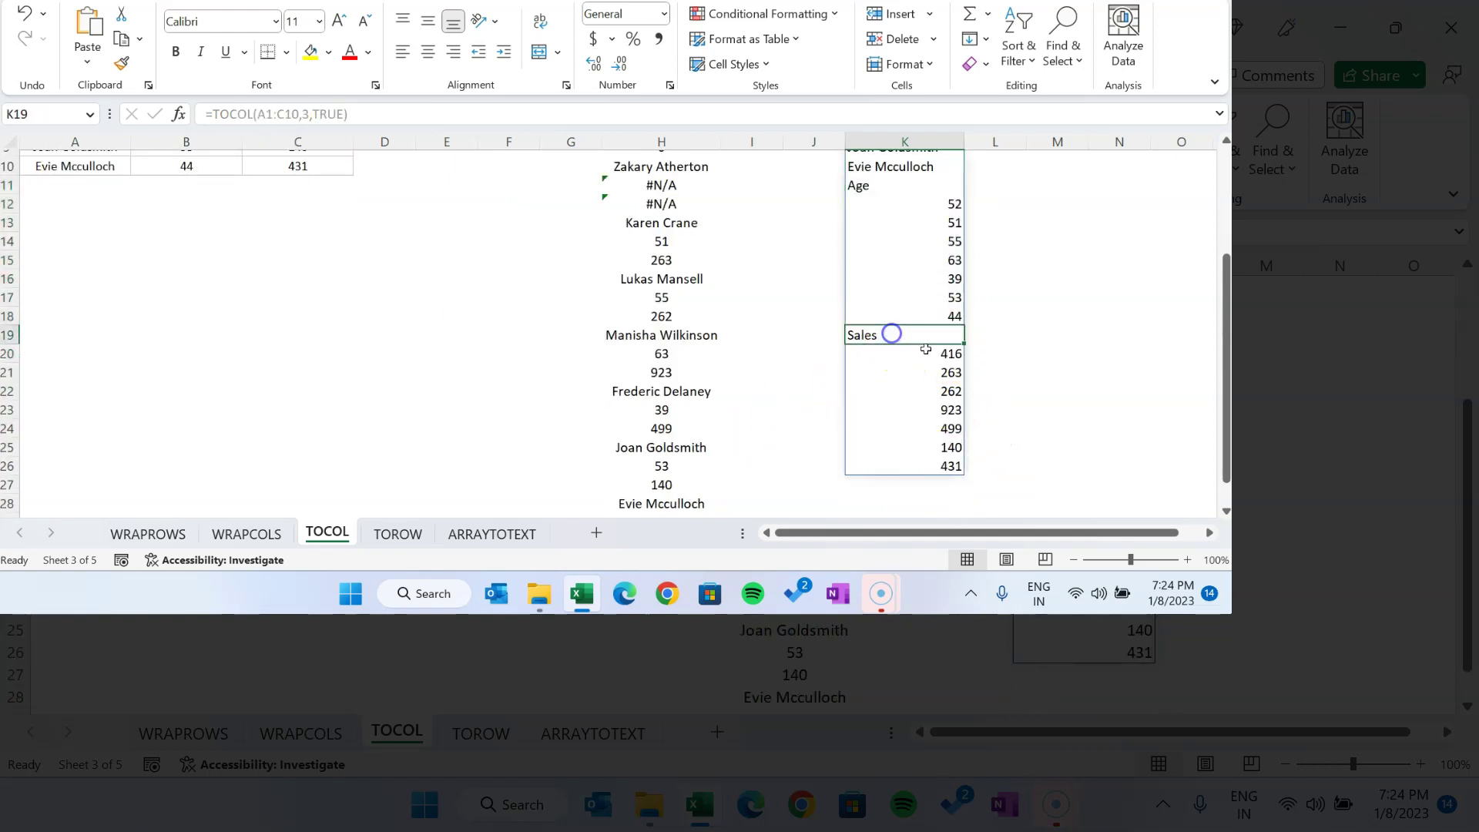
shift+click(954, 465)
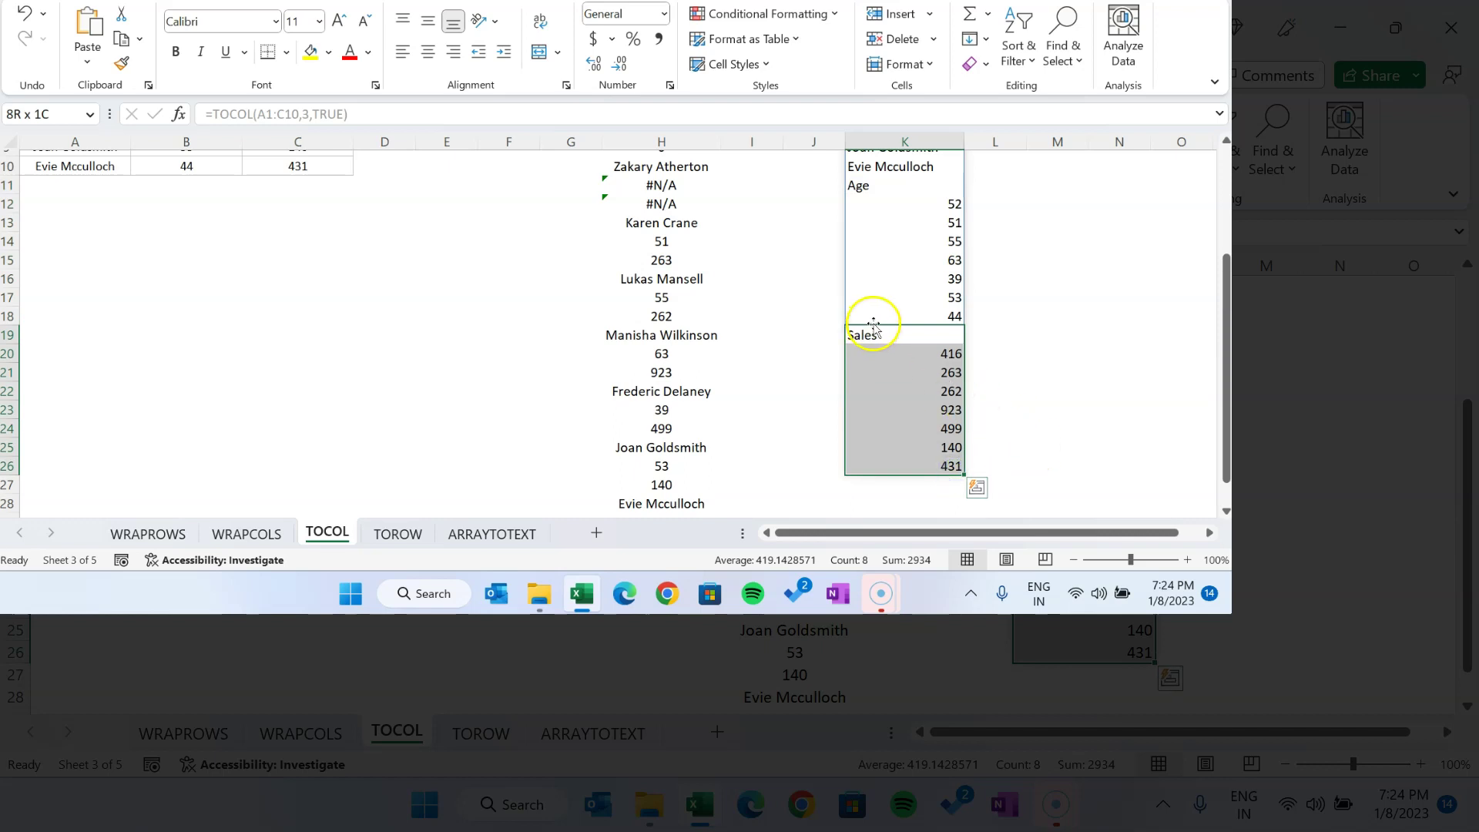
scroll(1469, 495, up, 1)
drag(1226, 347, 1214, 248)
Remove the TRUE argument so K1 reads =TOCOL(A1:C10,3) again.
click(910, 166)
click(338, 114)
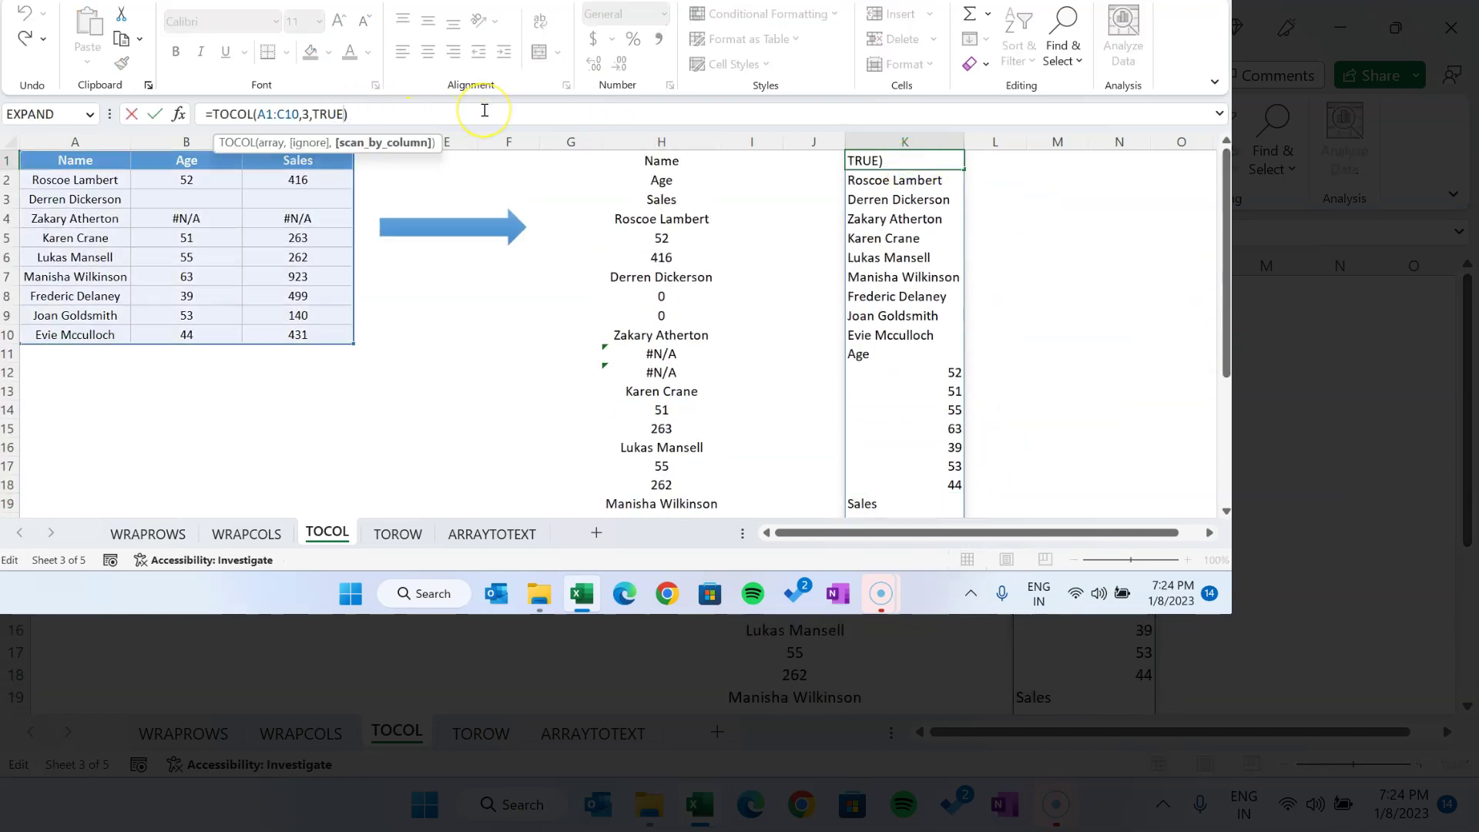
key(BackSpace)
key(BackSpace)
key(BackSpace)
key(BackSpace)
key(BackSpace)
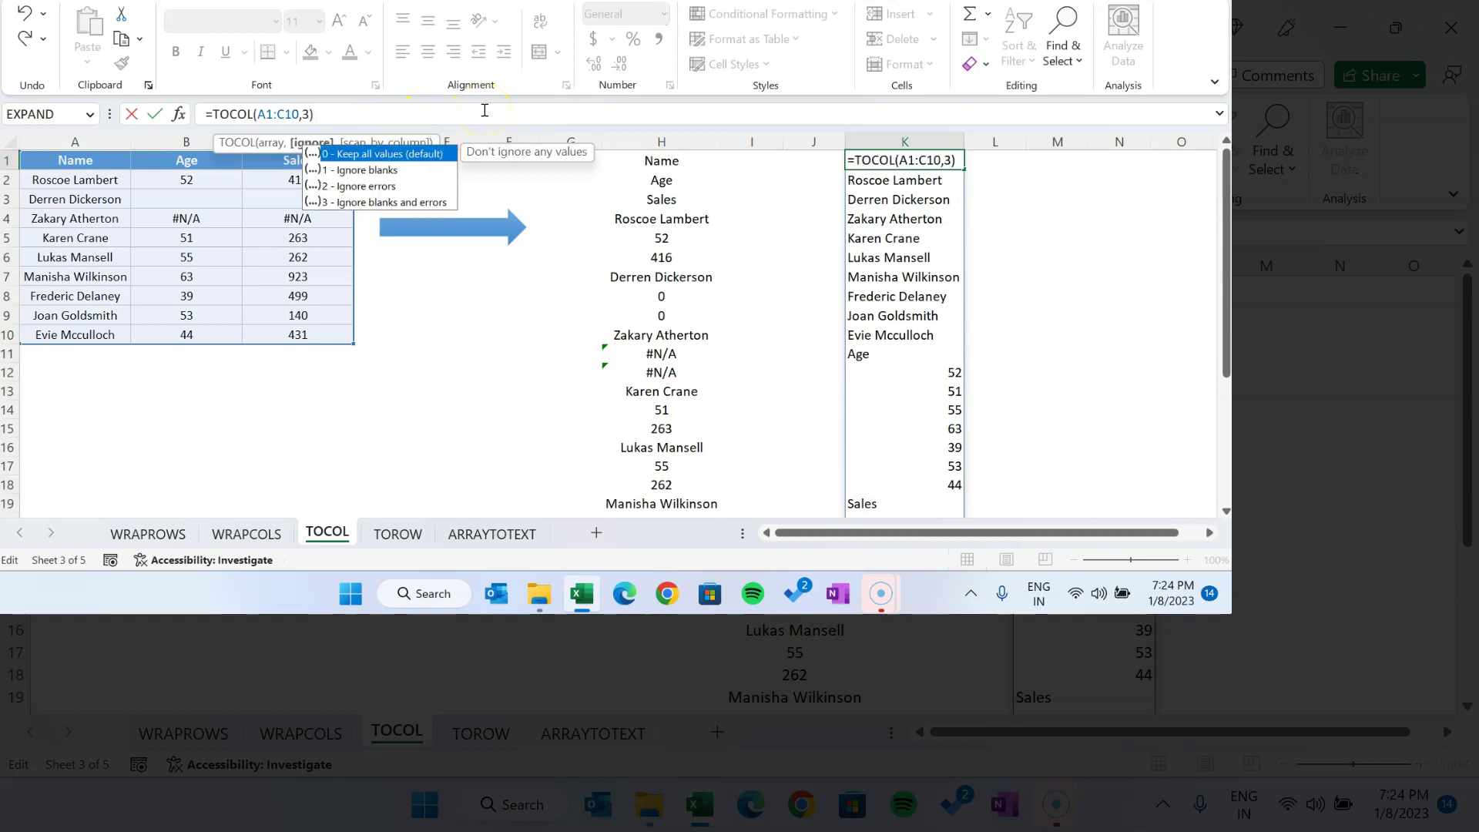
text(,)
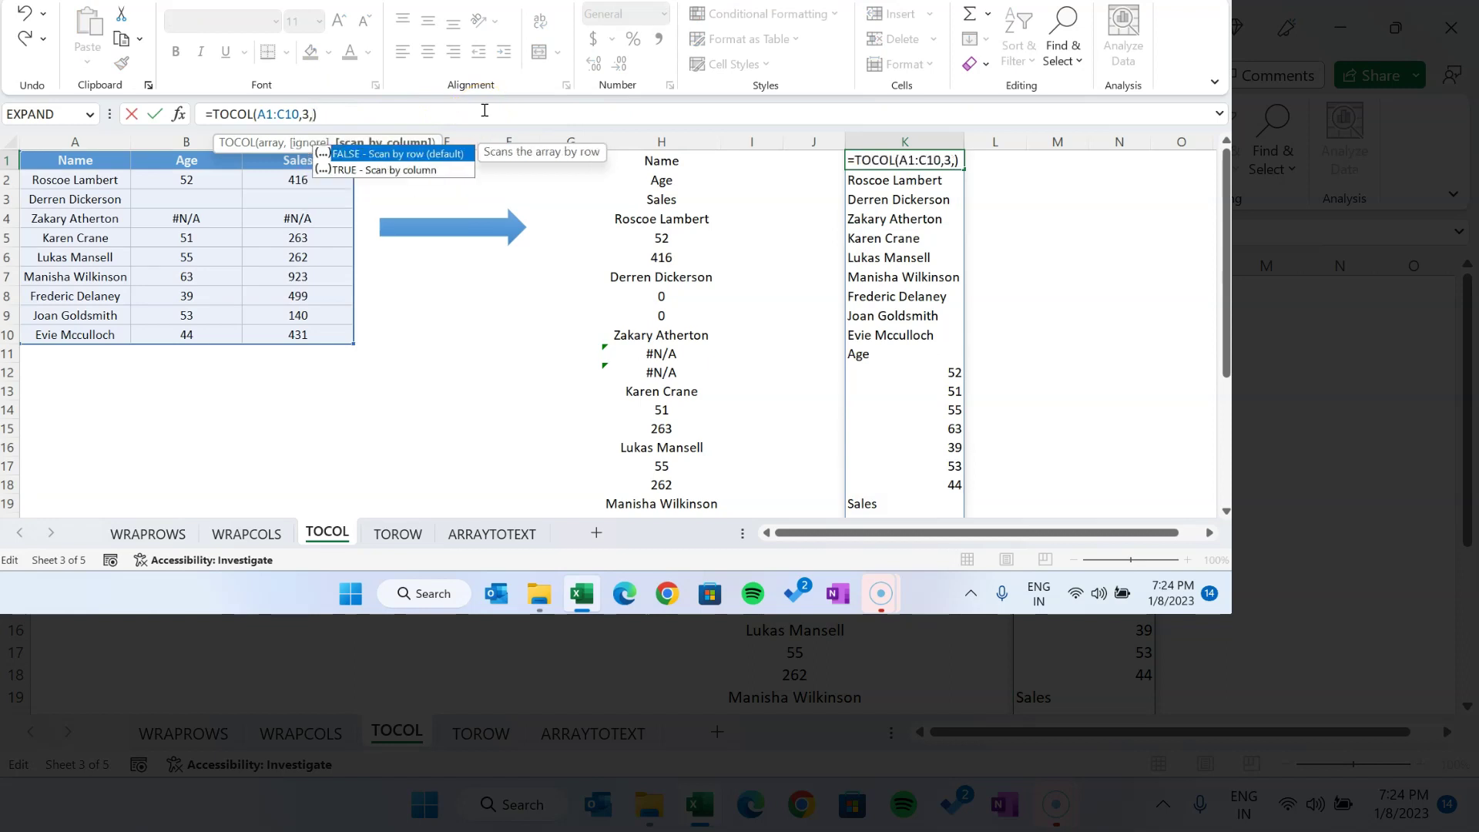
key(BackSpace)
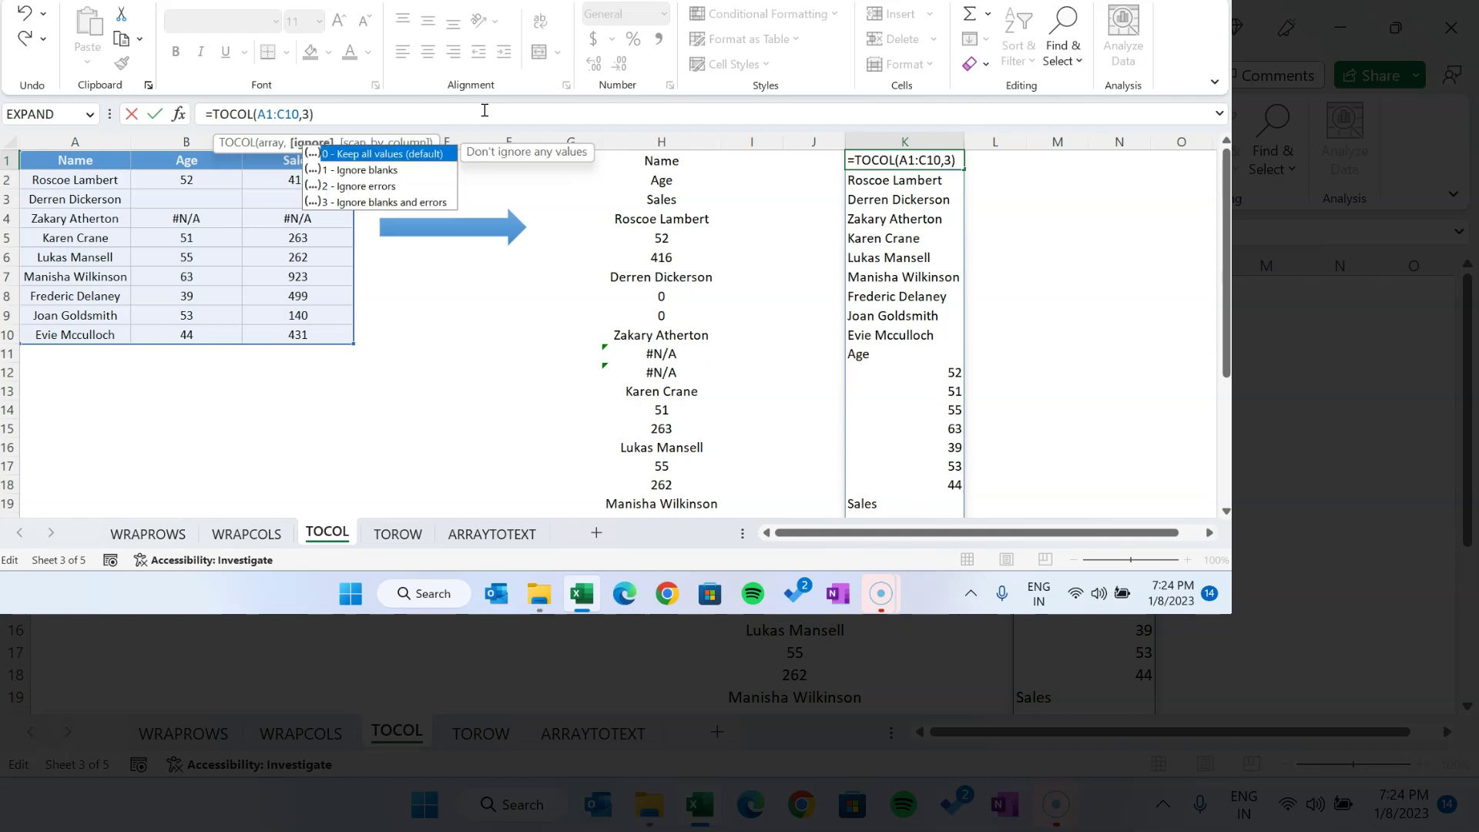
key(ctrl+Return)
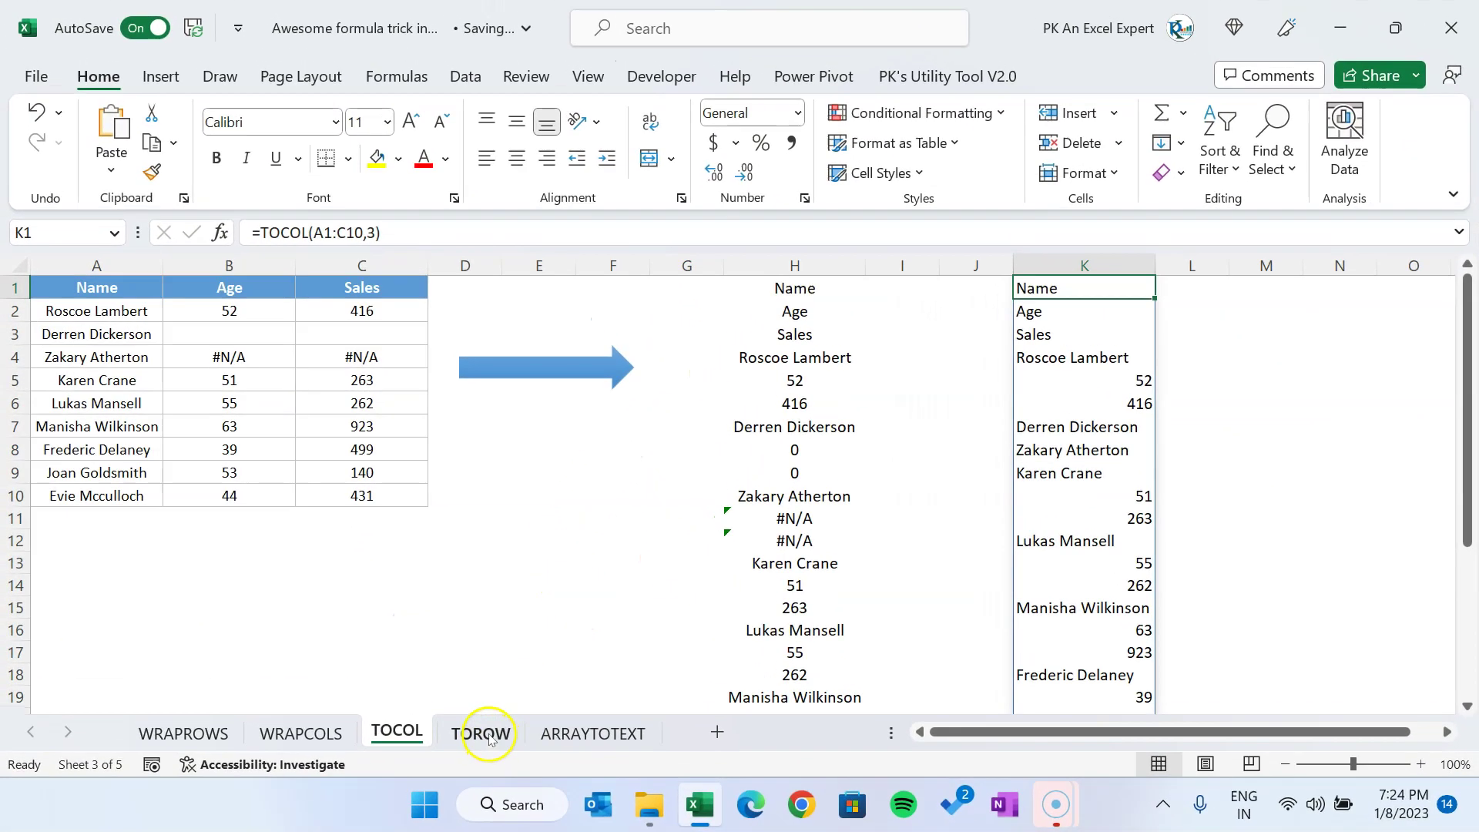
click(485, 736)
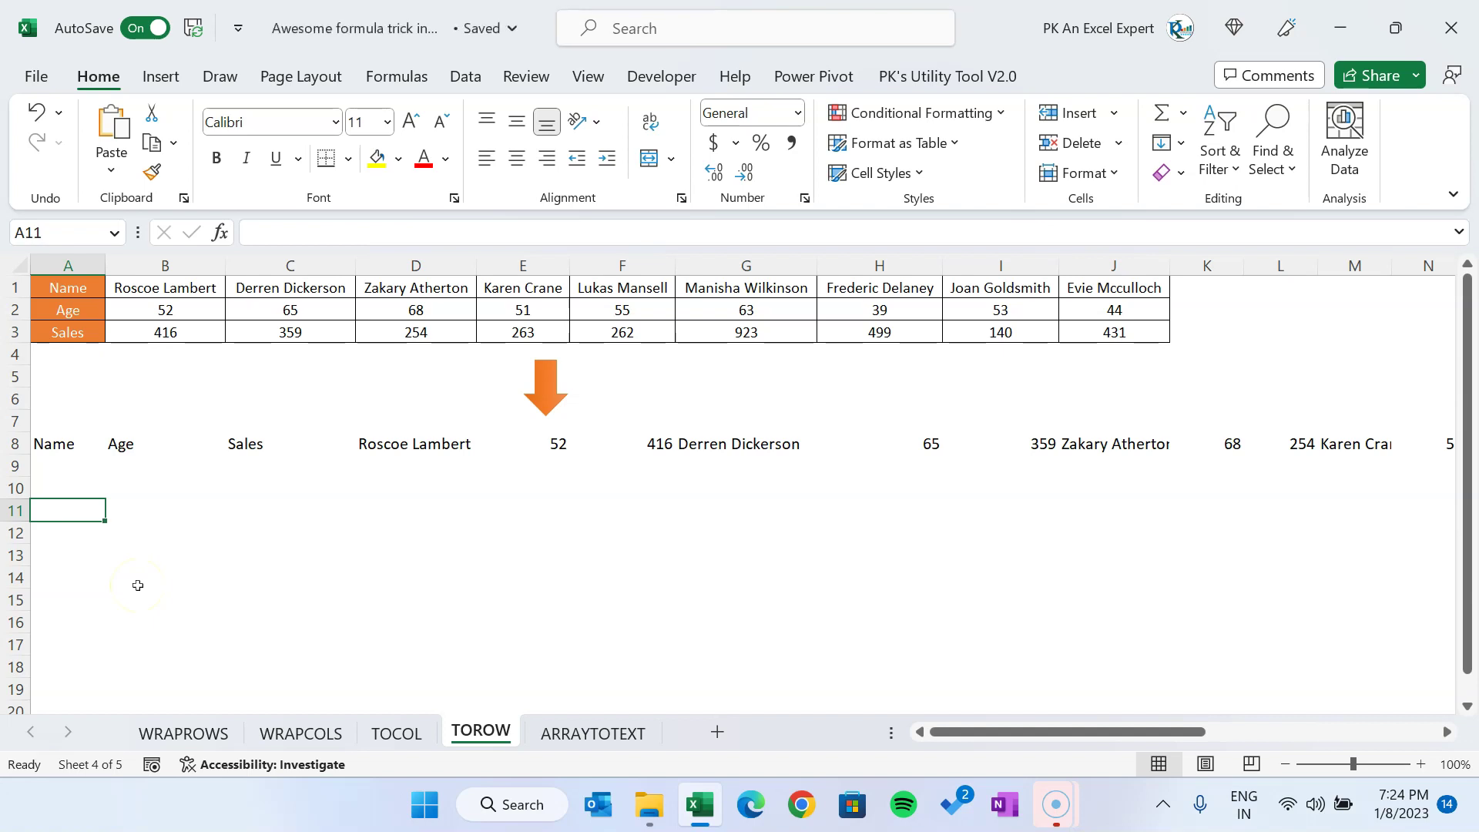
Enter =TOROW(A1:J3) in A11 and check where the spilled row ends.
text(=to)
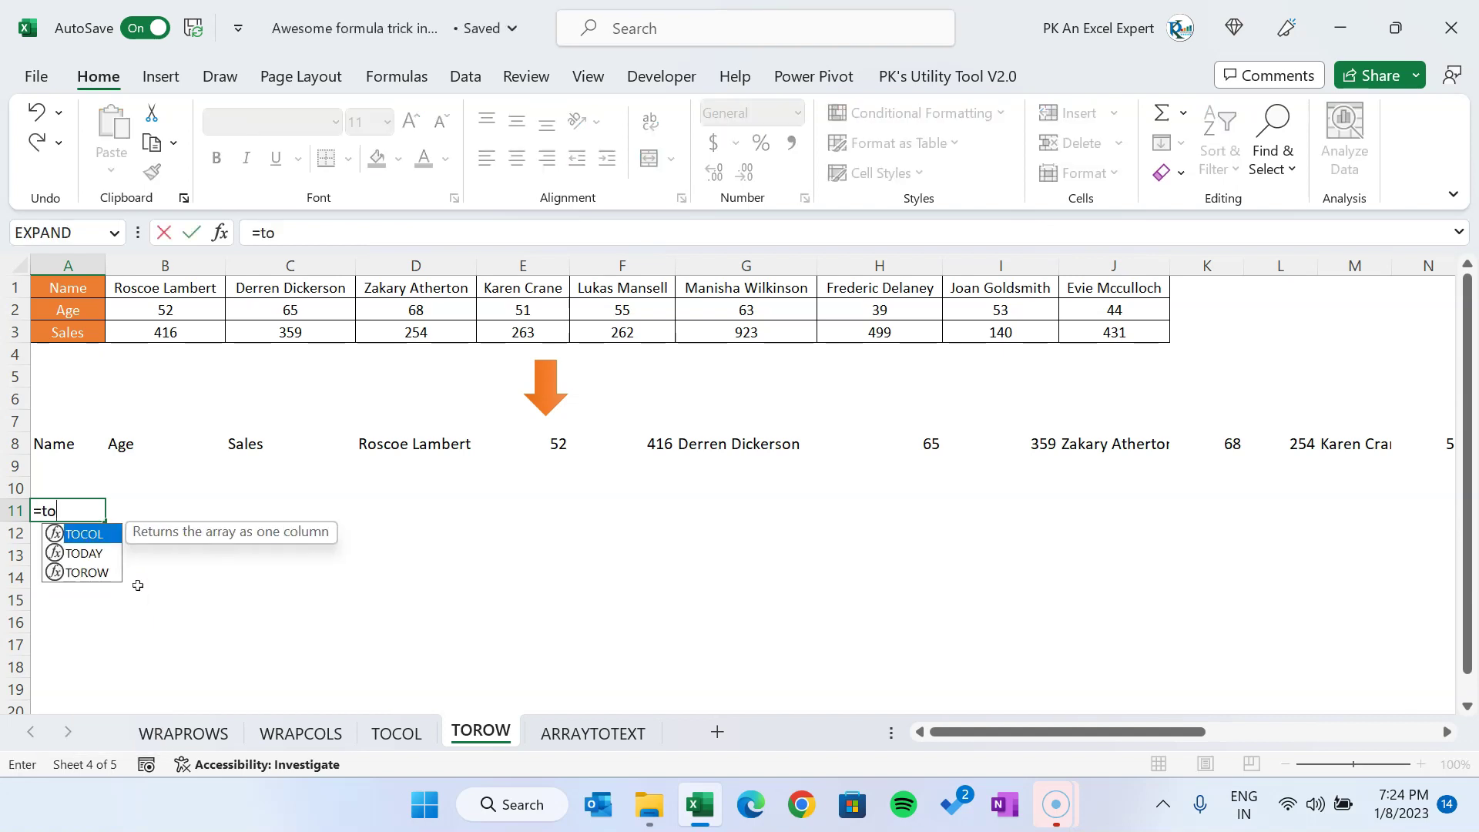
key(Down)
key(Down)
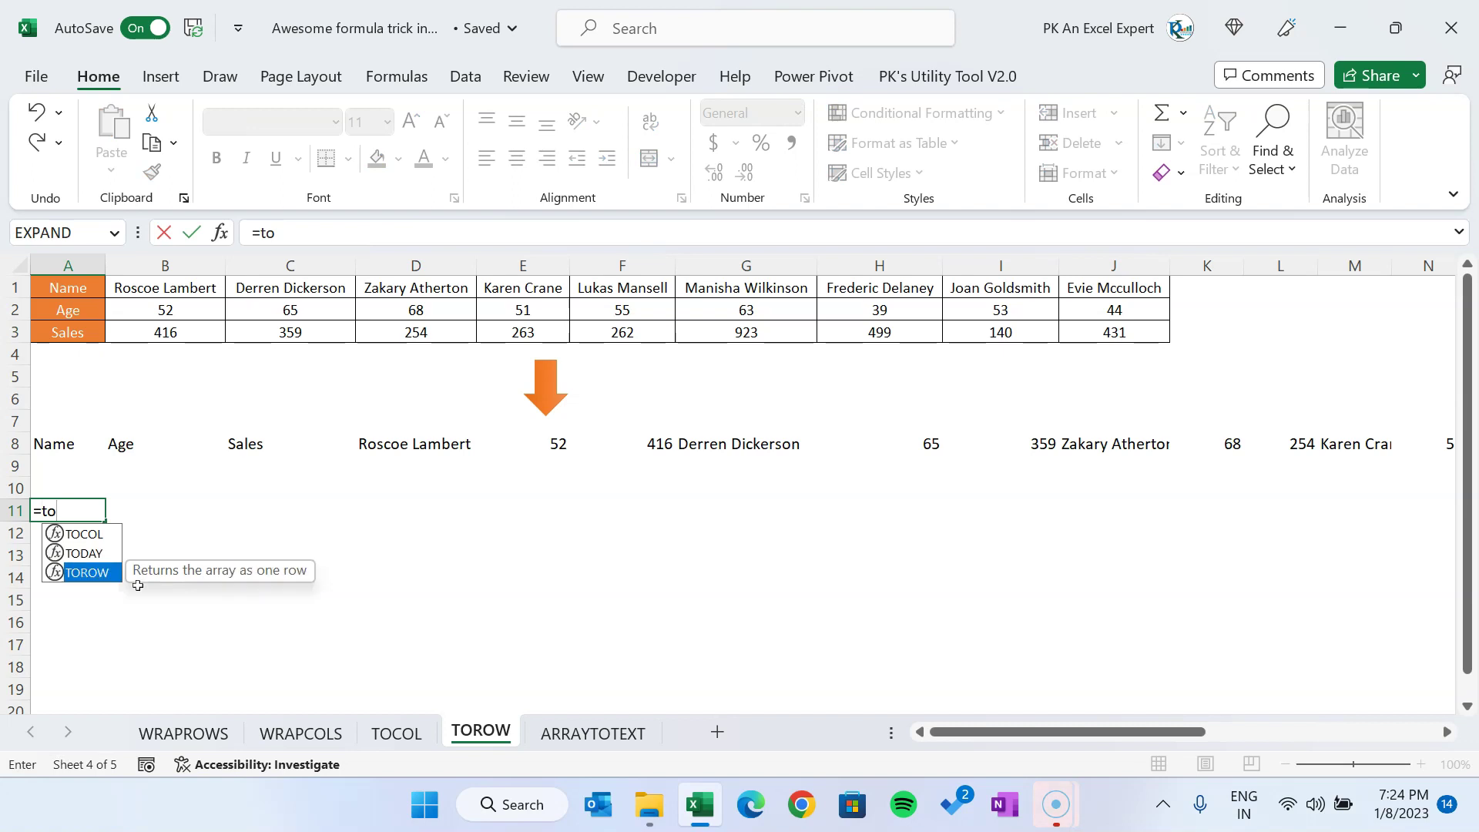
key(Tab)
key(Up)
key(Up)
key(Up)
key(Up)
key(Up)
key(Up)
key(Up)
key(Up)
key(Up)
key(Up)
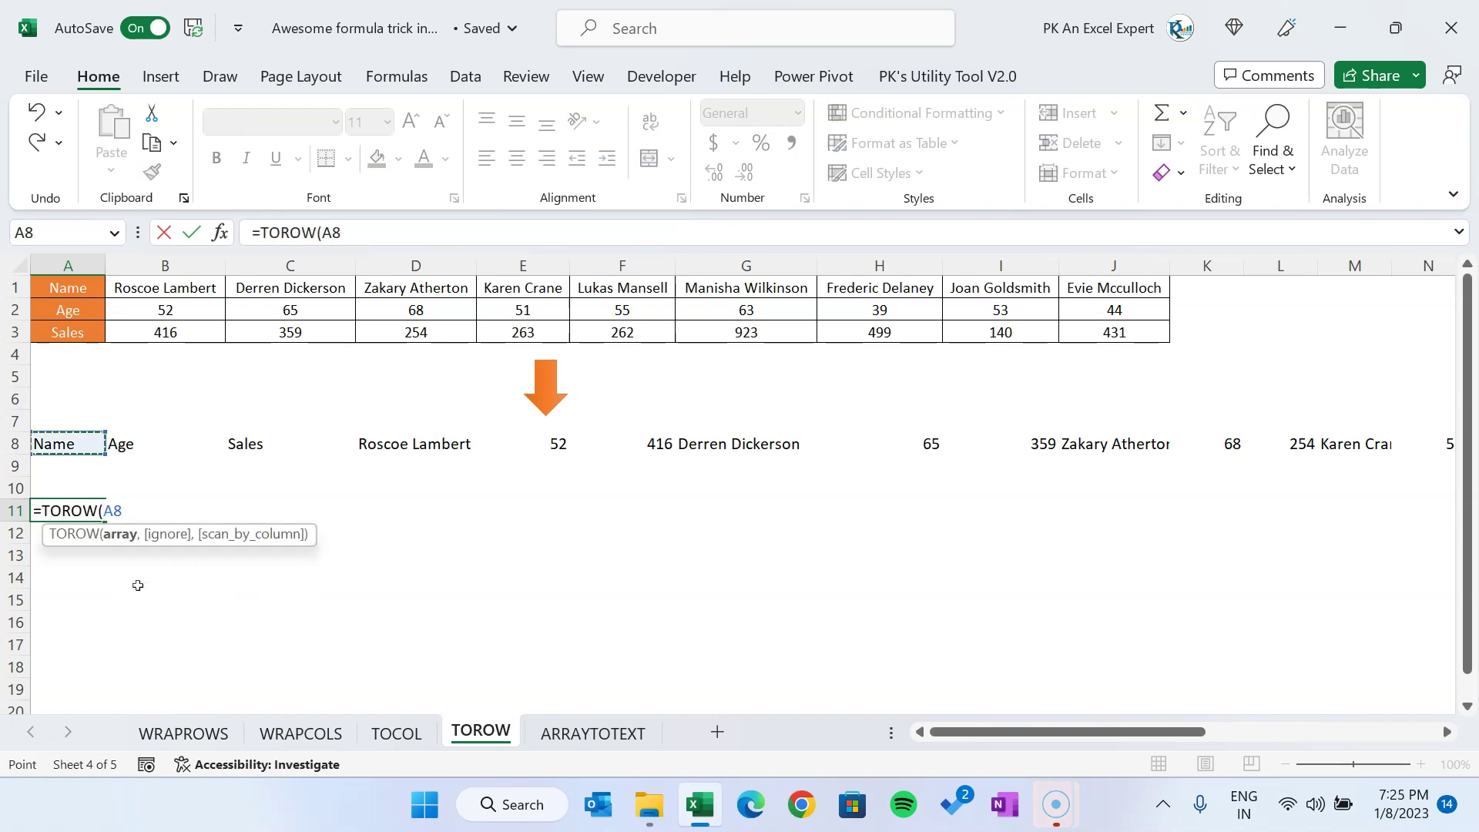
key(ctrl+shift+Right)
key(ctrl+shift+Down)
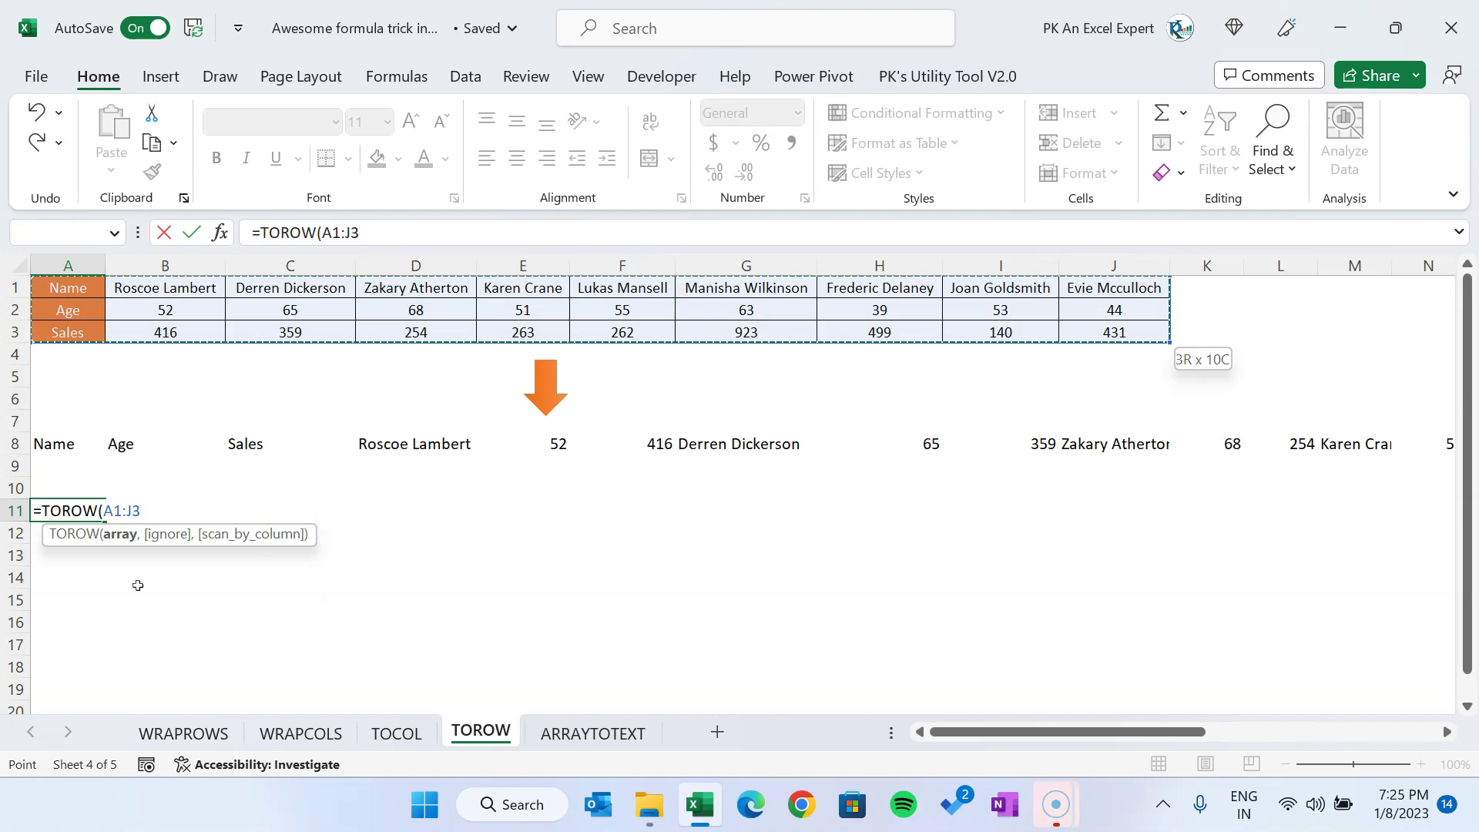
text(,)
key(BackSpace)
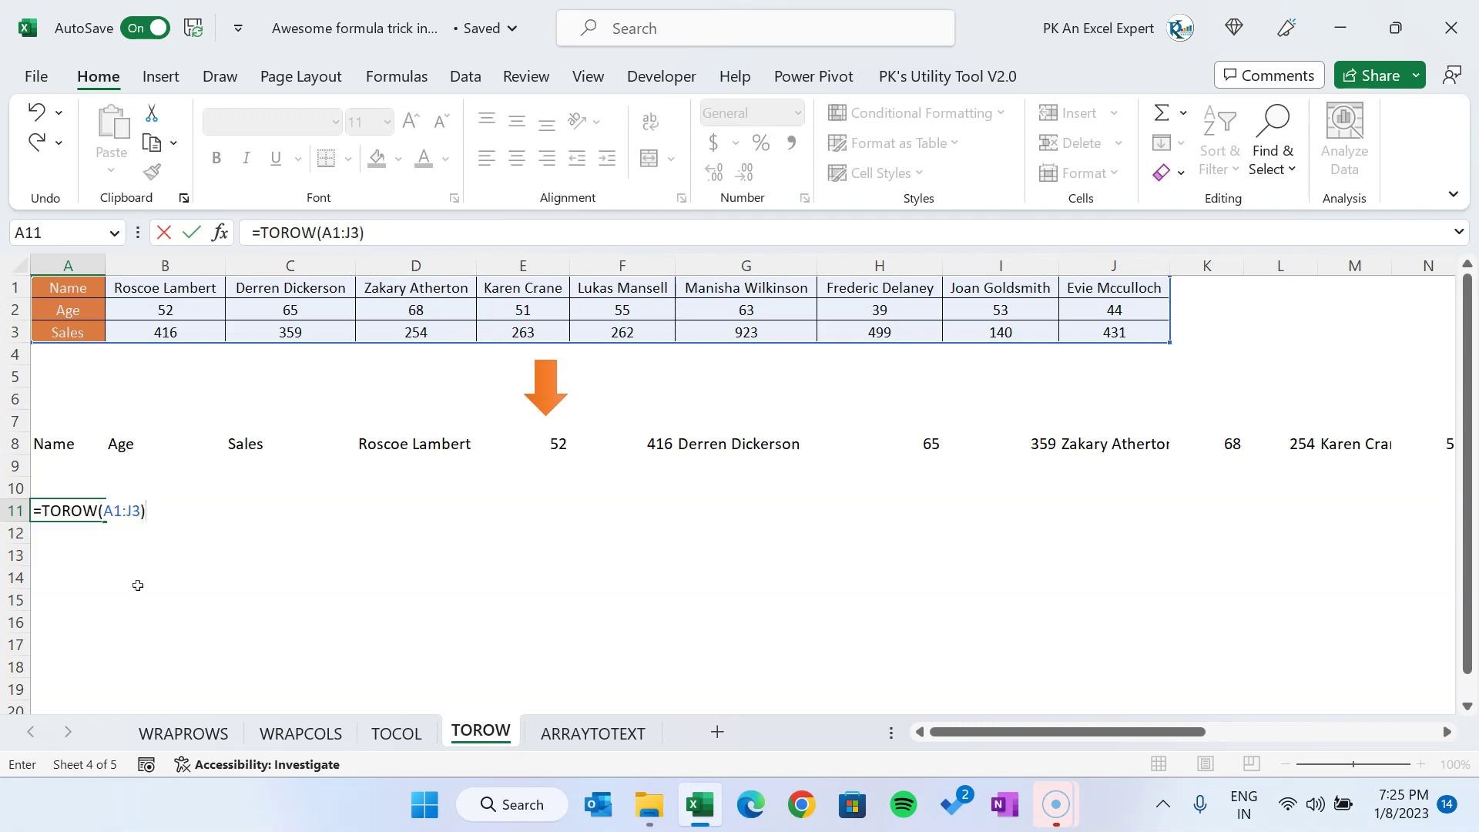
key(Return)
key(Up)
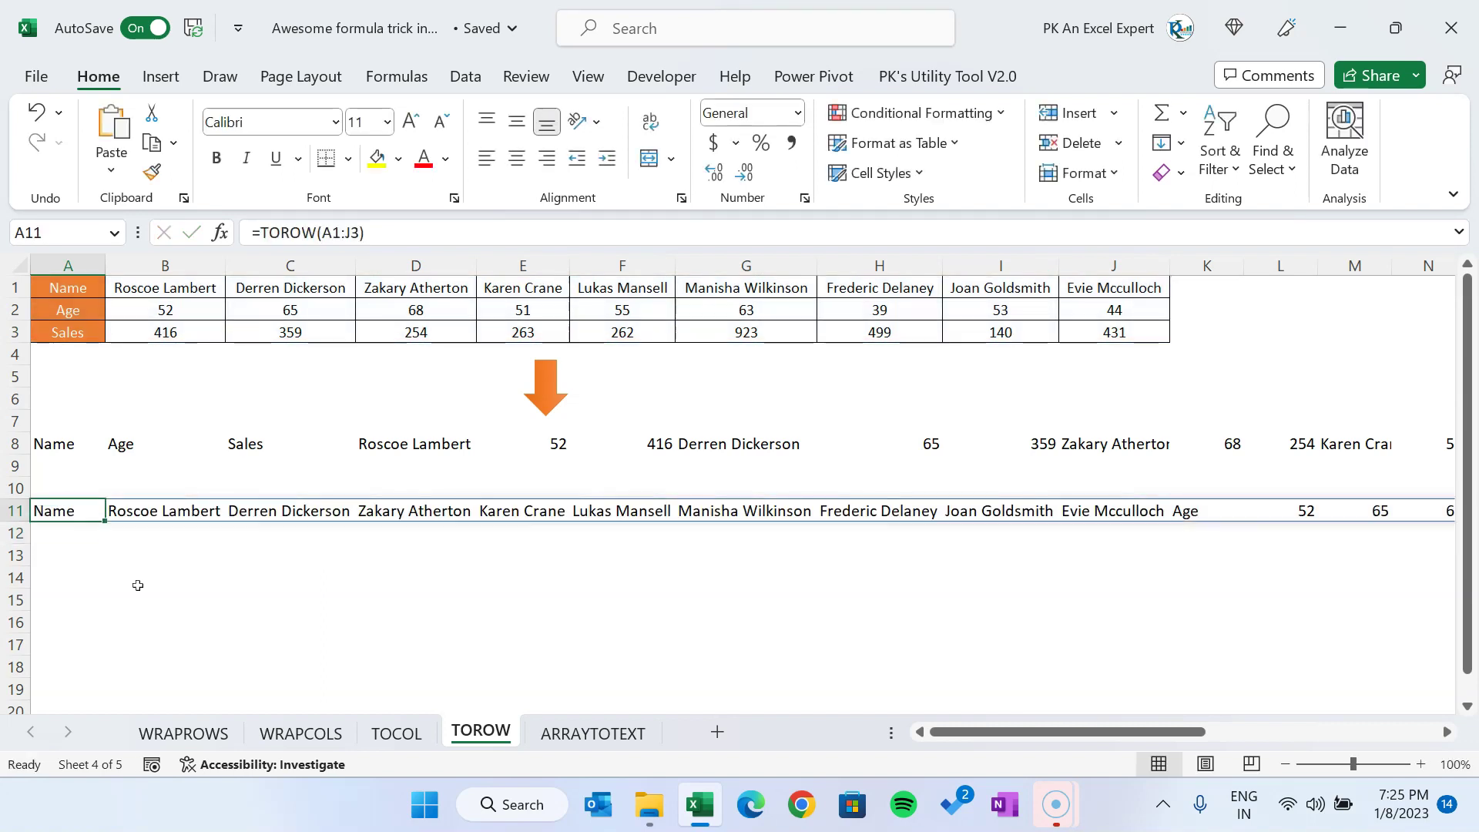
key(ctrl+Right)
Change A11 to =TOROW(A1:J3,,TRUE) so the table is read column by column.
key(ctrl+Home)
key(Right)
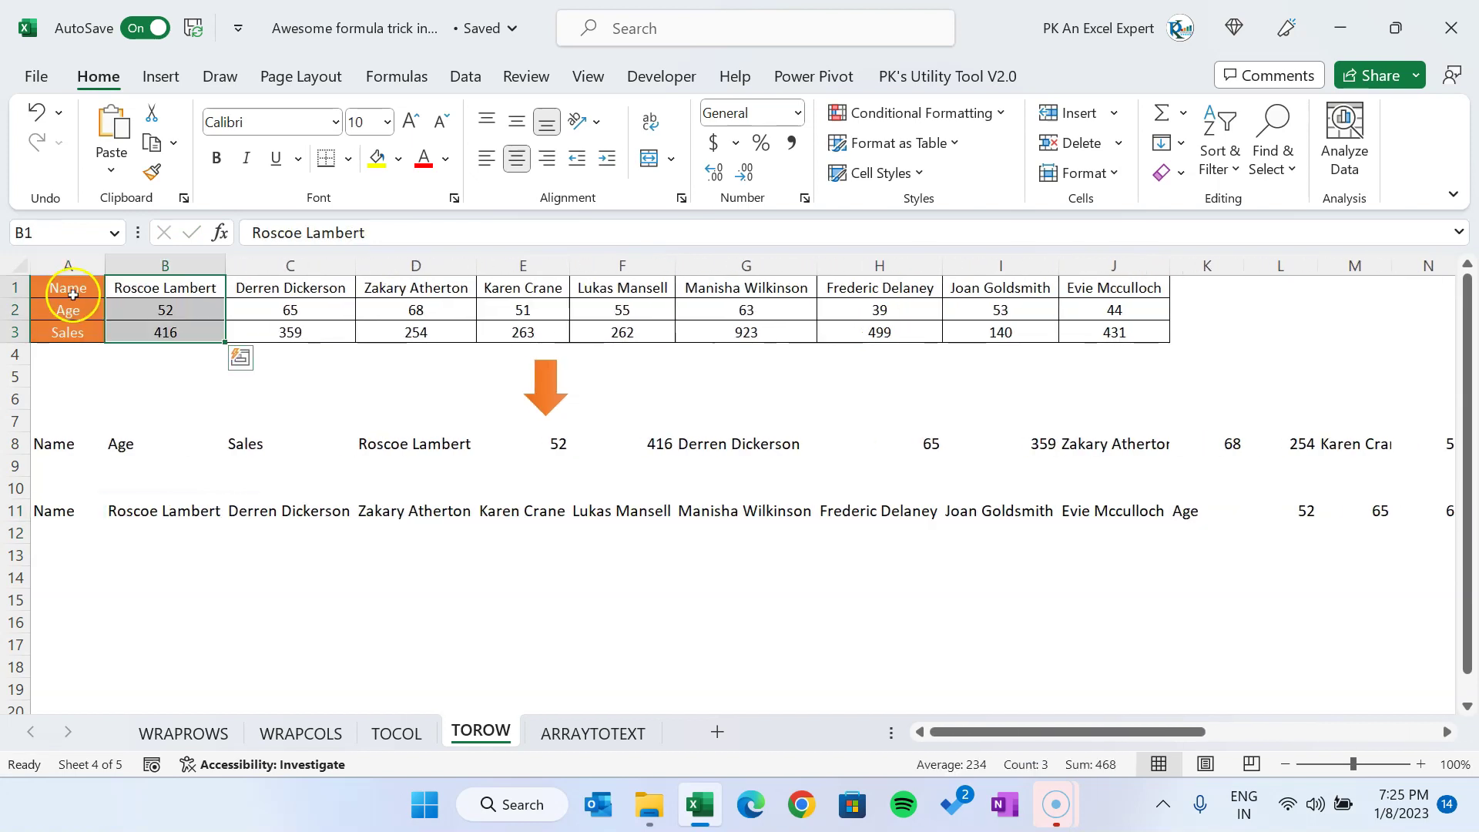
key(Left)
drag(68, 288, 1065, 293)
drag(68, 310, 1038, 318)
click(53, 511)
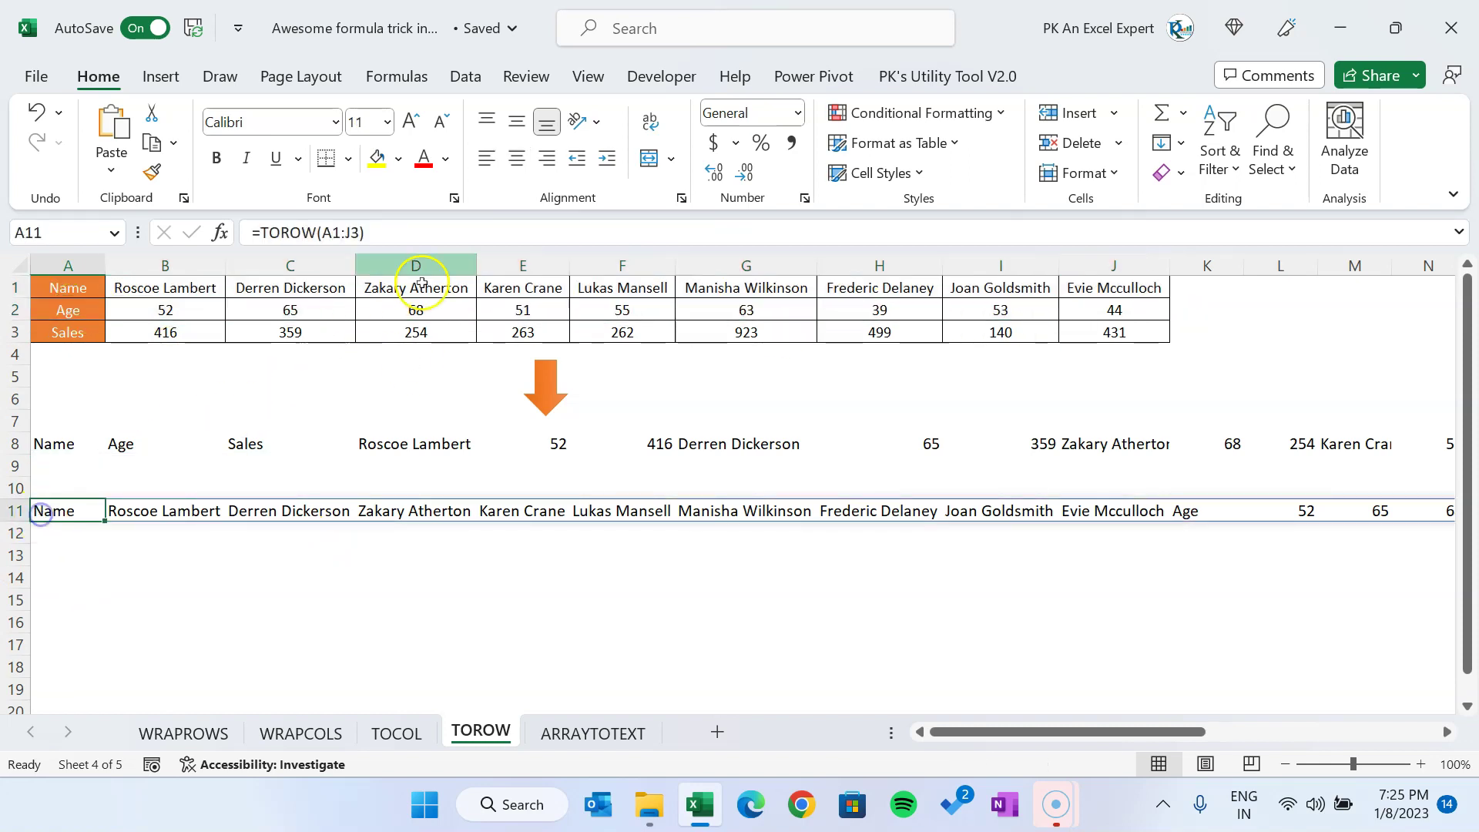
click(360, 232)
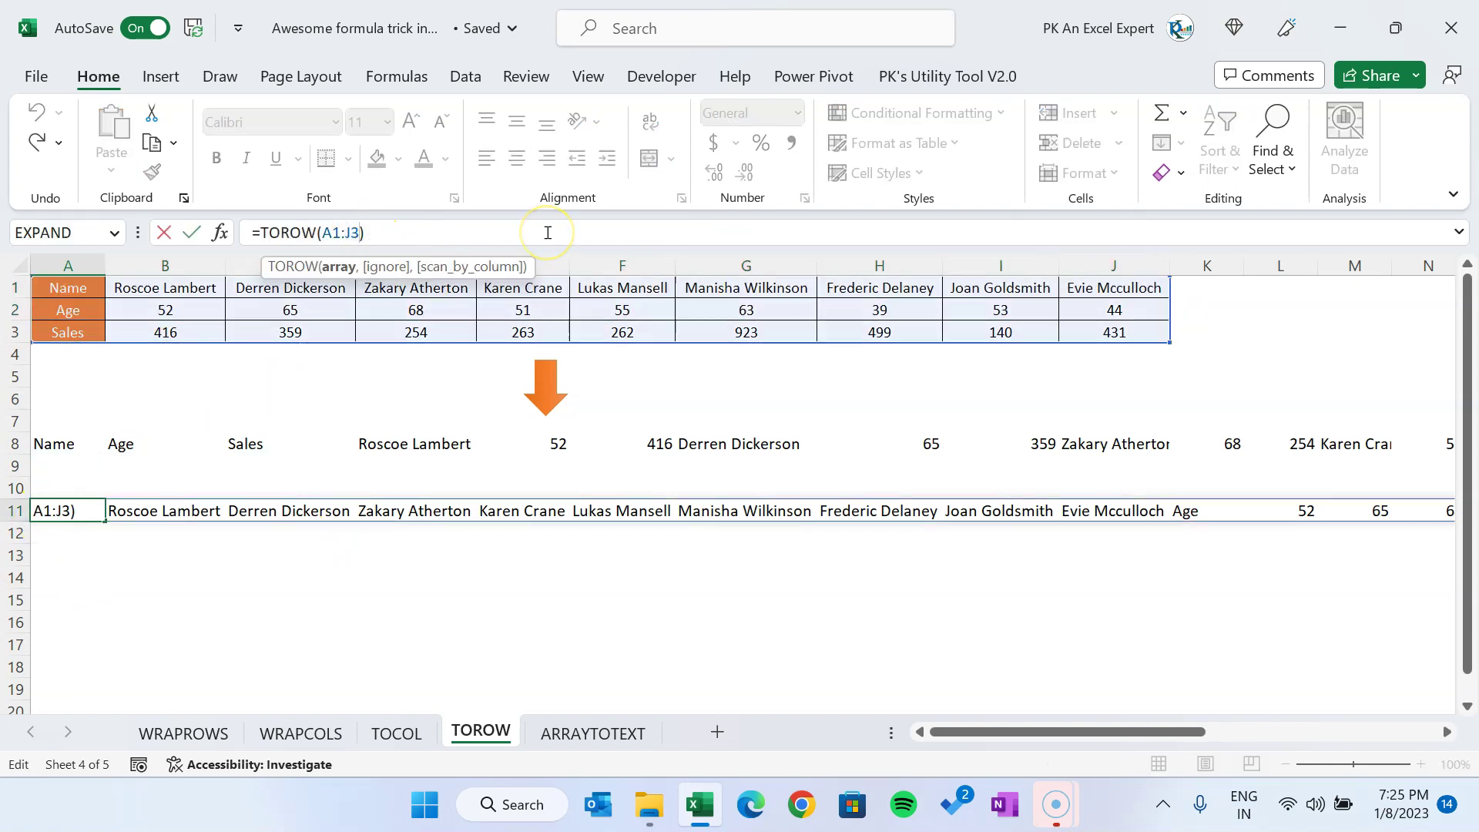
text(,,)
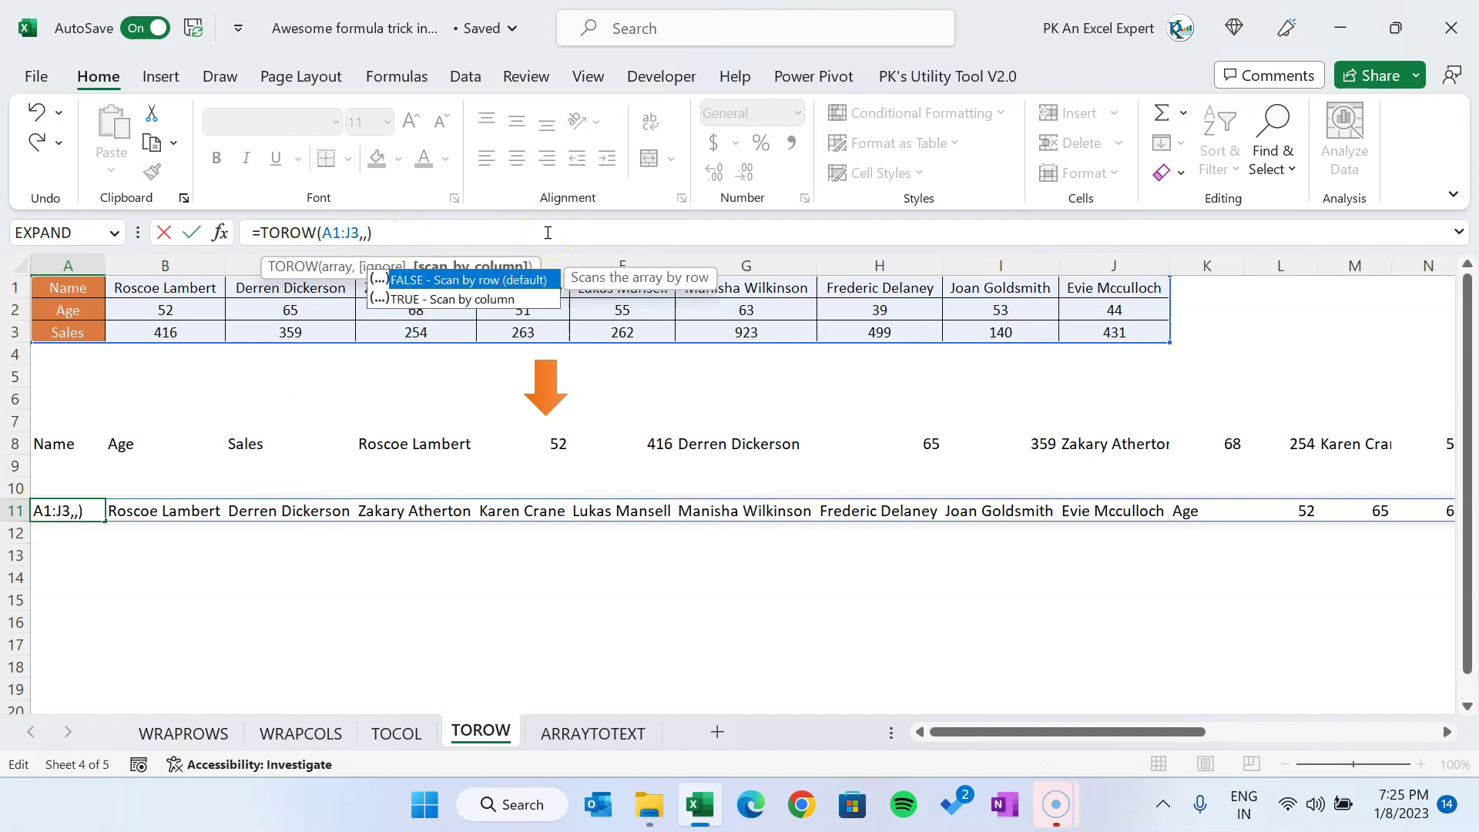
key(Down)
key(Tab)
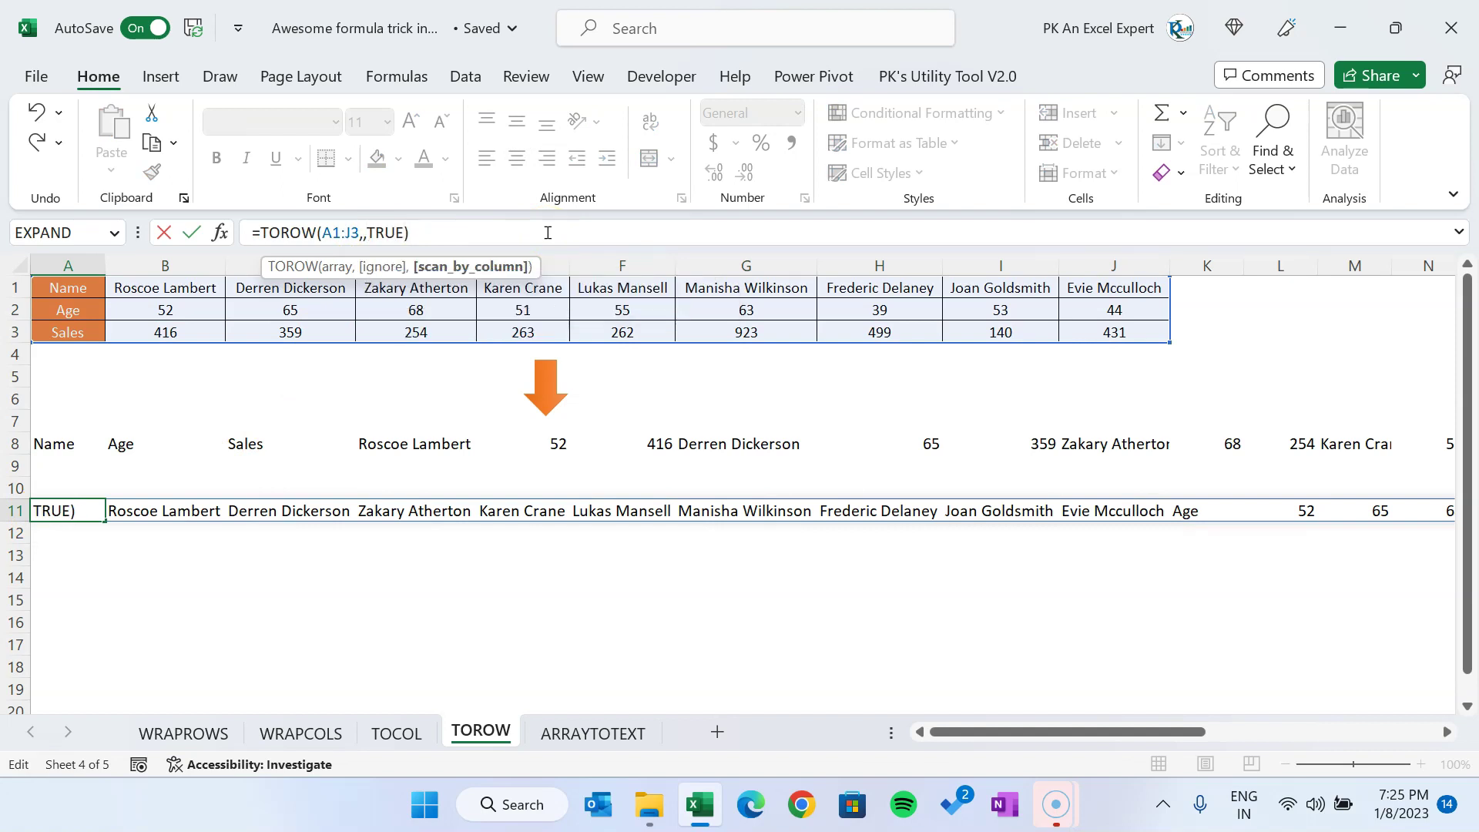
key(Return)
Check the reordered row 11 results, then delete the TOROW formula from A11.
key(Up)
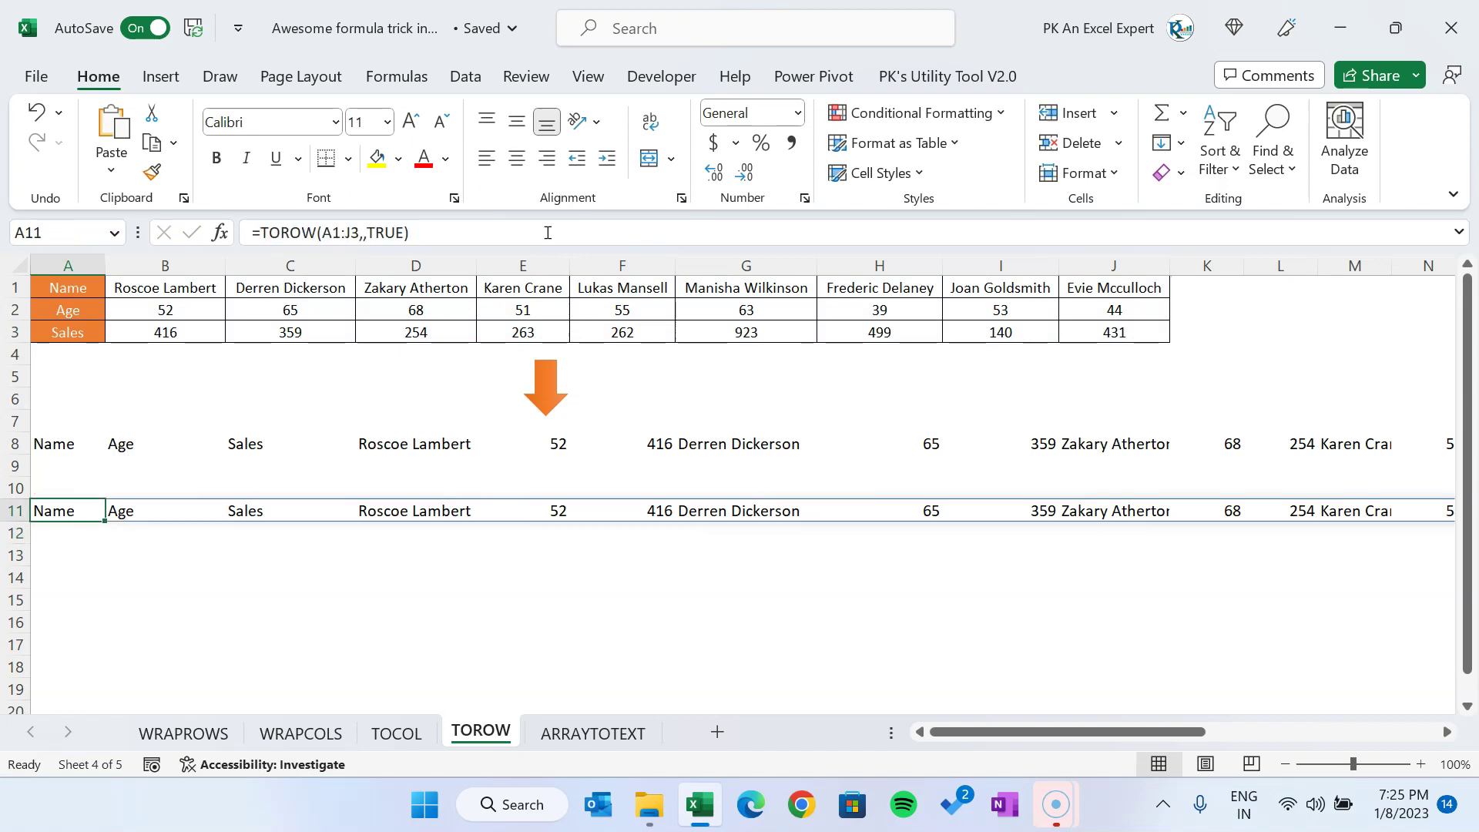
key(Right)
key(Right)
key(Right)
key(Right)
key(Right)
key(ctrl+Right)
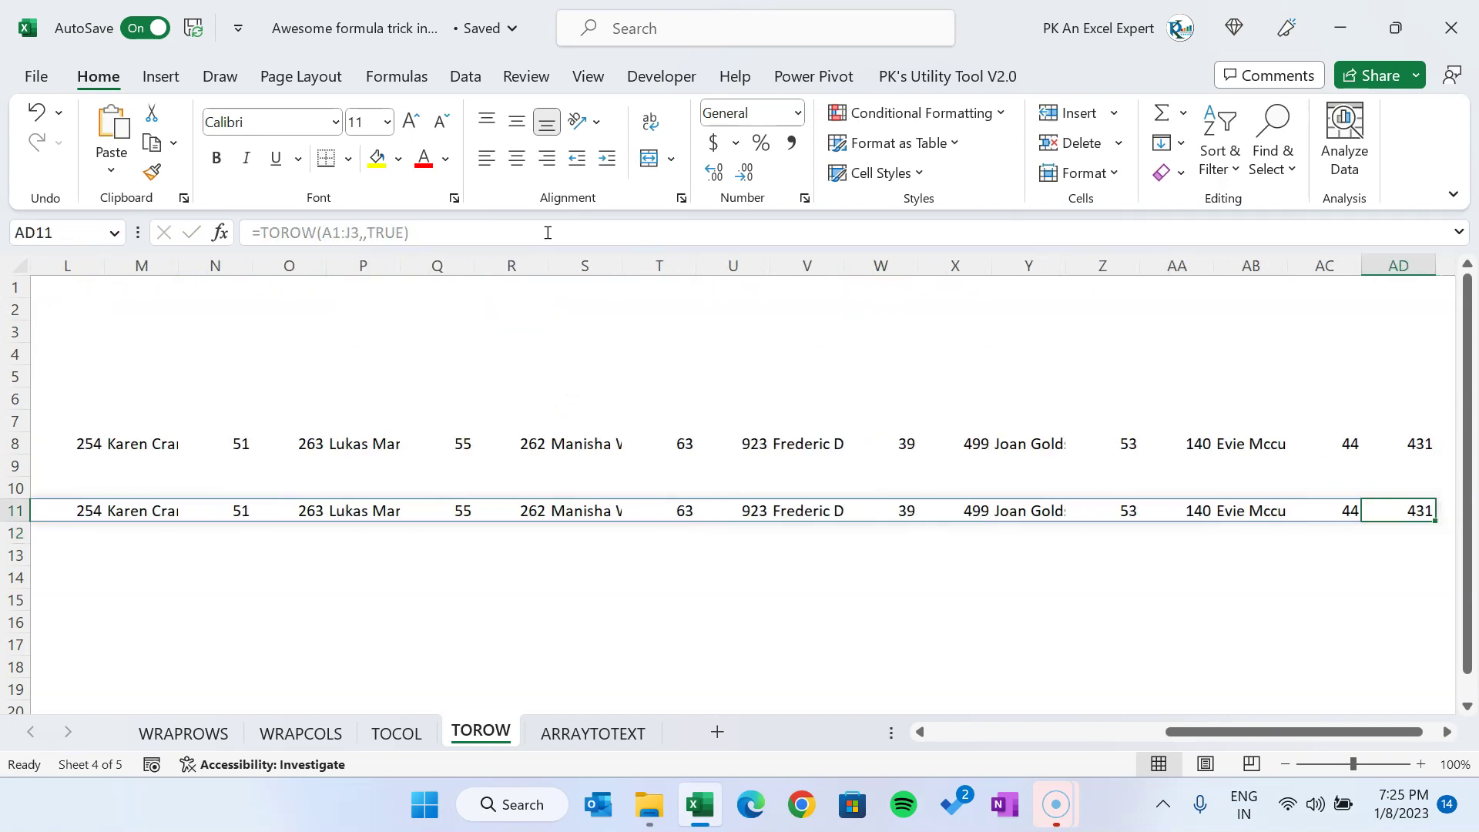
key(ctrl+Left)
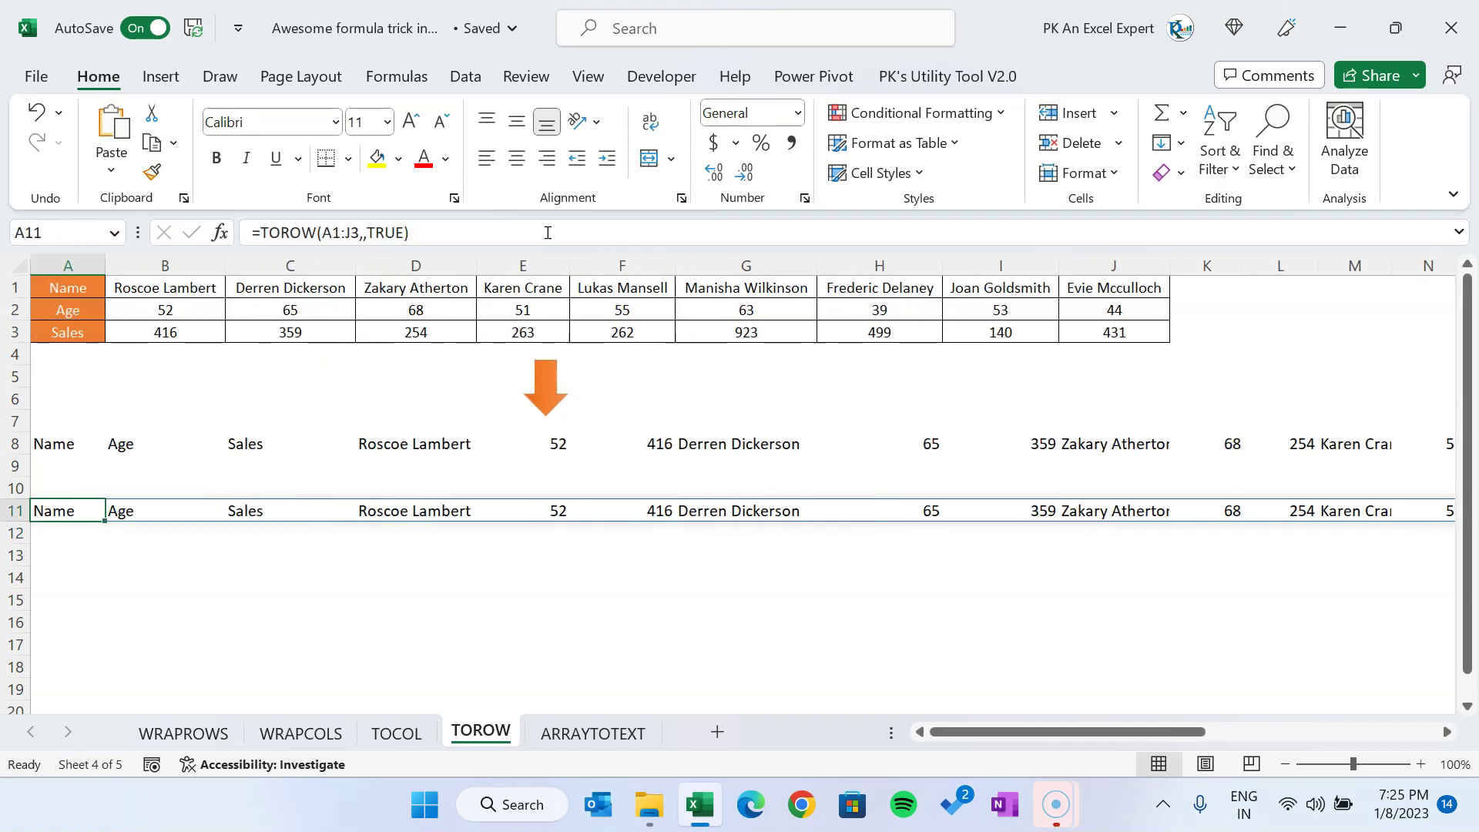
key(Delete)
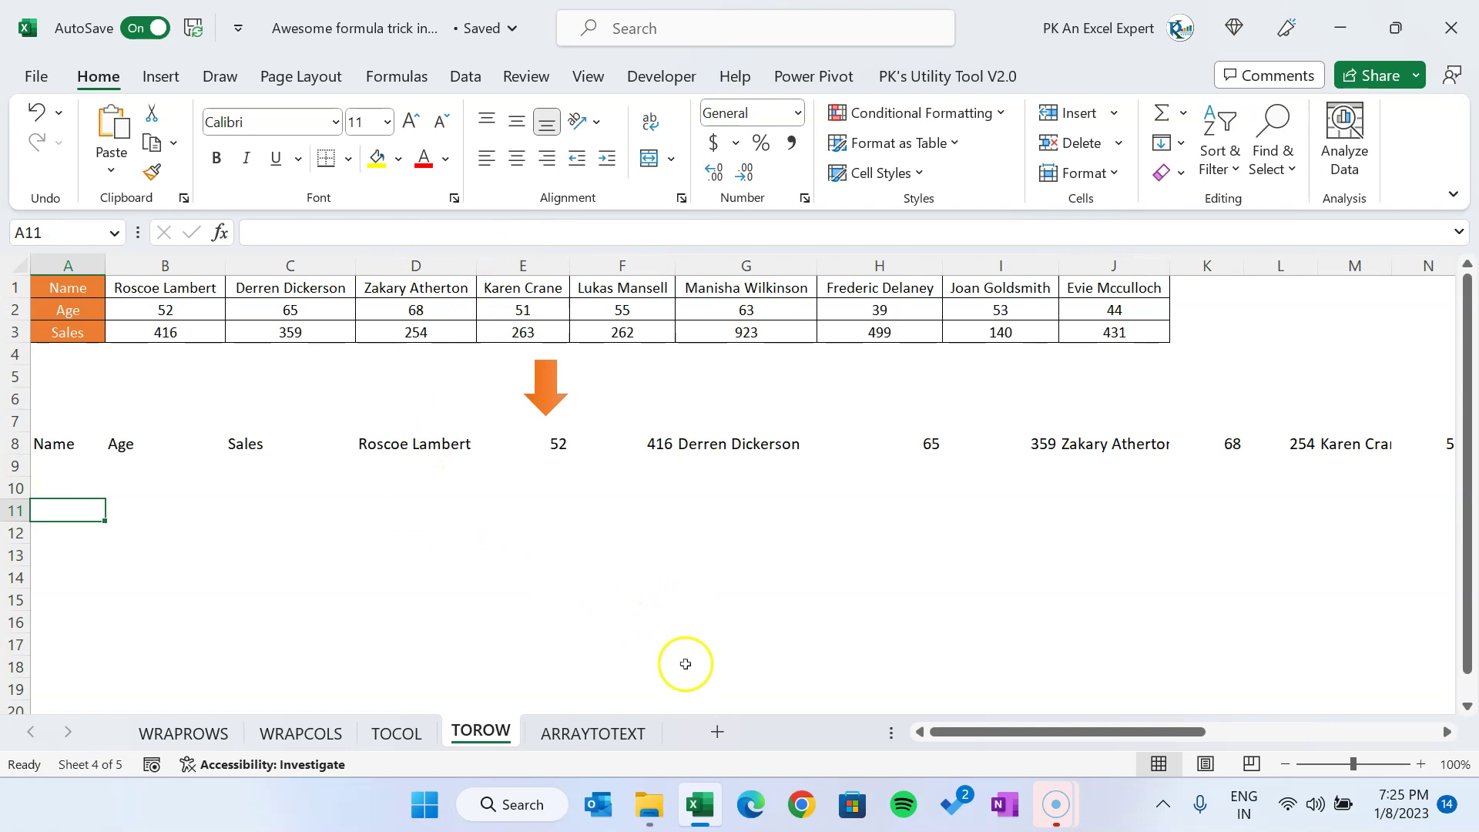
Open the ARRAYTOTEXT sheet and look over its A1:J3 source table.
click(613, 738)
drag(70, 289, 1152, 332)
click(919, 396)
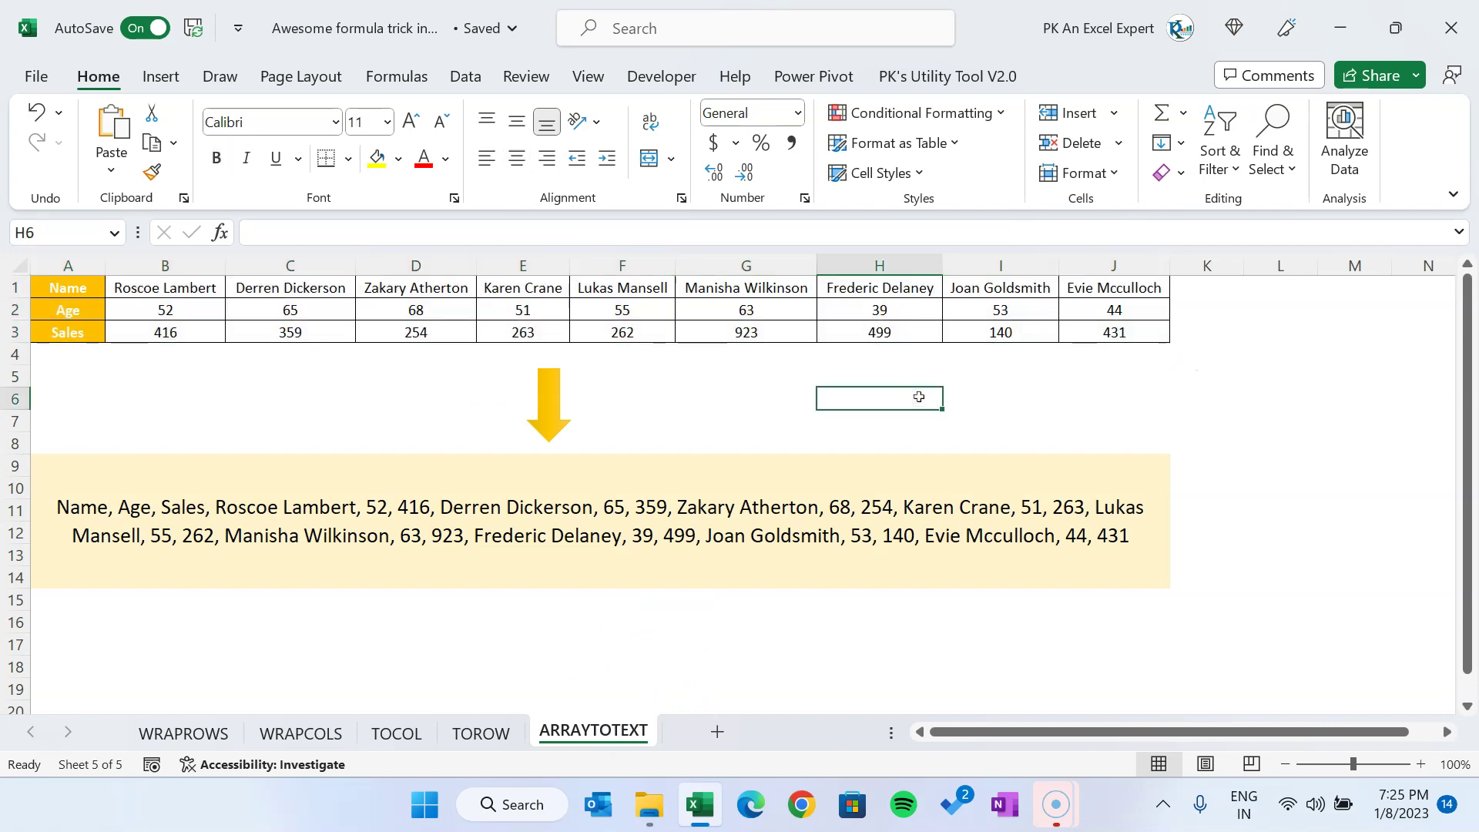
click(512, 449)
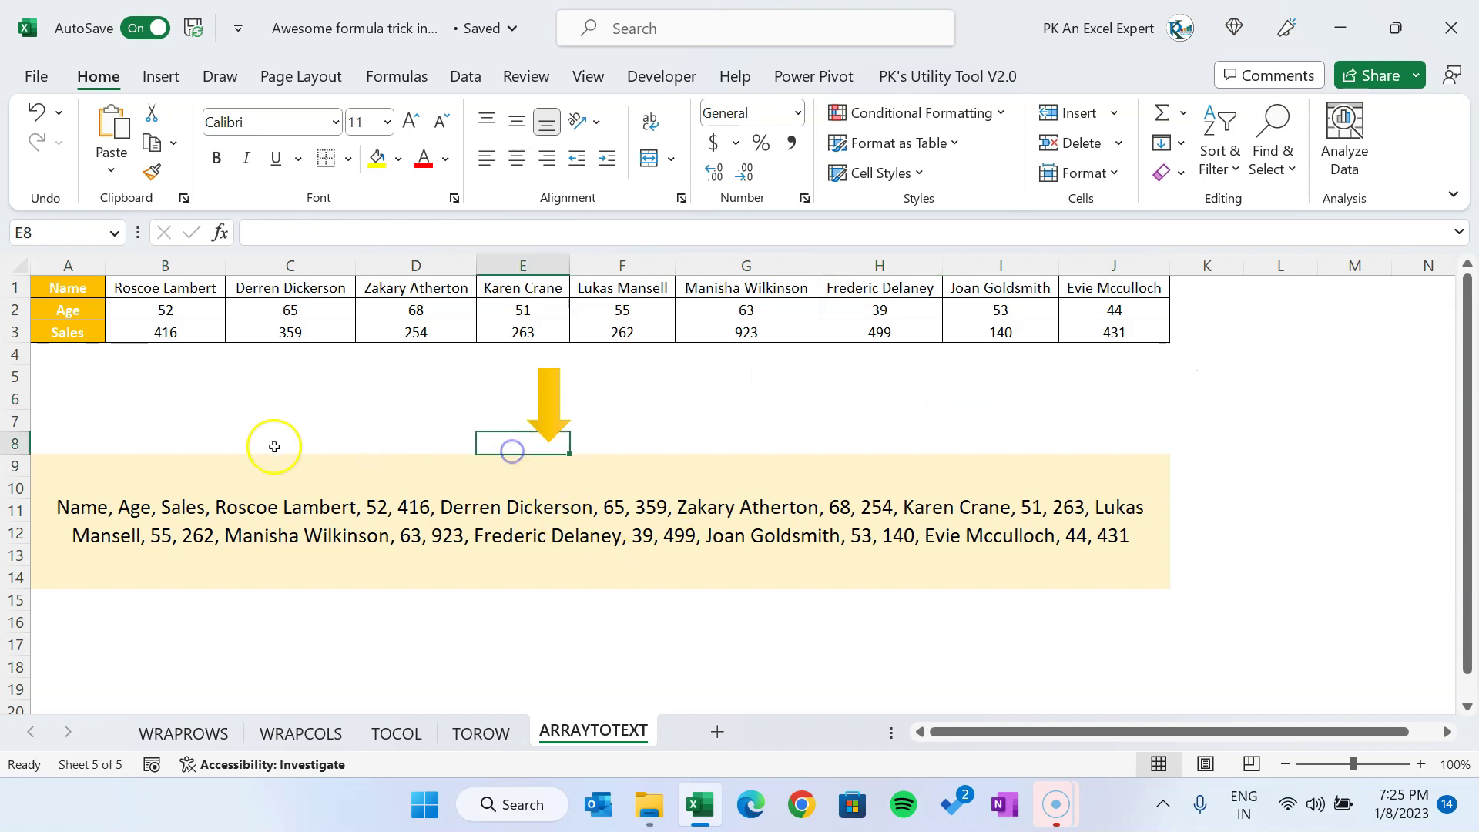
click(655, 621)
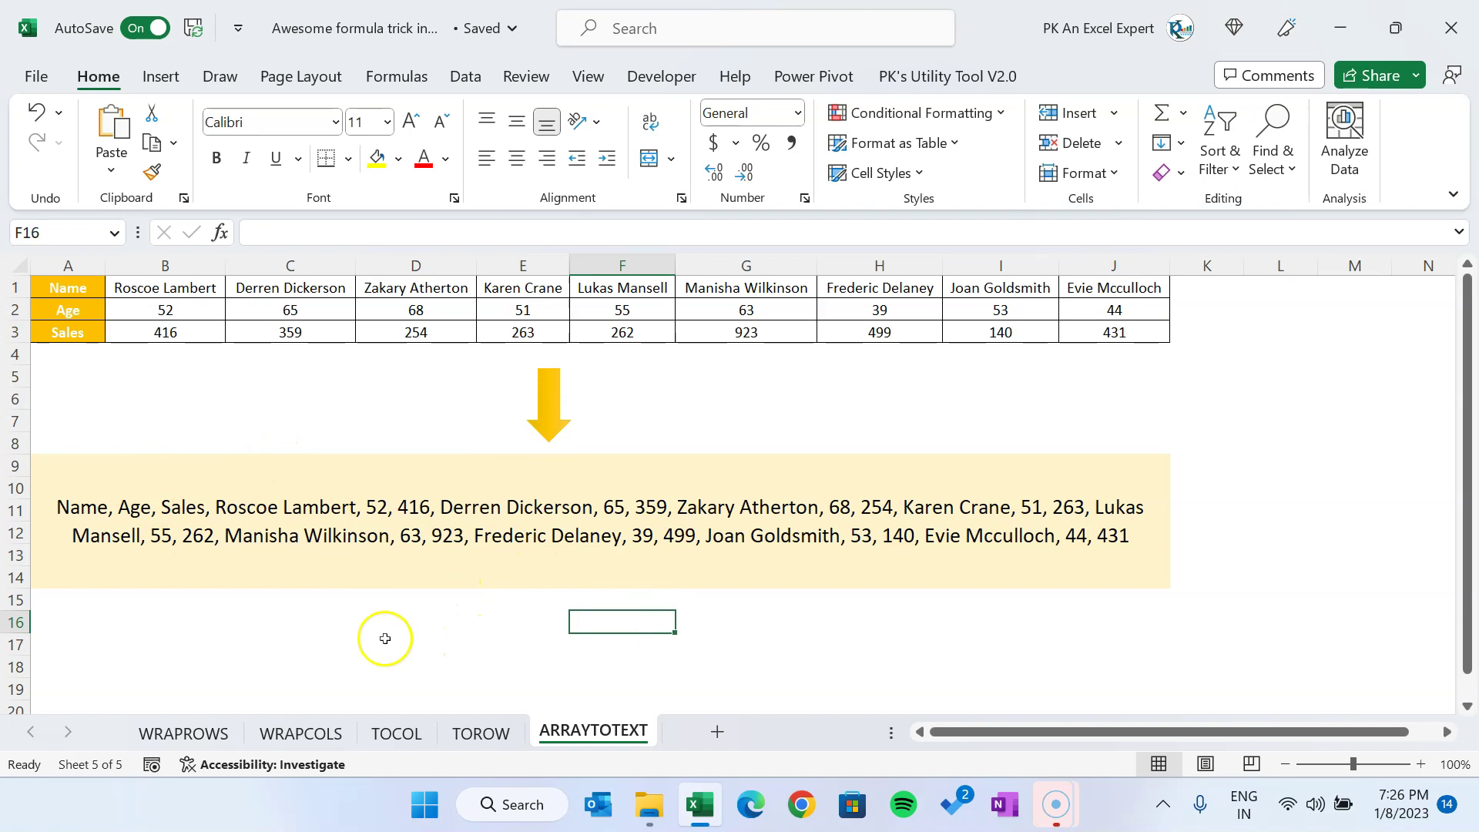
click(154, 643)
scroll(810, 460, down, 1)
Delete the ARRAYTOTEXT formula from the yellow merged box at A9.
click(811, 459)
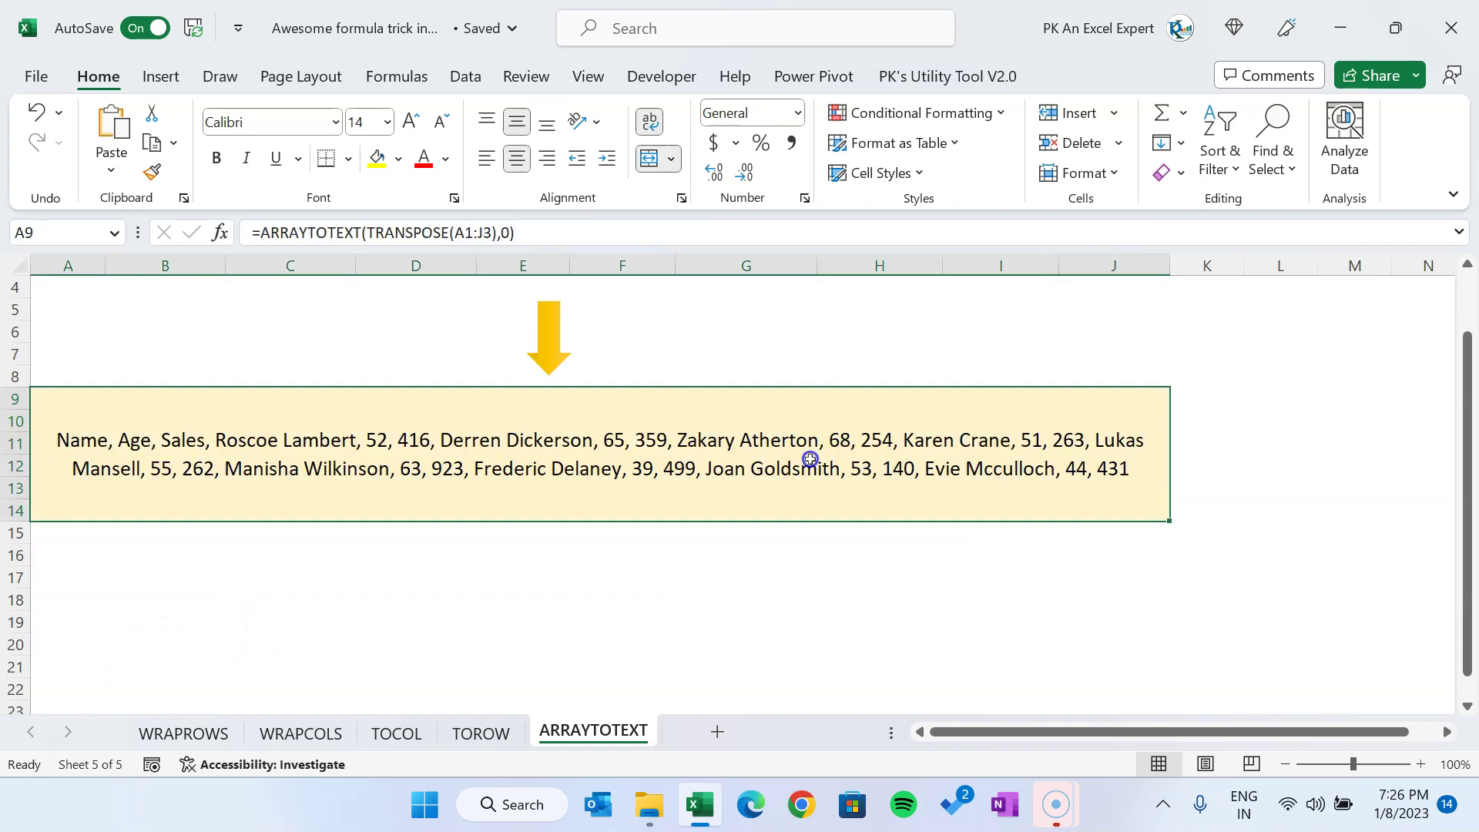
key(Delete)
drag(1470, 592, 1470, 491)
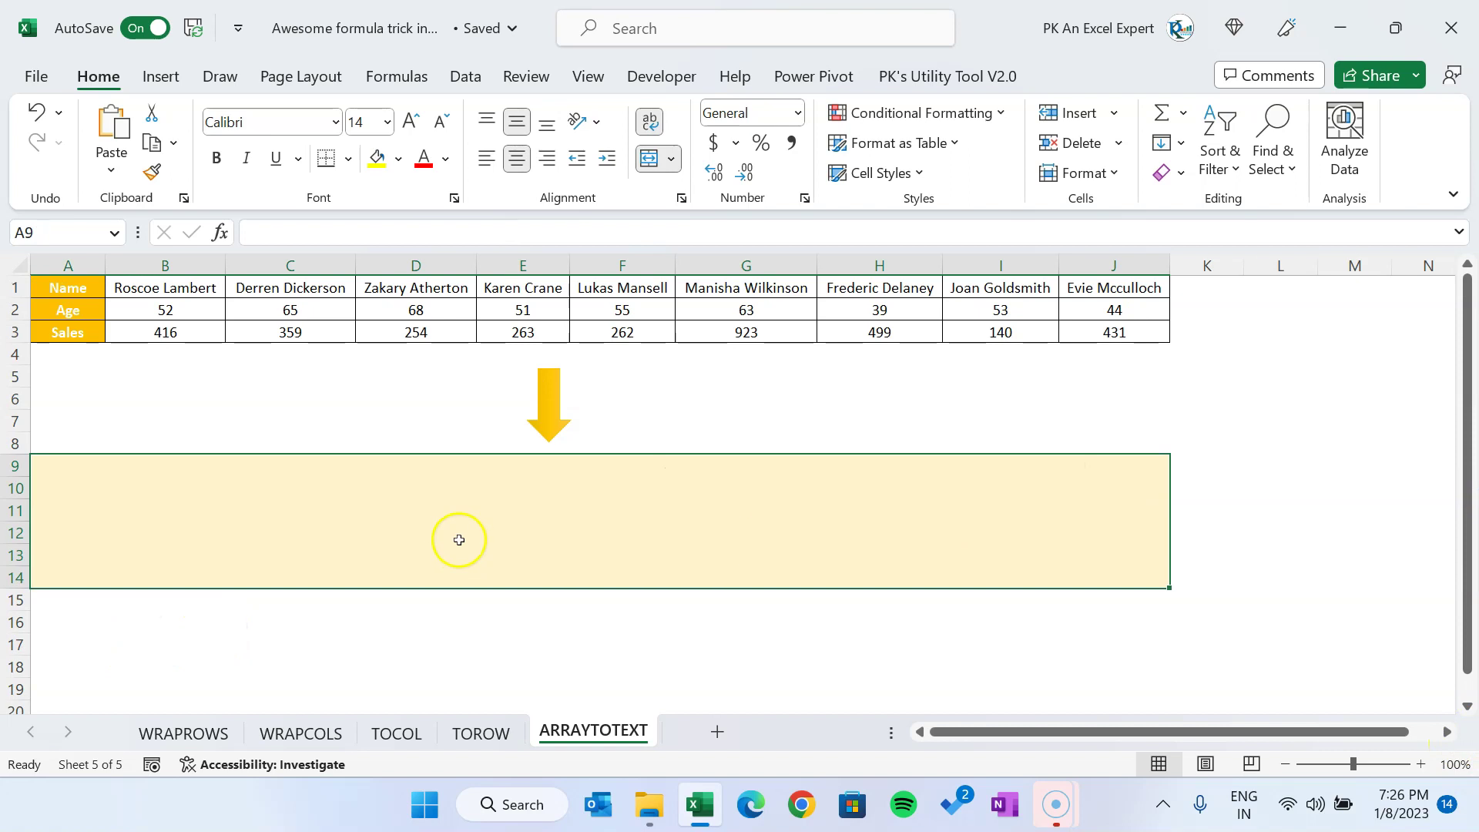
text(=arr)
key(Down)
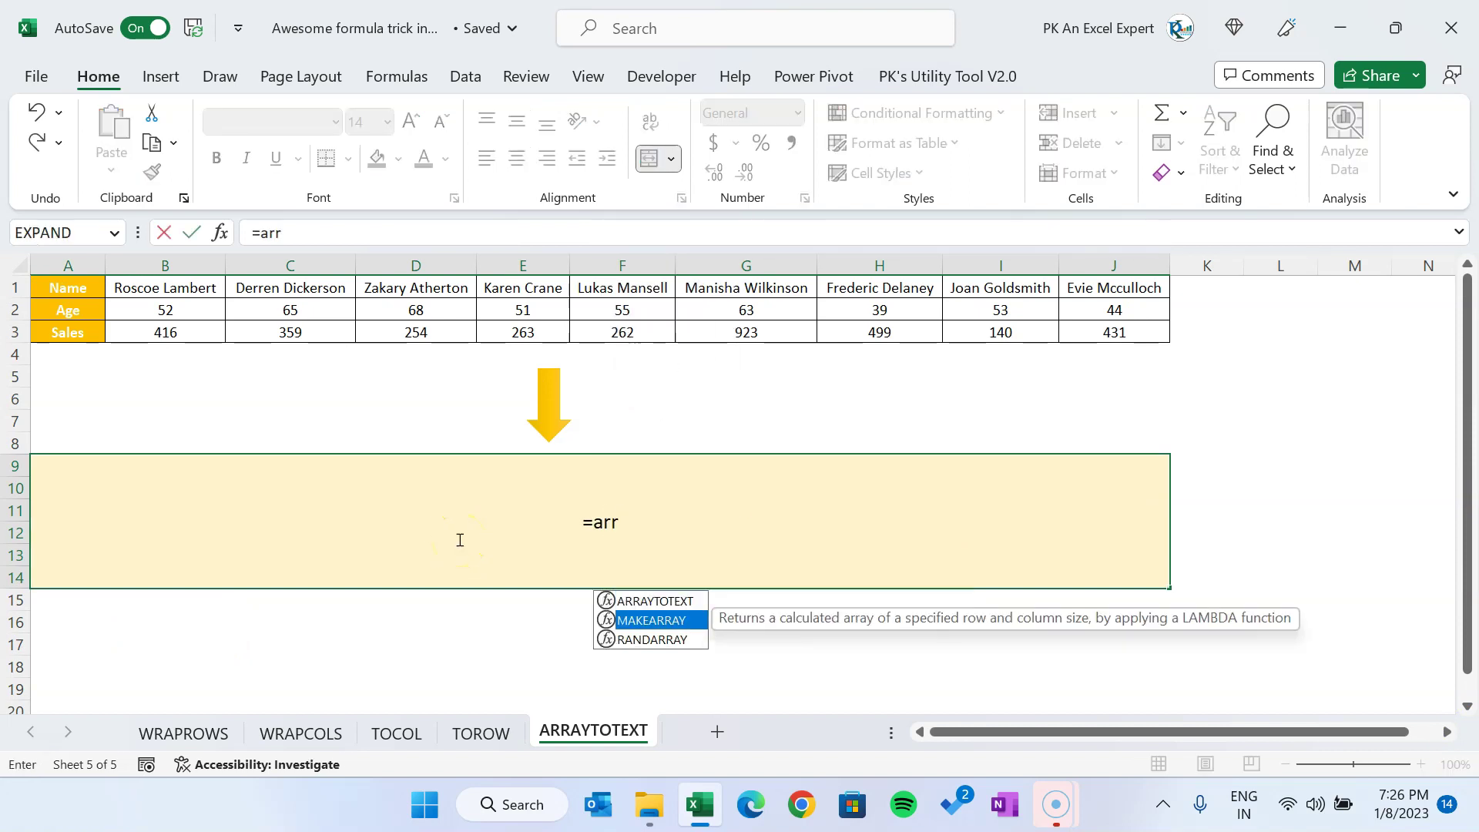
key(Up)
key(Tab)
key(ctrl+Up)
key(ctrl+Up)
key(ctrl+shift+Right)
key(ctrl+shift+Down)
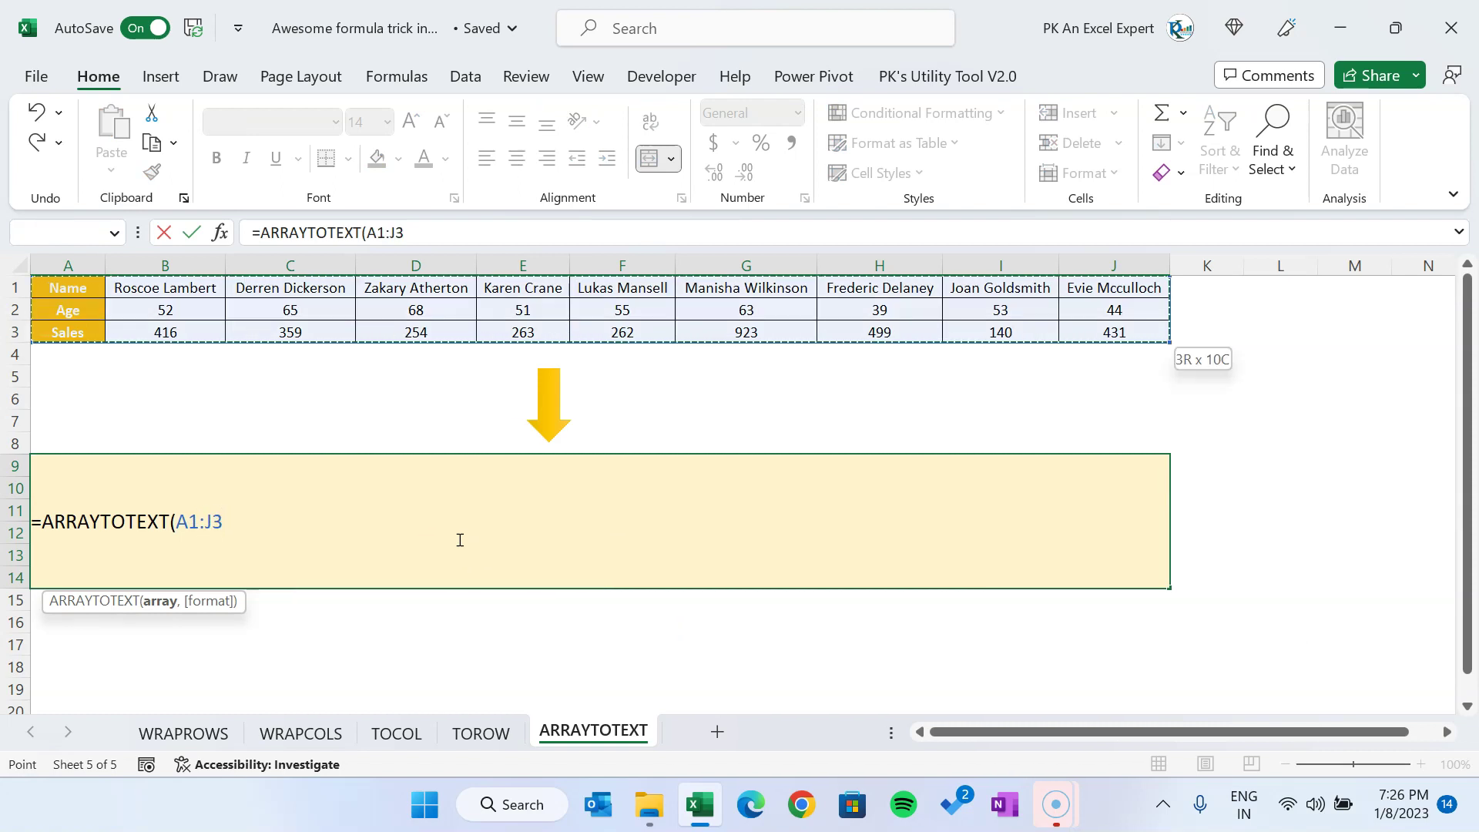
text())
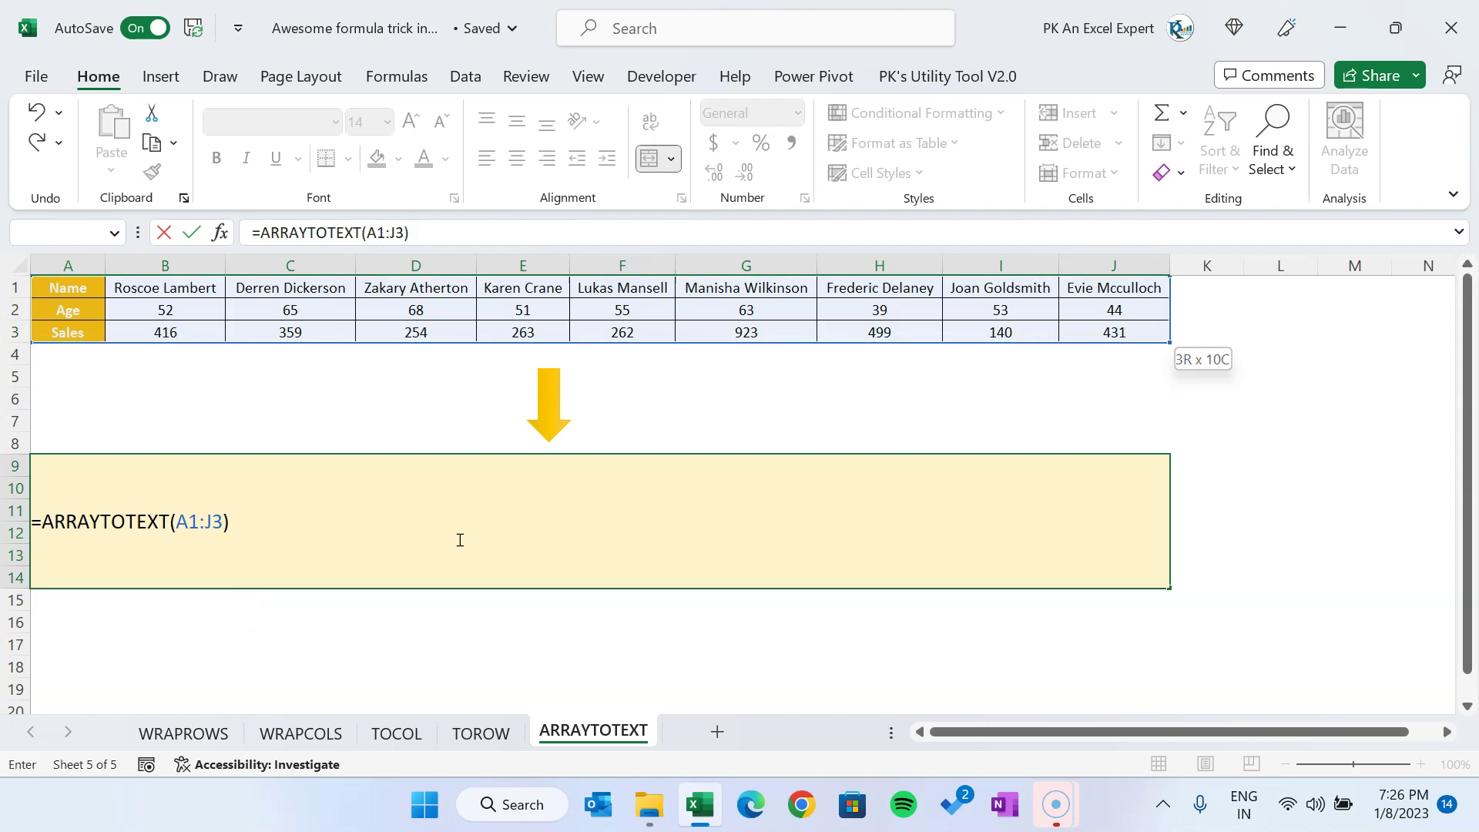
key(Return)
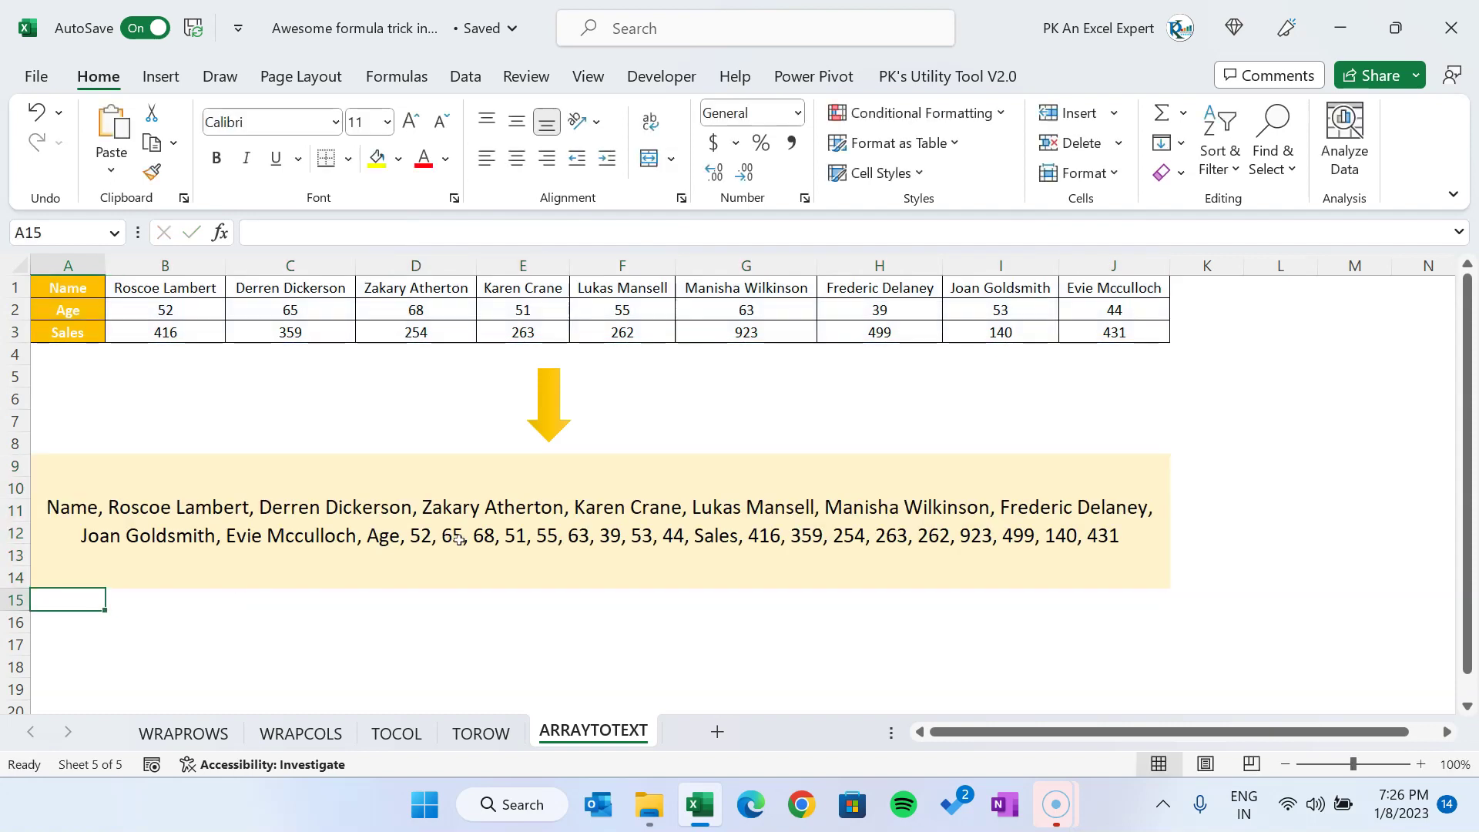
click(337, 623)
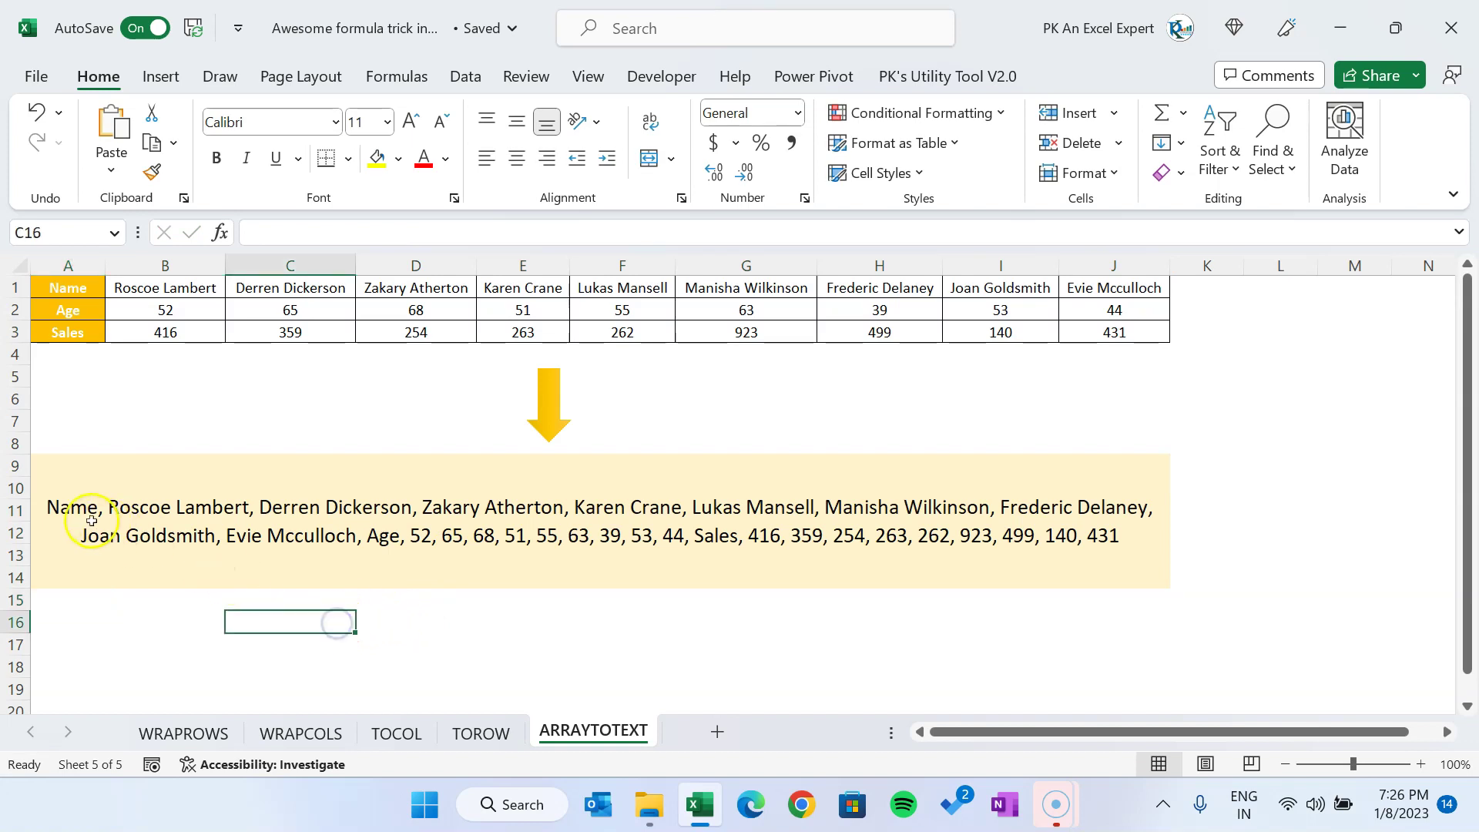
click(68, 286)
drag(68, 286, 1103, 269)
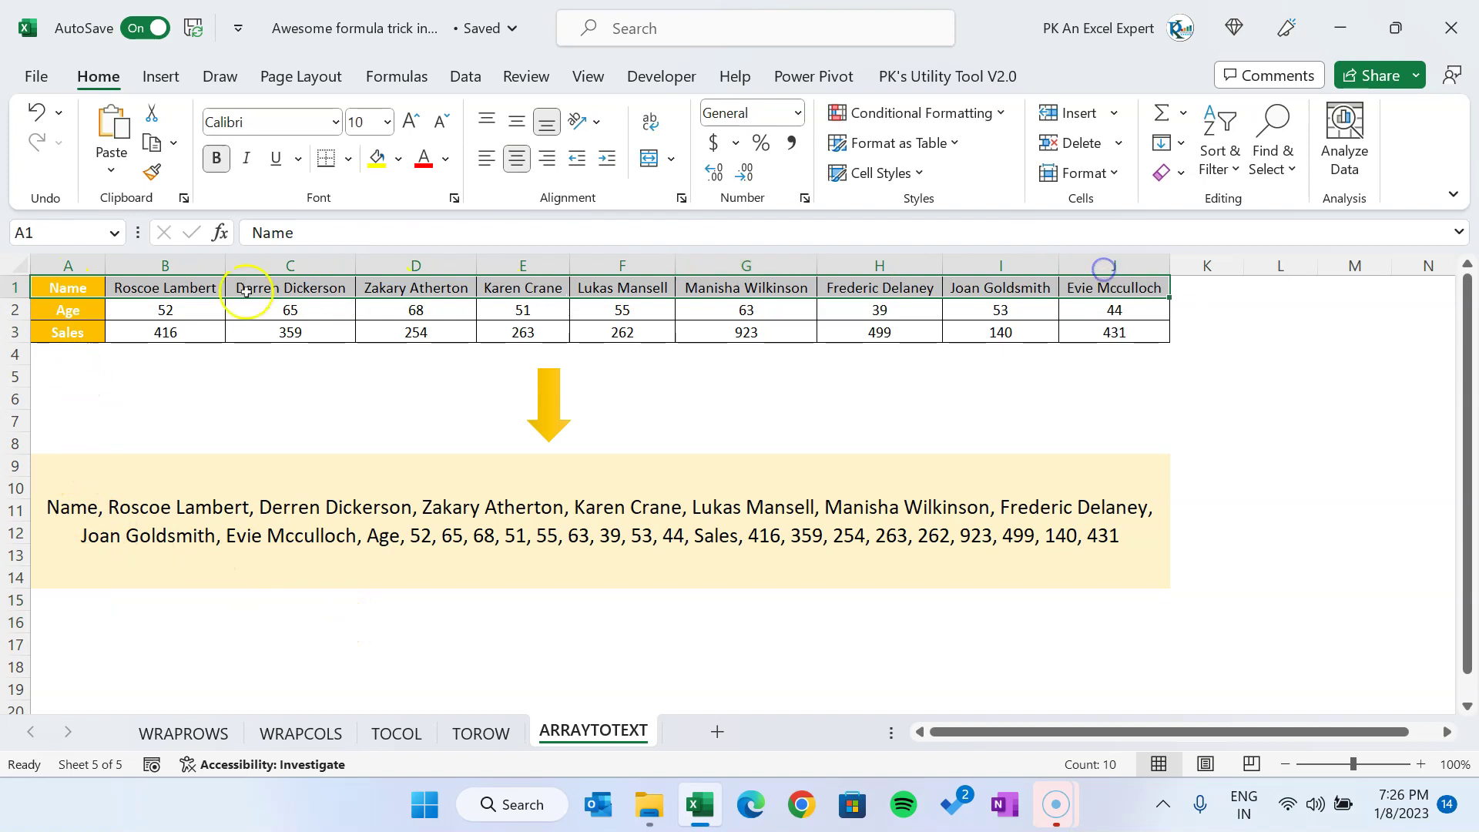
drag(68, 310, 1187, 309)
drag(38, 332, 1115, 332)
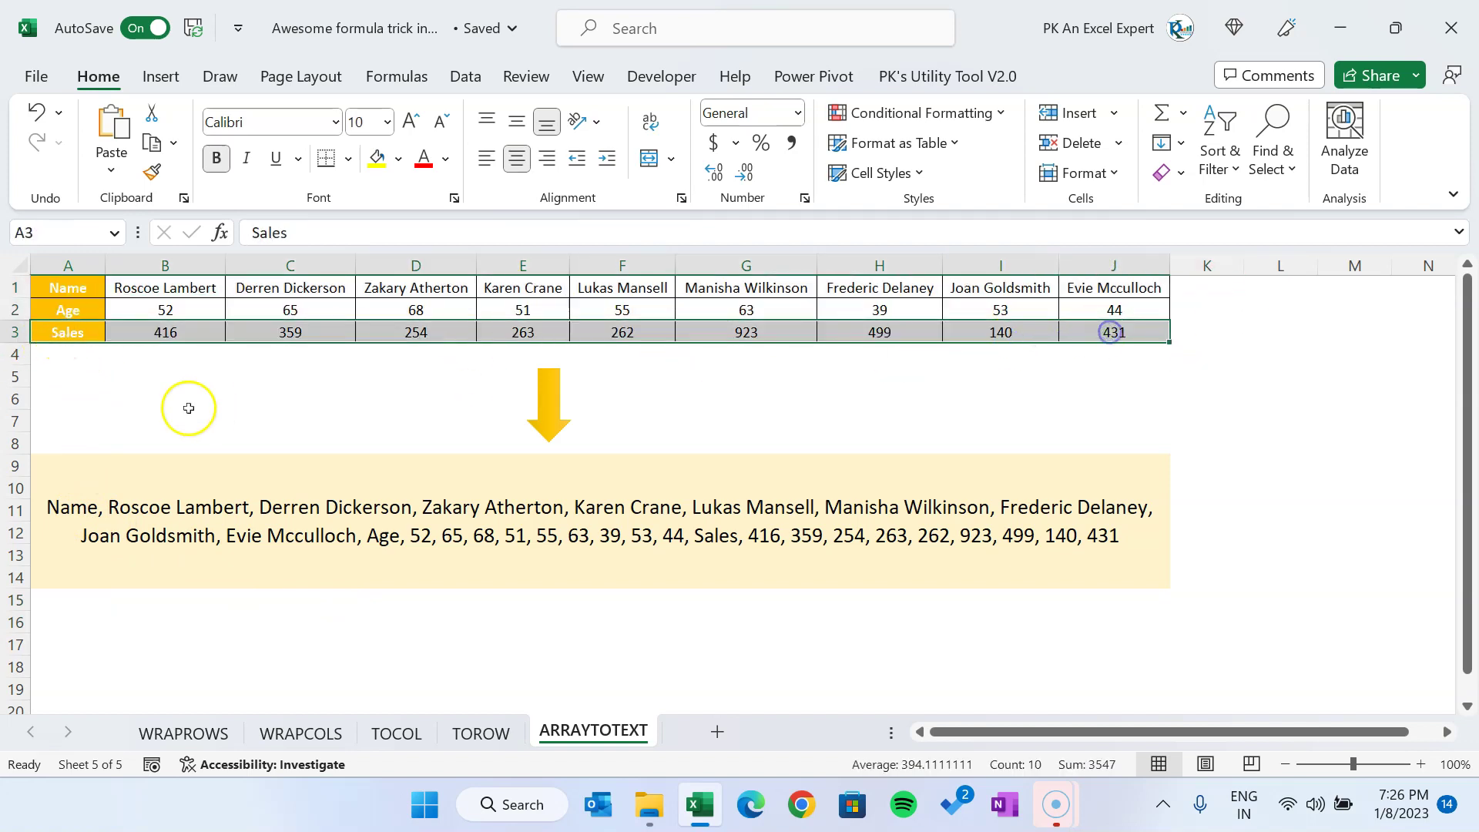
click(228, 416)
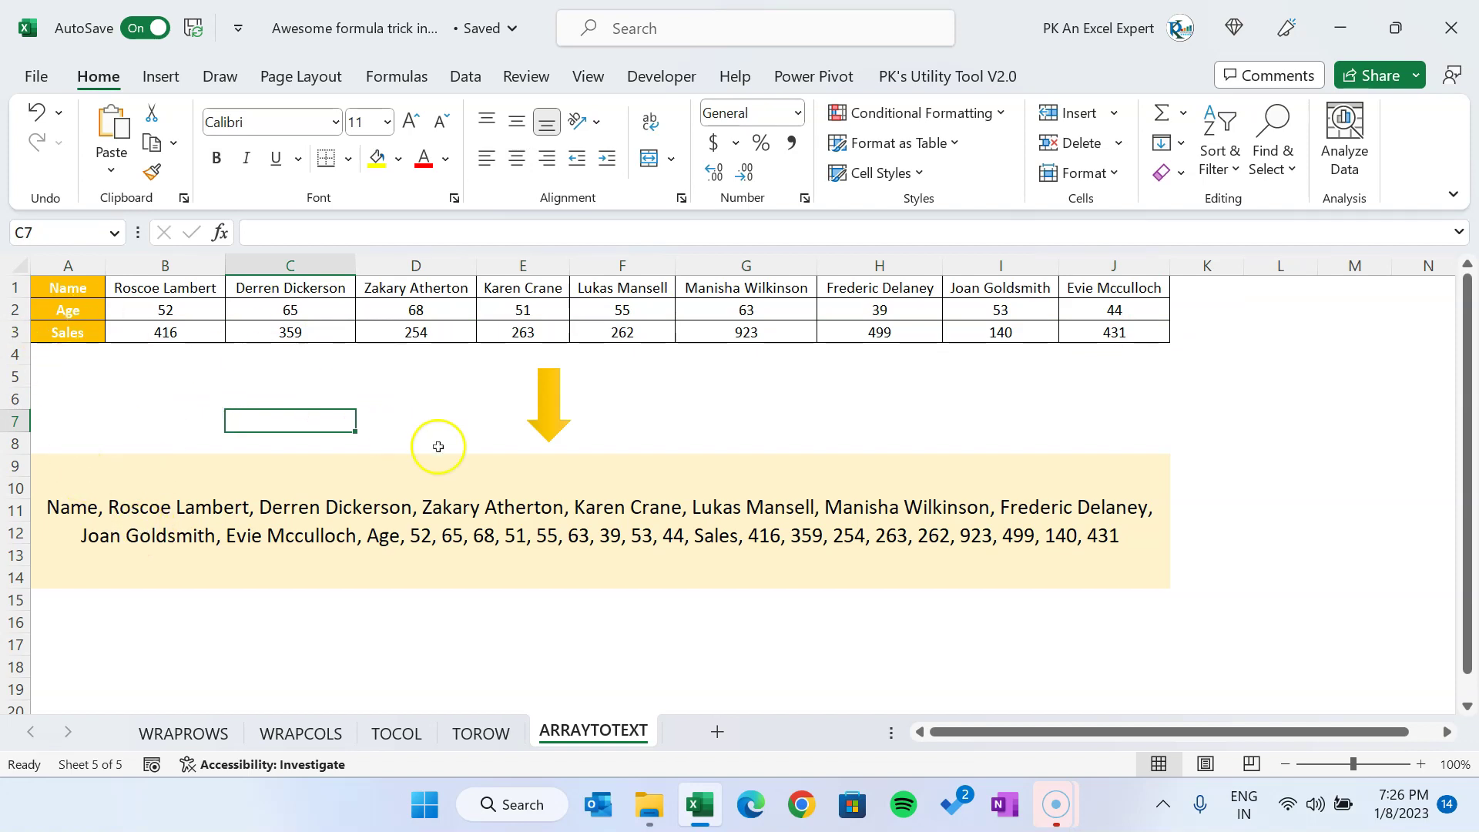
click(264, 527)
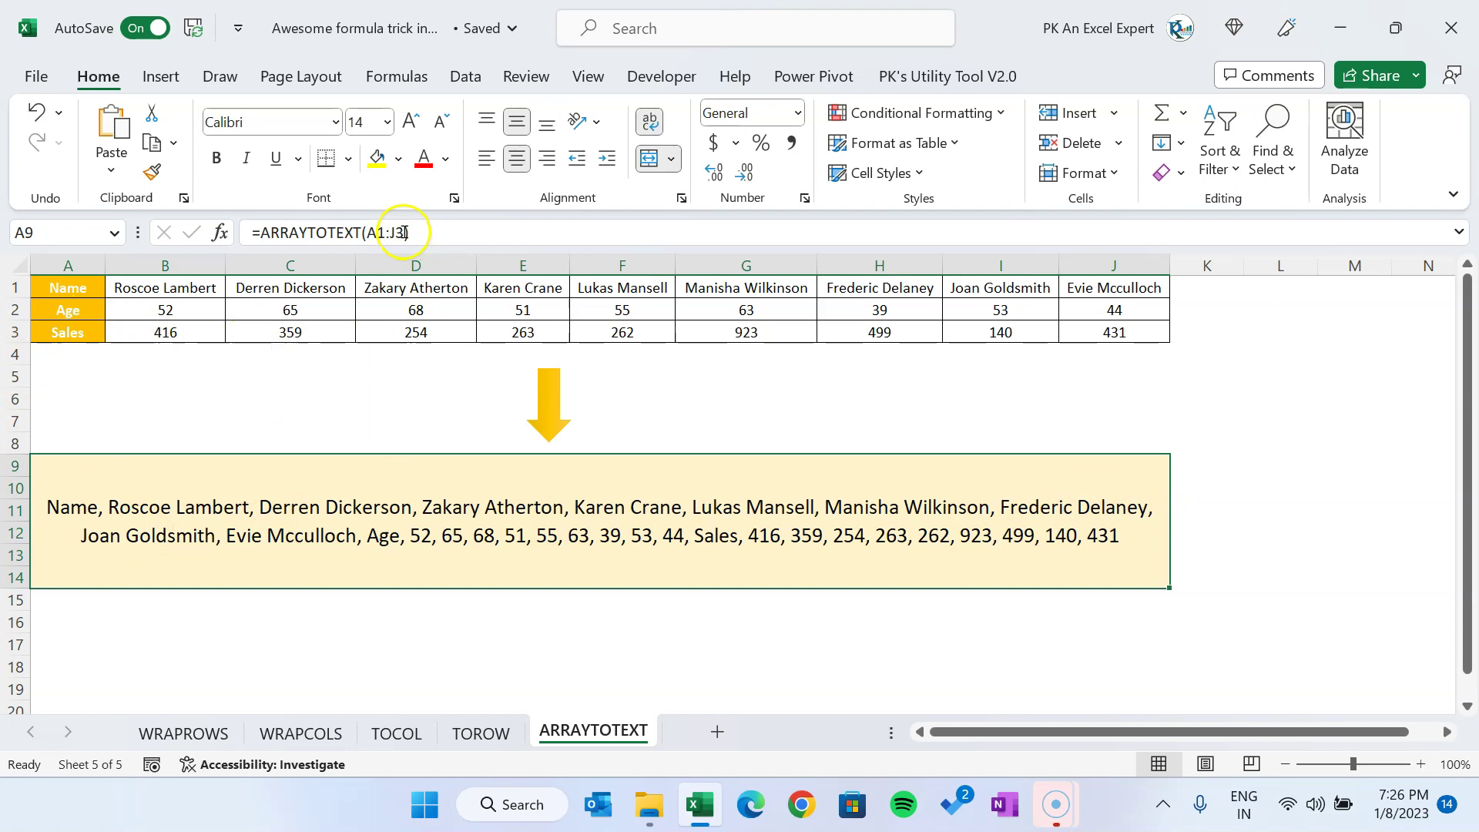
click(366, 232)
text(tr)
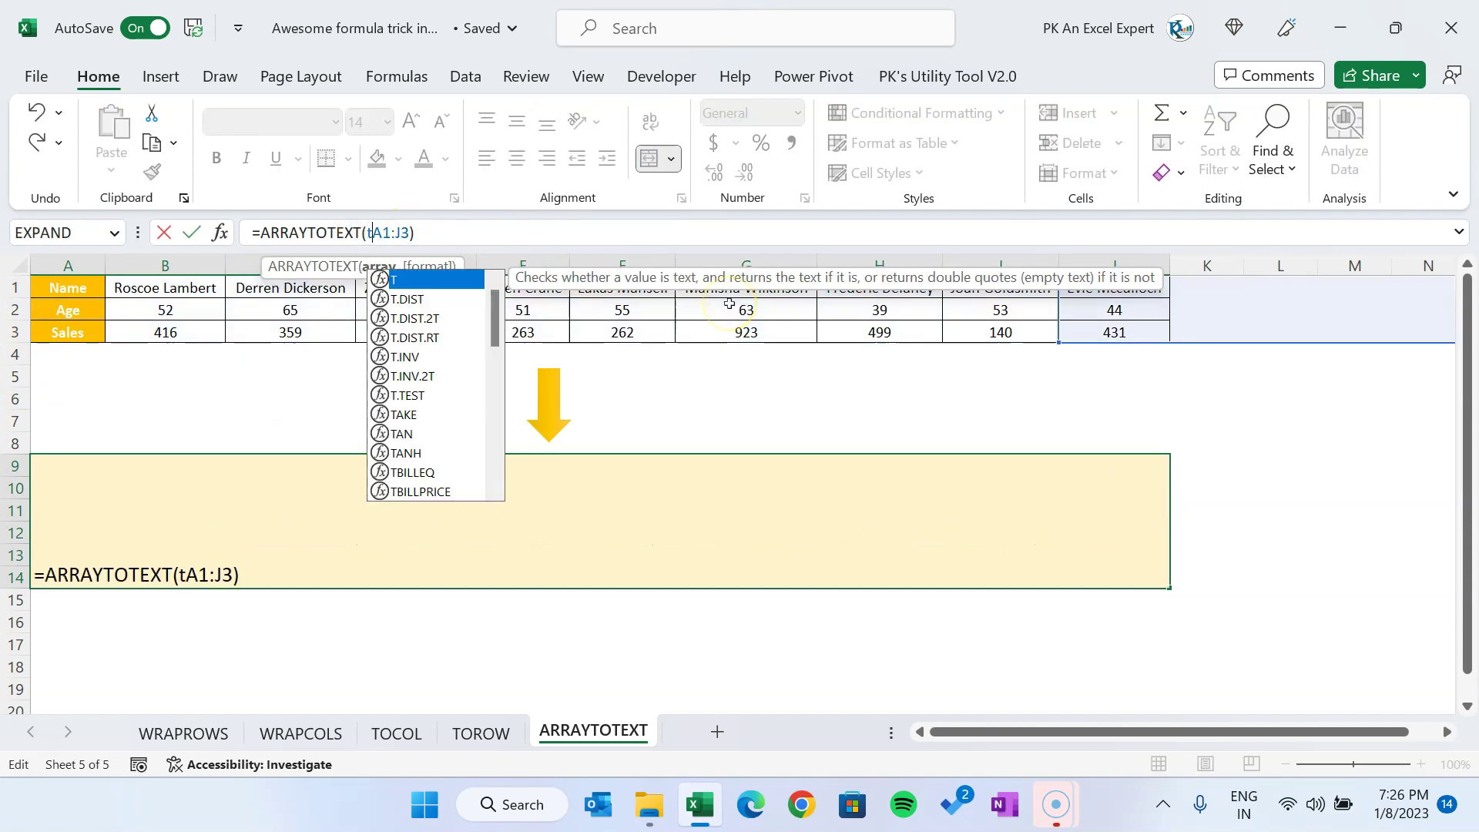
key(Tab)
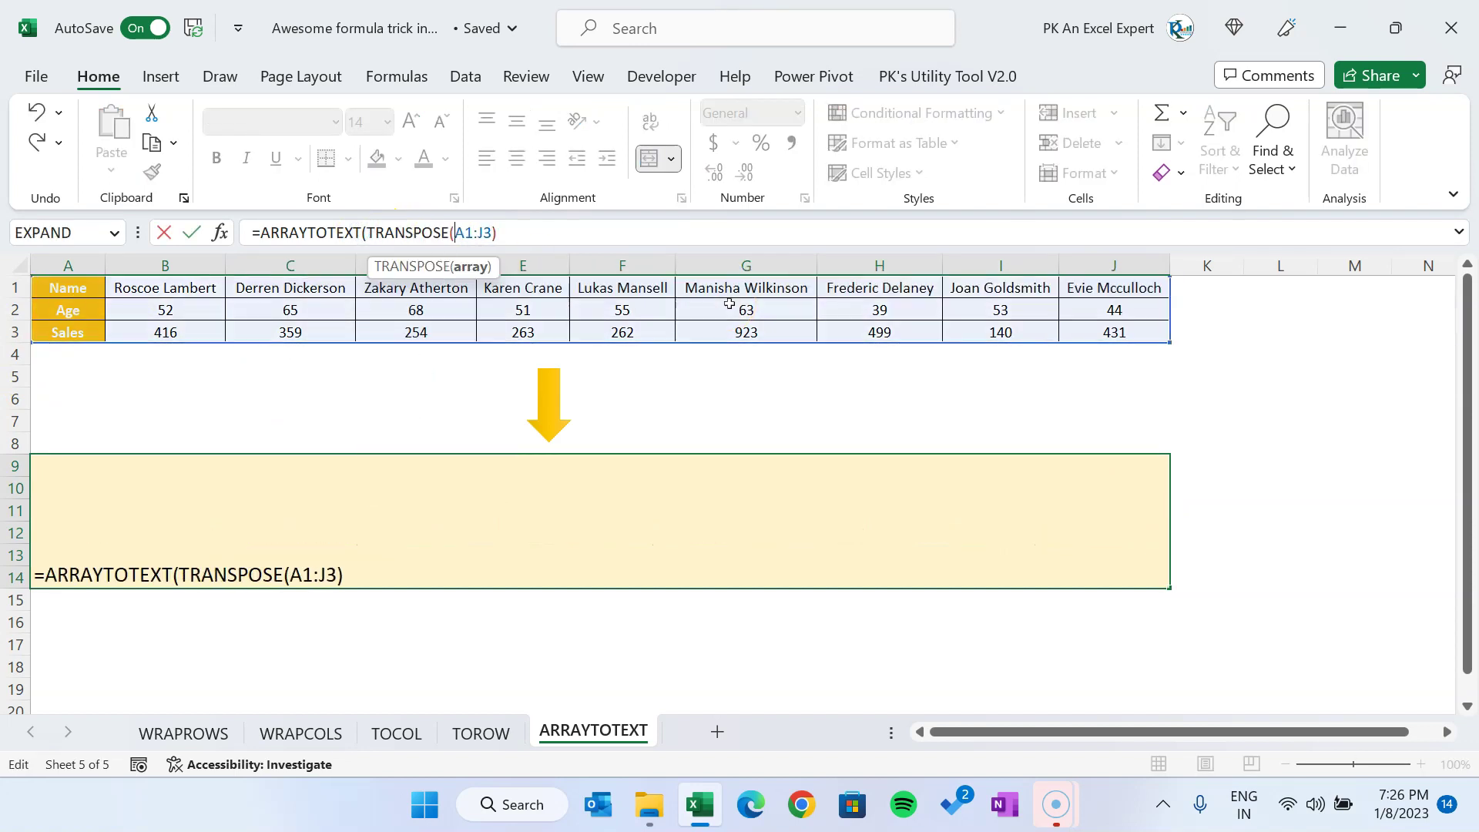
key(ctrl+Return)
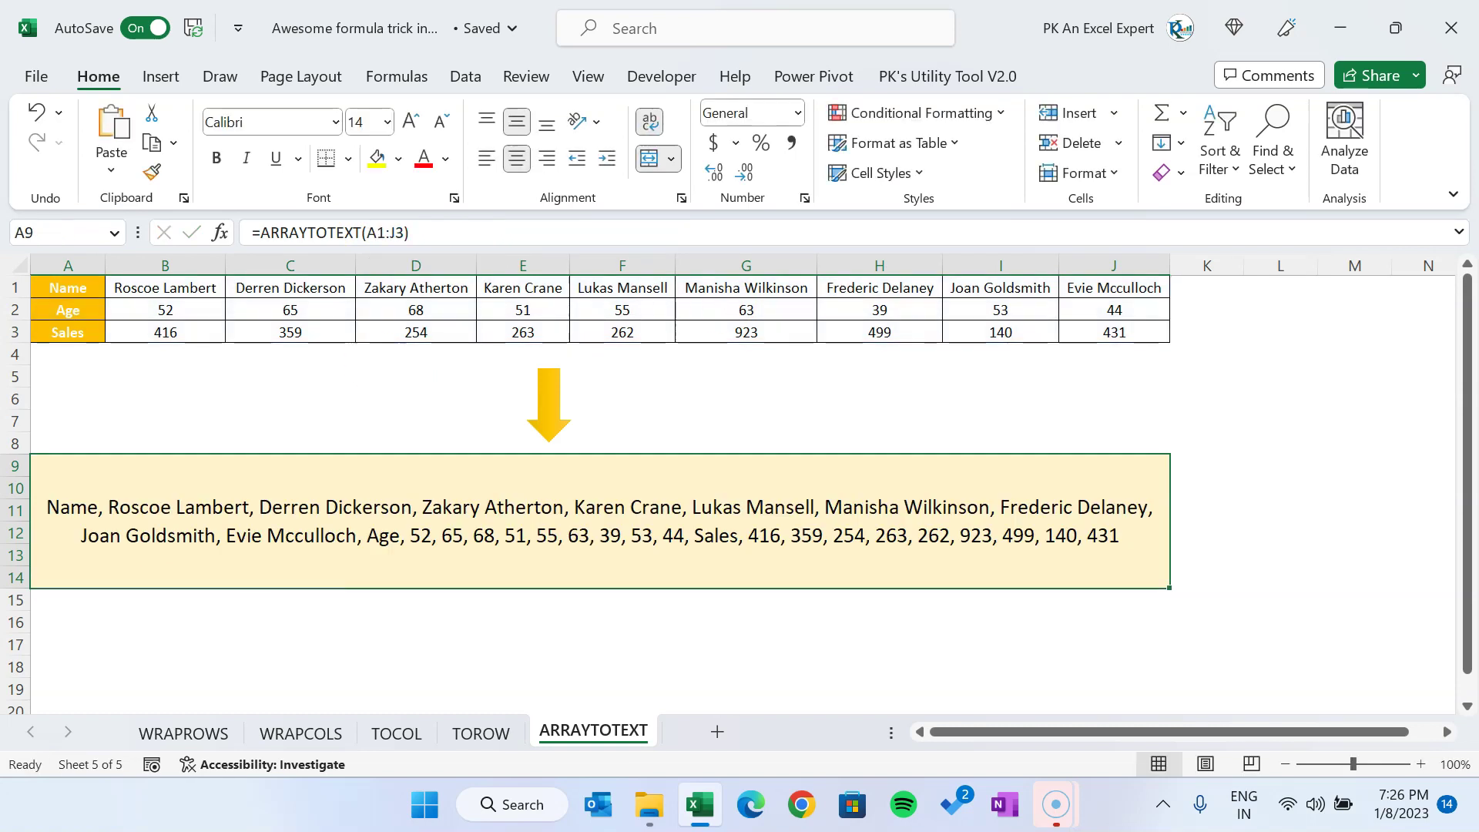
click(134, 645)
text(=tra)
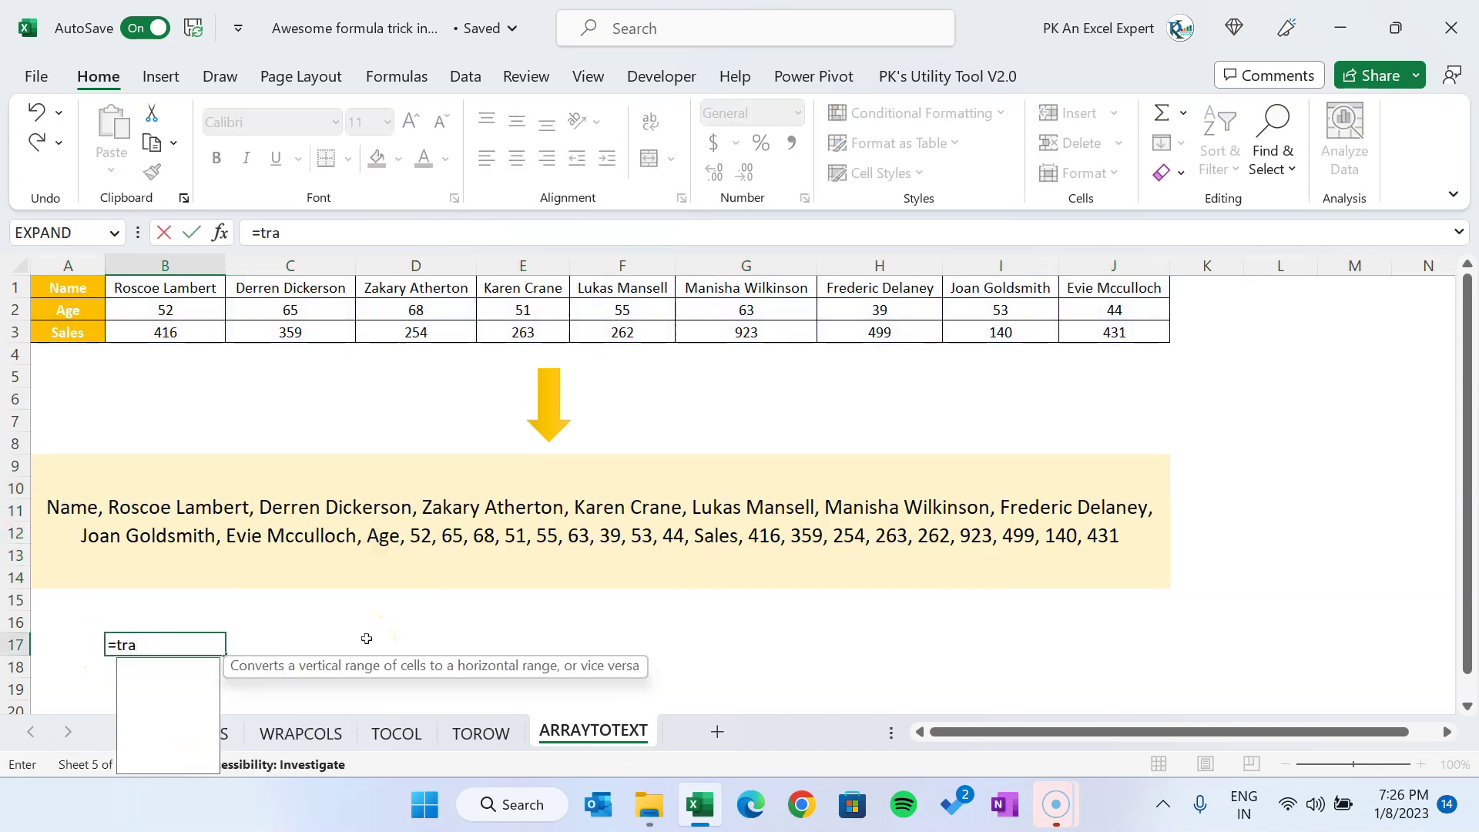
key(Down)
key(Up)
key(Tab)
key(ctrl+Up)
key(ctrl+Up)
key(Left)
key(ctrl+shift+Right)
key(ctrl+shift+Down)
key(Return)
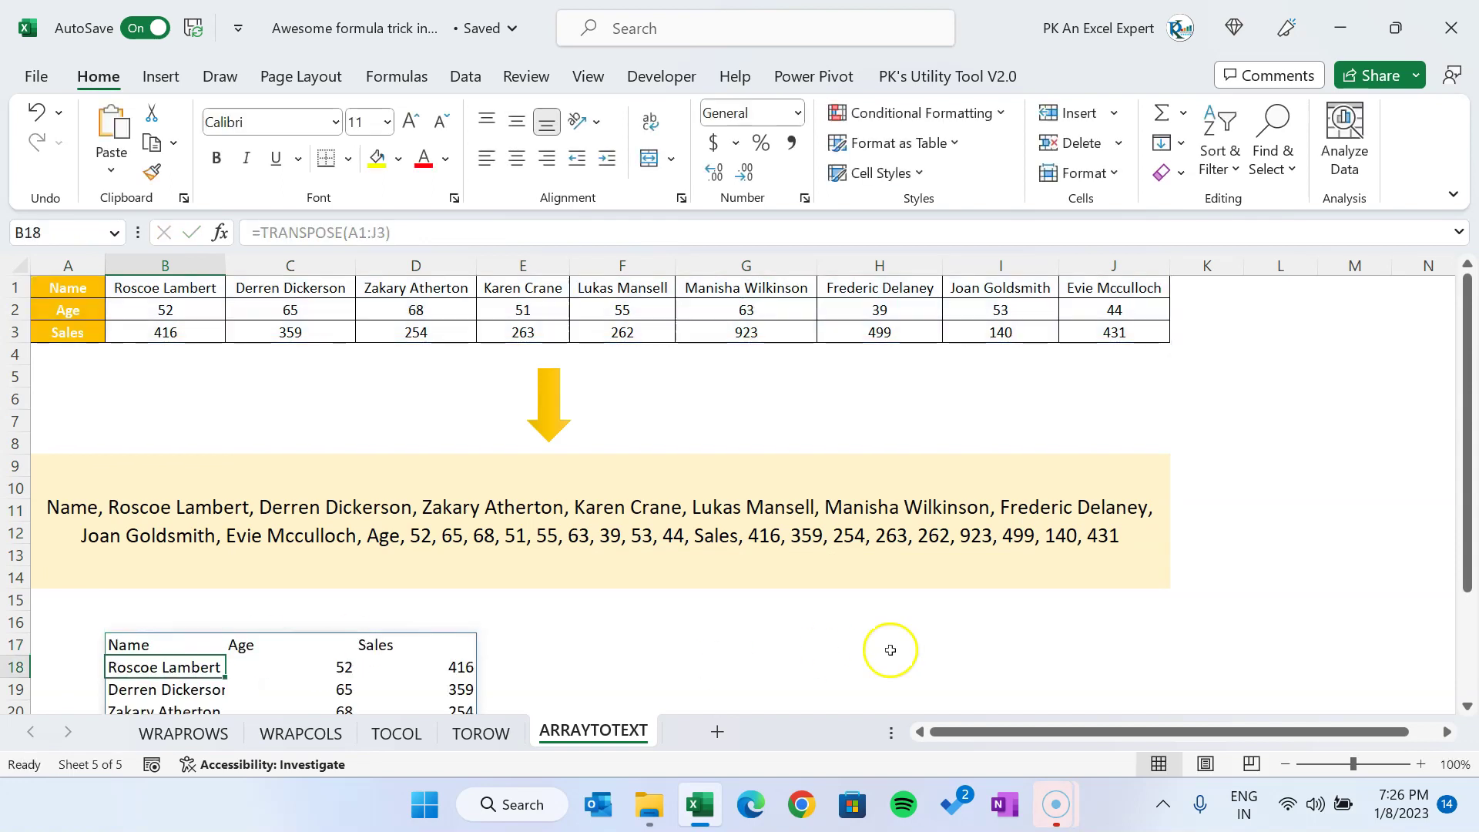
drag(1467, 335, 1462, 483)
click(151, 501)
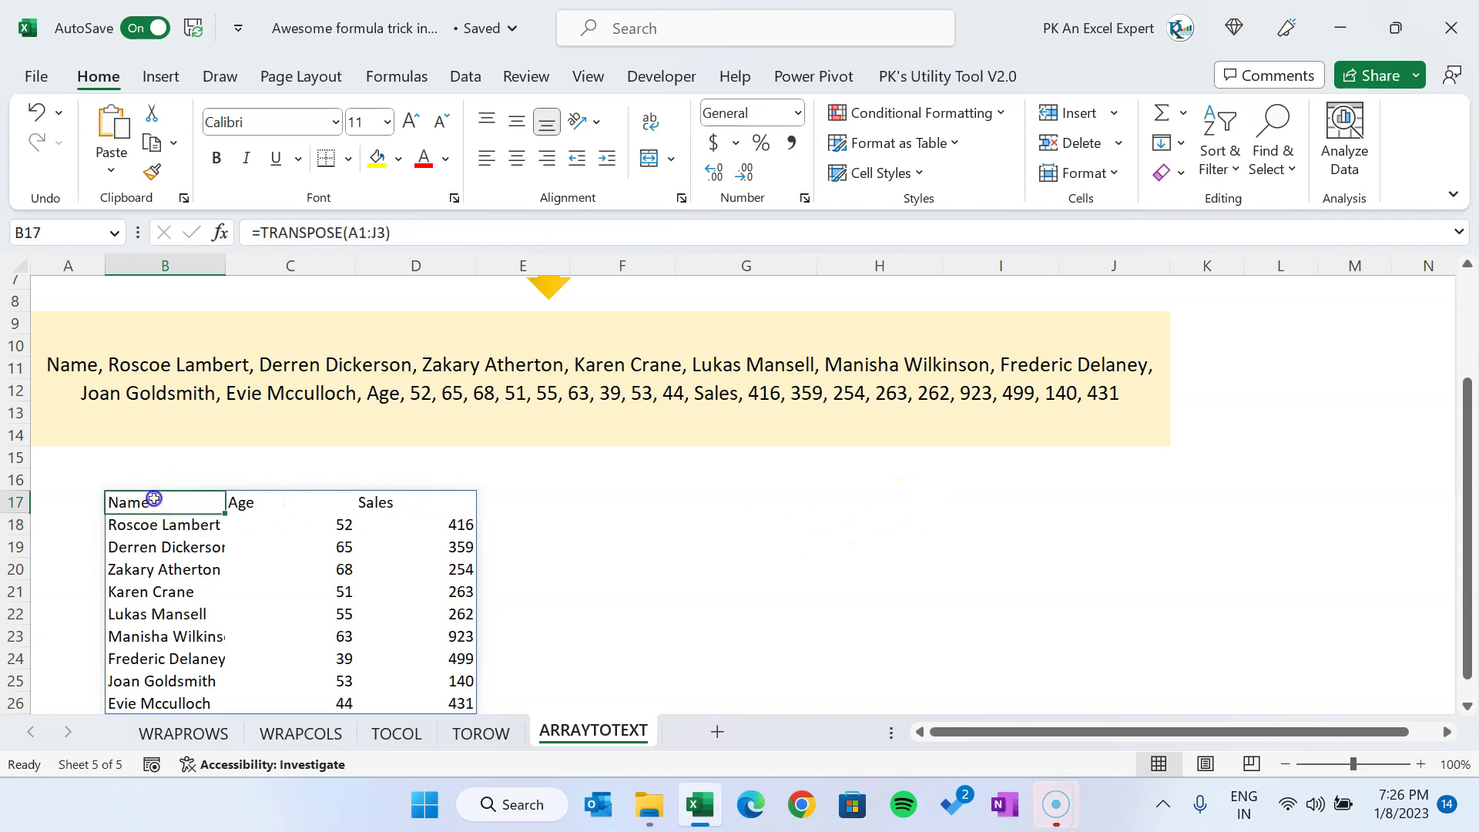
key(Delete)
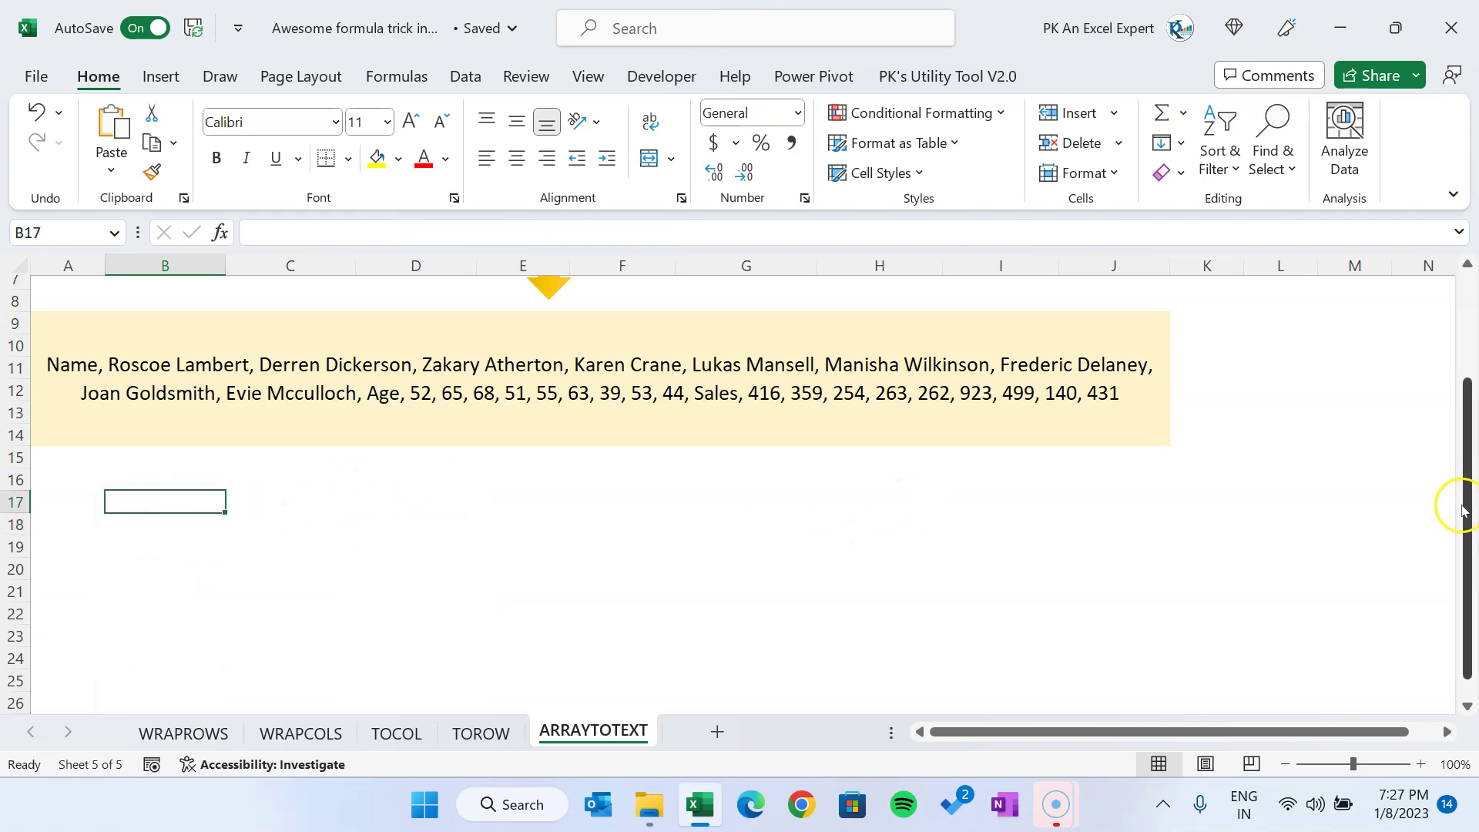
drag(1460, 502, 1466, 378)
click(627, 456)
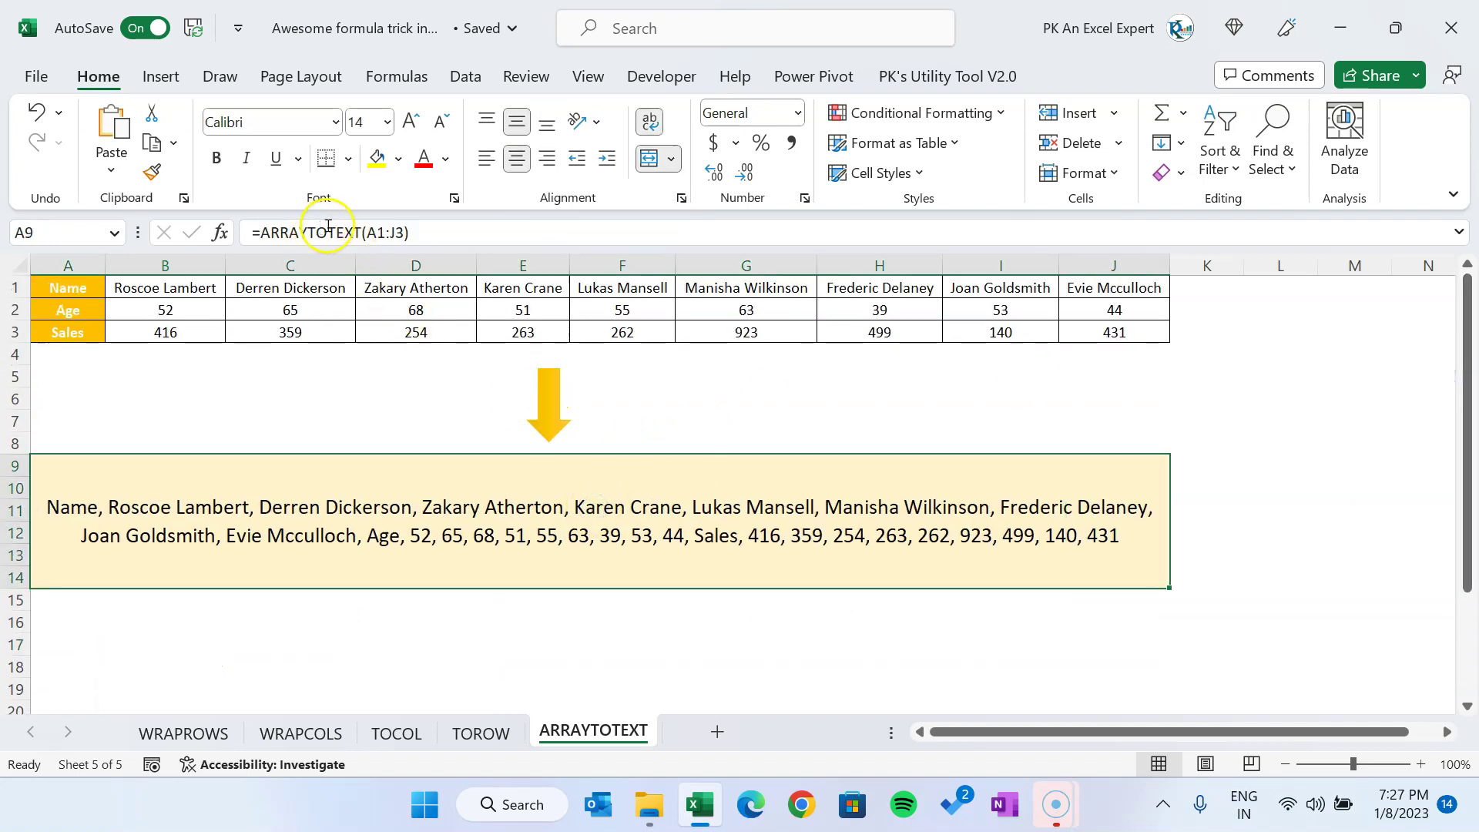
Wrap the range in TRANSPOSE so A9 reads =ARRAYTOTEXT(TRANSPOSE(A1:J3)).
double_click(376, 232)
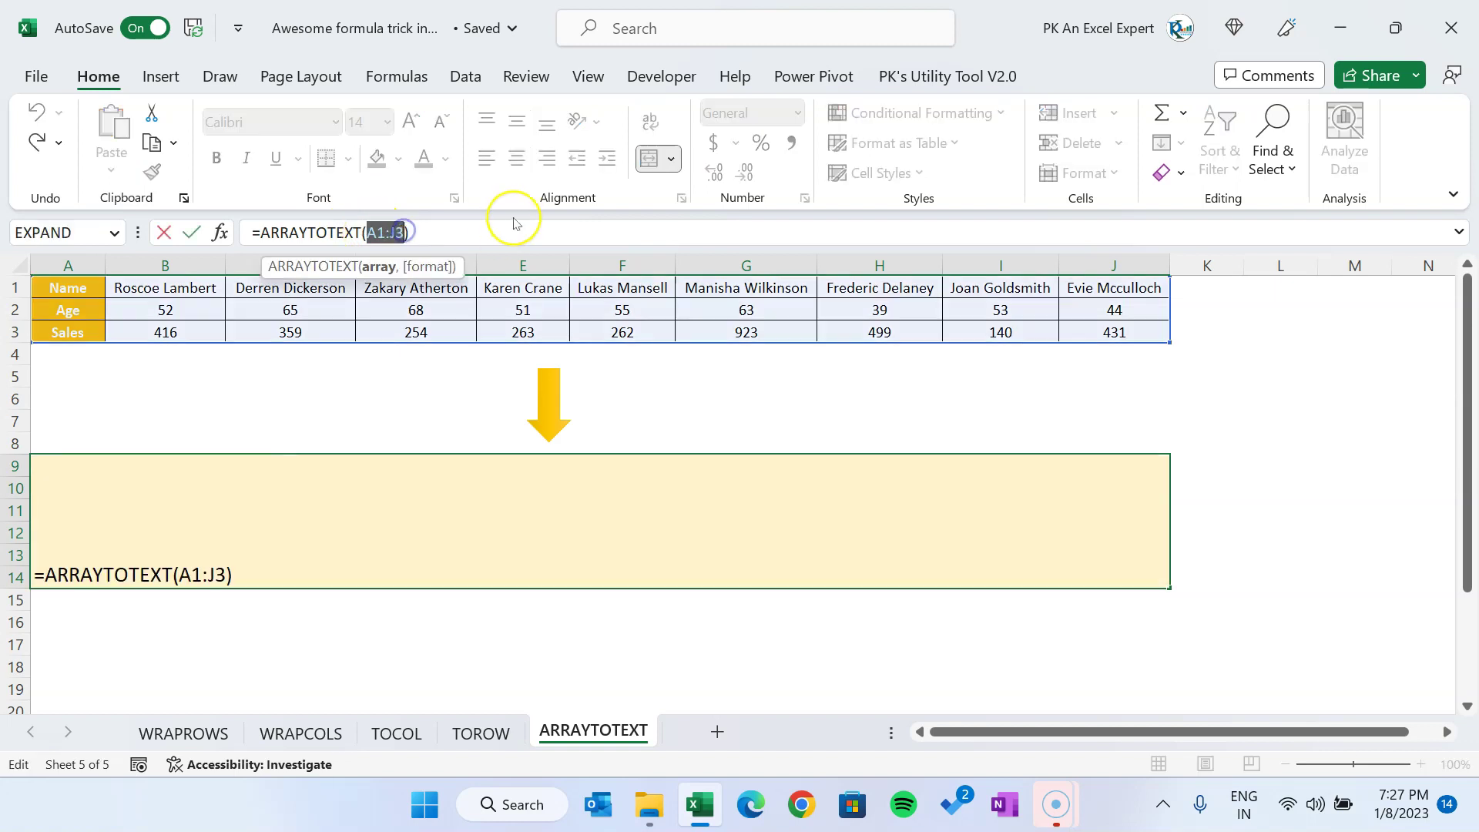
key(BackSpace)
text(ta)
key(BackSpace)
text(ra)
key(Tab)
drag(67, 287, 1106, 334)
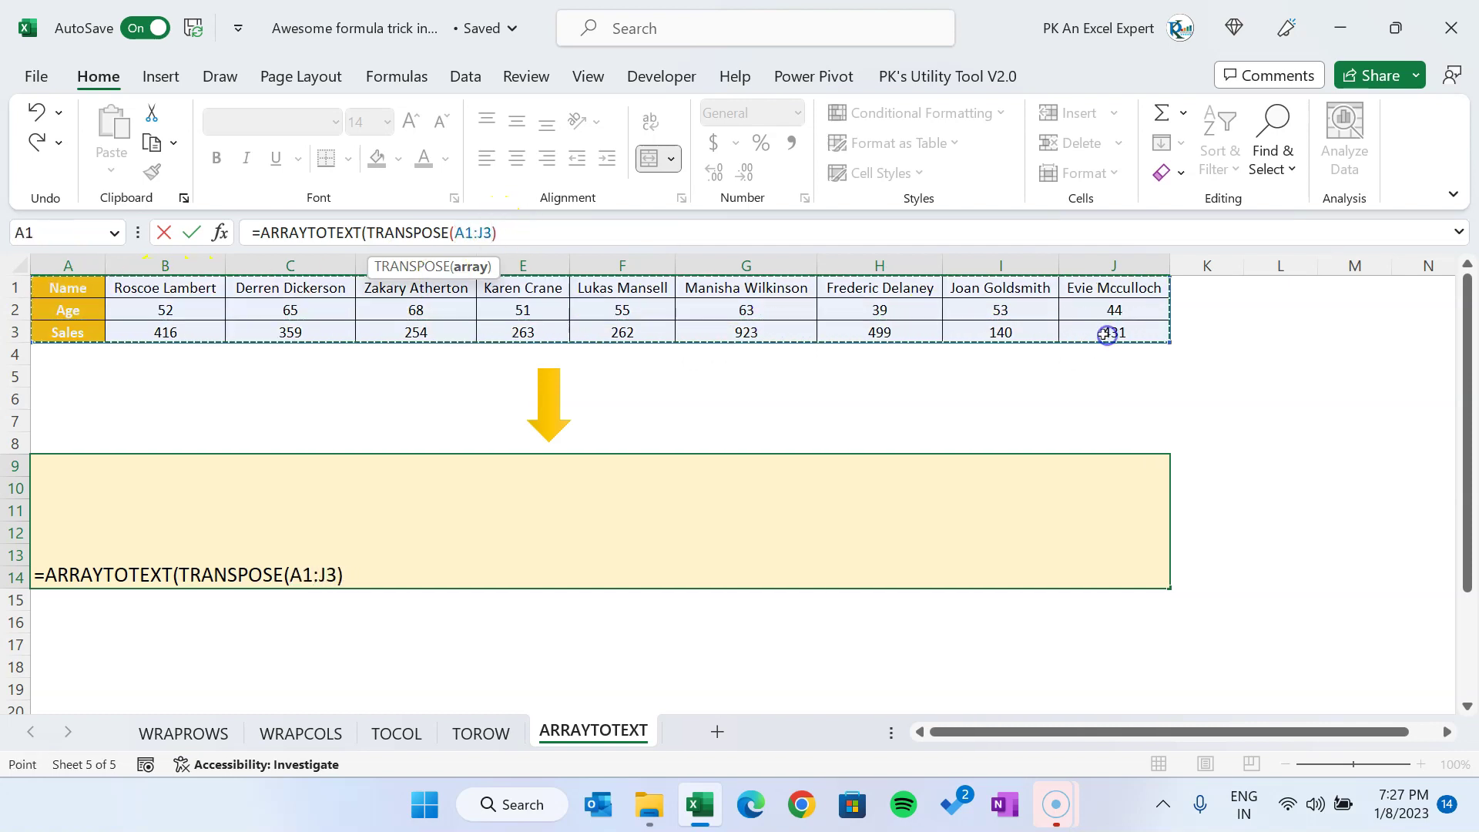
text())
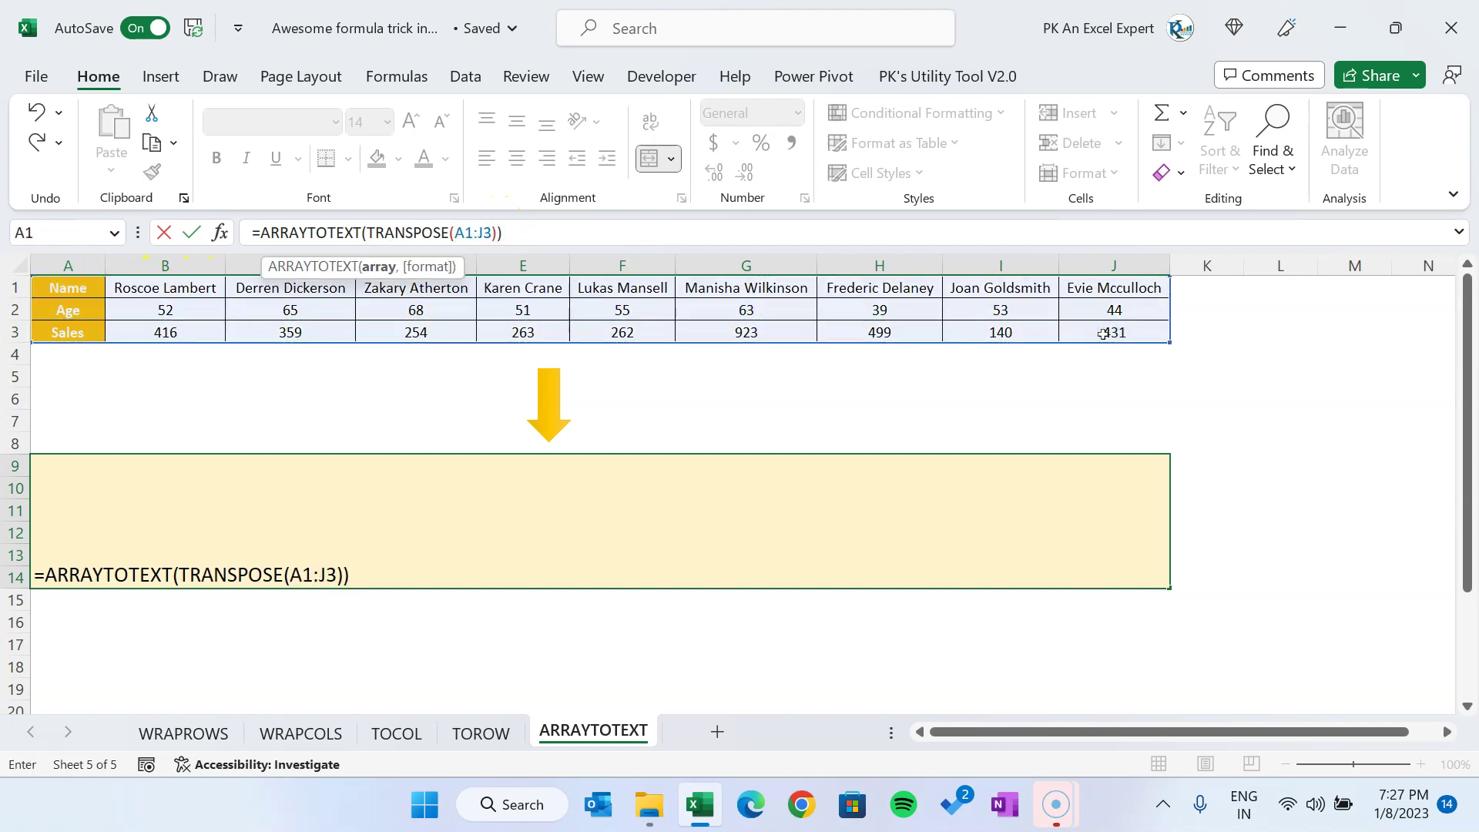
key(Return)
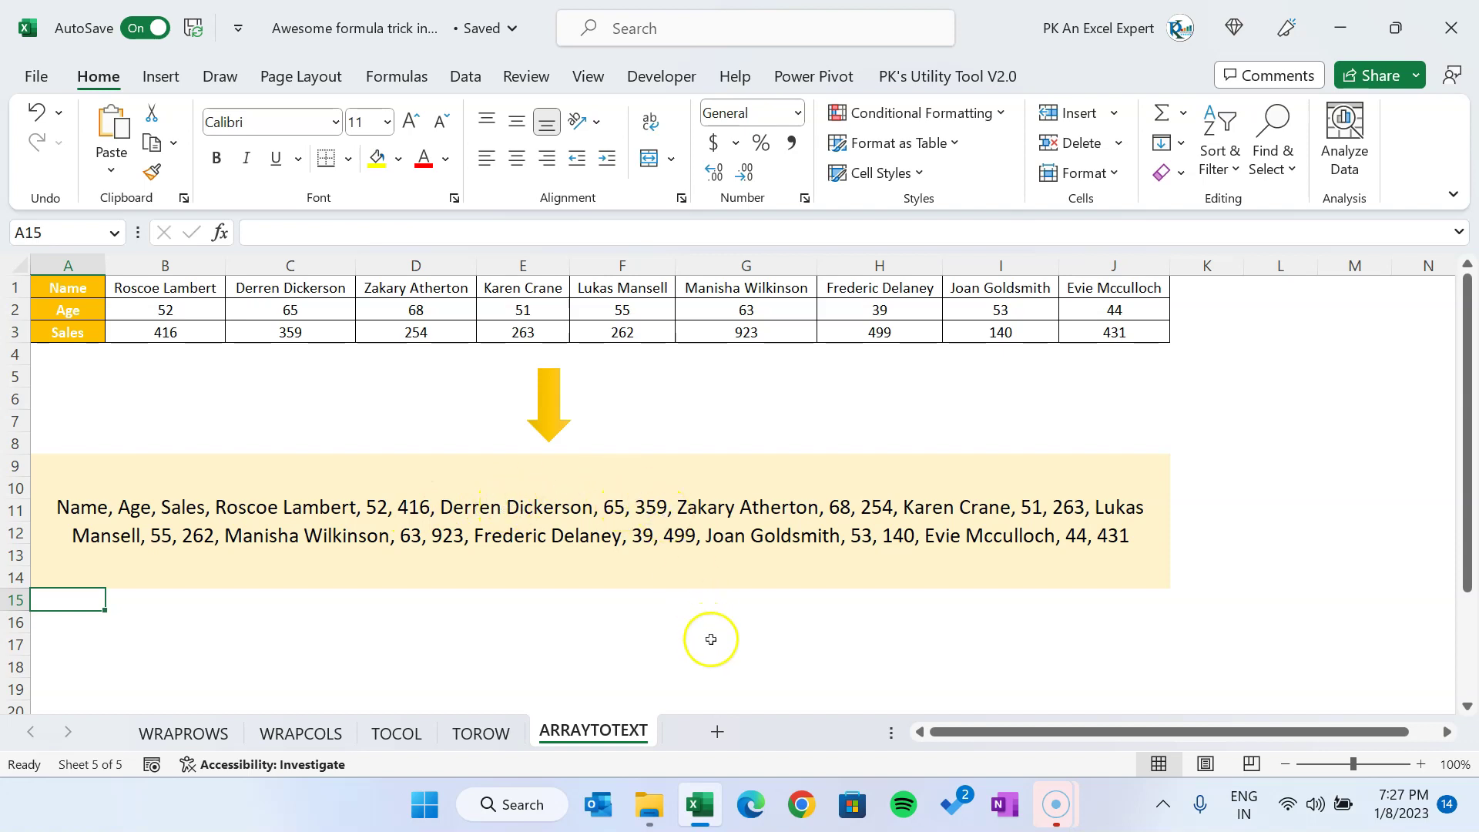
Add format argument 0 to produce concise text in A9.
click(670, 539)
click(618, 240)
text(,)
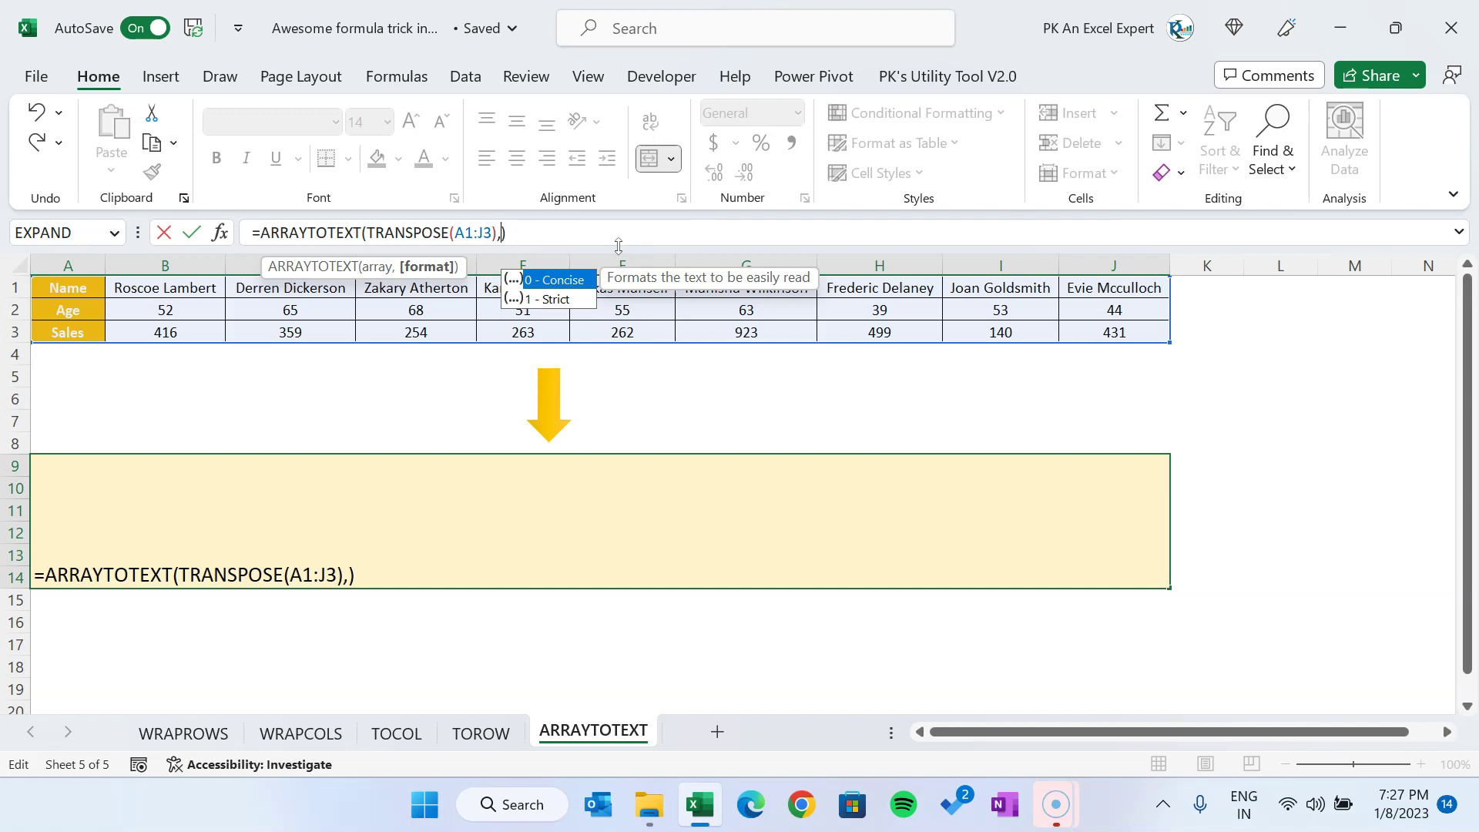
text(0)
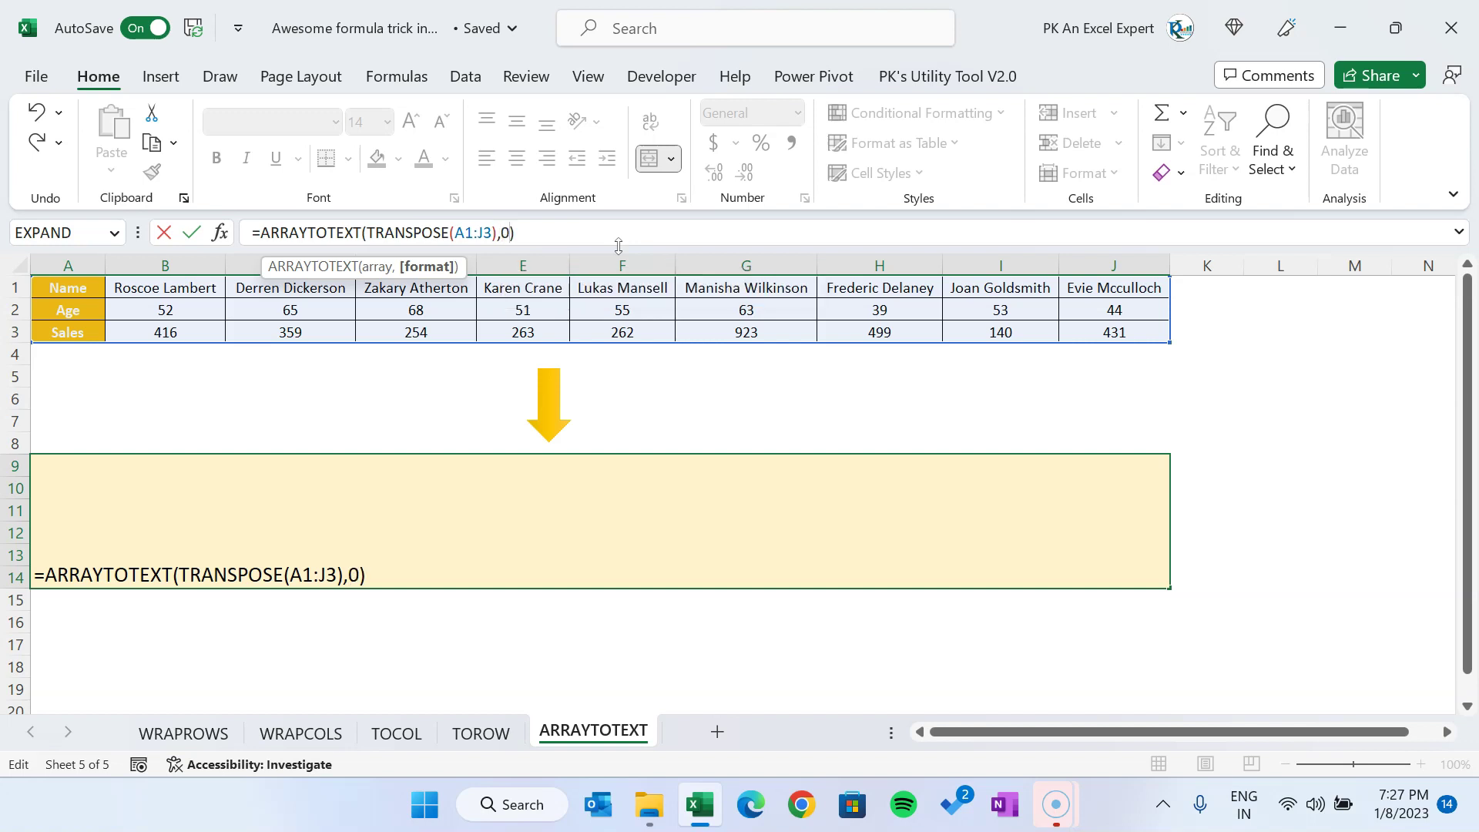
key(Return)
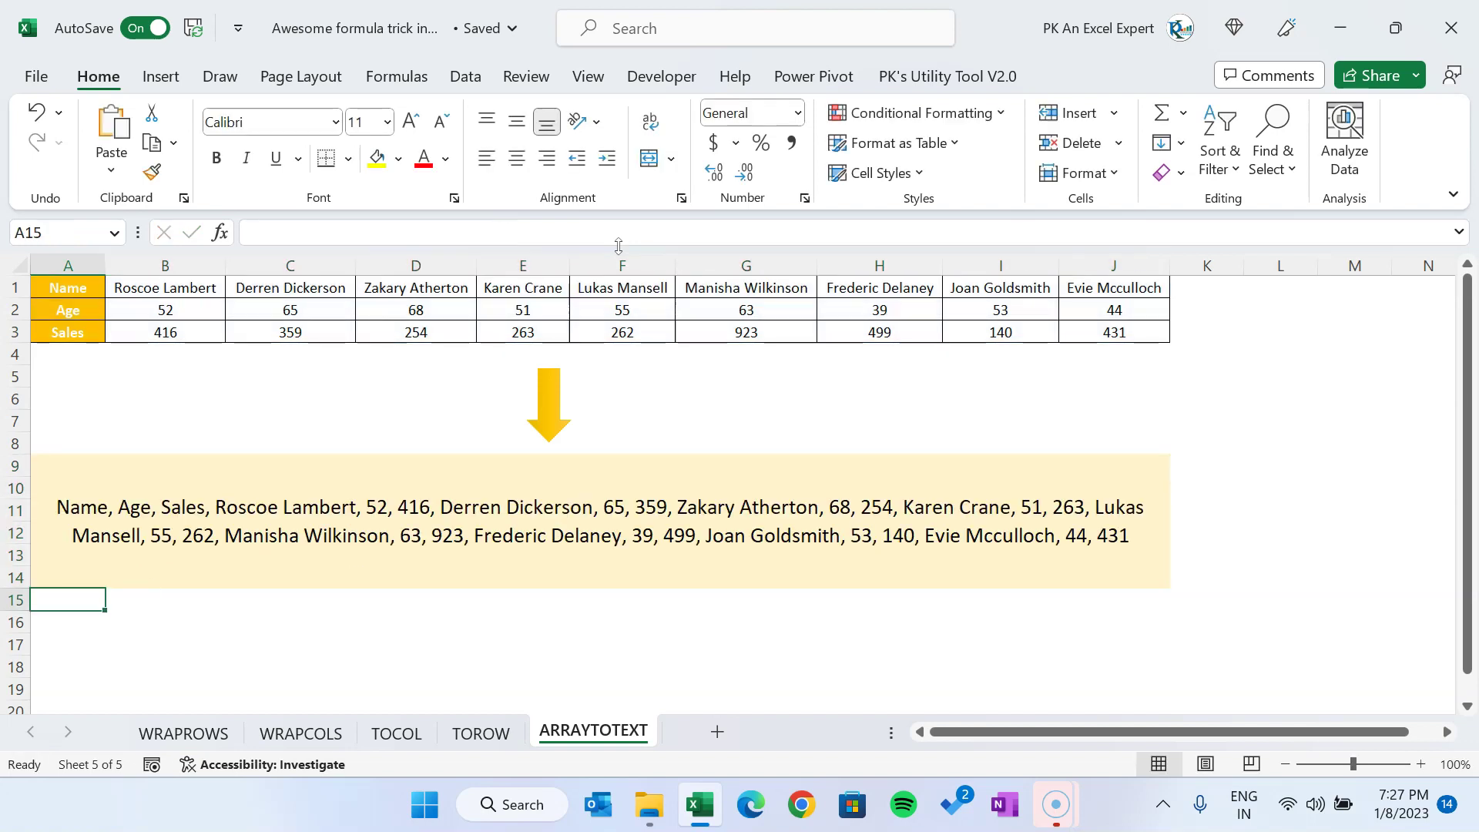
key(Up)
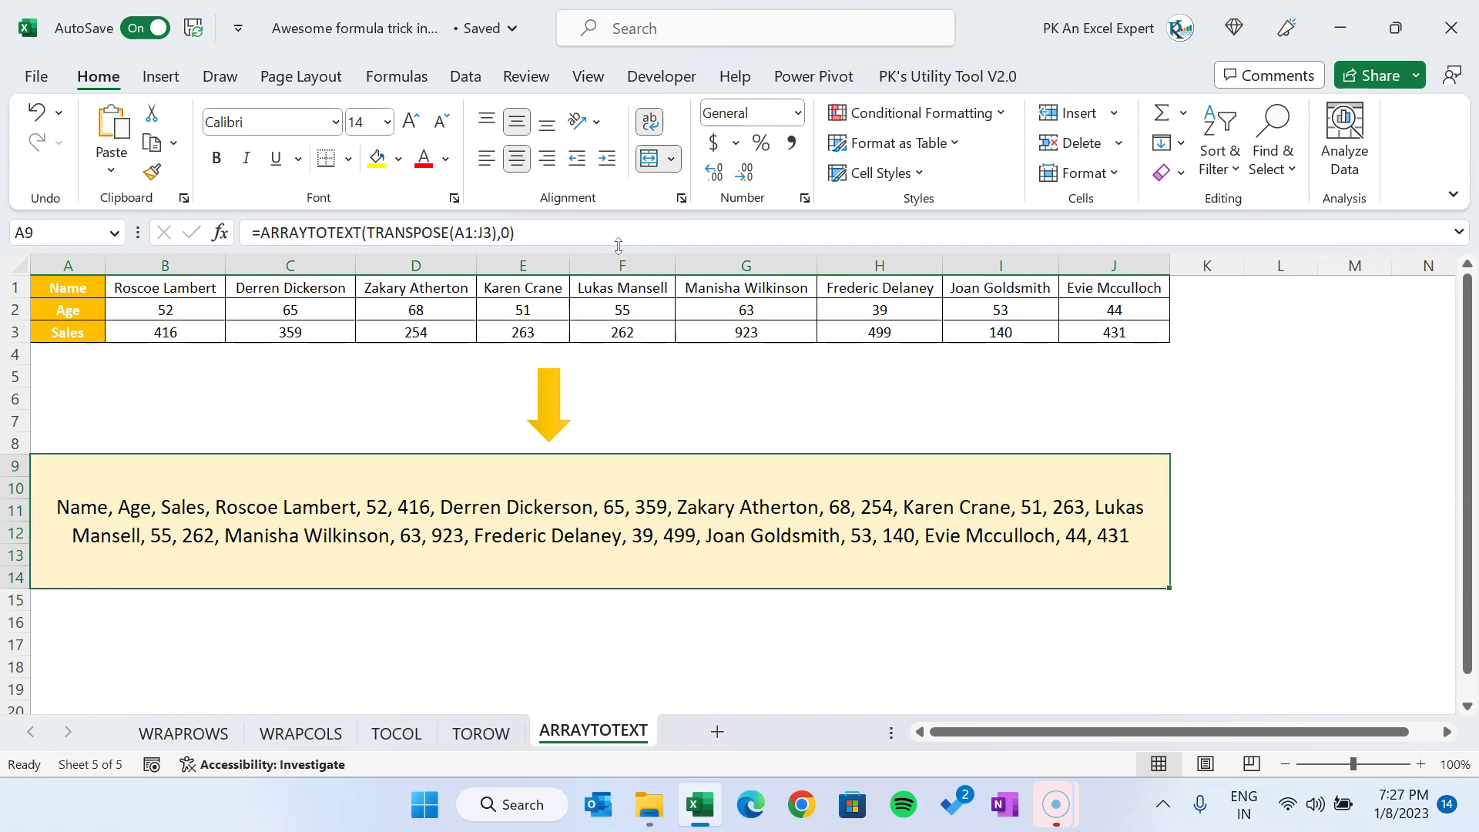
Replace the format argument 0 with 1 (Strict) in A9's ARRAYTOTEXT formula.
click(512, 231)
key(BackSpace)
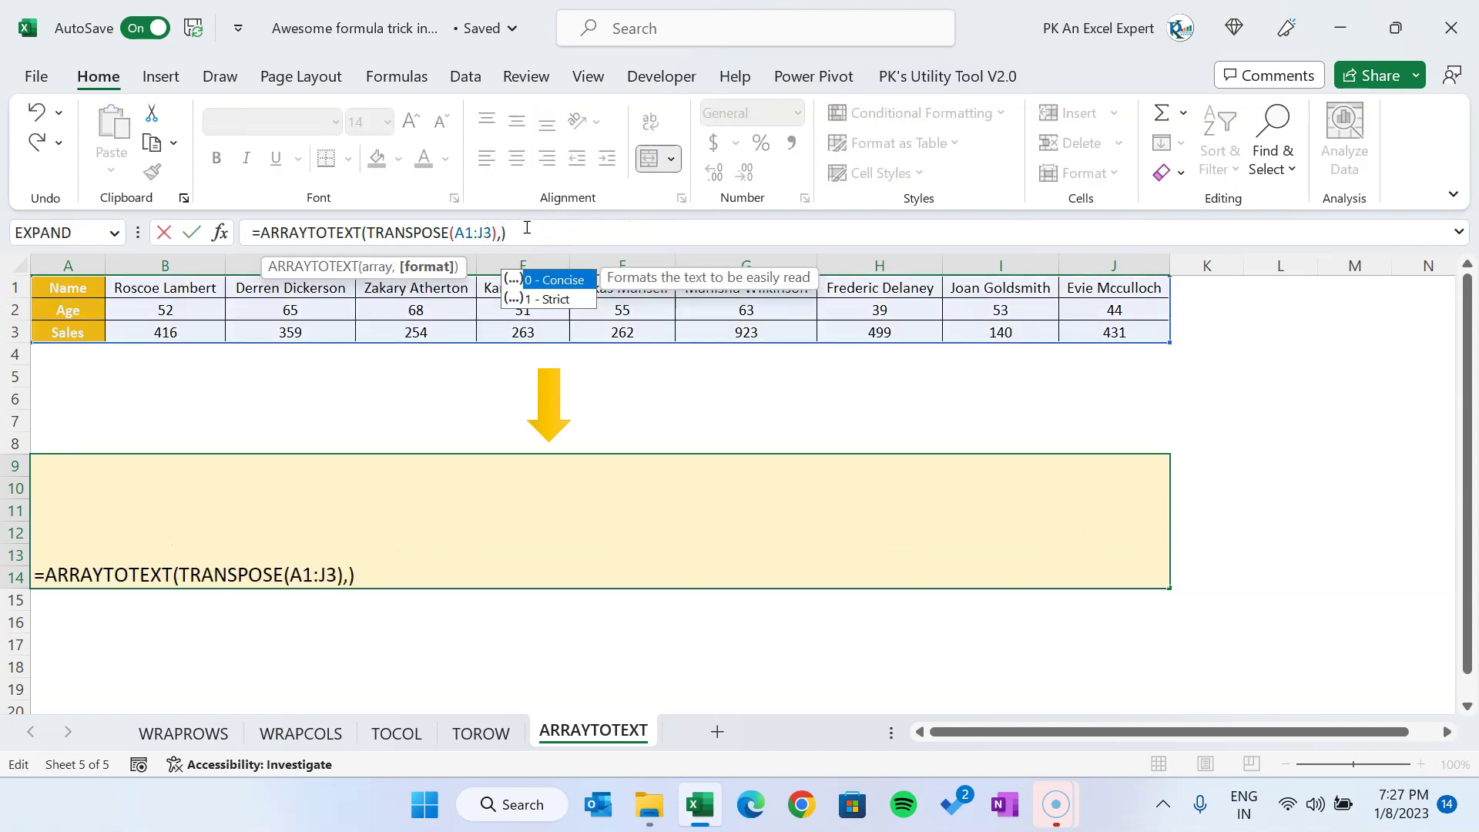
key(Down)
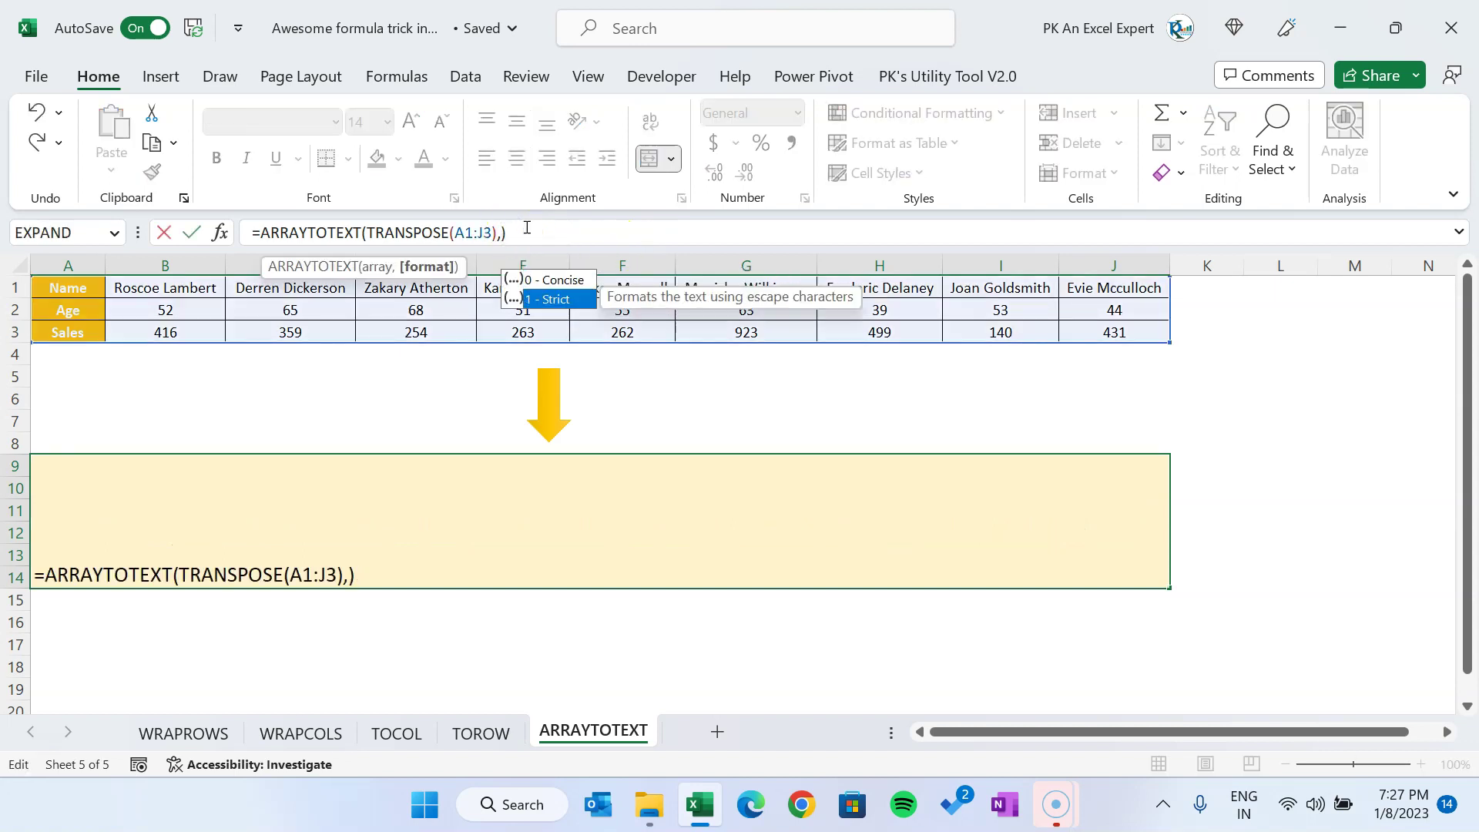
key(Tab)
key(Return)
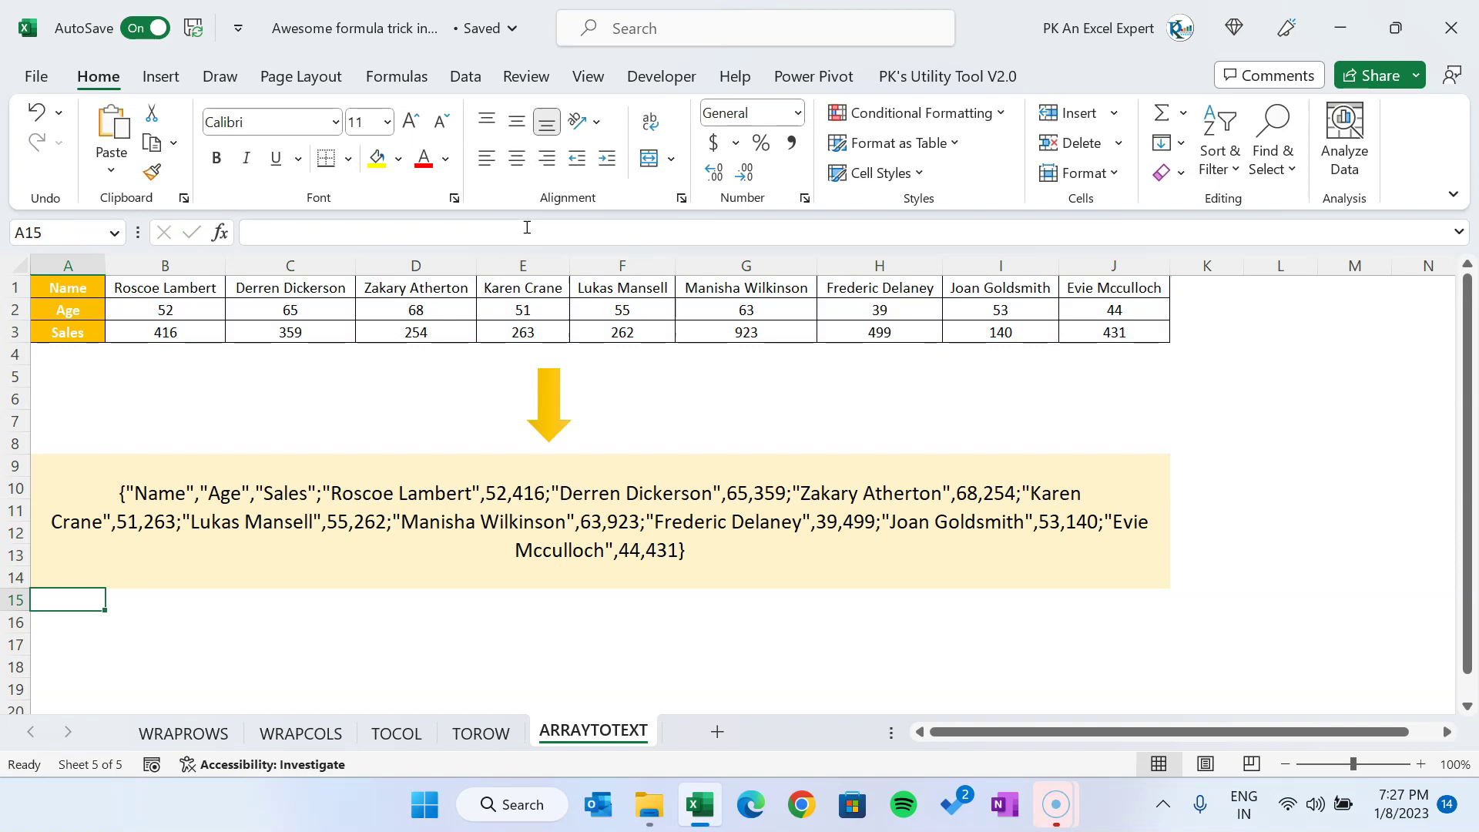
click(666, 579)
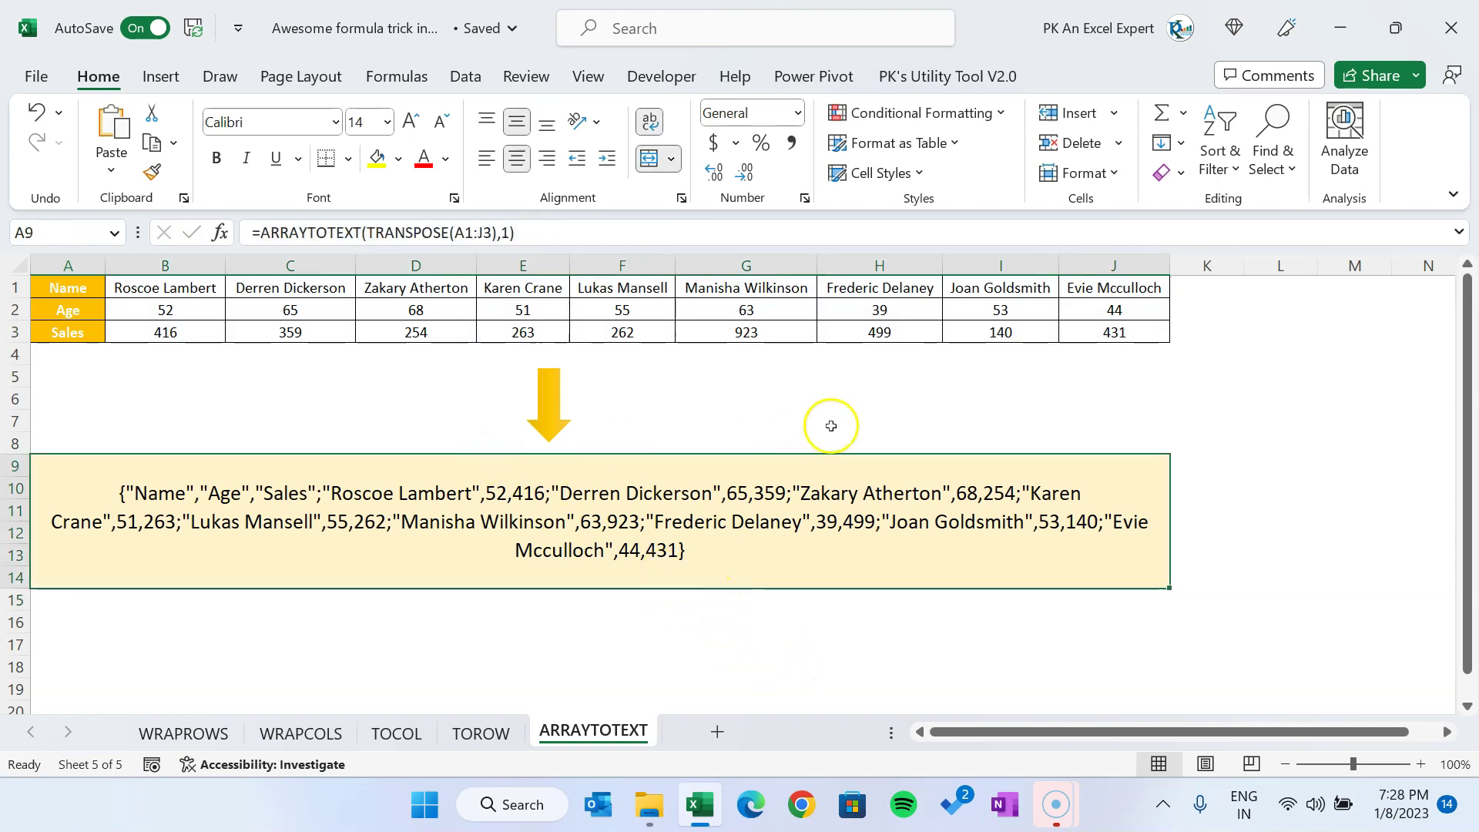